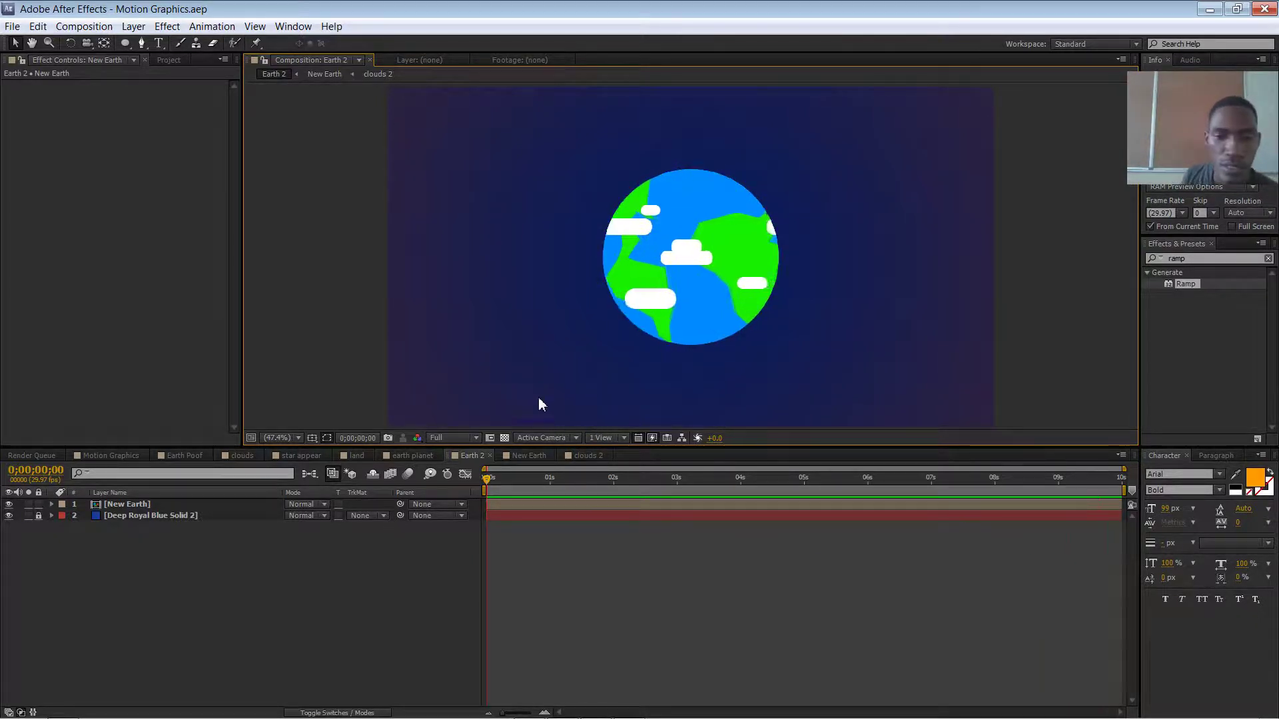
Preview the rotating Earth, then examine the star's growing and shrinking animation over the first seconds of the star appear composition.
key(space)
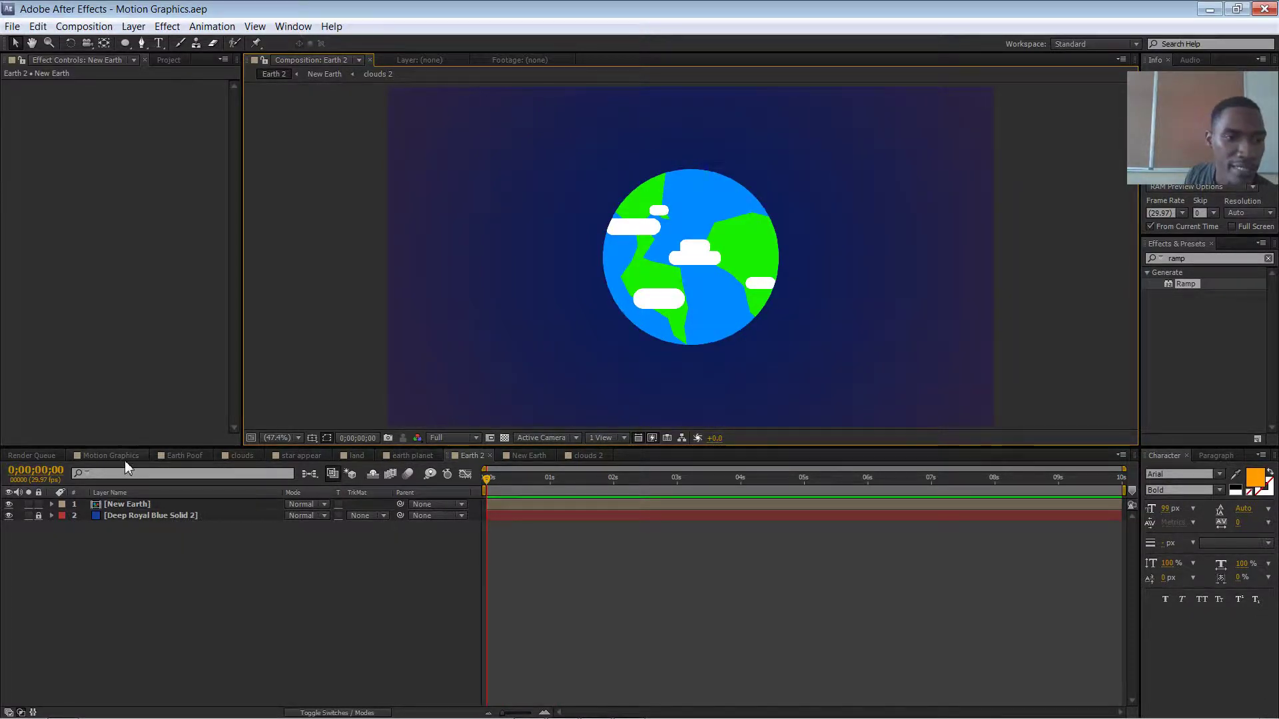
click(313, 455)
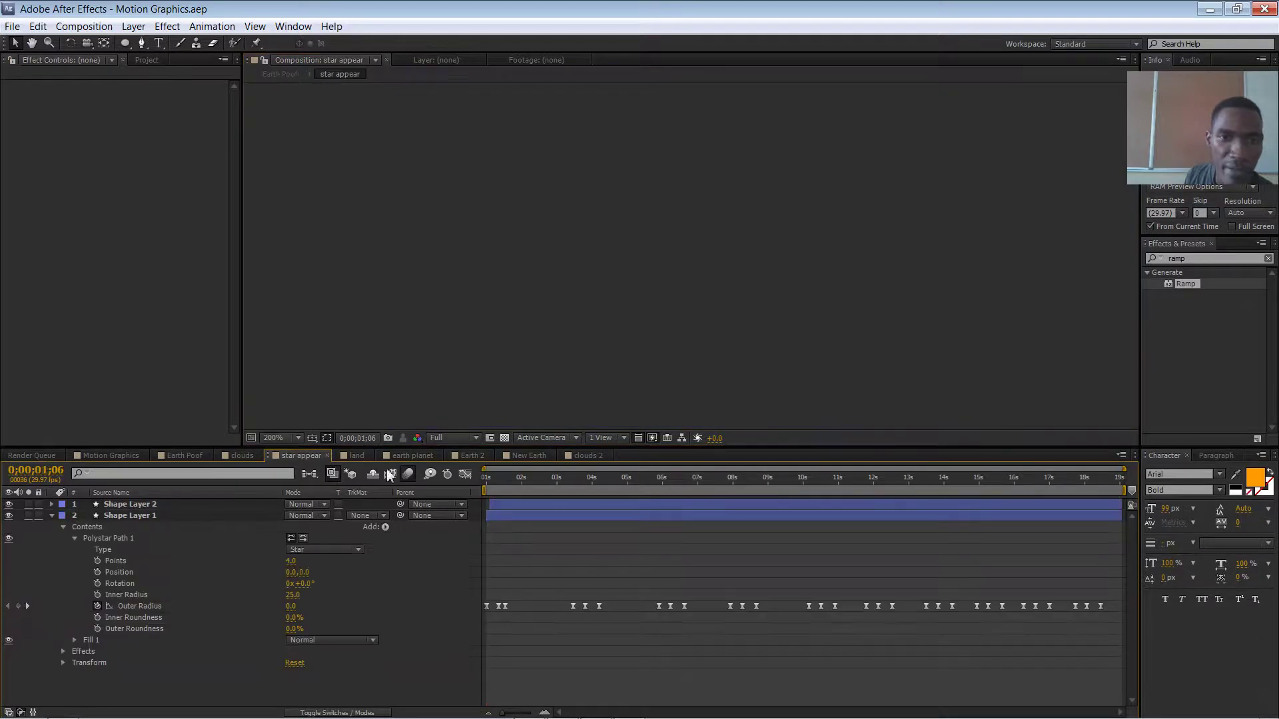
key(space)
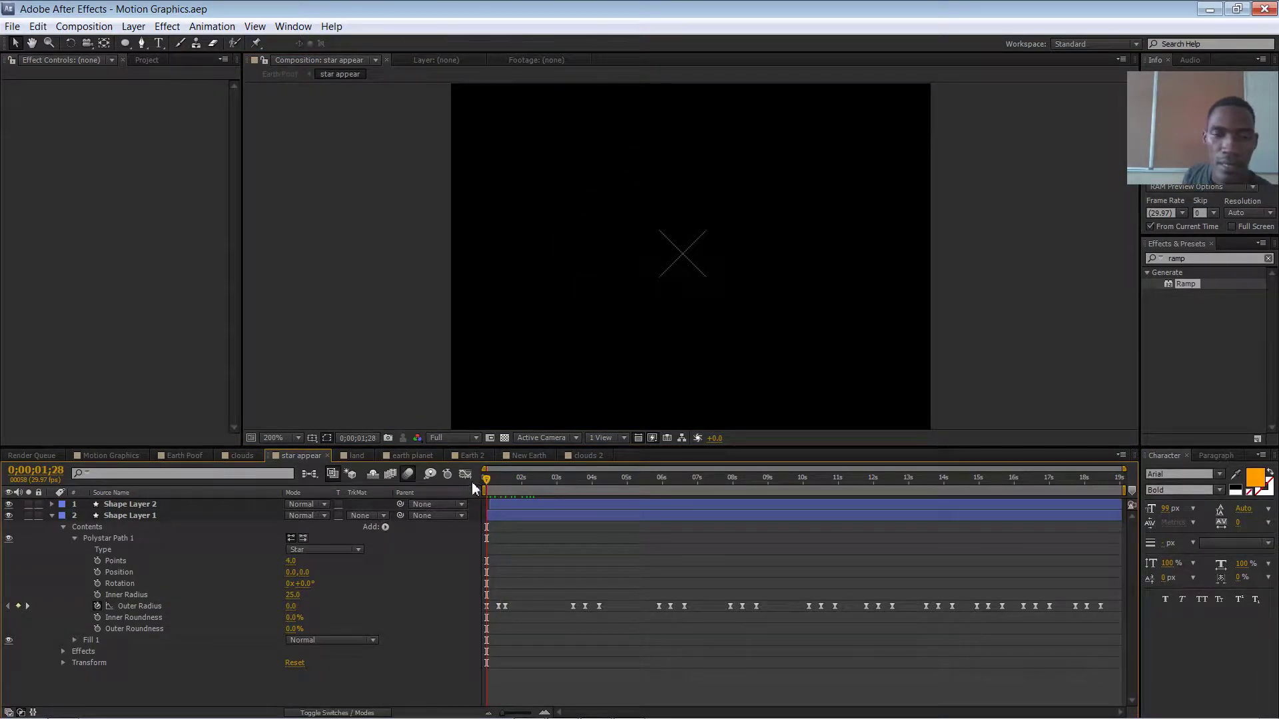
drag(491, 477, 545, 475)
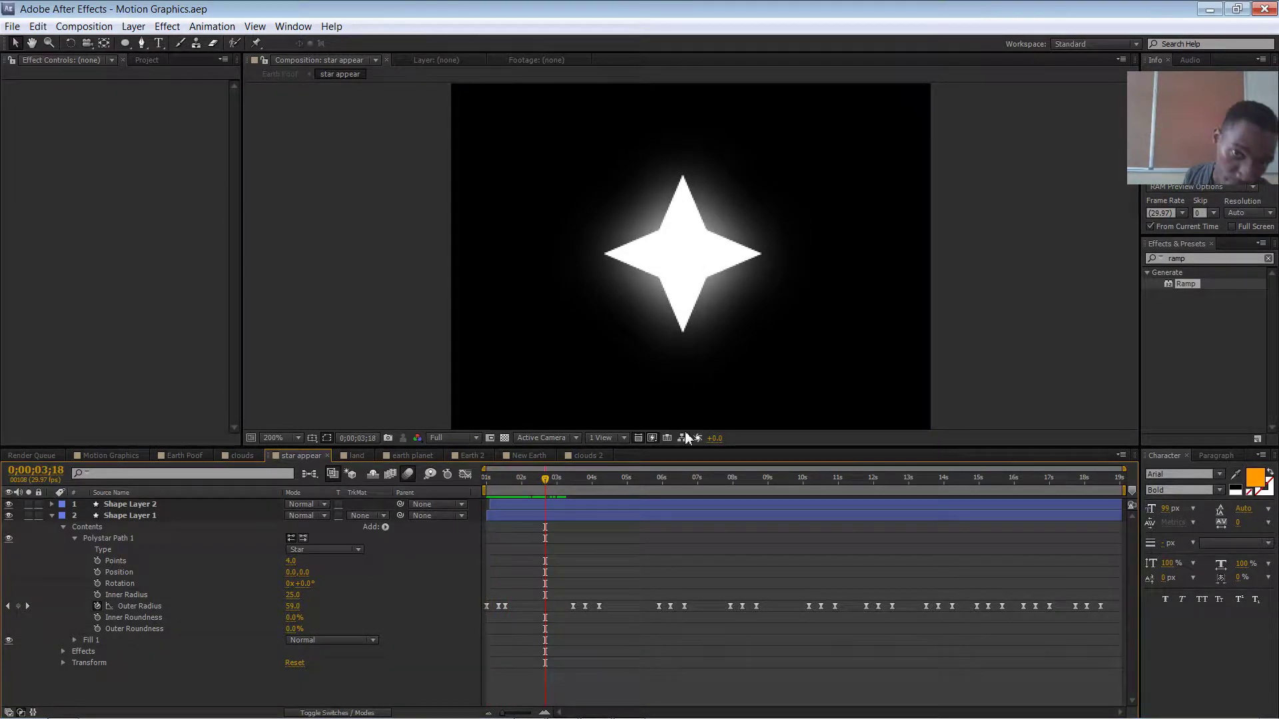
click(53, 516)
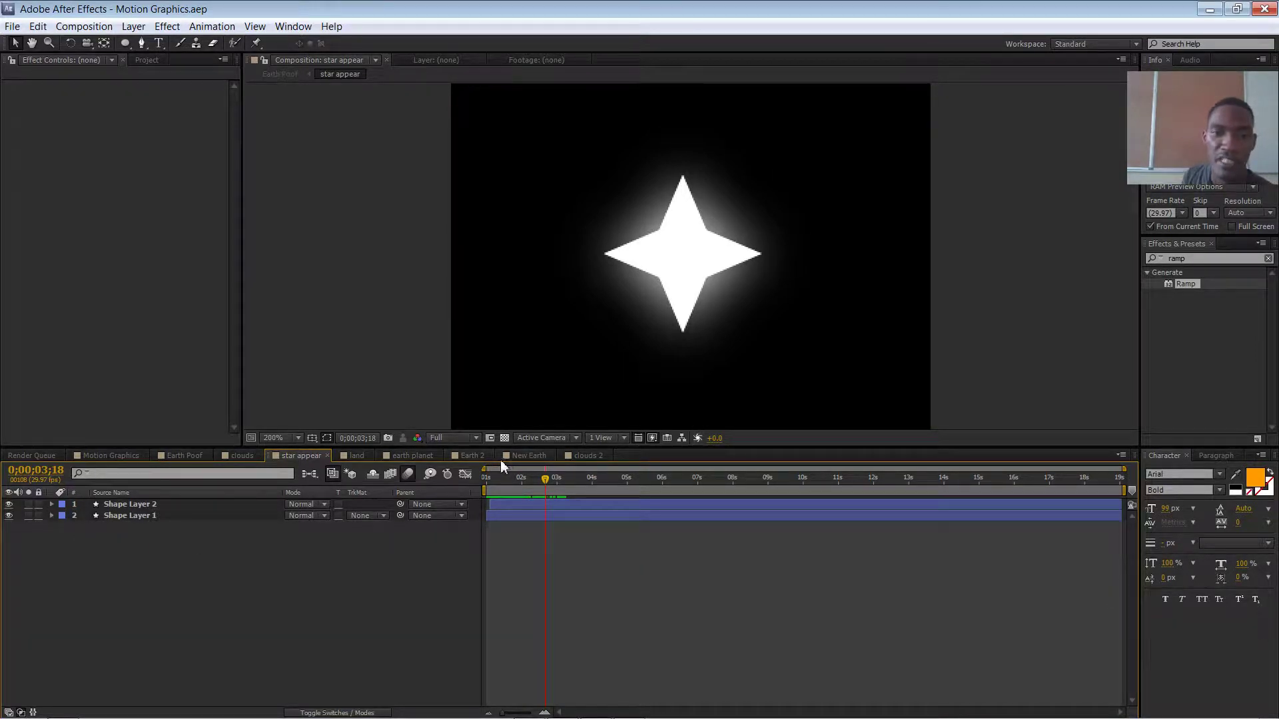
mouse_move(542, 481)
mouse_down()
mouse_move(489, 475)
mouse_move(528, 479)
mouse_move(491, 485)
mouse_move(519, 475)
mouse_up()
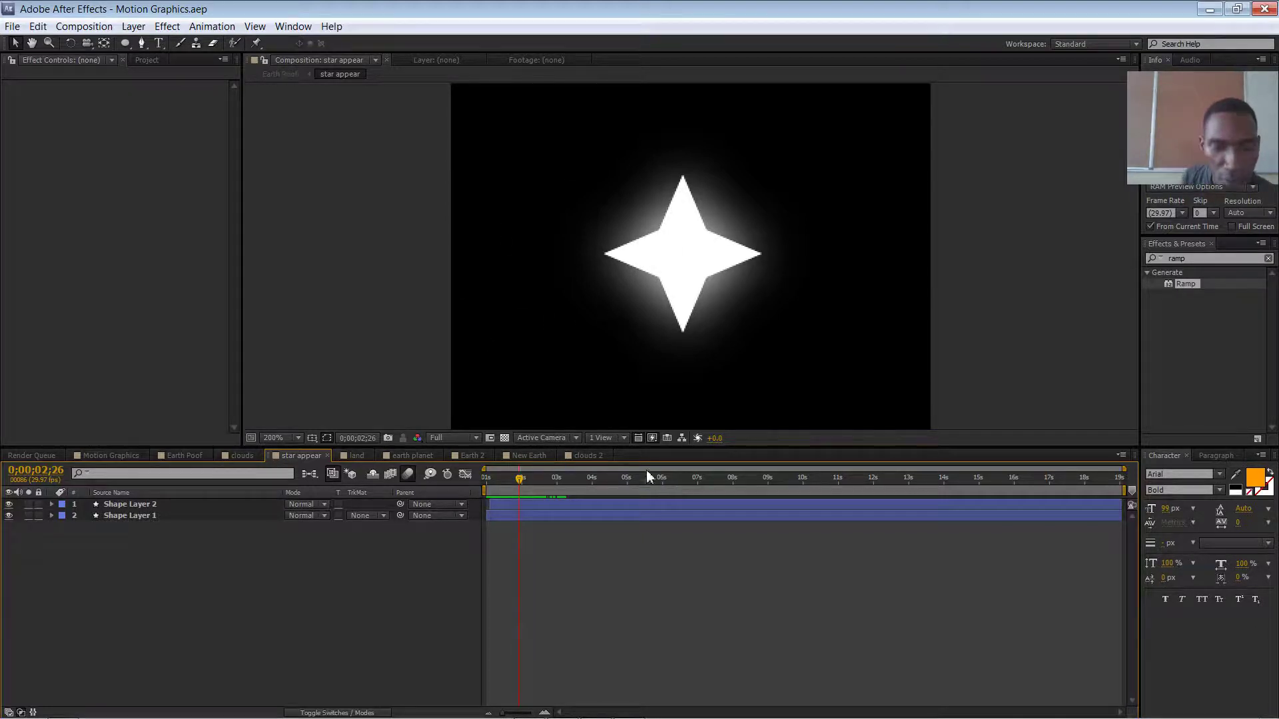
Create a new empty shape layer in the New Earth composition.
click(529, 457)
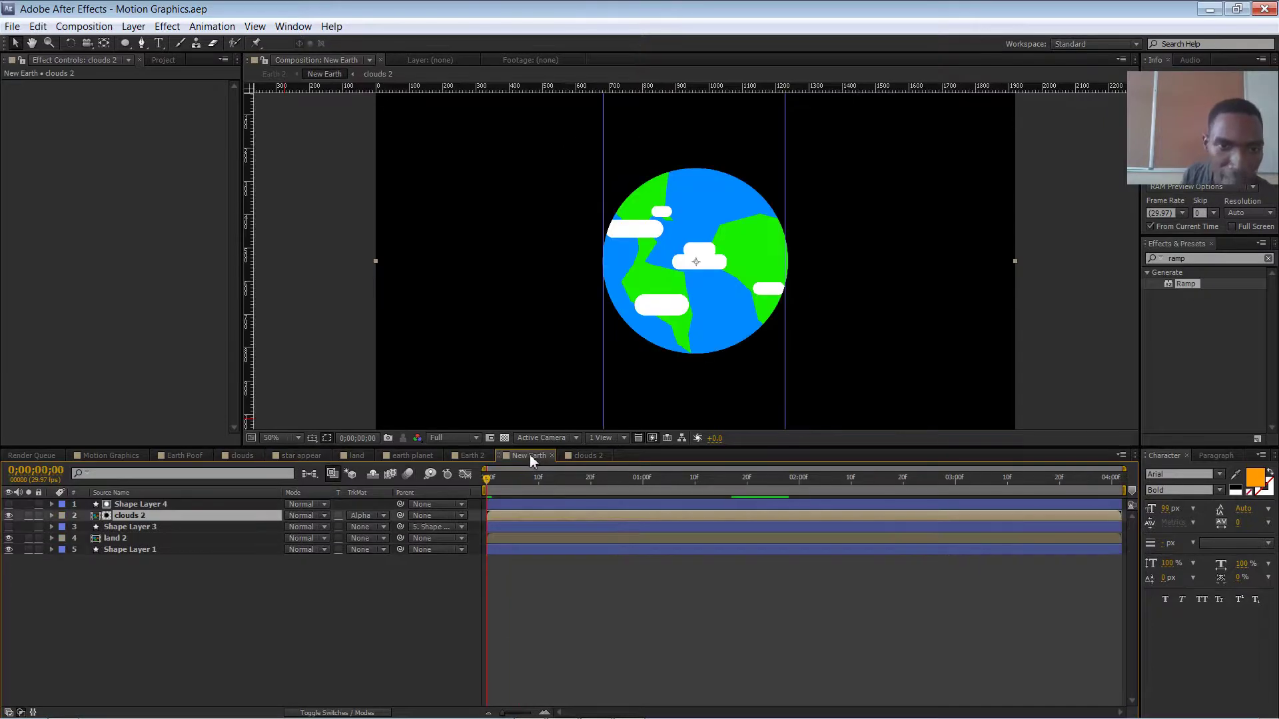
click(326, 225)
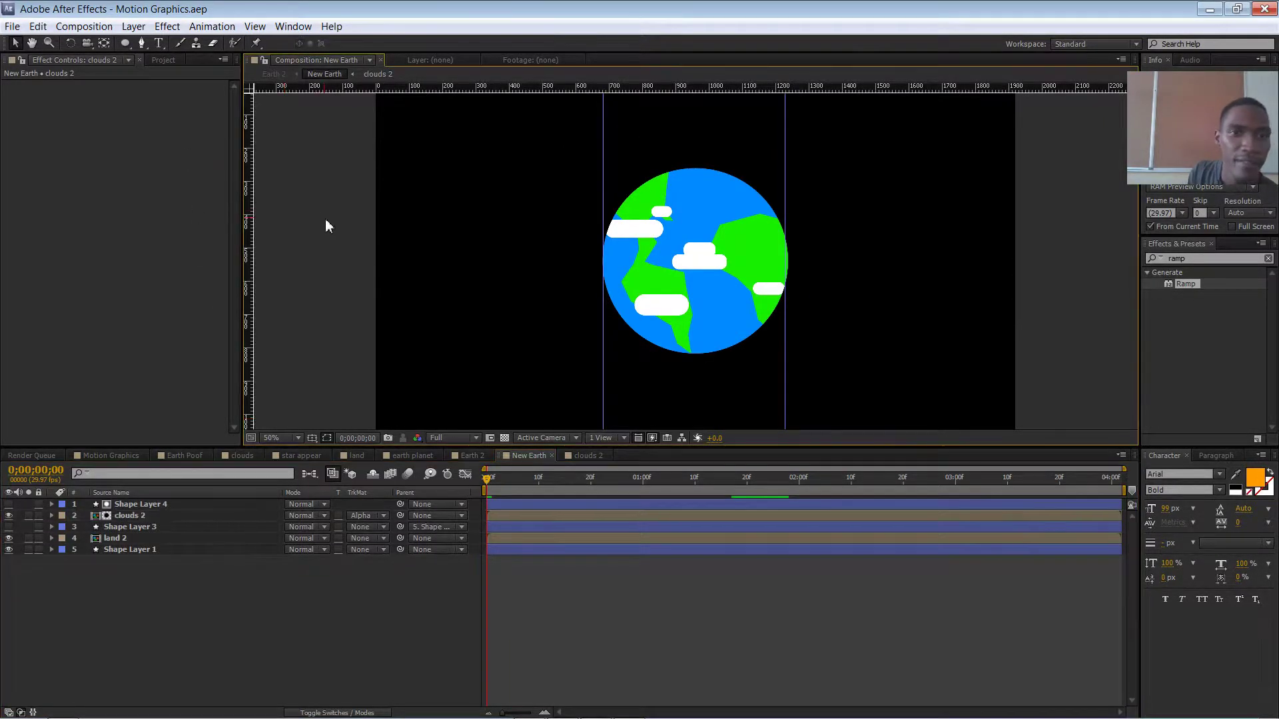
right_click(288, 198)
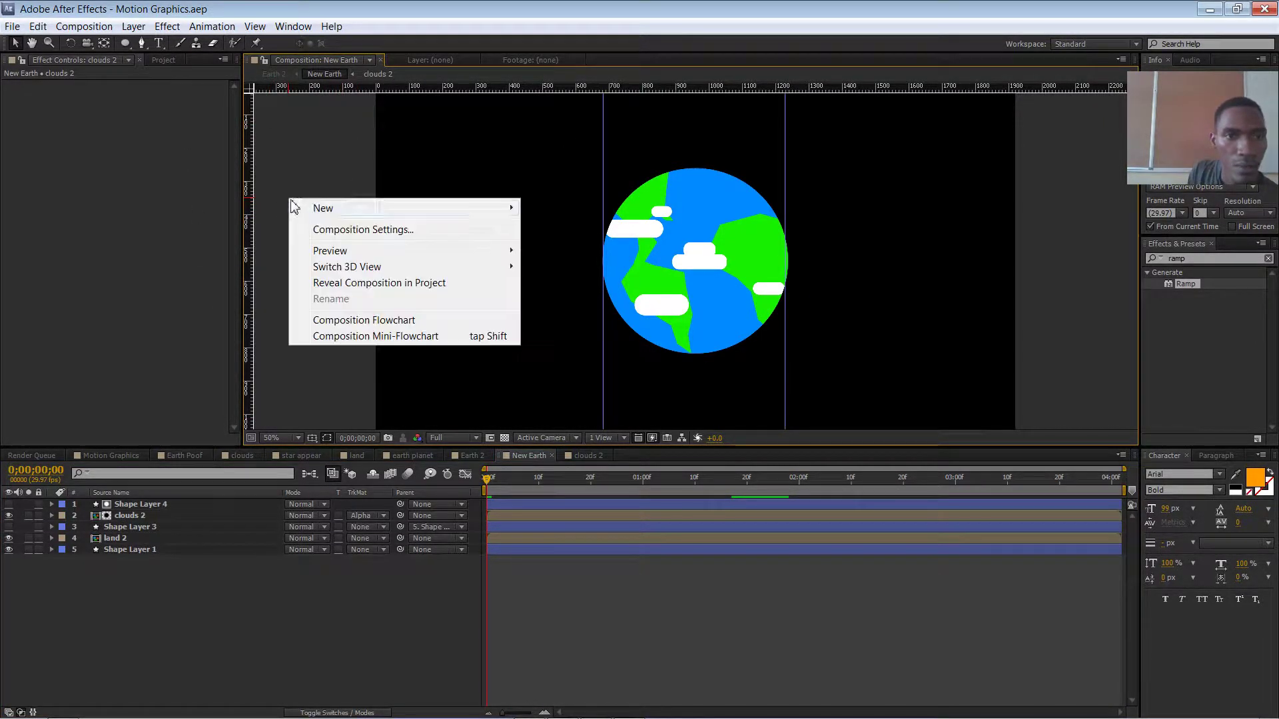
mouse_move(316, 211)
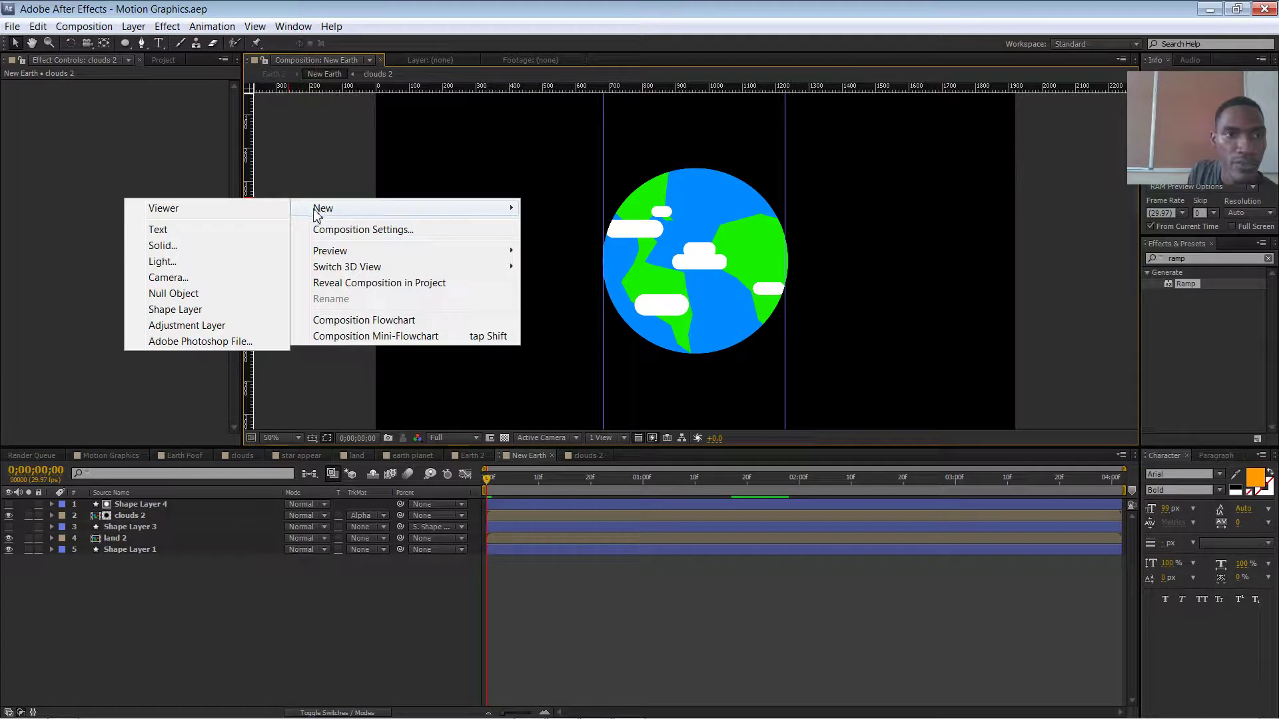
click(227, 310)
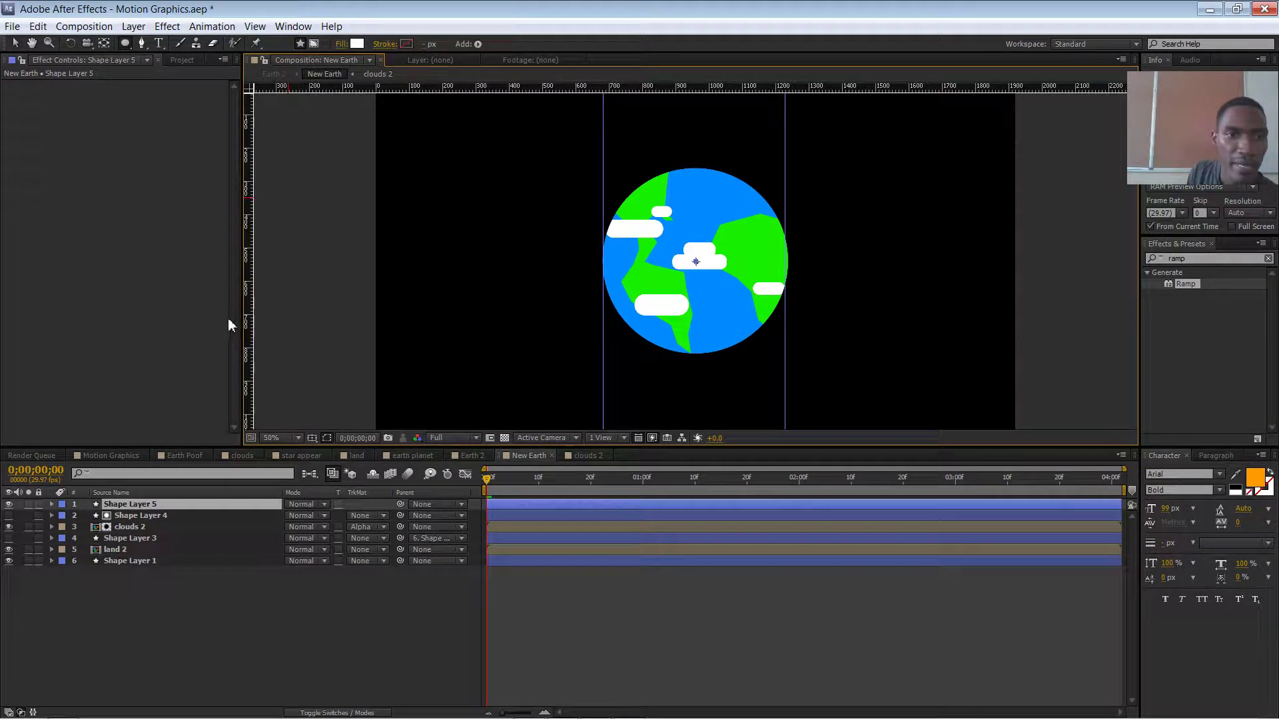
Add a Polystar path and a Fill to the new shape layer.
click(477, 44)
click(551, 103)
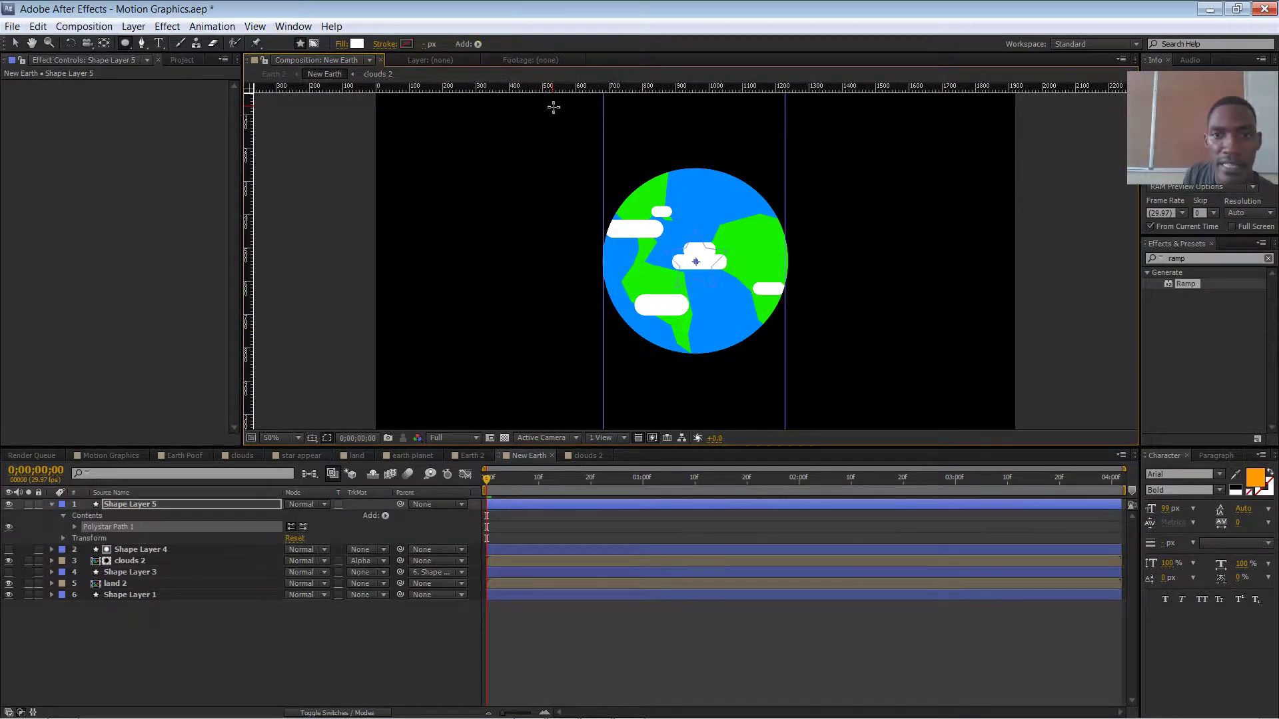
click(478, 44)
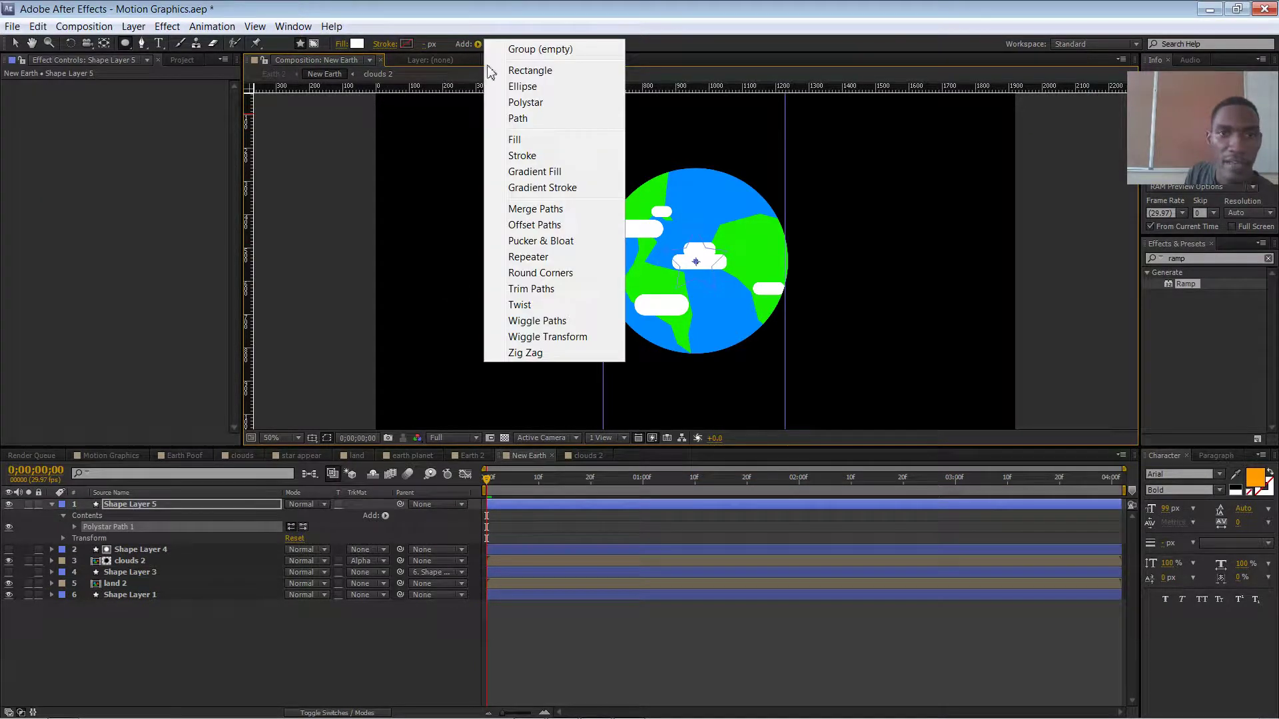
click(525, 137)
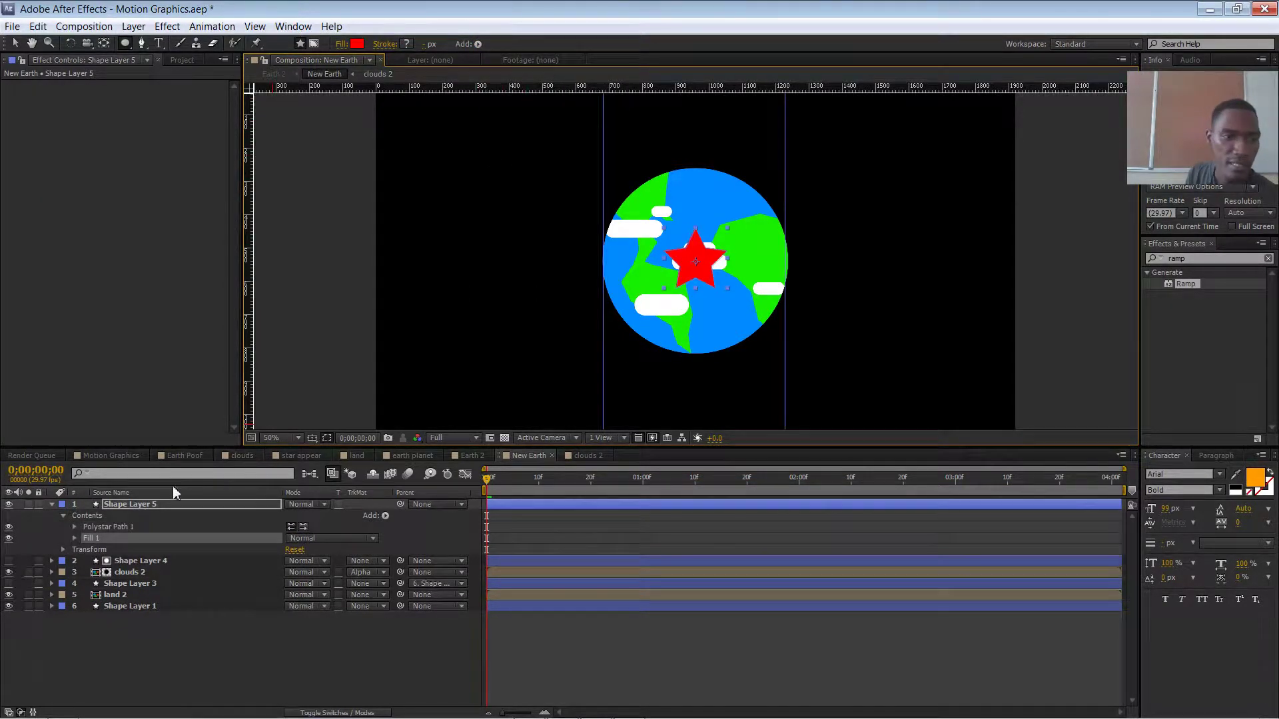
Solo the star's shape layer and set its fill colour to white (FFFFFF).
click(29, 504)
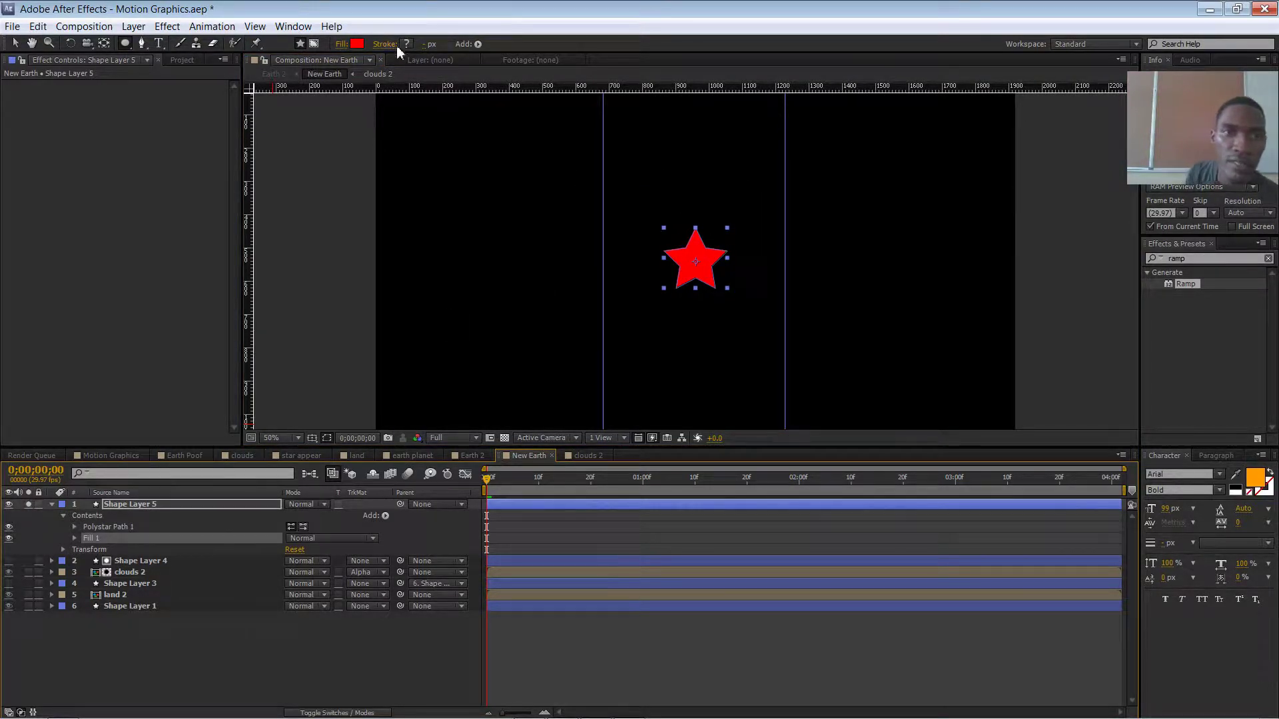
click(357, 44)
drag(844, 270, 823, 239)
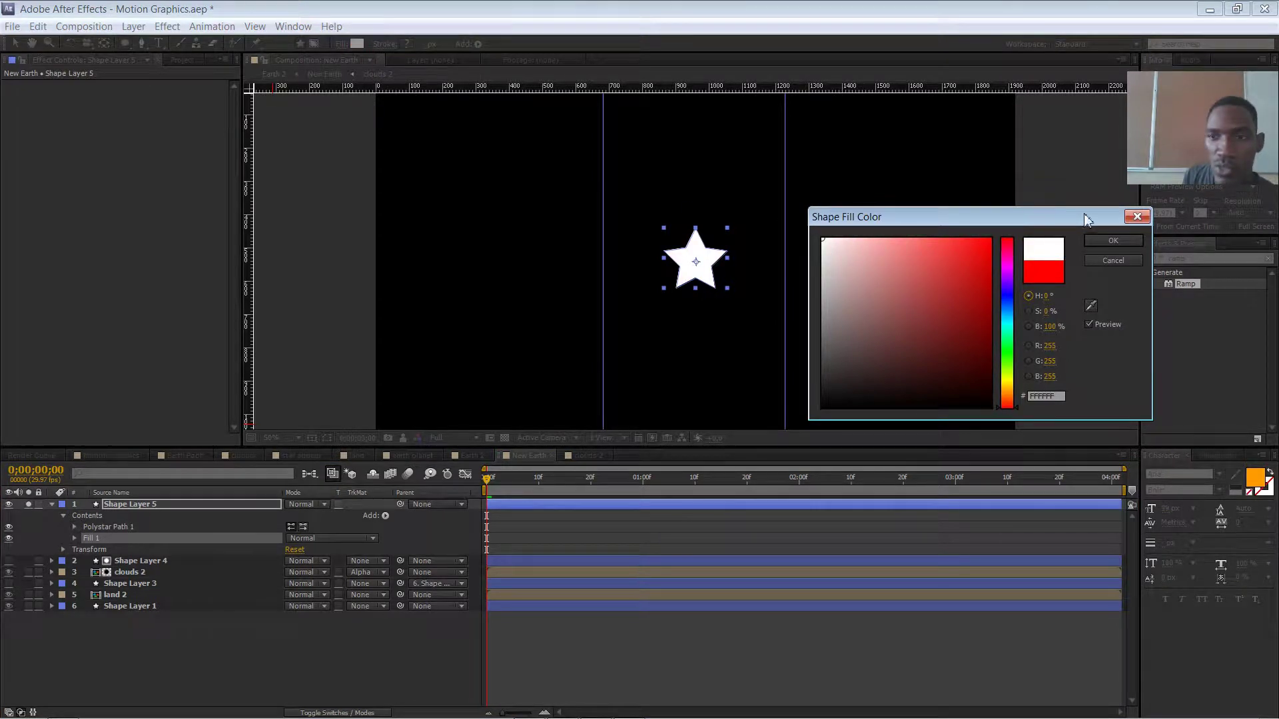
click(1114, 241)
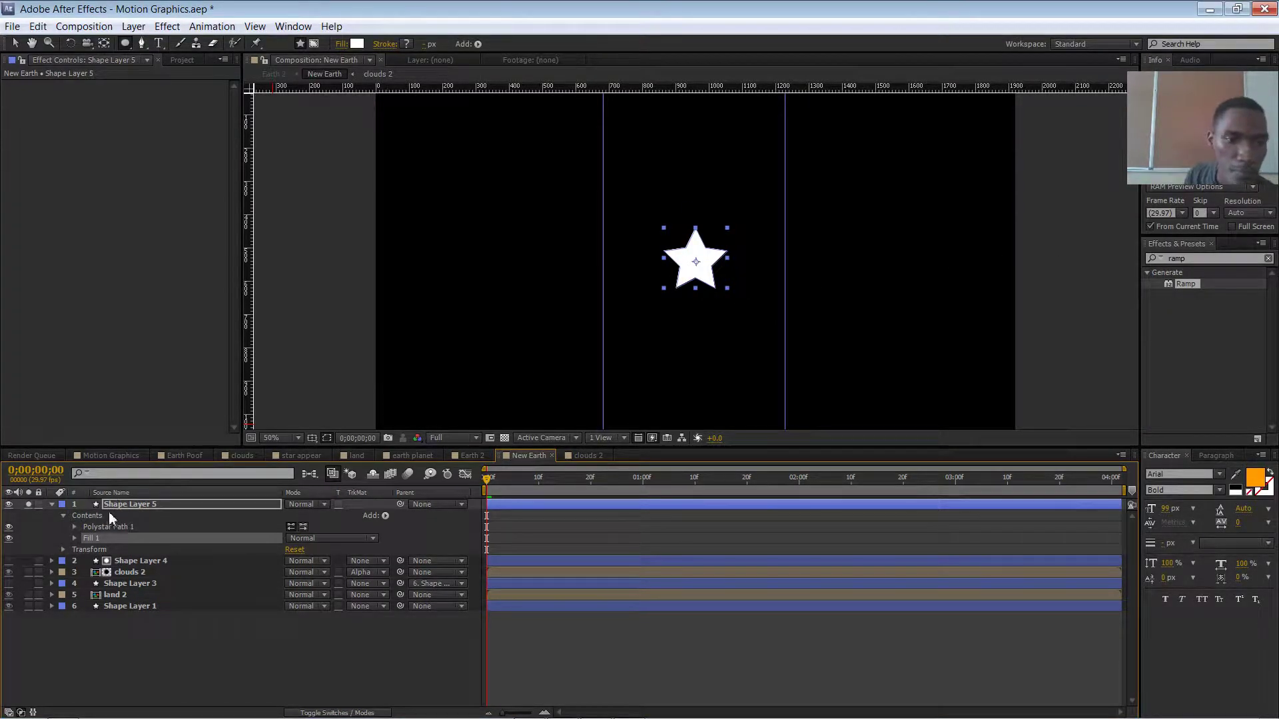
Set the star's number of points to 4 in its Polystar path.
click(76, 527)
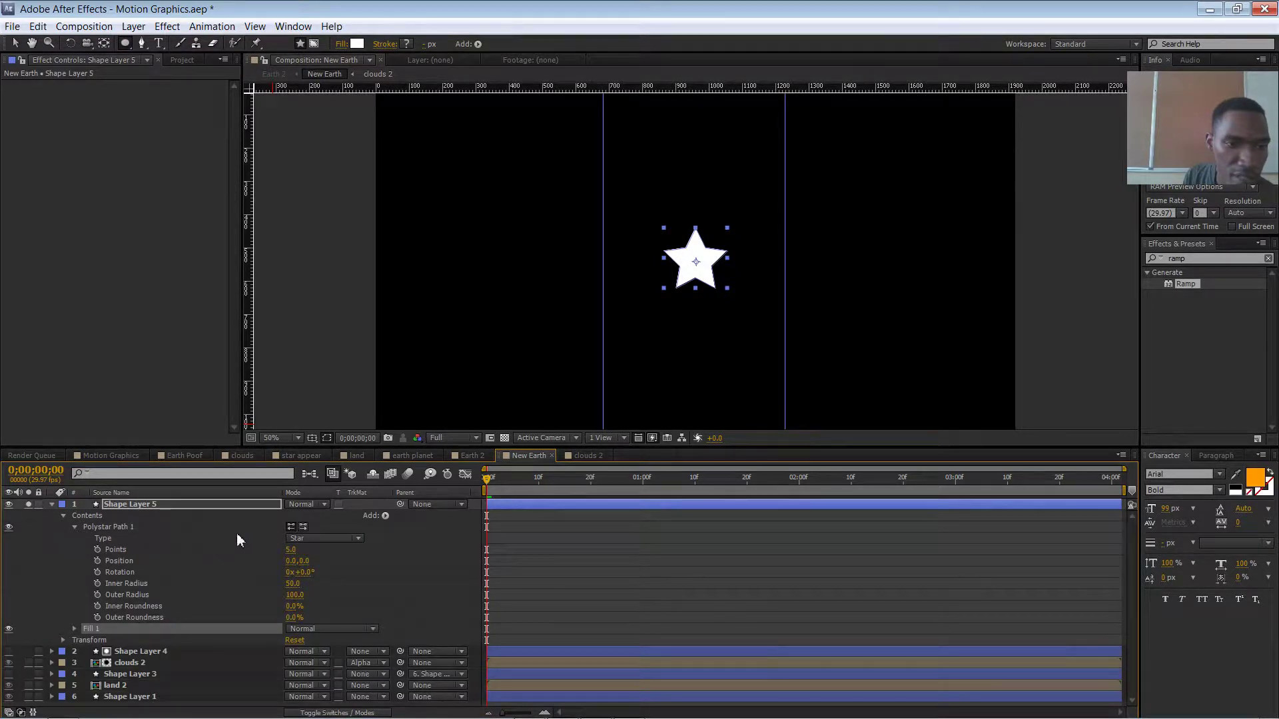
click(291, 550)
text(4)
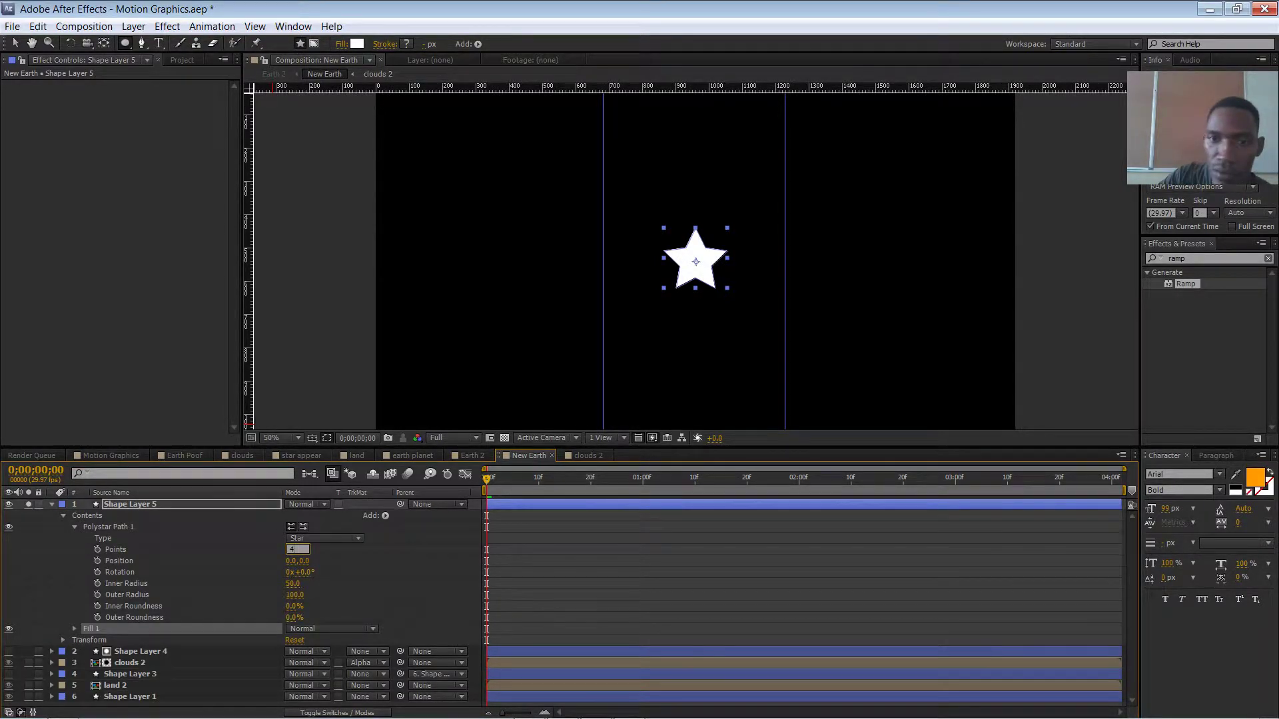
key(Return)
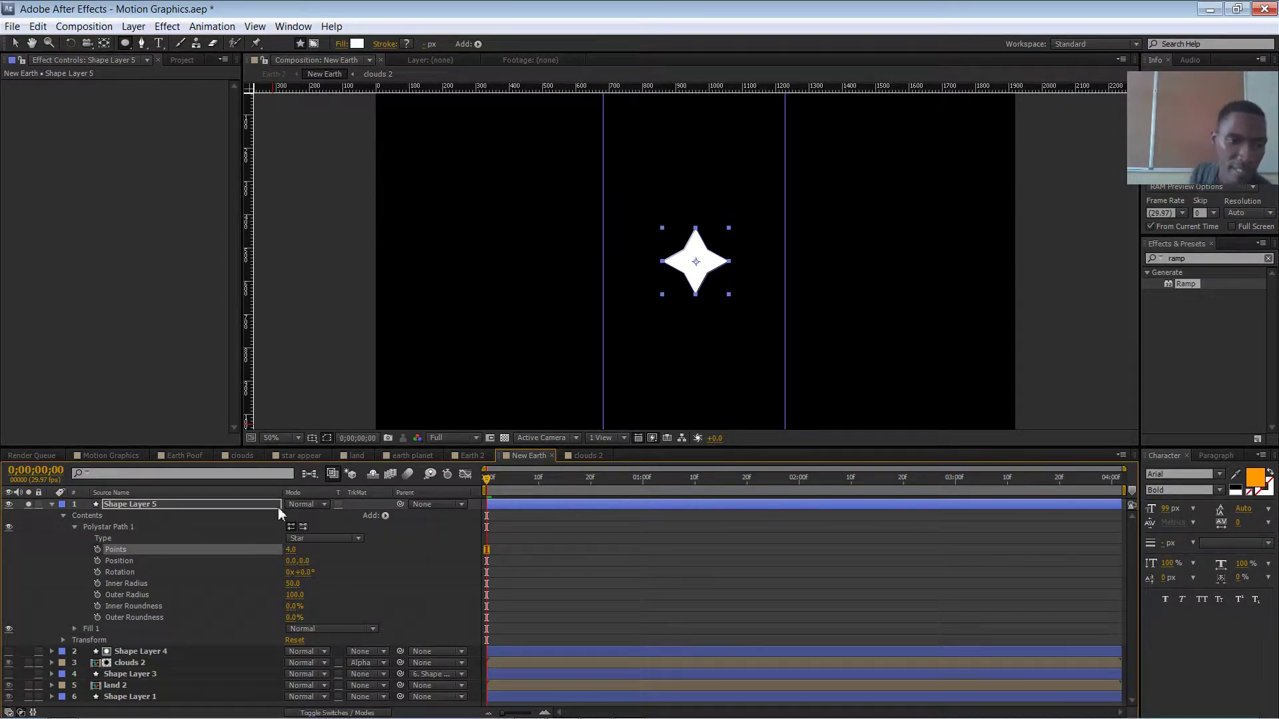
Try an inner radius of 41 and an outer radius of 128 on the star, and undo both changes.
mouse_move(296, 583)
mouse_down()
mouse_move(236, 586)
mouse_move(319, 595)
mouse_move(304, 600)
mouse_up()
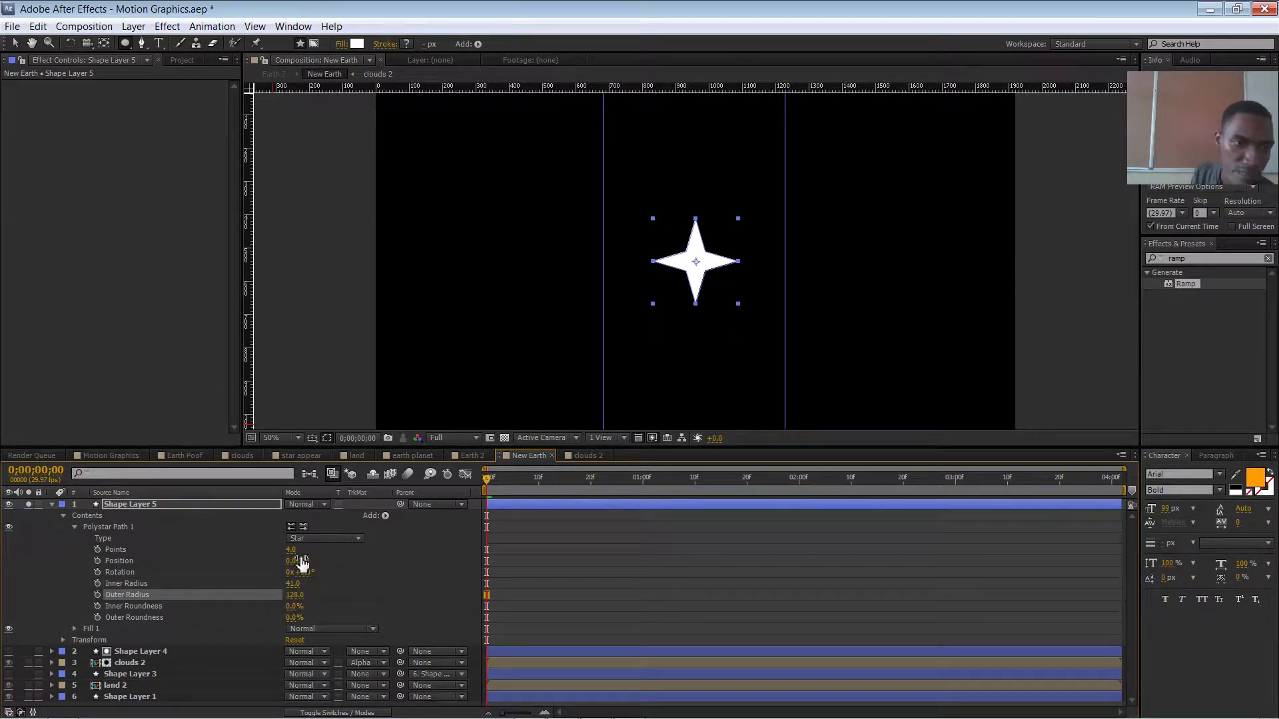
key(ctrl+z)
key(ctrl+z)
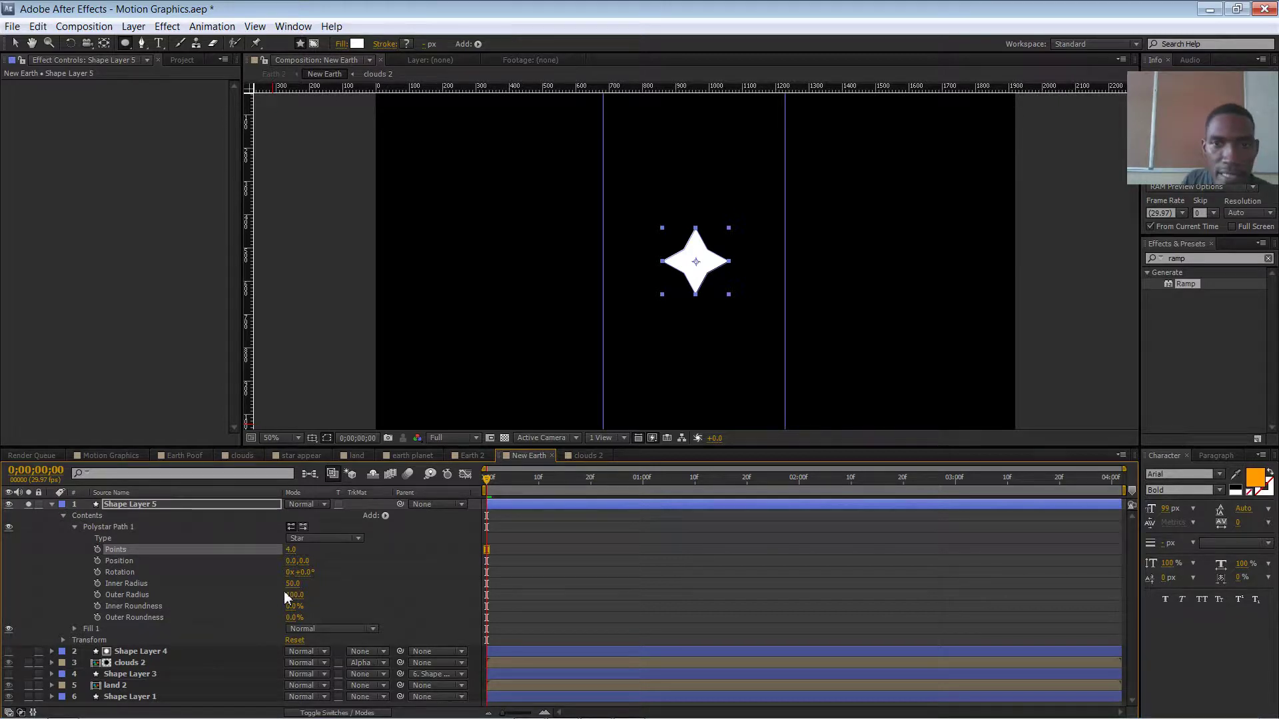
Pre-compose the star's shape layer into a new composition named "star appears 2".
click(51, 504)
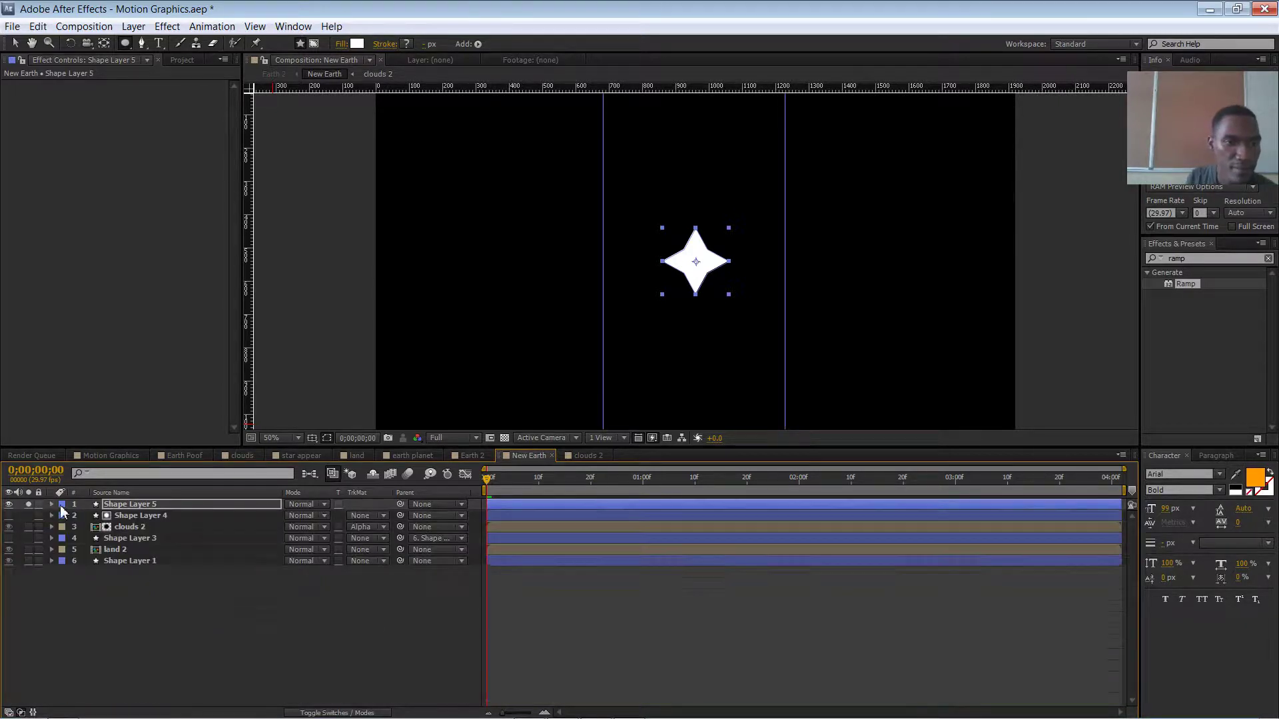
right_click(200, 504)
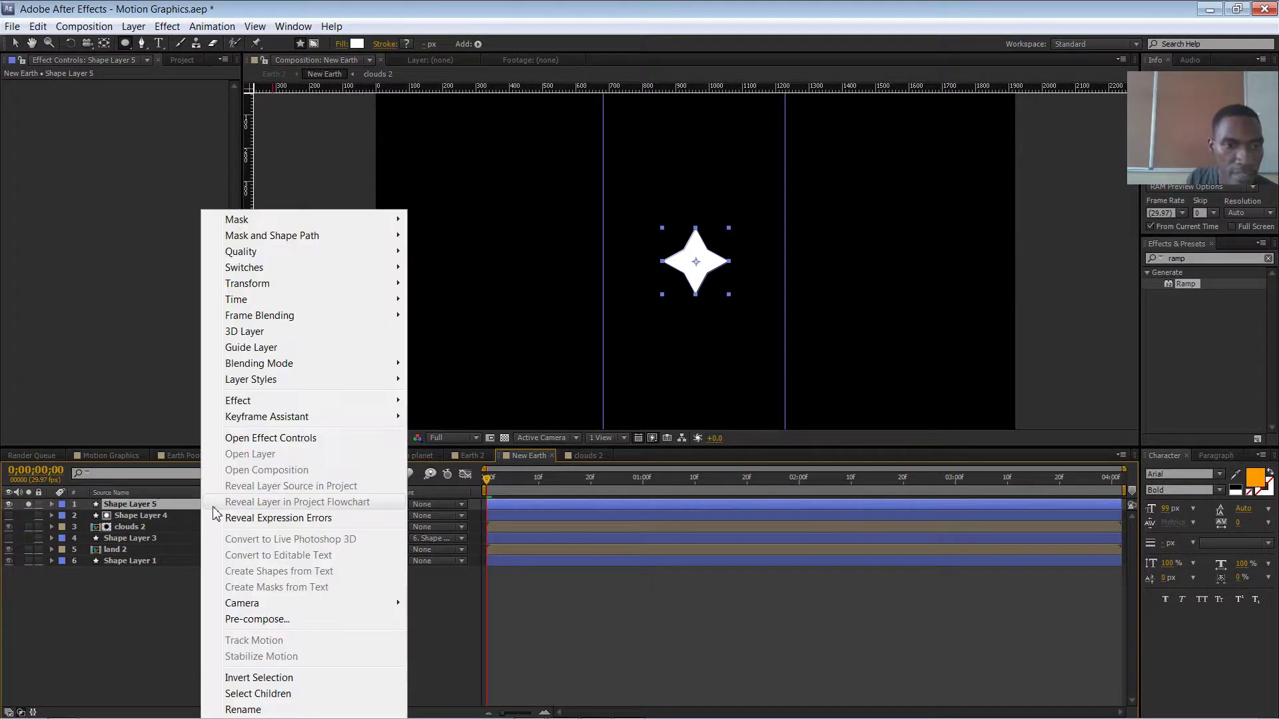
click(279, 619)
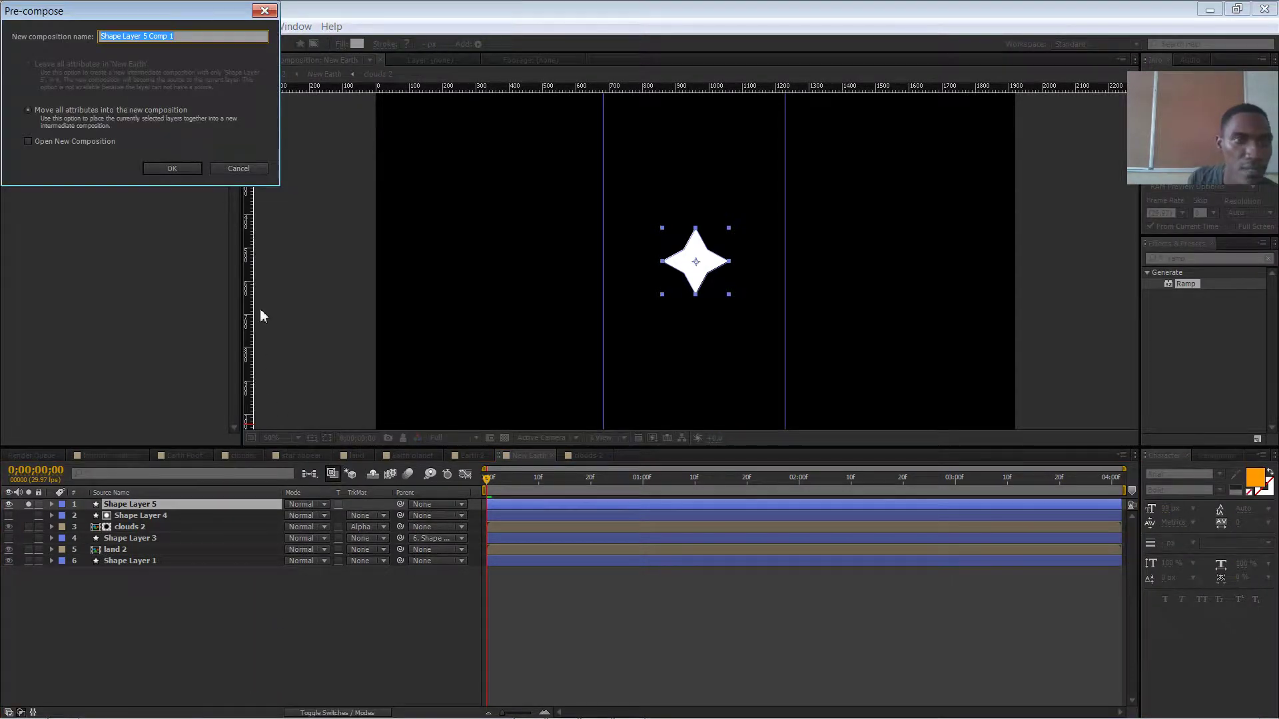
text(star)
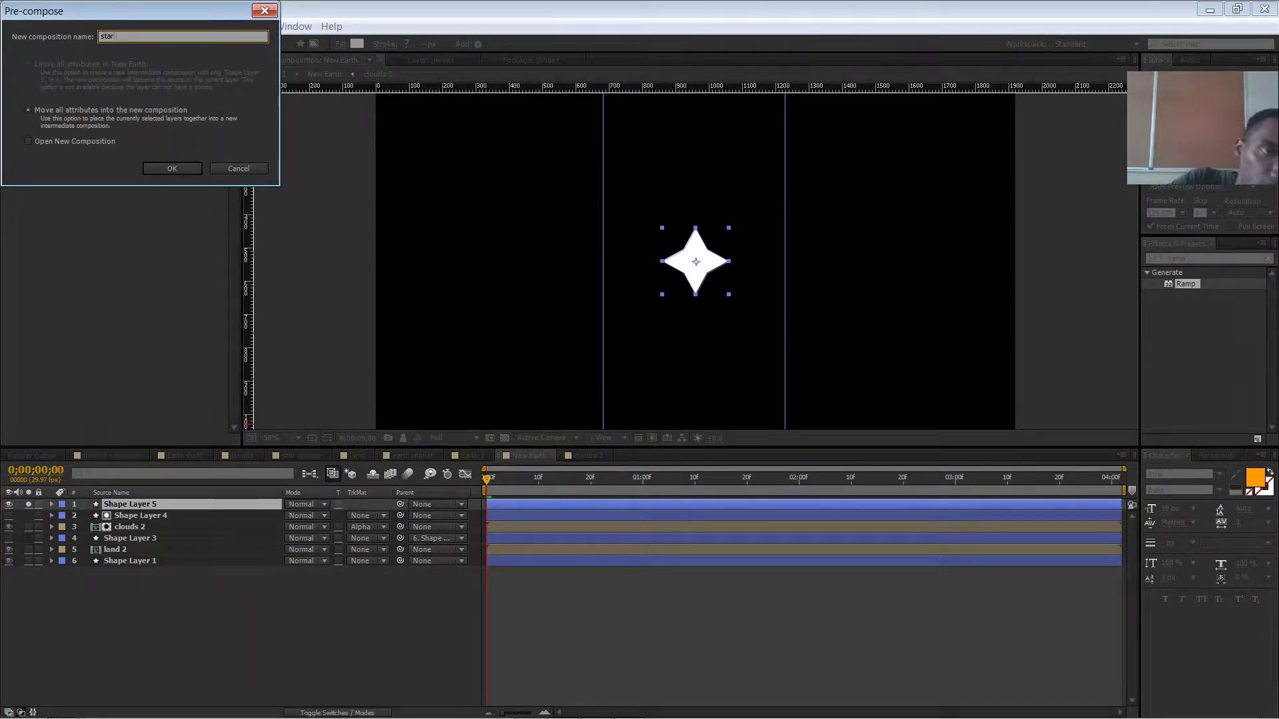
text( app)
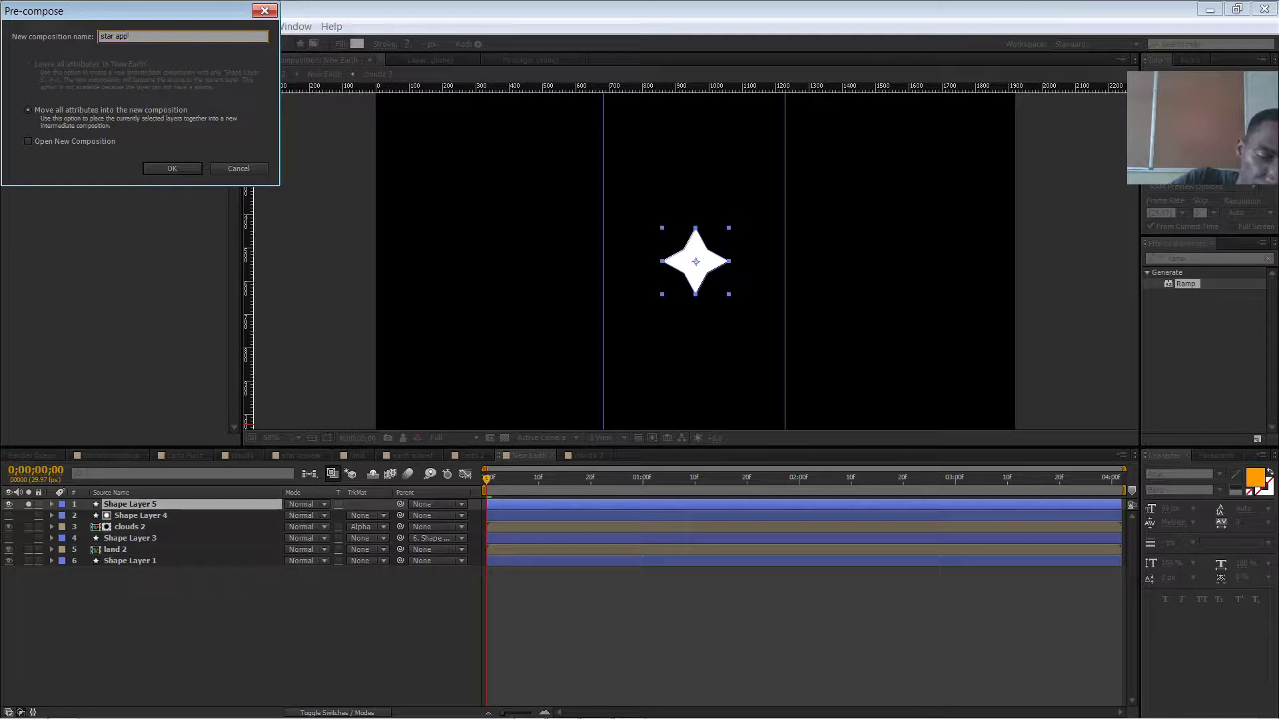
text(ears 2)
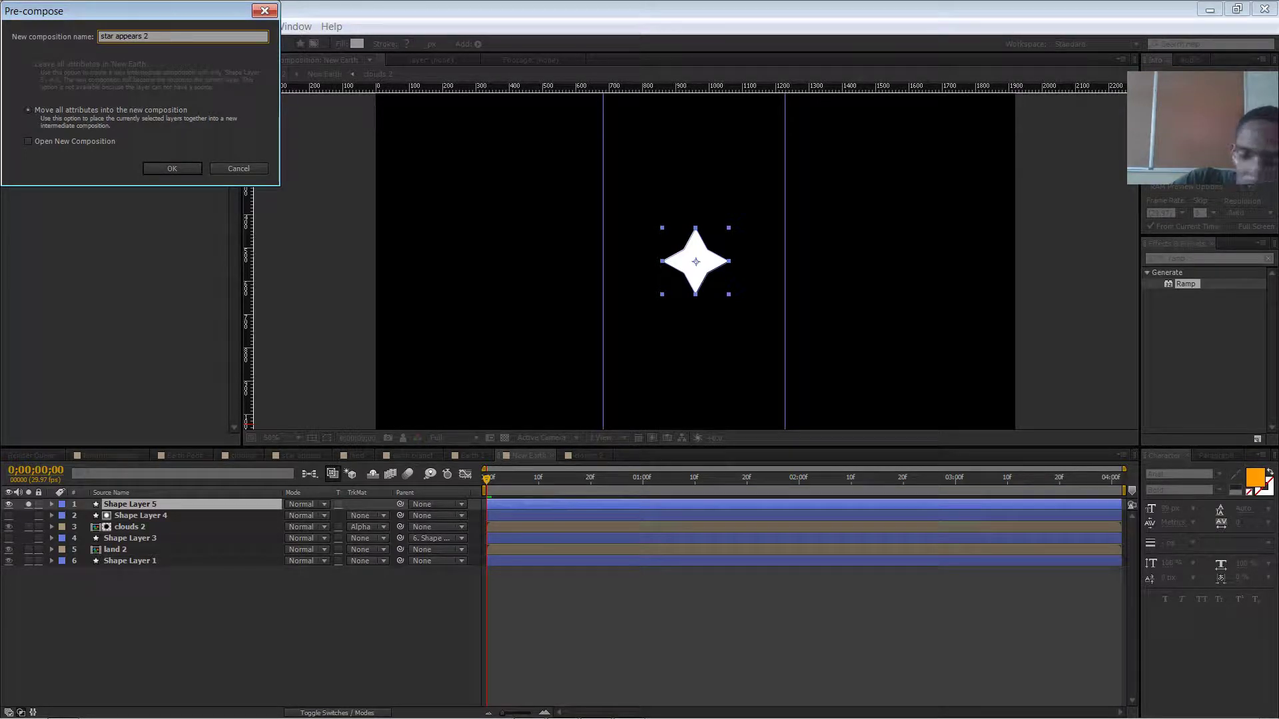
key(Return)
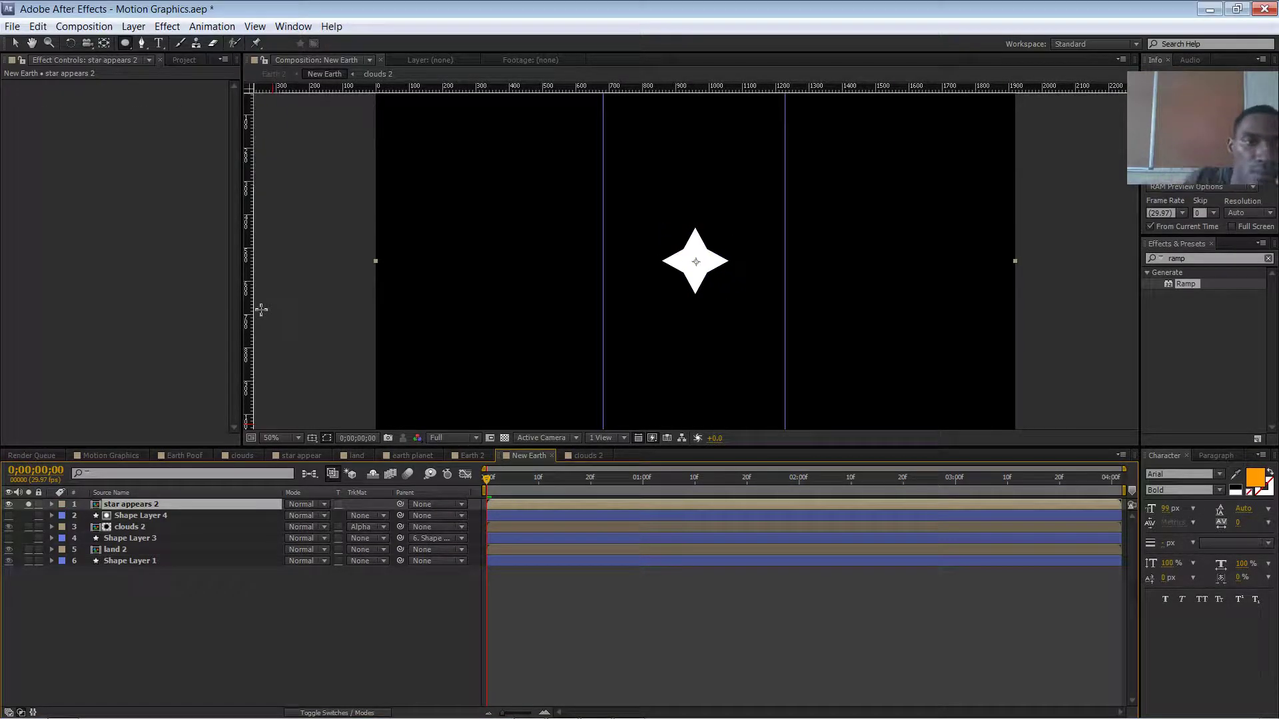
Open the star appears 2 composition and set the star's inner radius to 84 in its Polystar path.
double_click(117, 506)
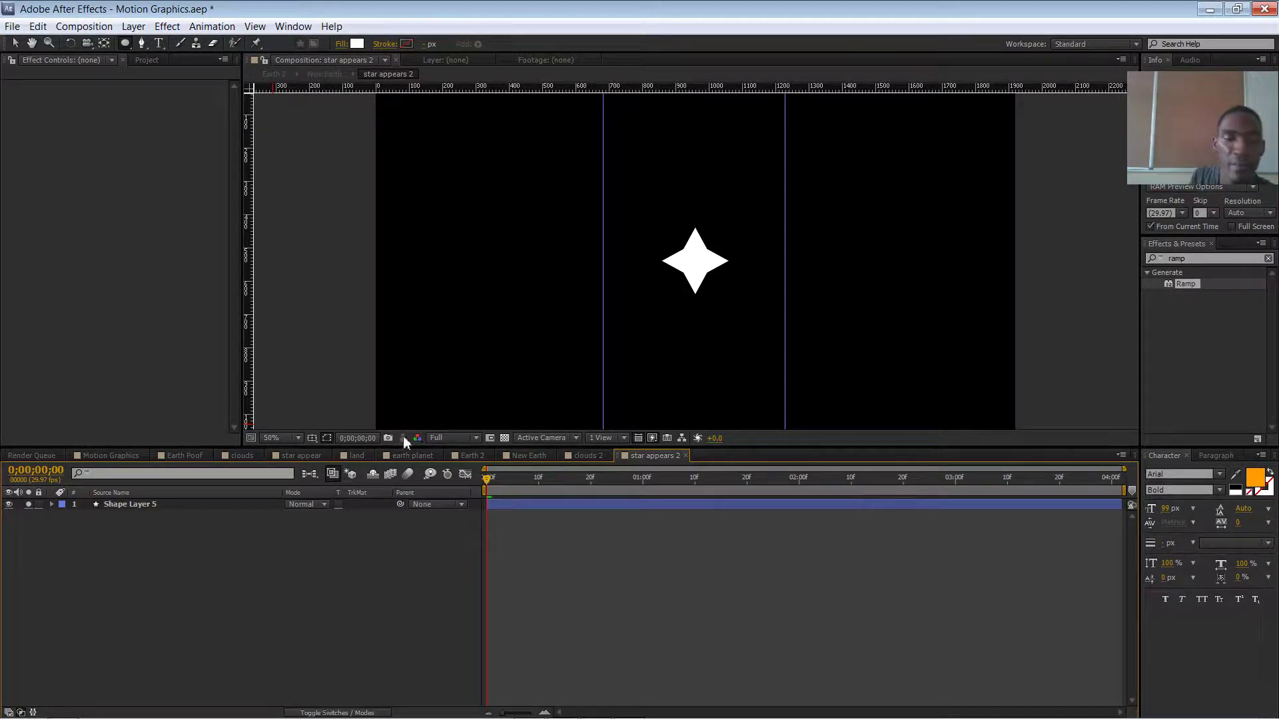
click(52, 504)
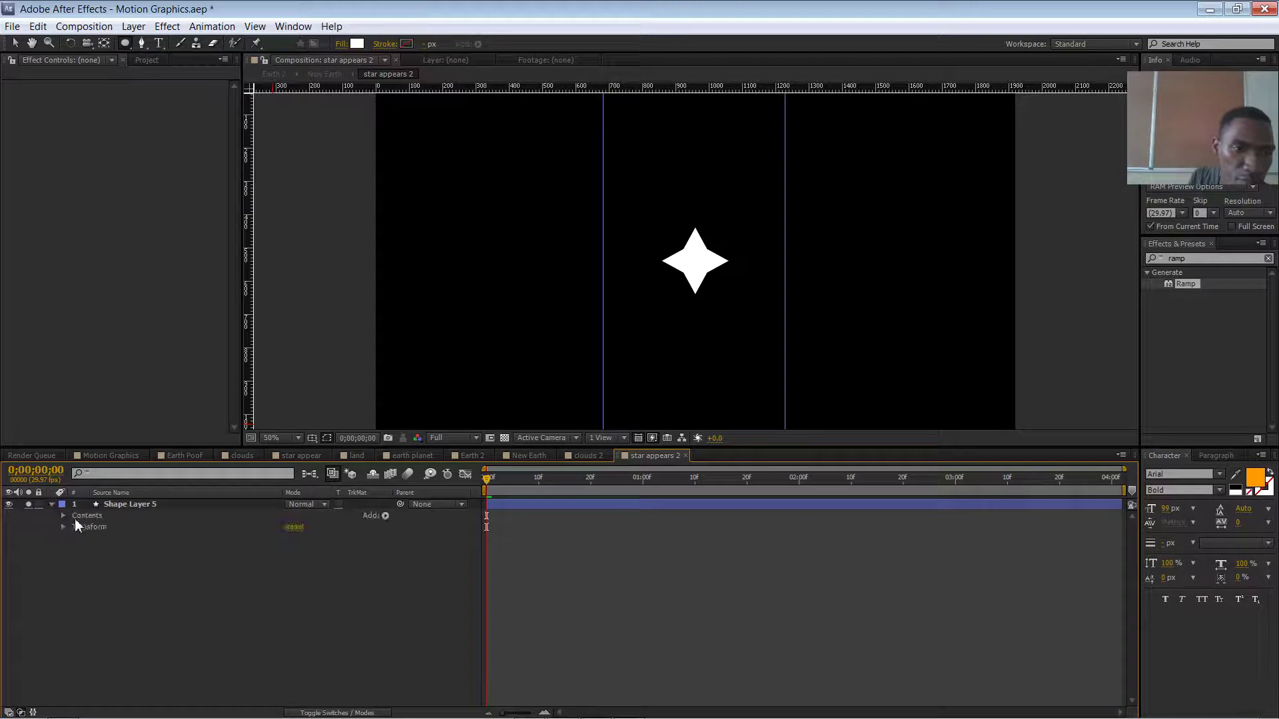
click(62, 518)
click(64, 517)
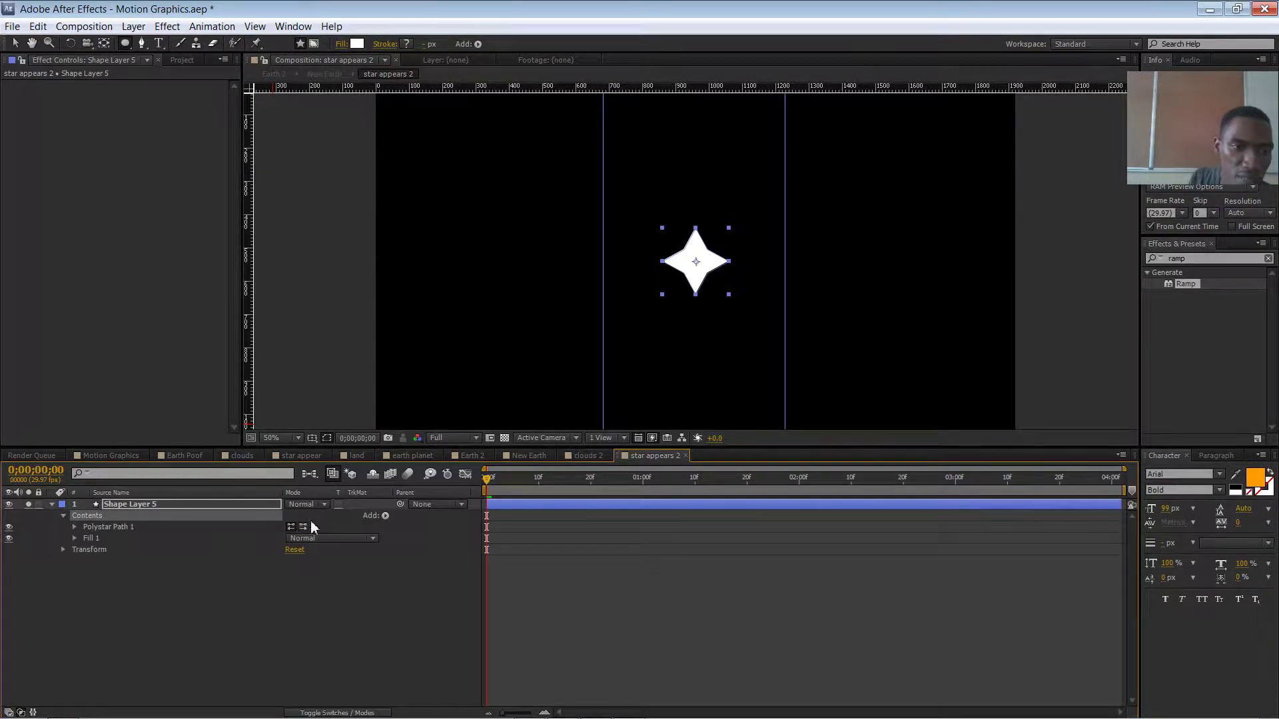
click(75, 528)
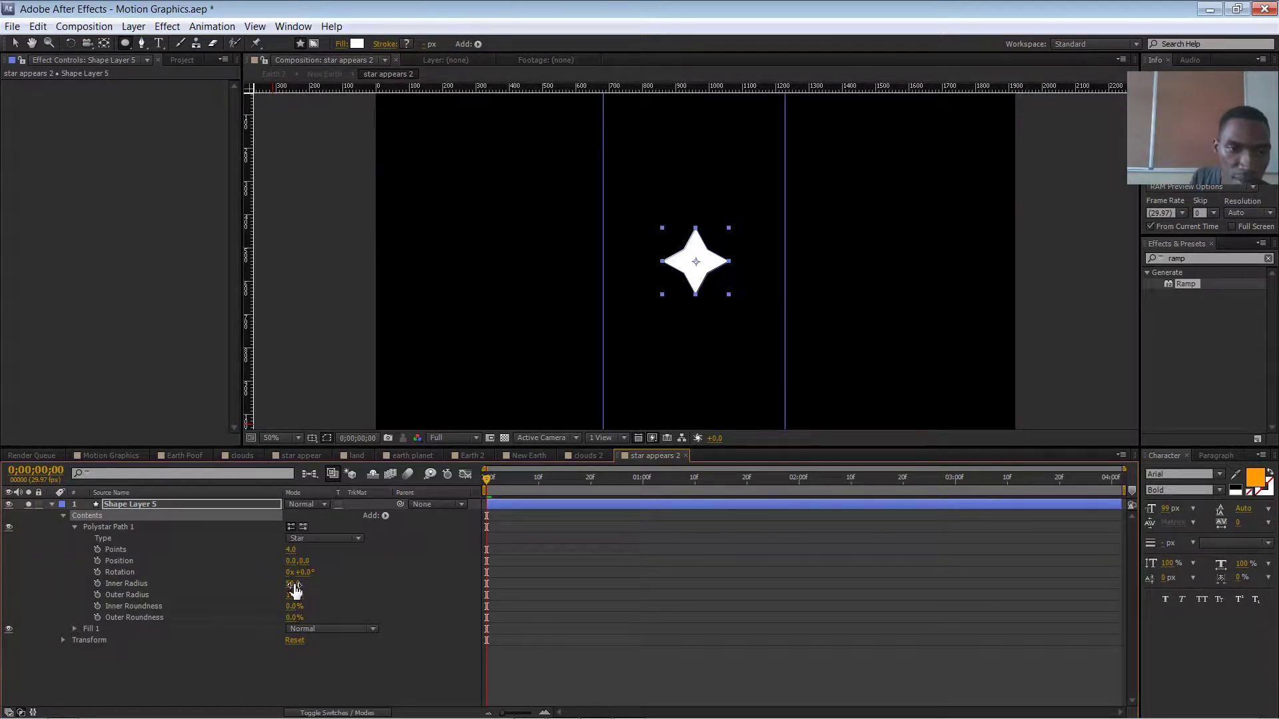
mouse_move(295, 585)
mouse_down()
mouse_move(226, 579)
mouse_move(283, 579)
mouse_up()
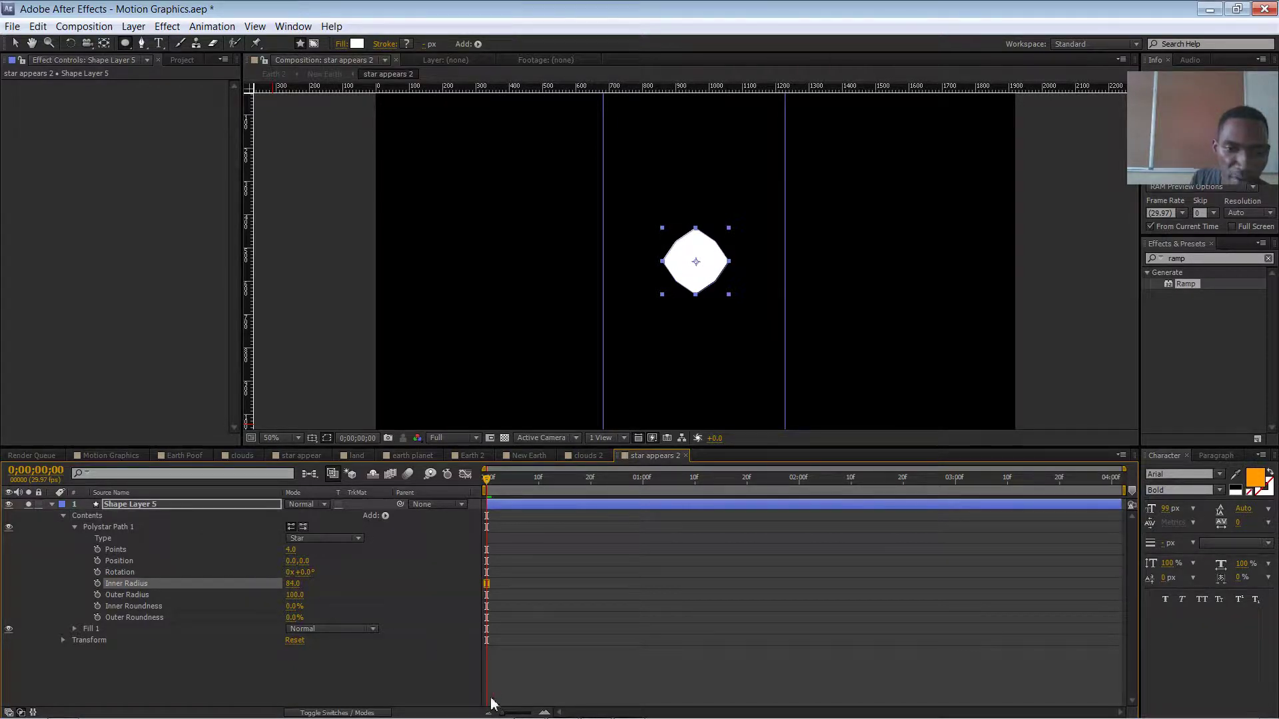
mouse_move(508, 711)
mouse_down()
mouse_move(536, 710)
mouse_move(500, 711)
mouse_up()
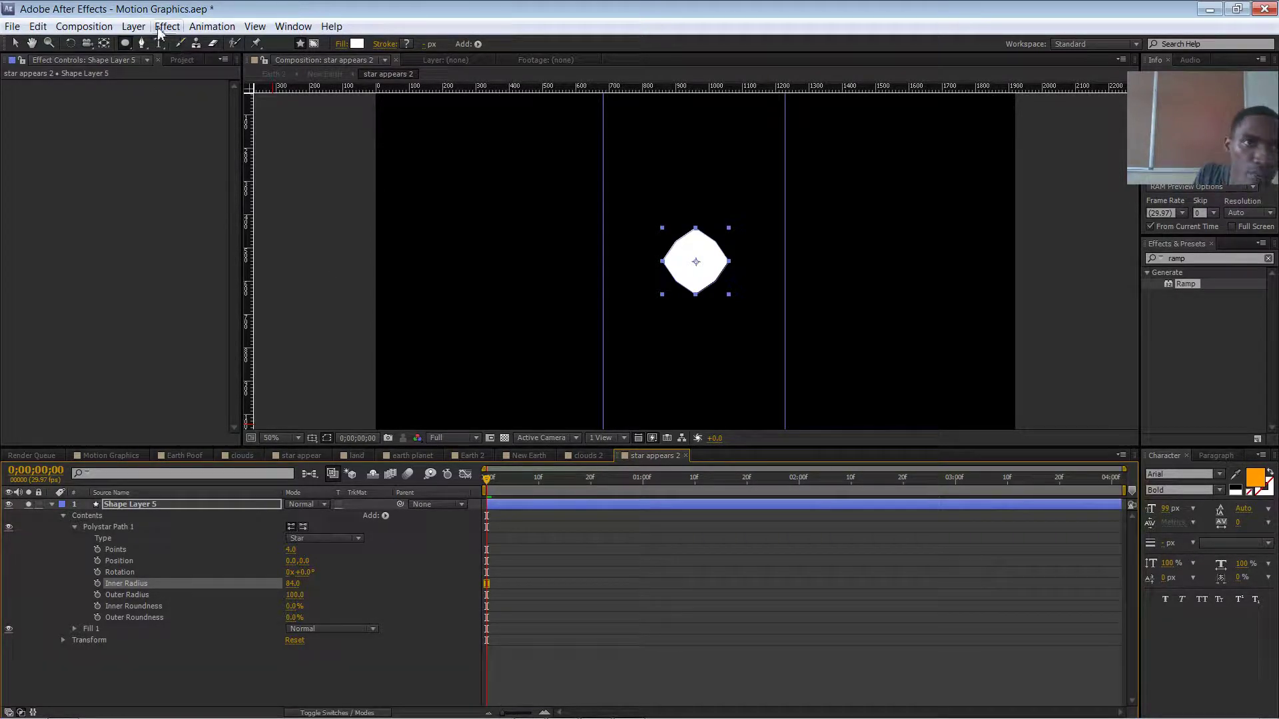
Set the star appears 2 composition's duration to 0;00;20;00.
click(112, 30)
click(114, 66)
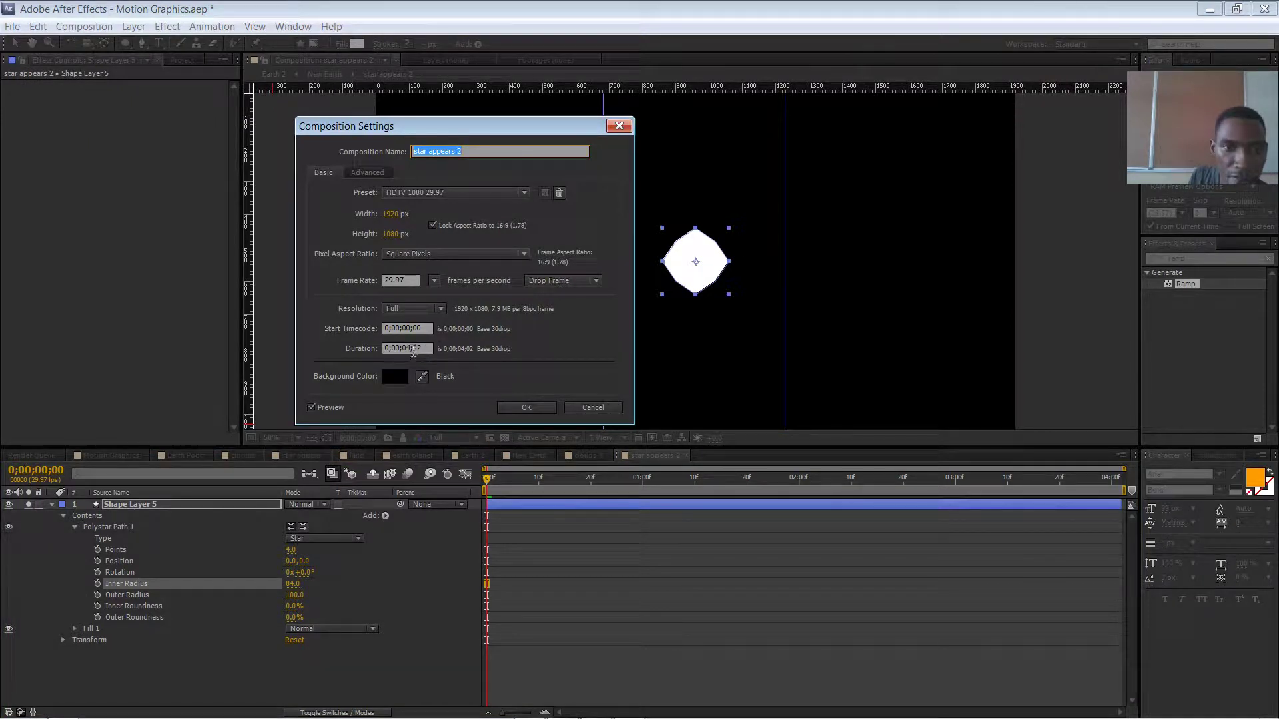
click(409, 350)
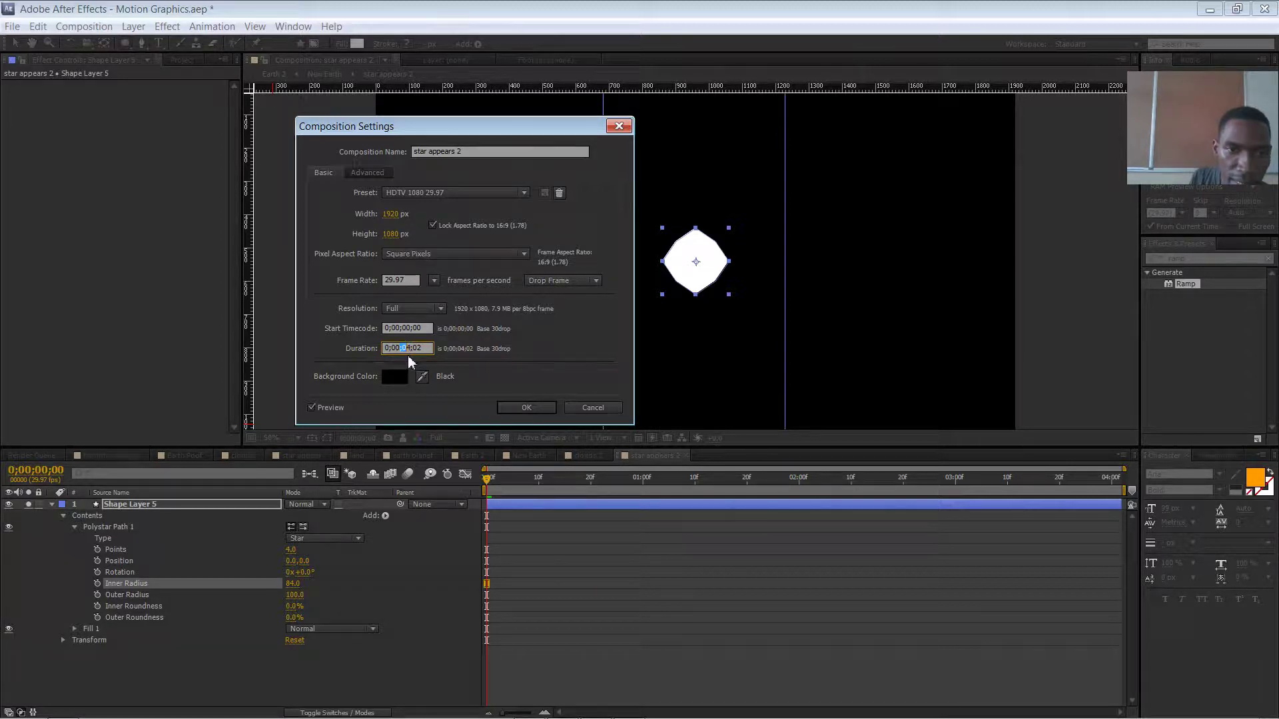
drag(403, 347, 413, 357)
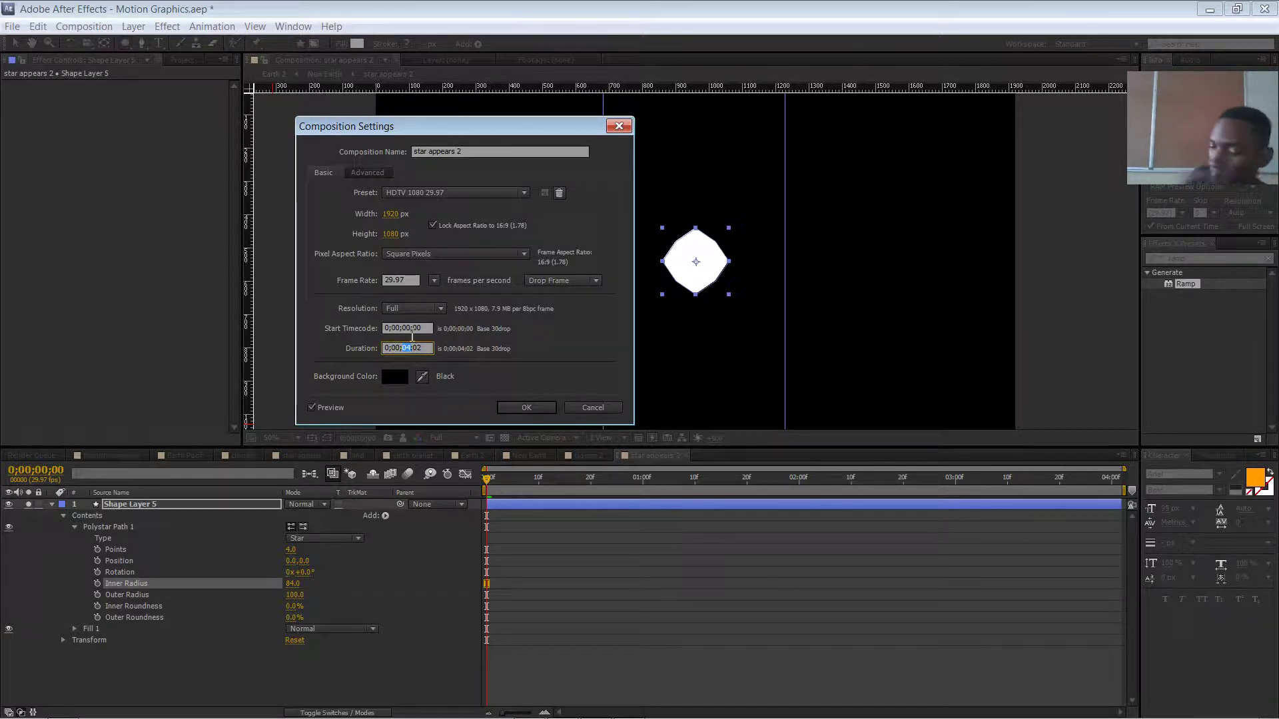
text(2)
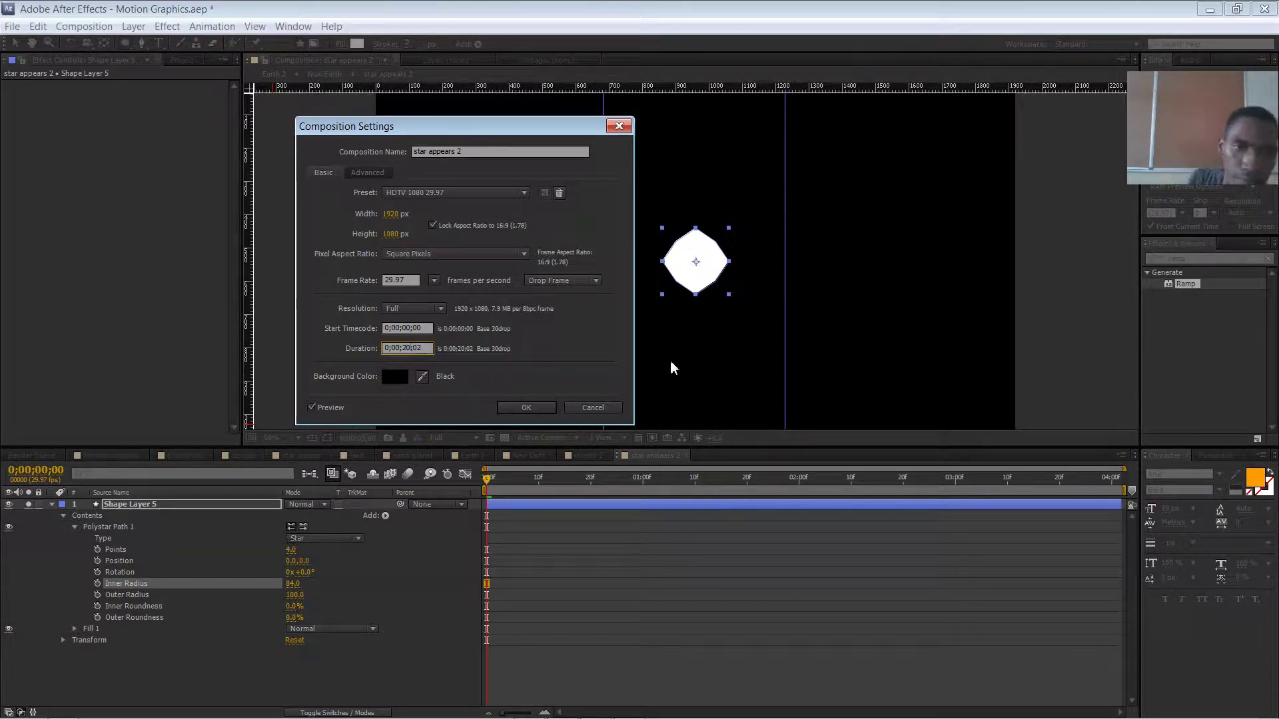
drag(414, 349, 425, 350)
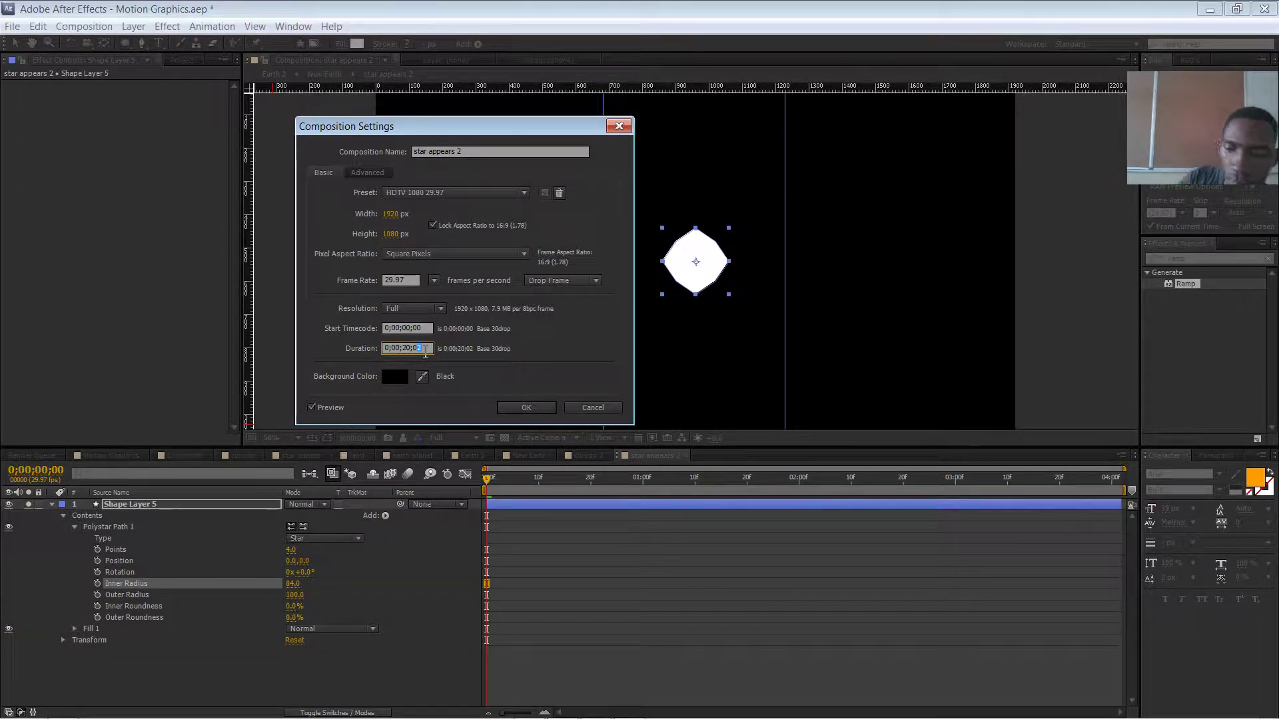
text(00)
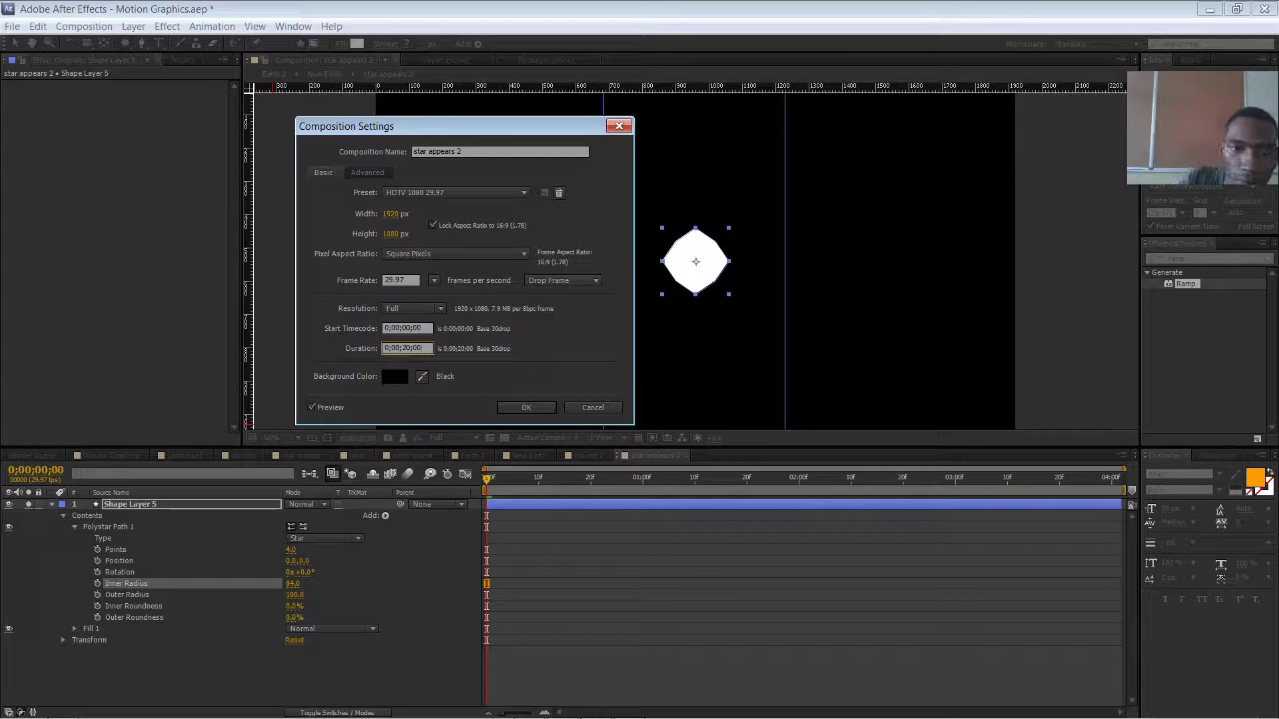
click(526, 409)
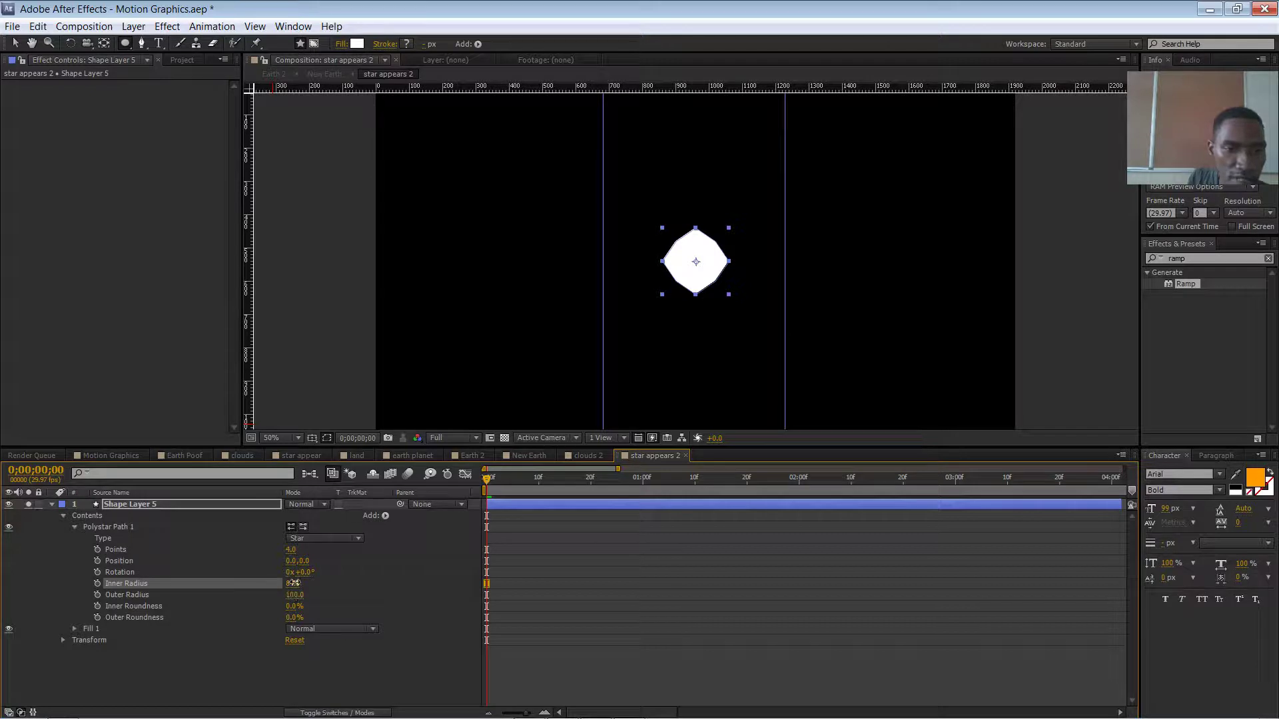
Keyframe the star's inner radius at 0 on frame 0 and at 38 on 0;00;02;00.
drag(293, 584, 224, 583)
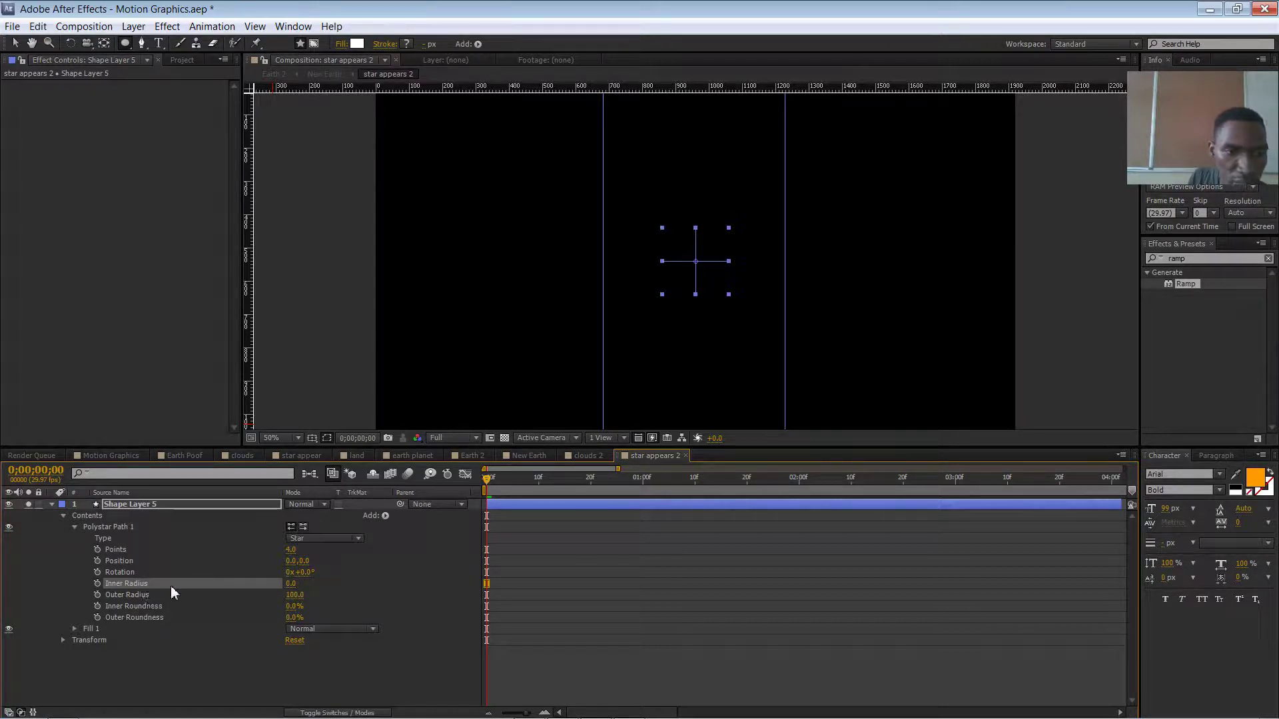
click(97, 583)
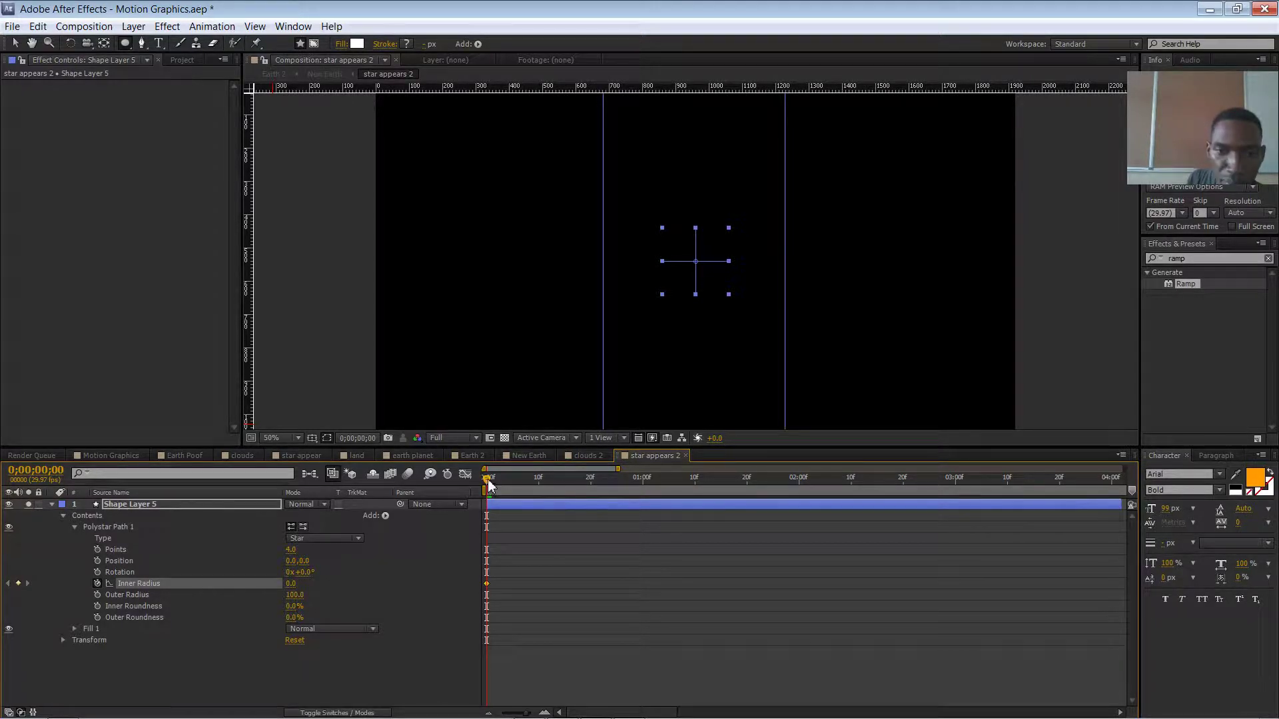
drag(527, 486, 795, 489)
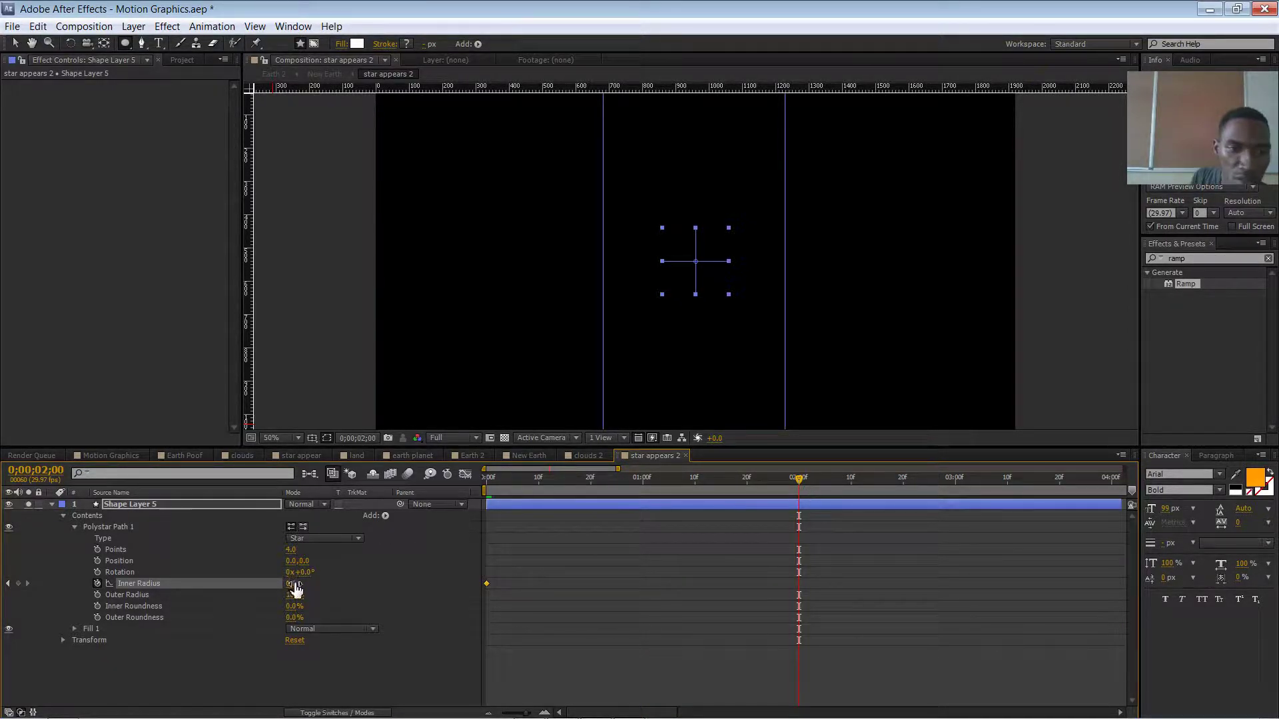
mouse_move(291, 583)
mouse_down()
mouse_move(337, 578)
mouse_move(313, 575)
mouse_up()
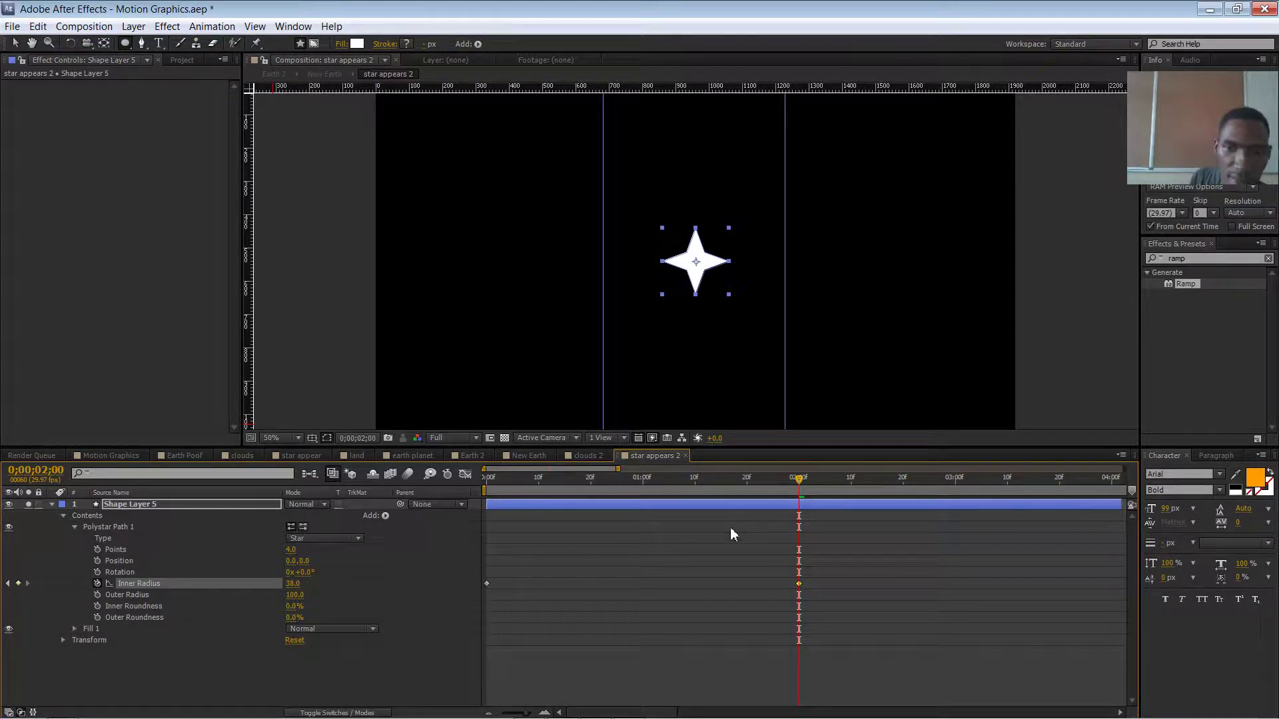
Move the second inner radius keyframe earlier, to 0;00;00;22.
drag(799, 583, 653, 584)
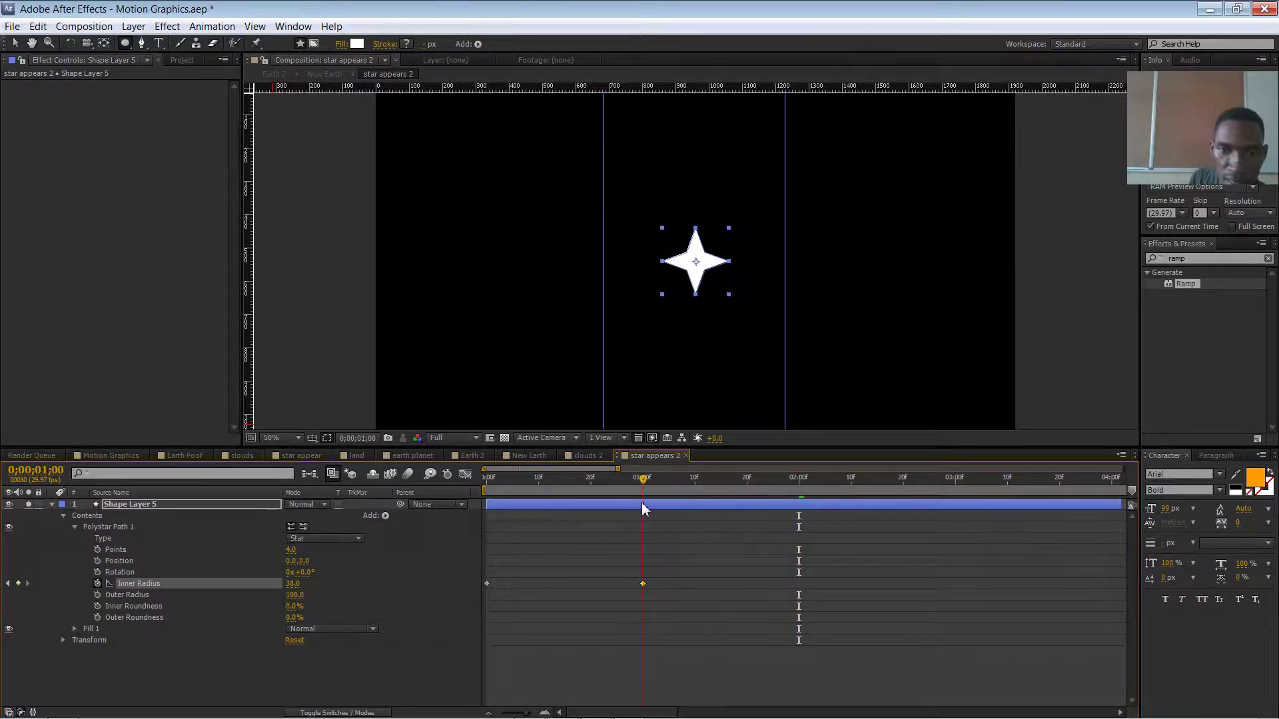
drag(799, 478, 641, 503)
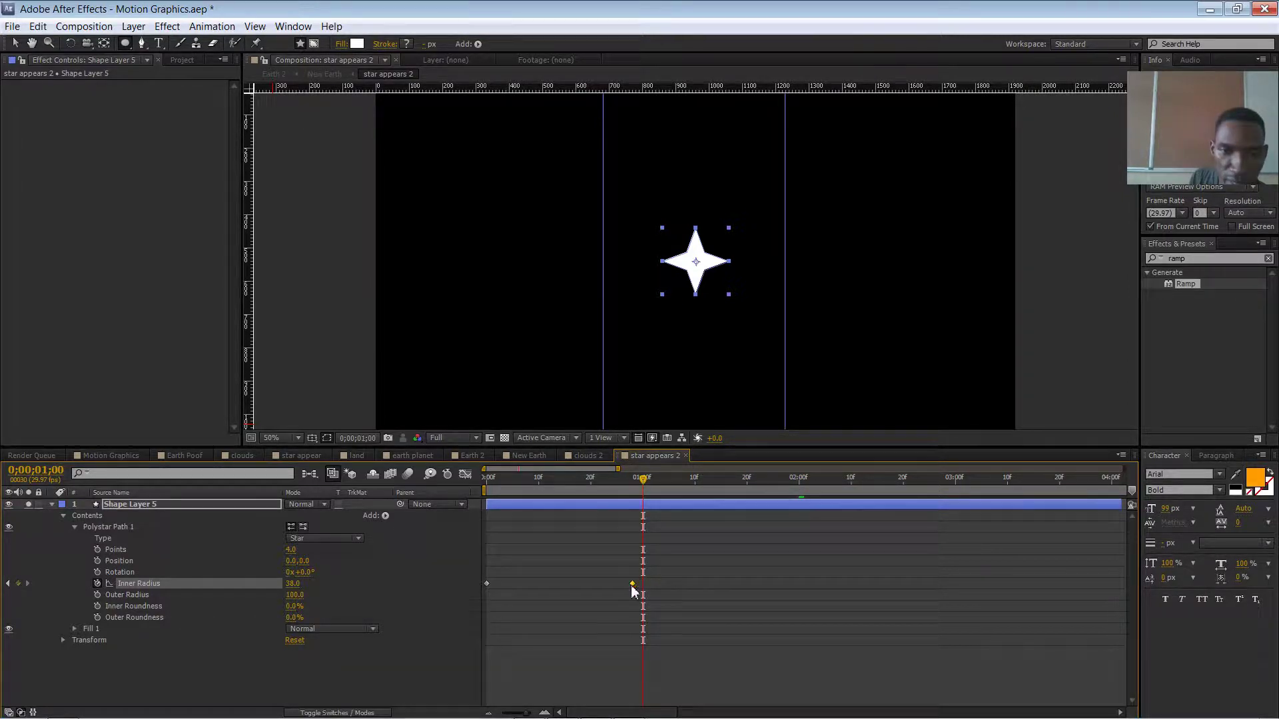
drag(632, 585, 595, 583)
drag(644, 479, 597, 487)
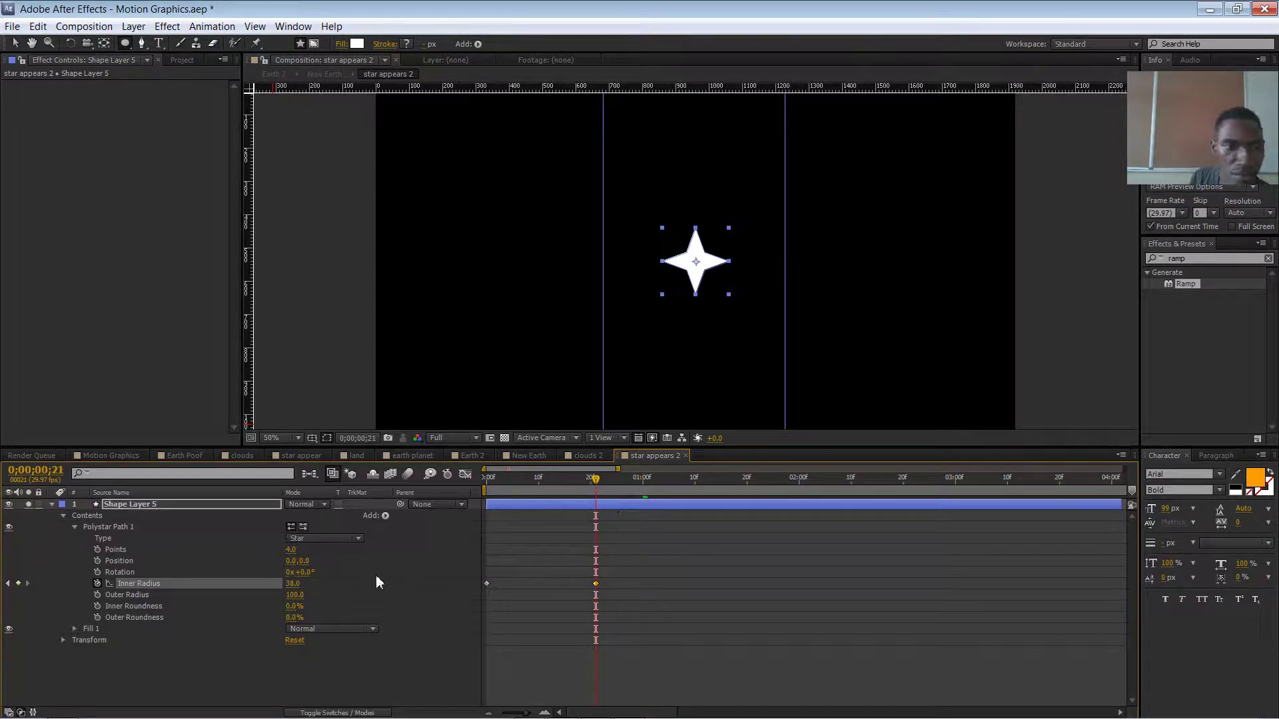
drag(596, 584, 601, 585)
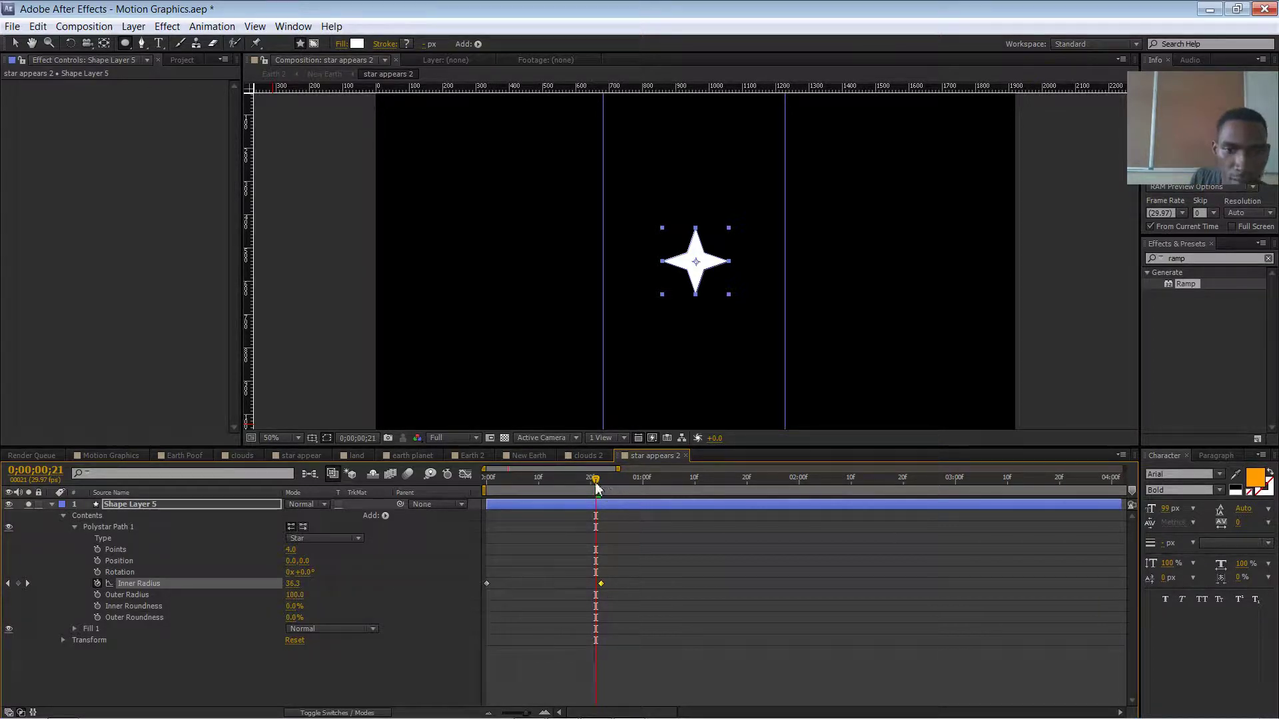
Add an inner radius keyframe of 60.6 at 0;00;00;16 and preview the star's animation from the start.
drag(598, 489, 570, 503)
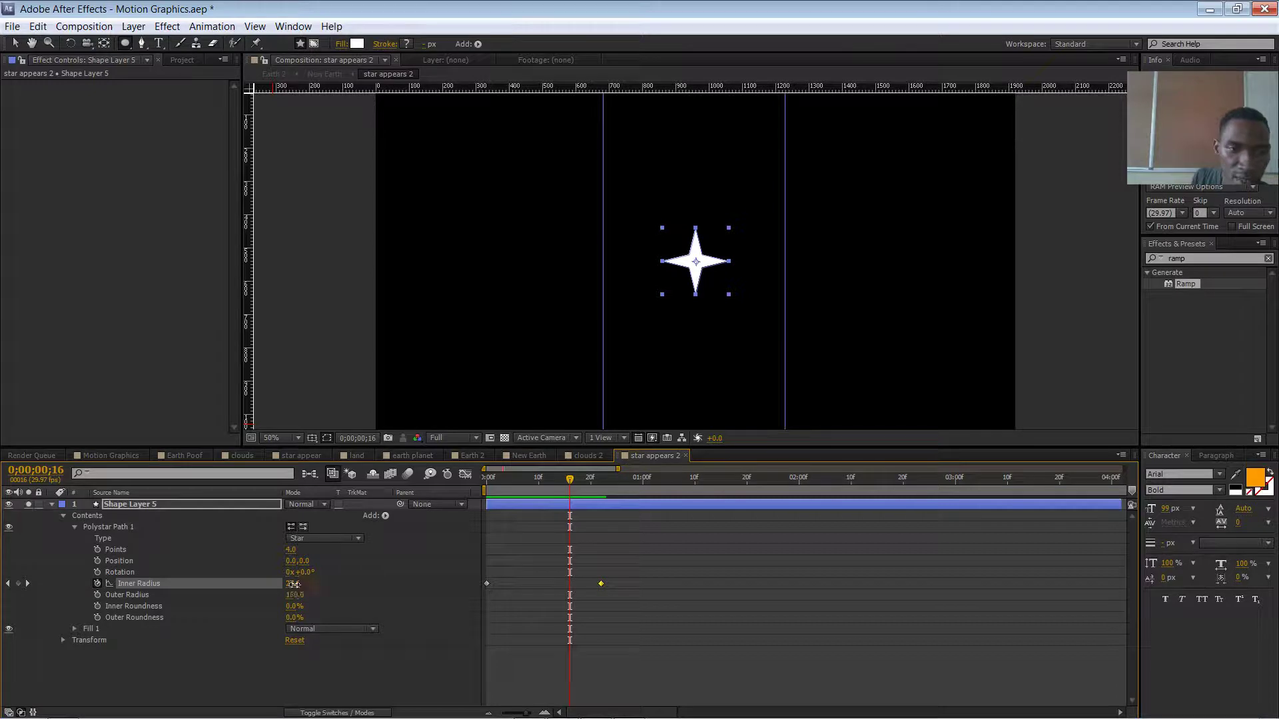
drag(293, 584, 321, 584)
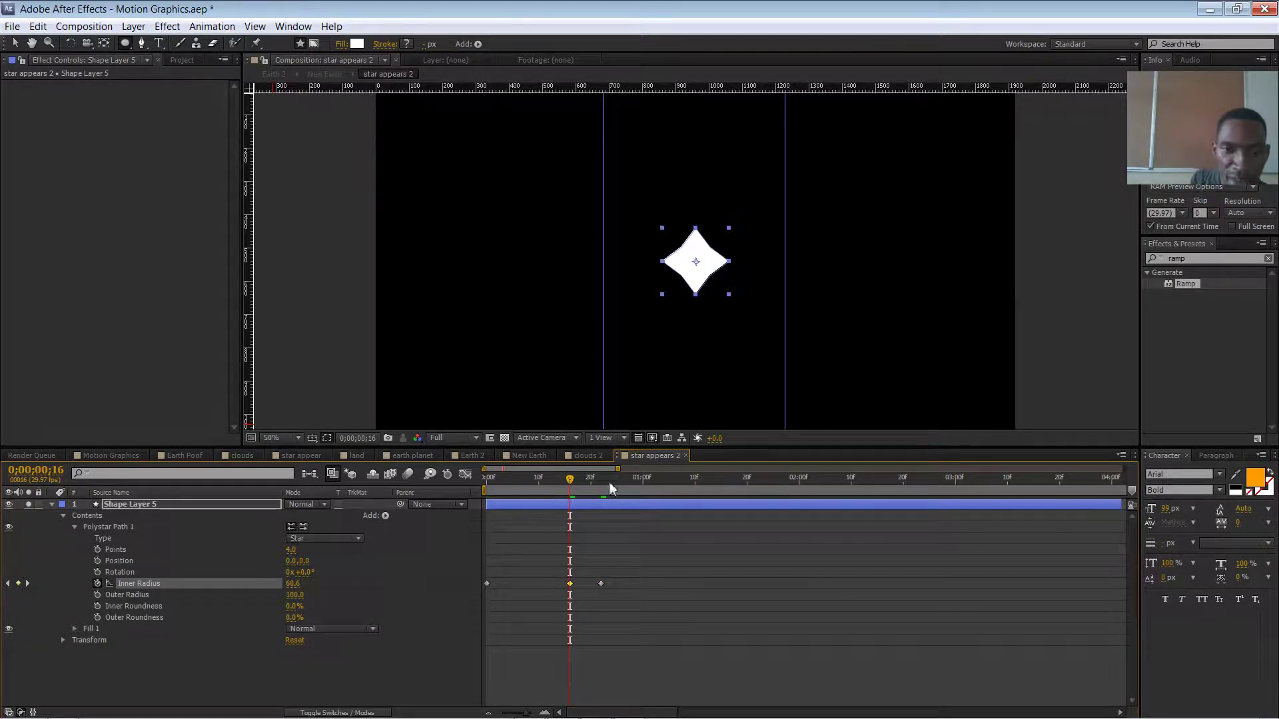
drag(571, 493, 440, 497)
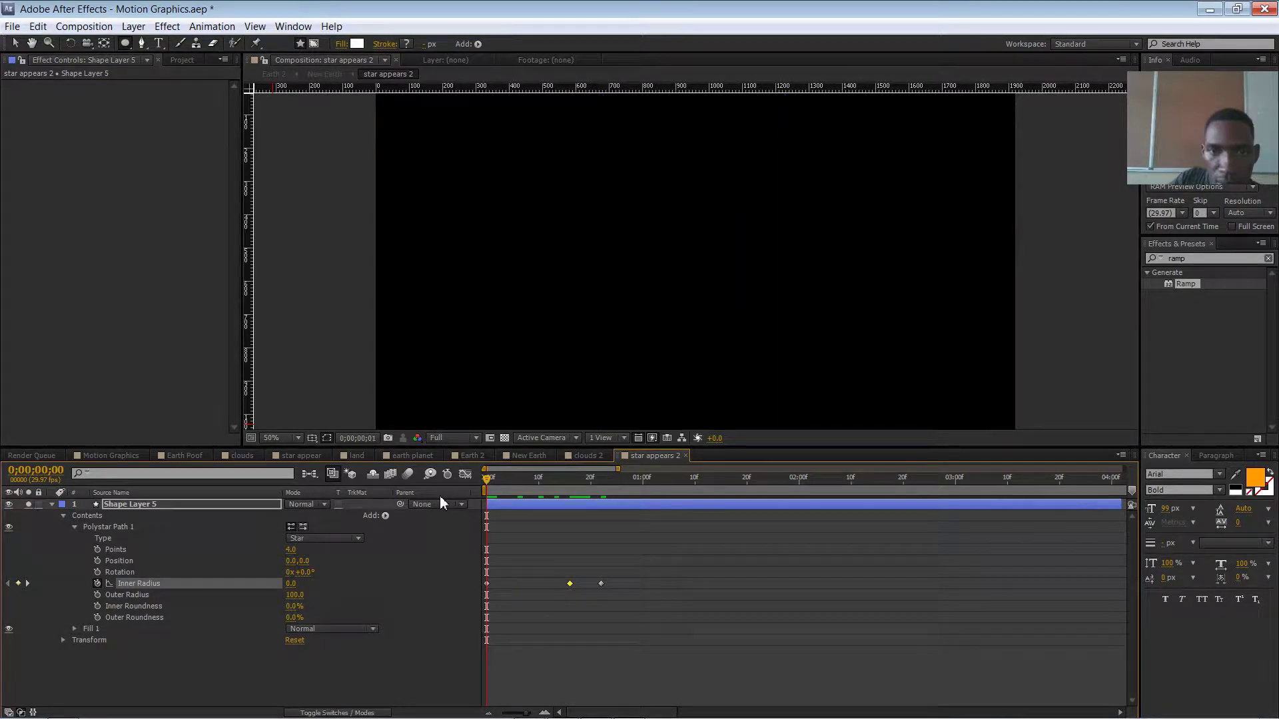
key(KP_0)
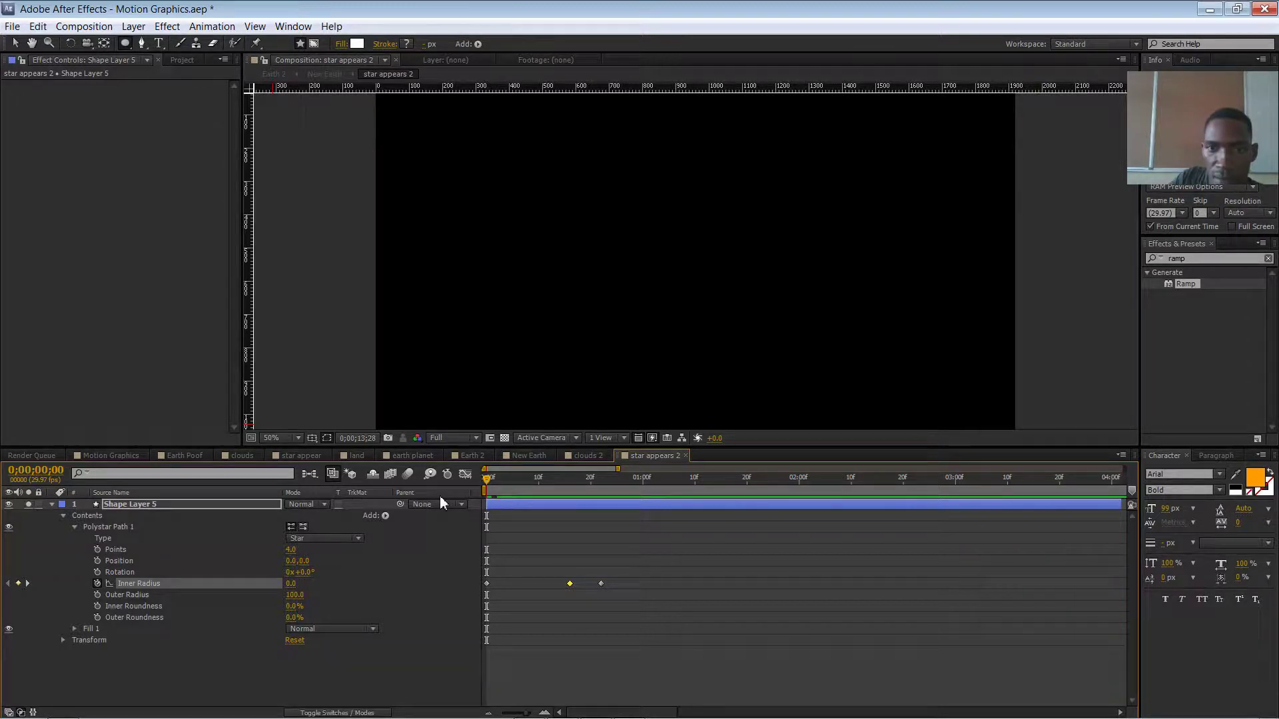
key(space)
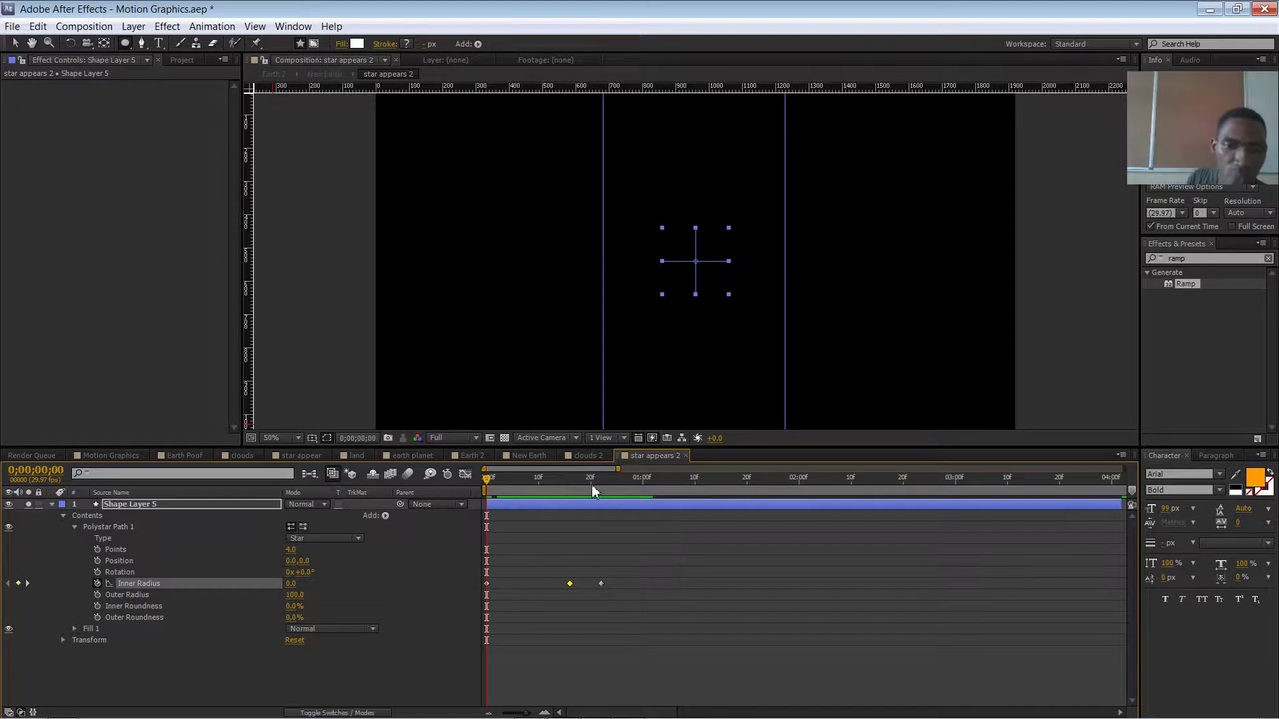
End the composition's work area at 0;00;01;13 and preview the shortened range.
drag(592, 485, 663, 482)
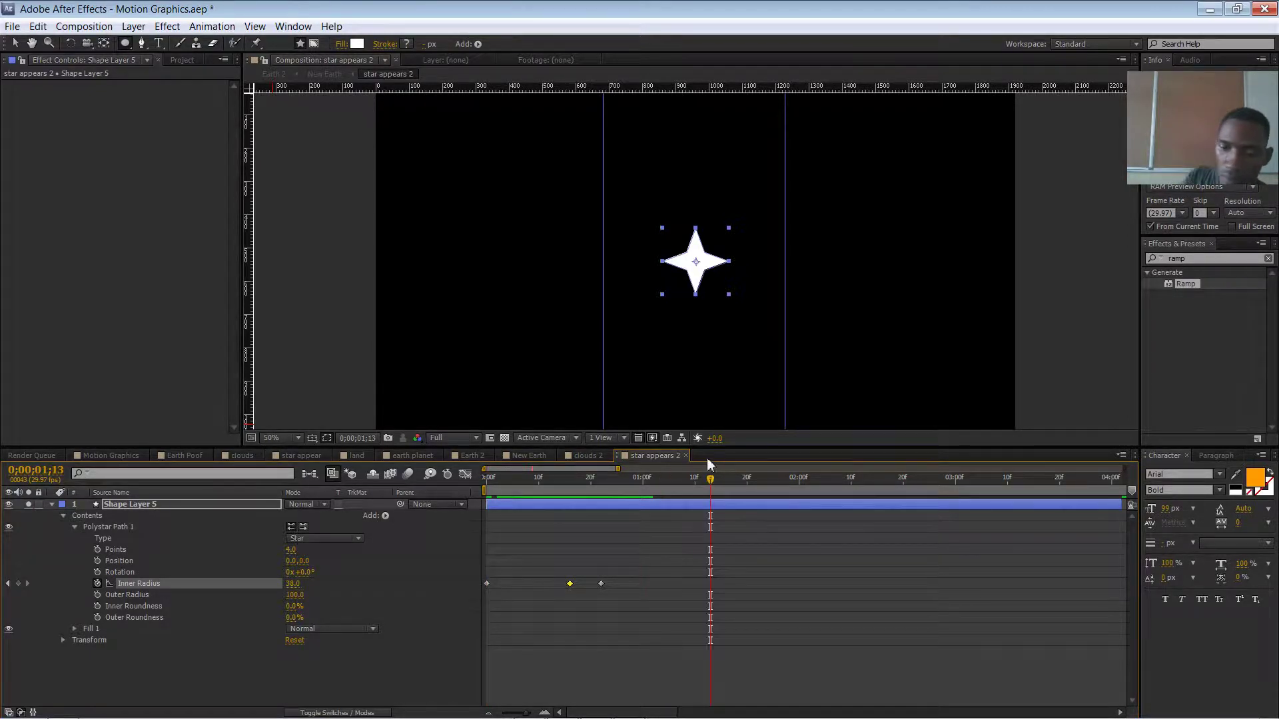
drag(539, 484, 445, 488)
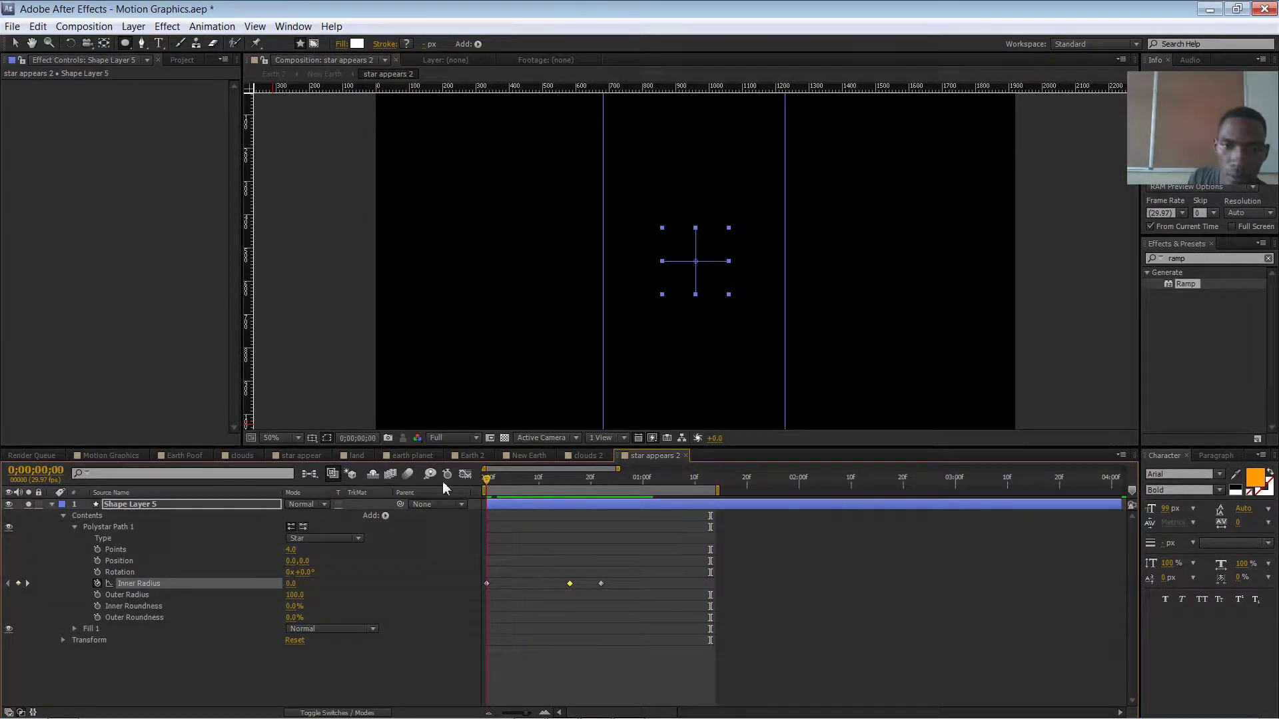
key(space)
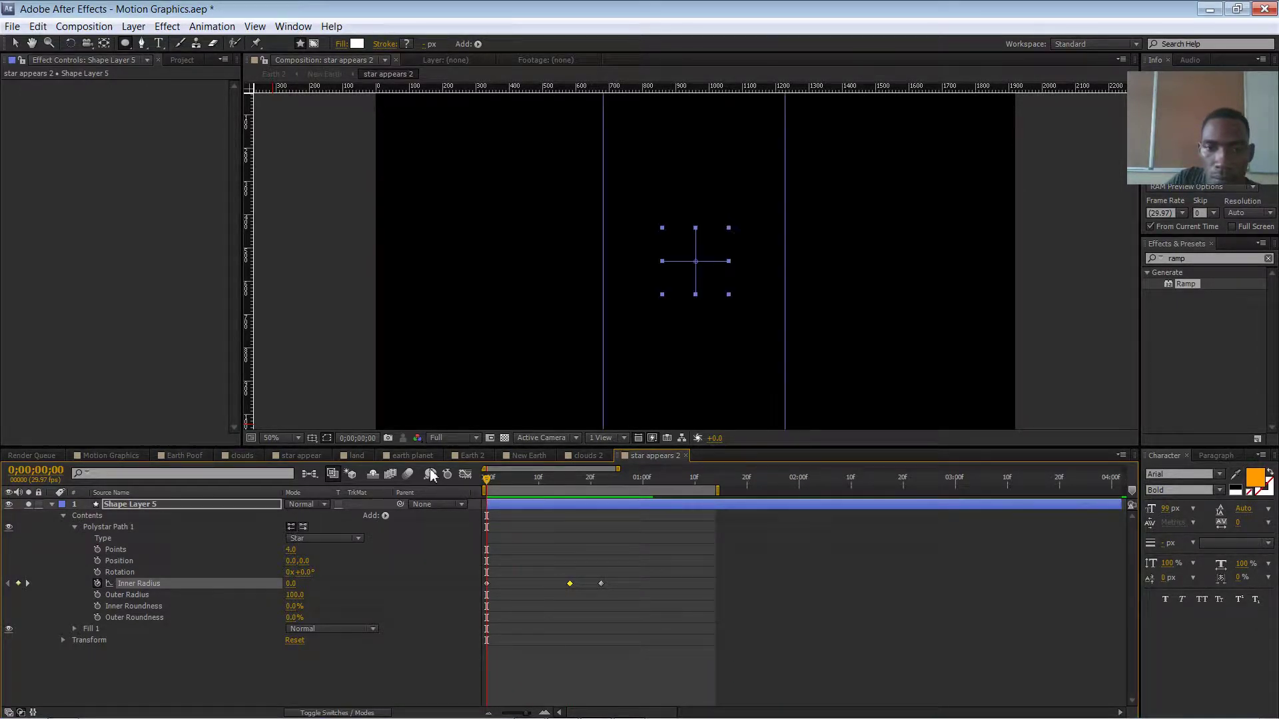
key(space)
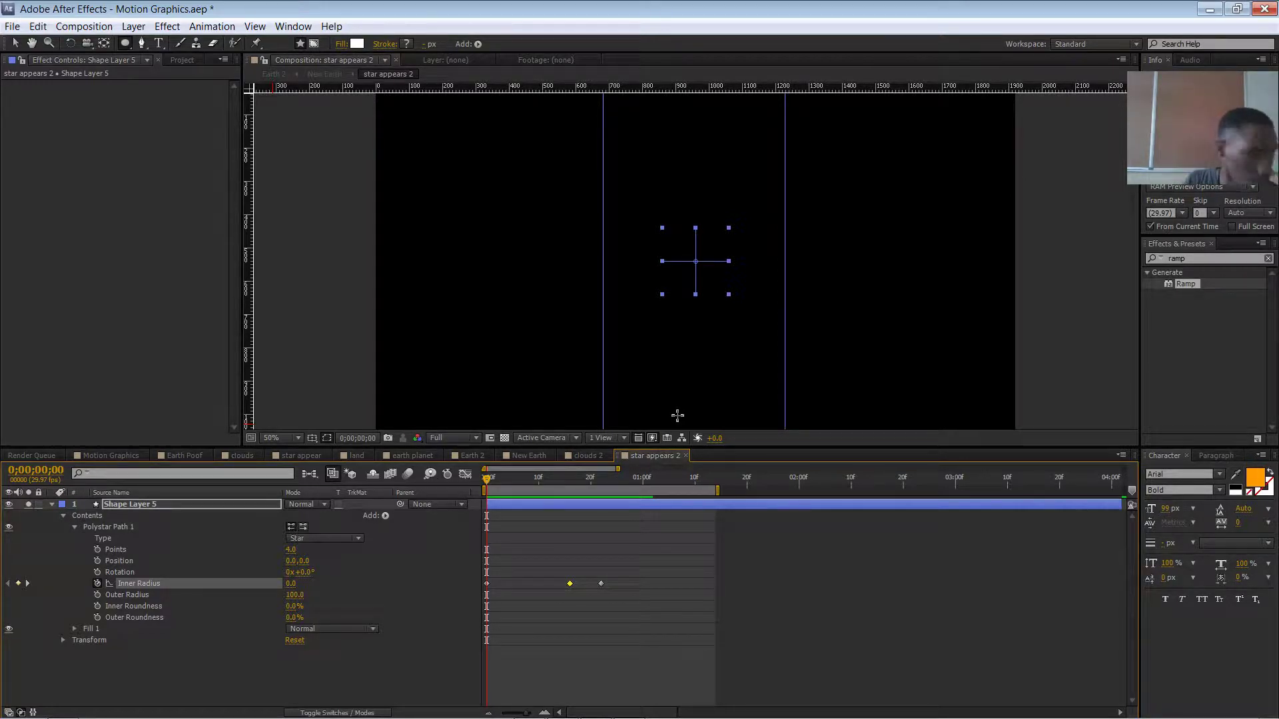
Move the last two inner radius keyframes earlier, to frames 10 and 13, and scrub the time to frame 6.
drag(508, 482, 554, 585)
mouse_move(496, 485)
mouse_down()
mouse_move(568, 491)
mouse_move(479, 494)
mouse_move(529, 492)
mouse_move(485, 490)
mouse_move(518, 492)
mouse_up()
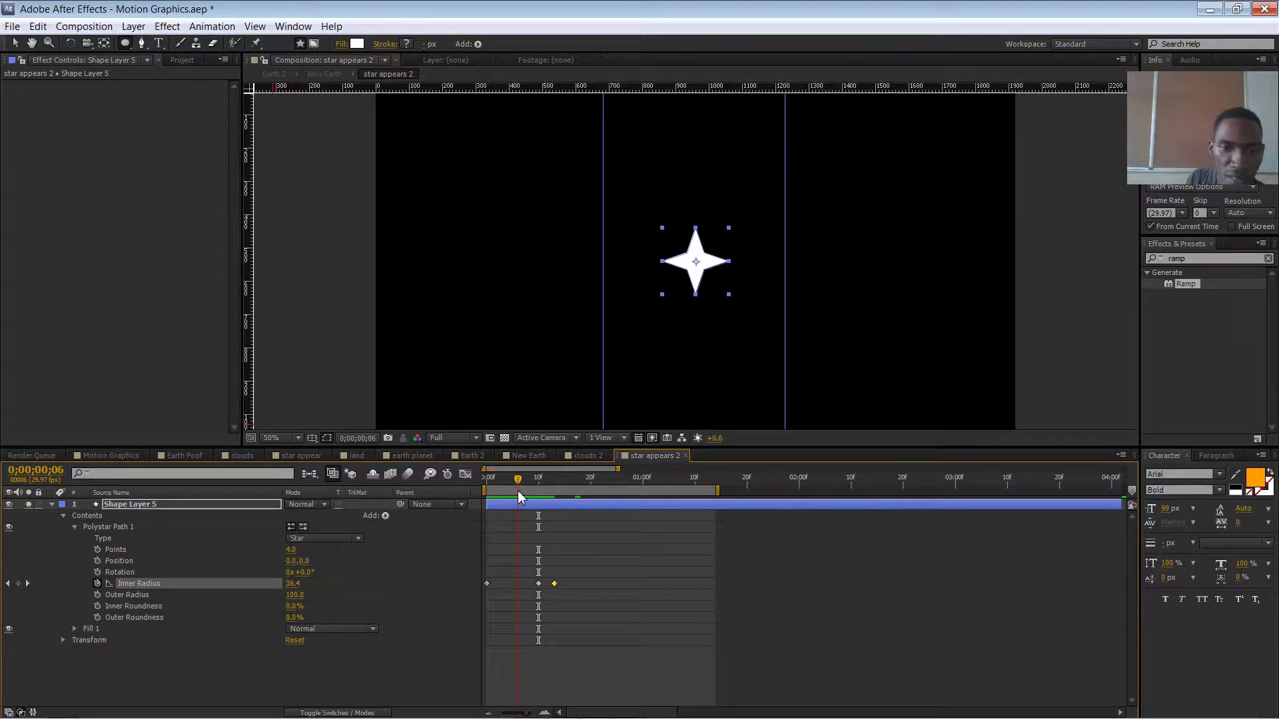
Keyframe the star's outer radius at 100 on frame 6, 134 on frame 10 and 100 on frame 13.
click(96, 595)
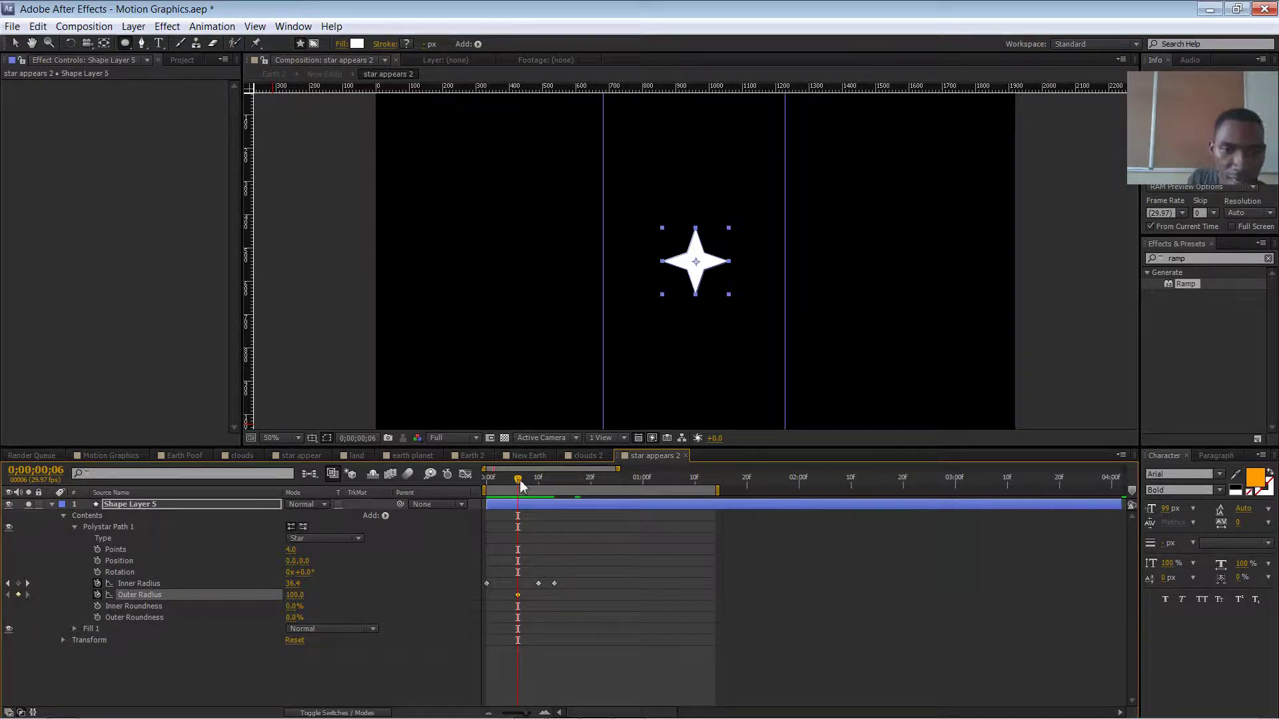
drag(519, 479, 540, 479)
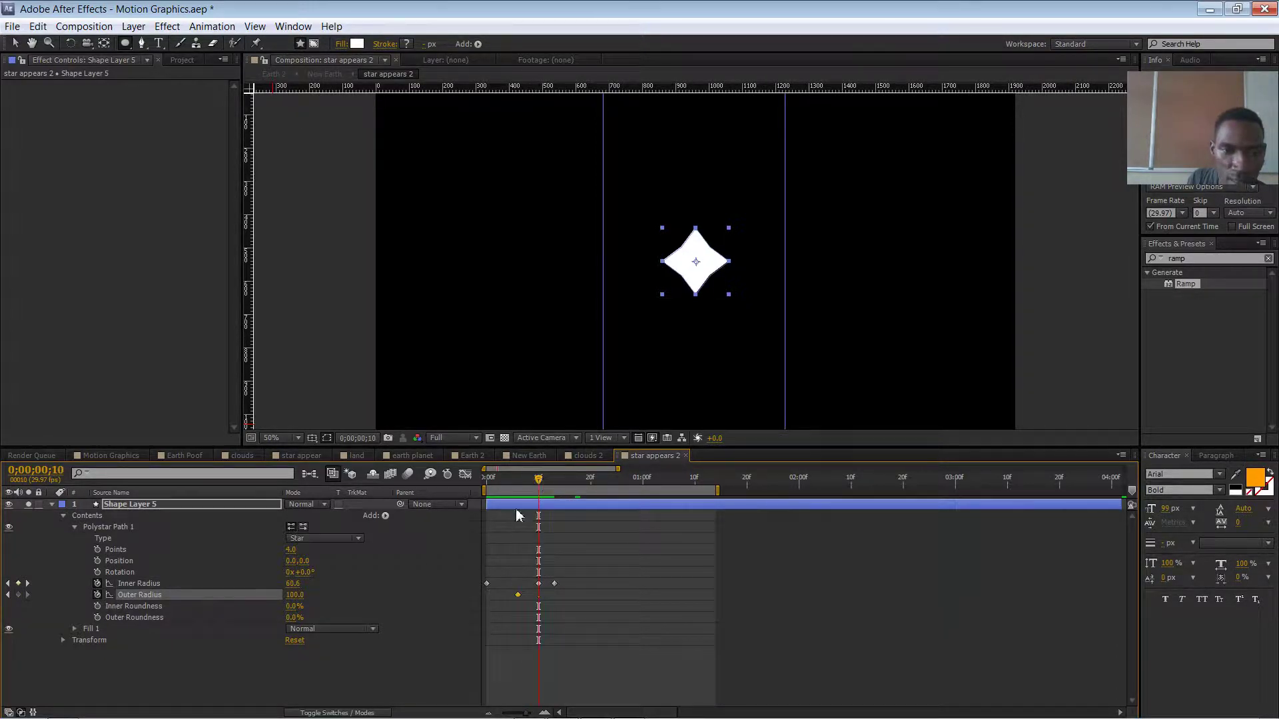
drag(302, 594, 318, 594)
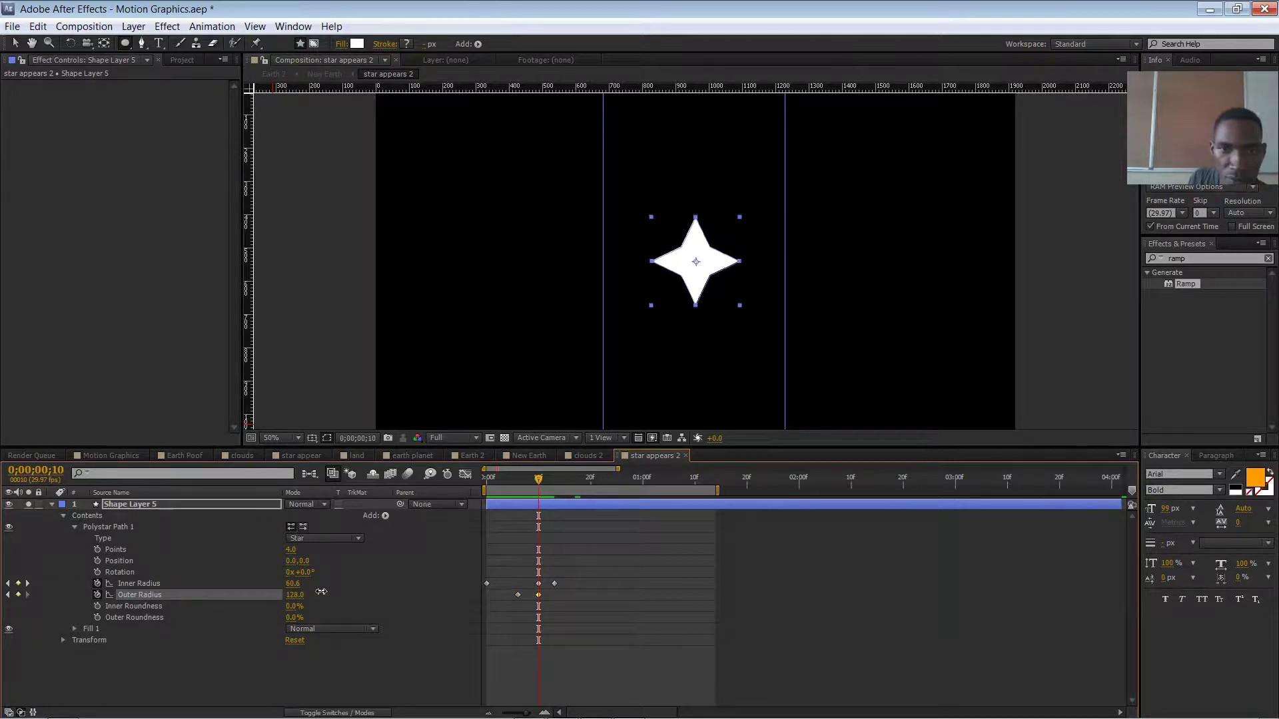
drag(541, 489, 555, 489)
click(295, 595)
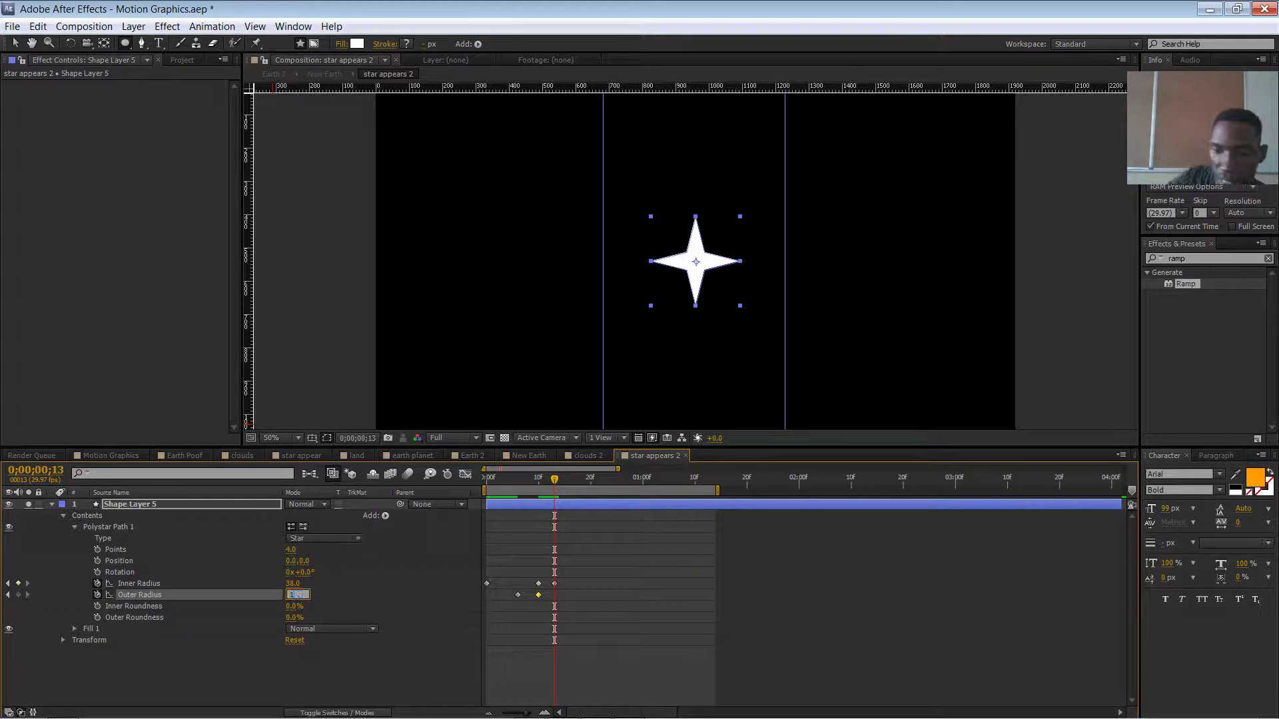
text(100)
key(Return)
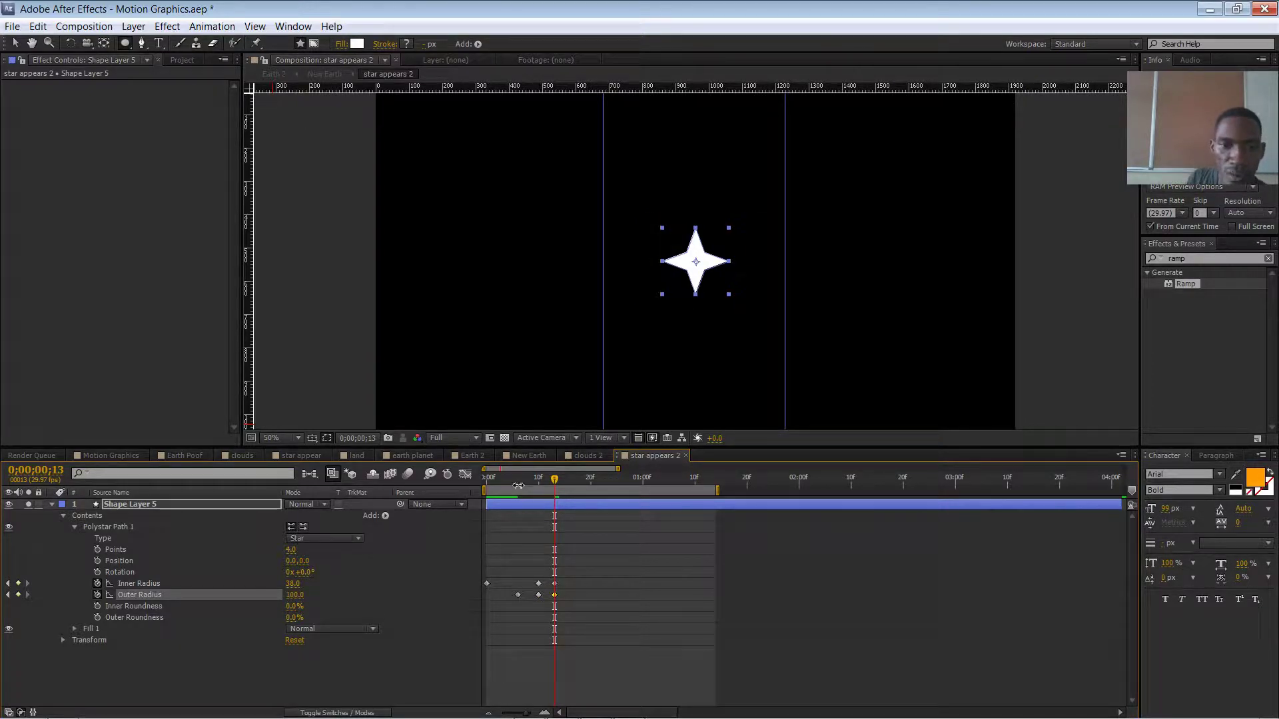
Try an inner radius of 31.6 on the frame 10 keyframe and restore it to 60.6.
mouse_move(518, 485)
mouse_down()
mouse_move(496, 484)
mouse_move(568, 485)
mouse_move(498, 486)
mouse_move(539, 487)
mouse_up()
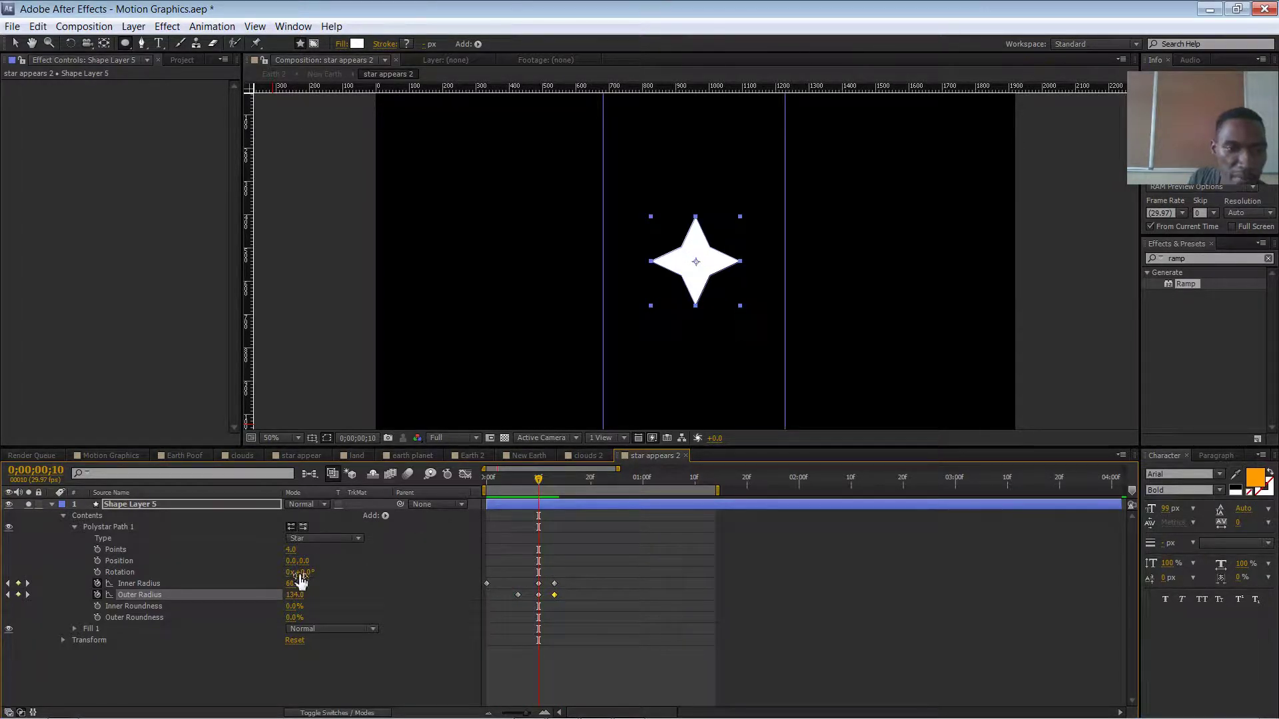
drag(298, 584, 273, 584)
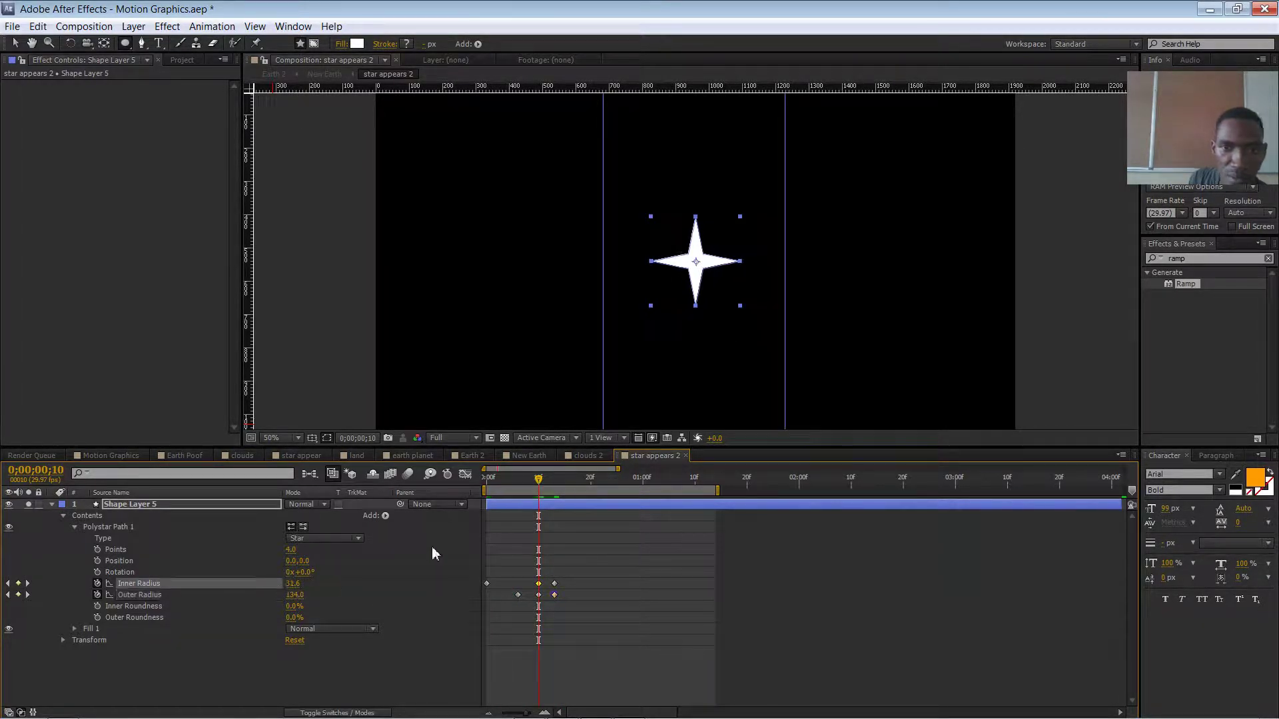
mouse_move(538, 491)
mouse_down()
mouse_move(486, 491)
mouse_move(543, 487)
mouse_up()
drag(296, 578, 399, 557)
mouse_move(537, 489)
mouse_down()
mouse_move(481, 489)
mouse_move(557, 482)
mouse_move(485, 488)
mouse_move(557, 482)
mouse_move(540, 485)
mouse_up()
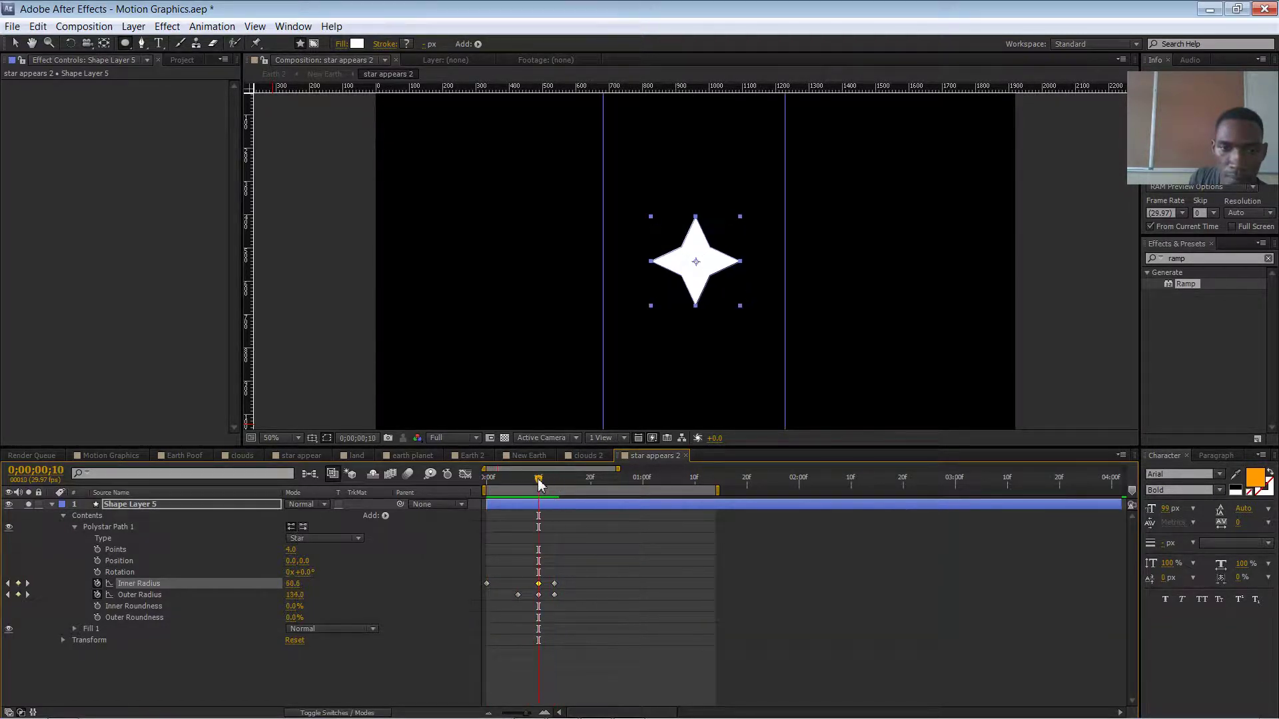
Delete the outer radius keyframe at frame 10.
click(539, 595)
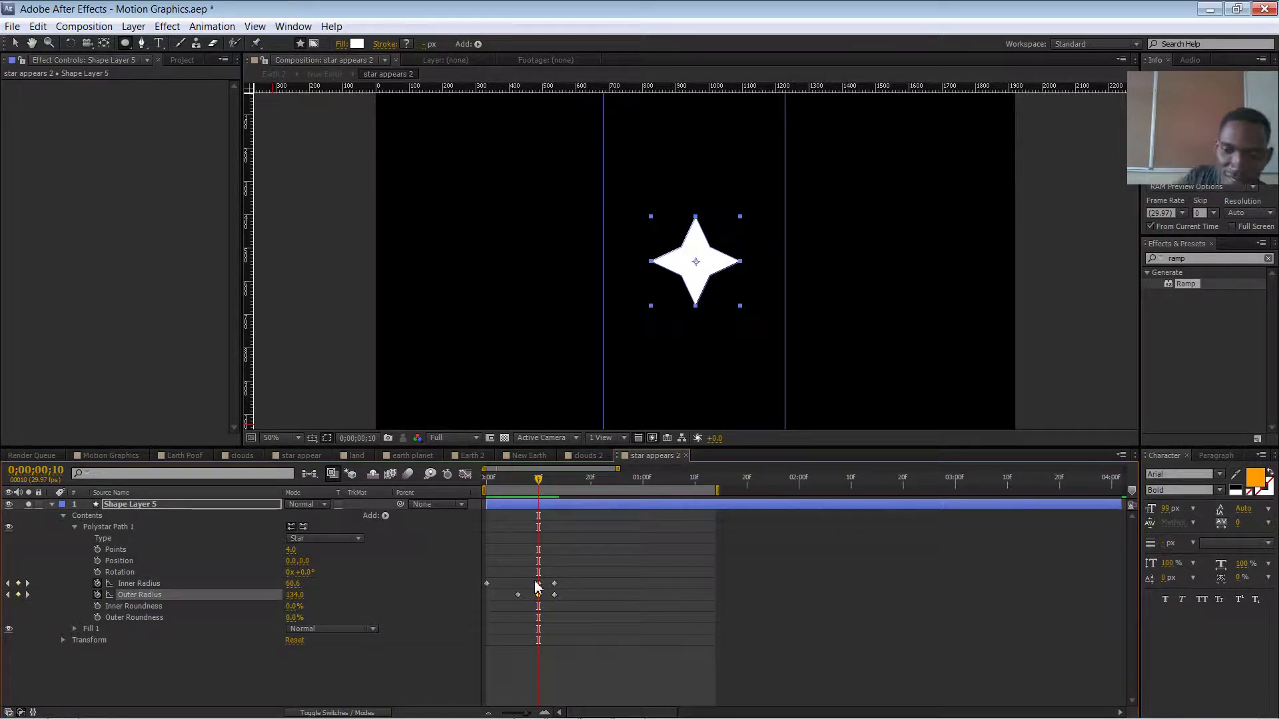
key(Delete)
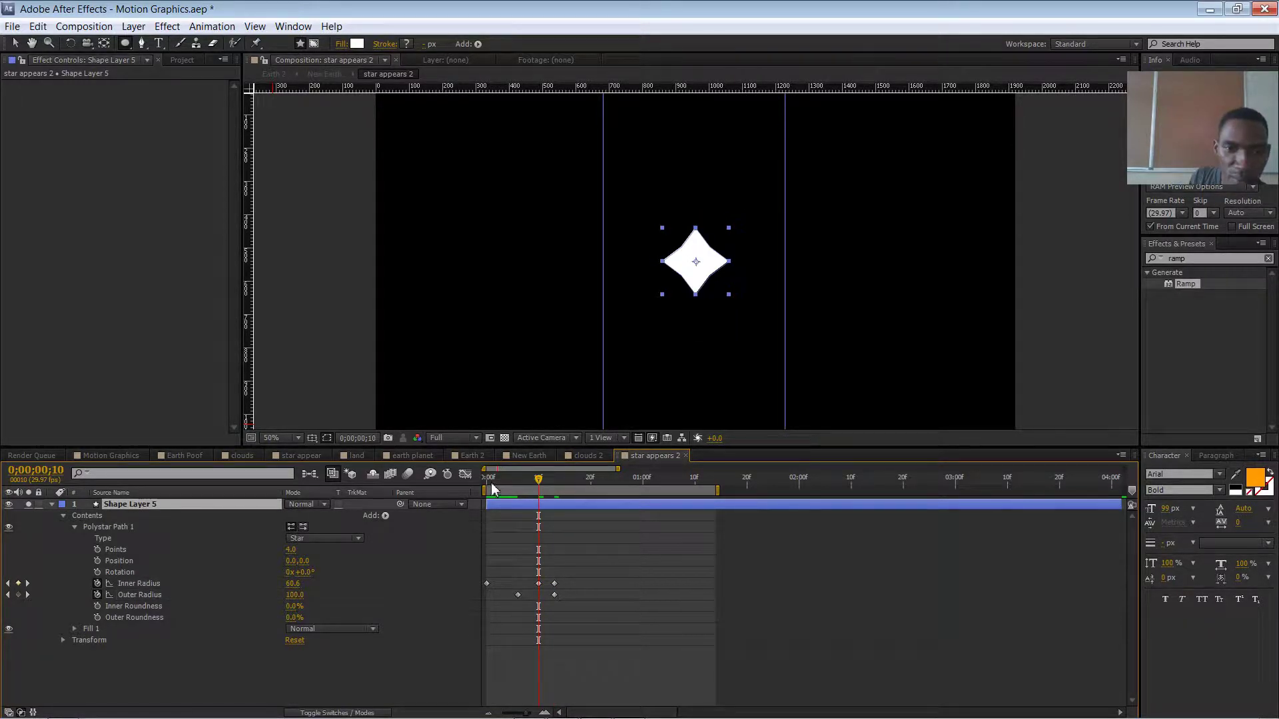
Try an outer radius keyframe of 134 on frame 0 and a larger outer radius on frame 10.
mouse_move(490, 482)
mouse_down()
mouse_move(563, 484)
mouse_move(486, 484)
mouse_up()
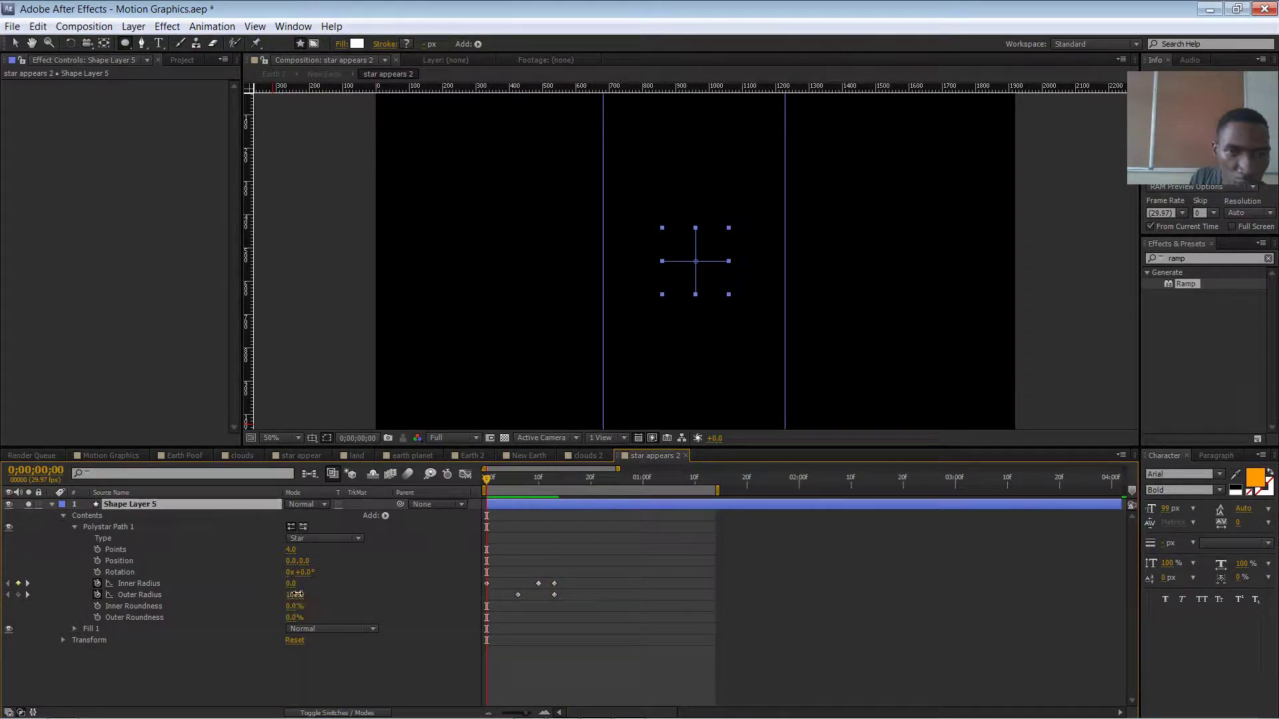
drag(297, 603, 316, 591)
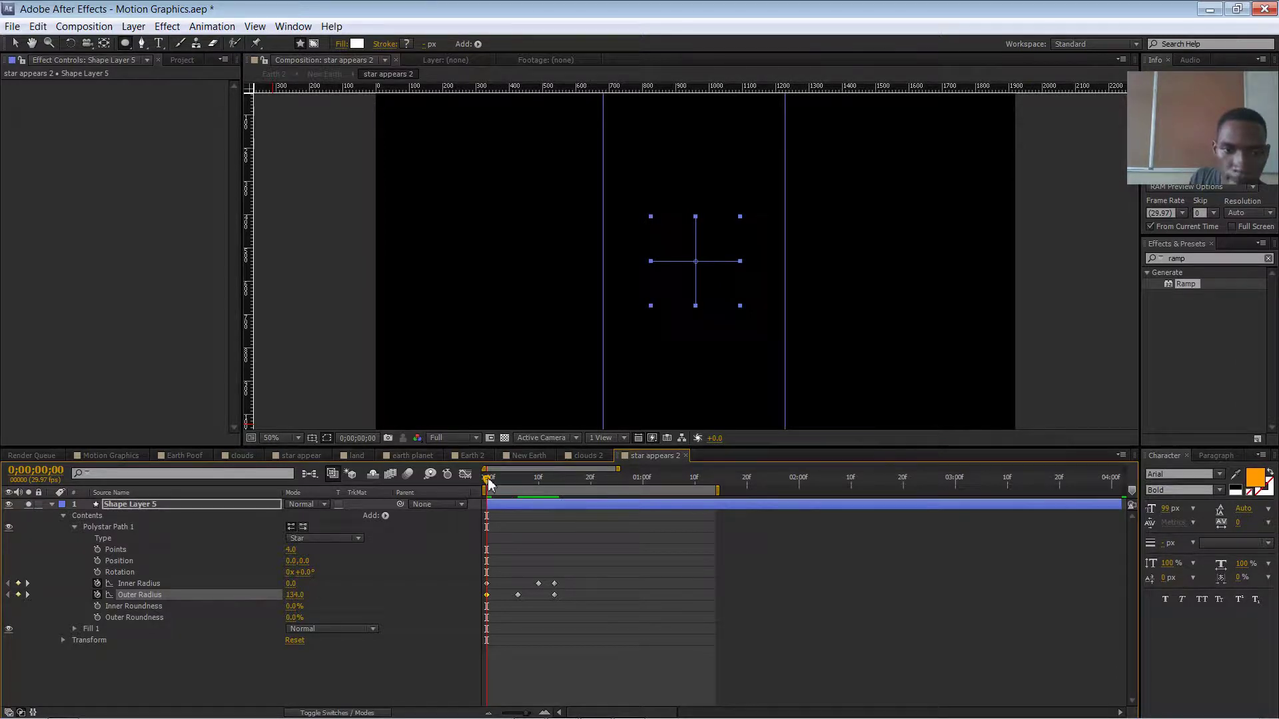
drag(488, 479, 541, 477)
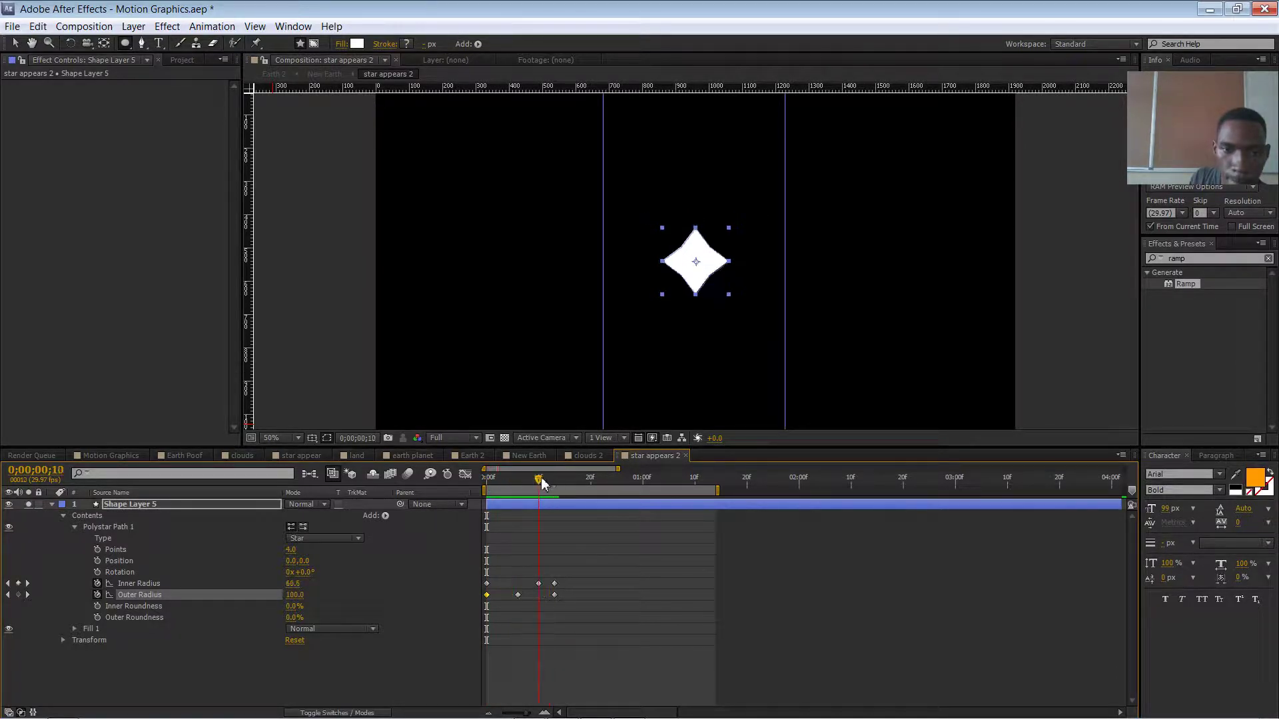
drag(295, 594, 322, 591)
Reduce the star's inner radius to 23 on frame 13 and delete all of its outer radius keyframes.
drag(540, 486, 561, 483)
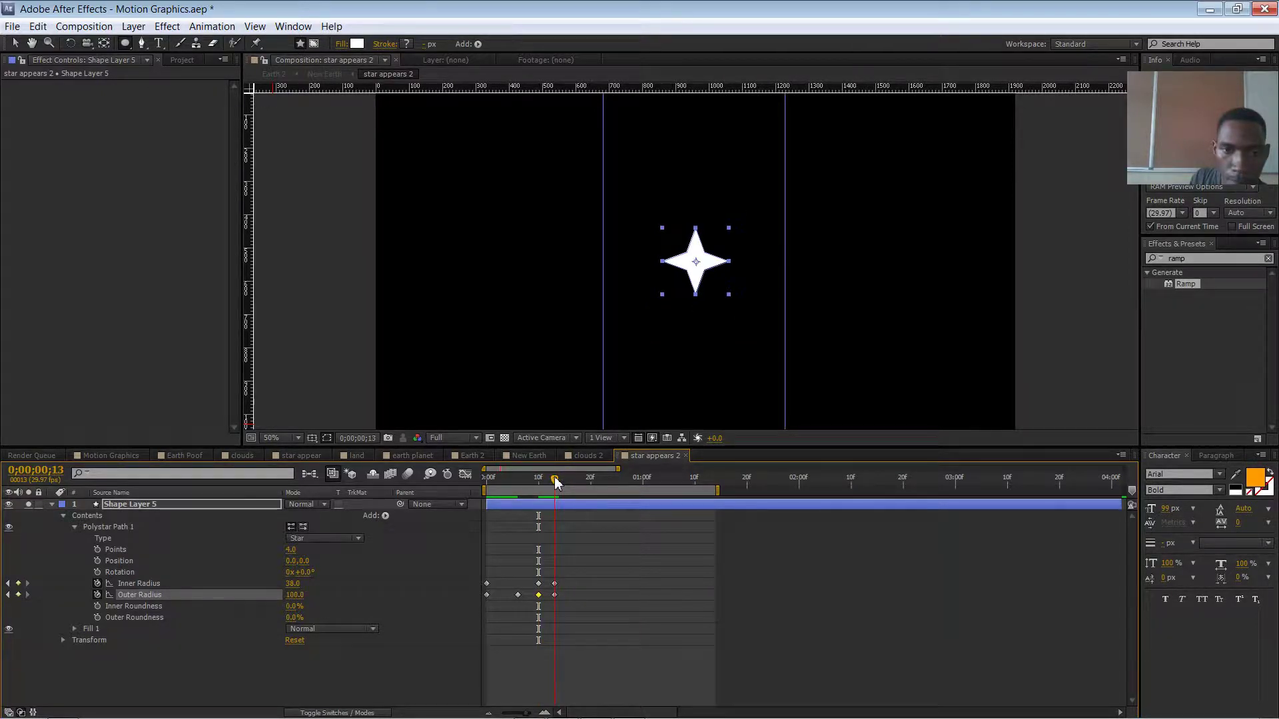
drag(292, 583, 282, 583)
drag(552, 488, 518, 491)
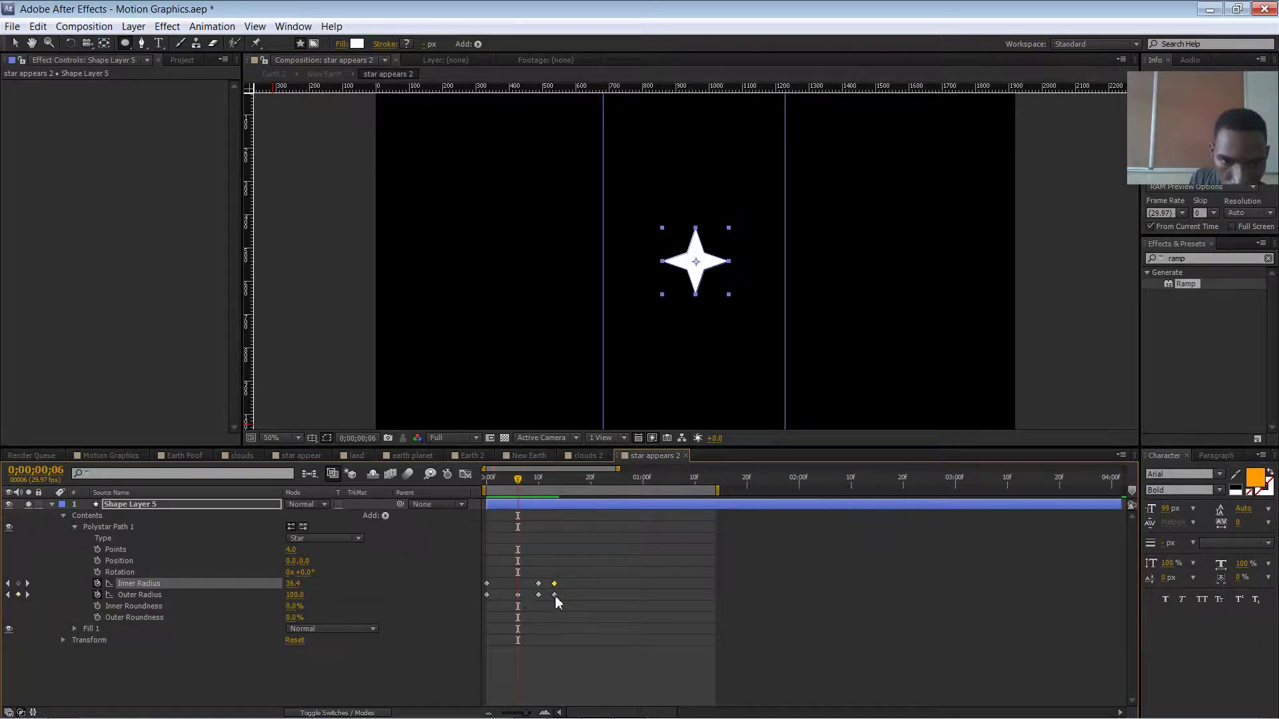
drag(557, 596, 471, 604)
key(Delete)
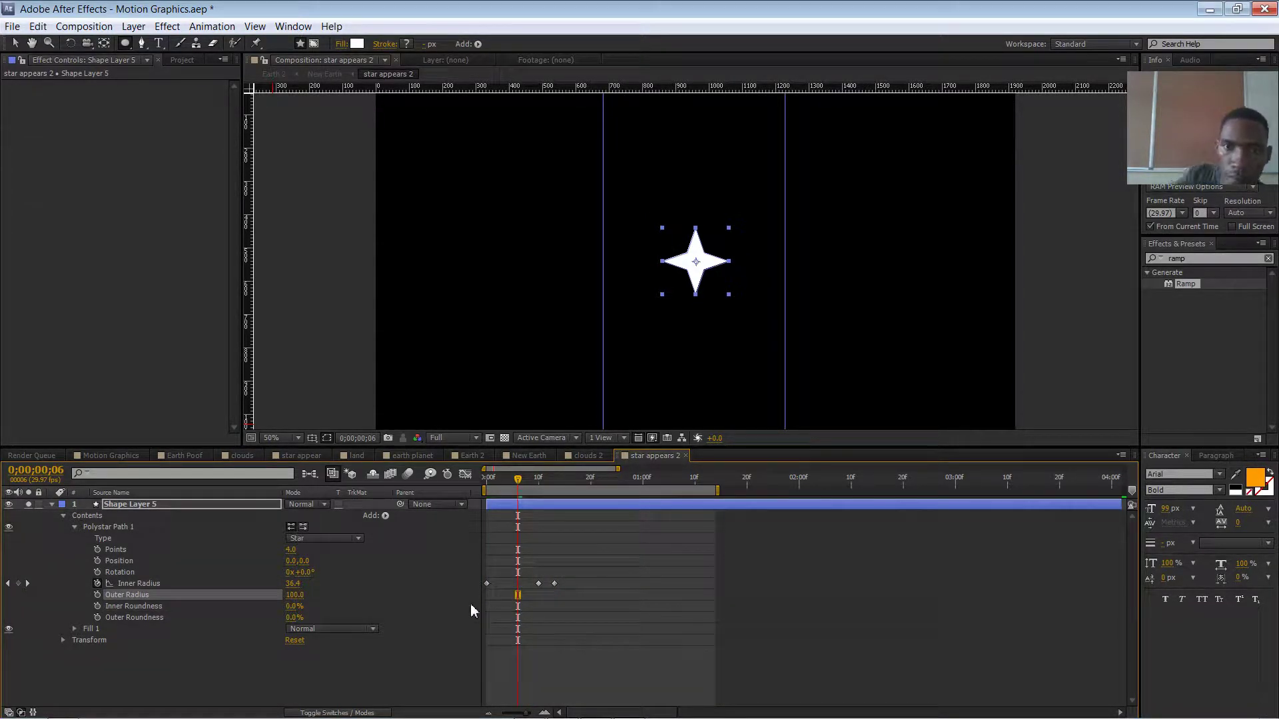
Keyframe the star's outer radius at 100 on frame 10, 126 on frame 13 and 100 on frame 16.
drag(511, 478, 554, 485)
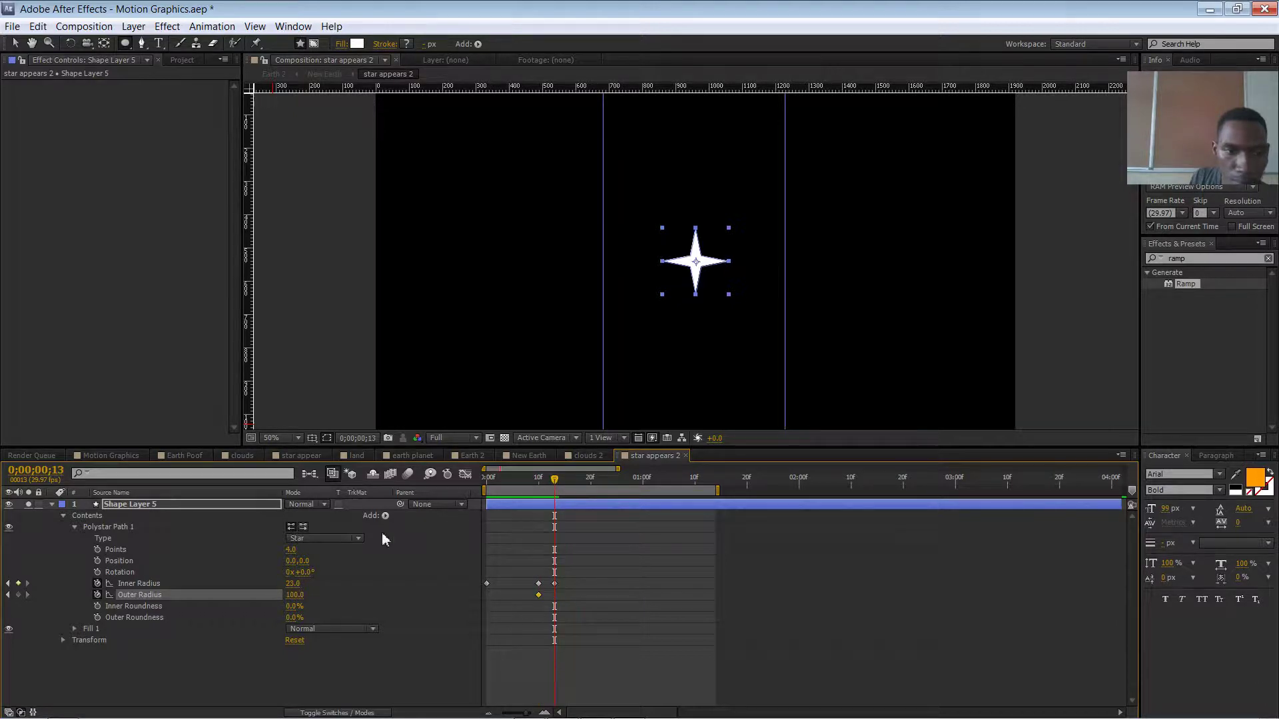
drag(293, 595, 312, 592)
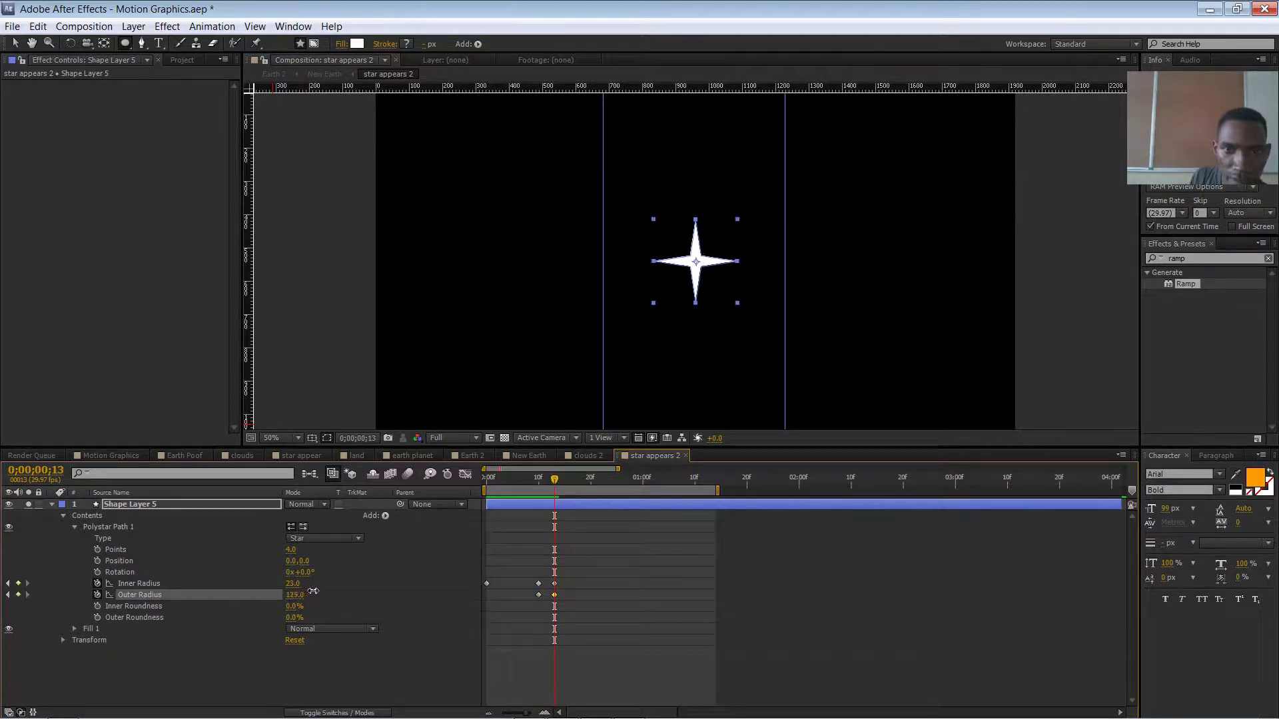
mouse_move(554, 478)
mouse_down()
mouse_move(493, 478)
mouse_move(578, 479)
mouse_move(479, 476)
mouse_move(569, 484)
mouse_up()
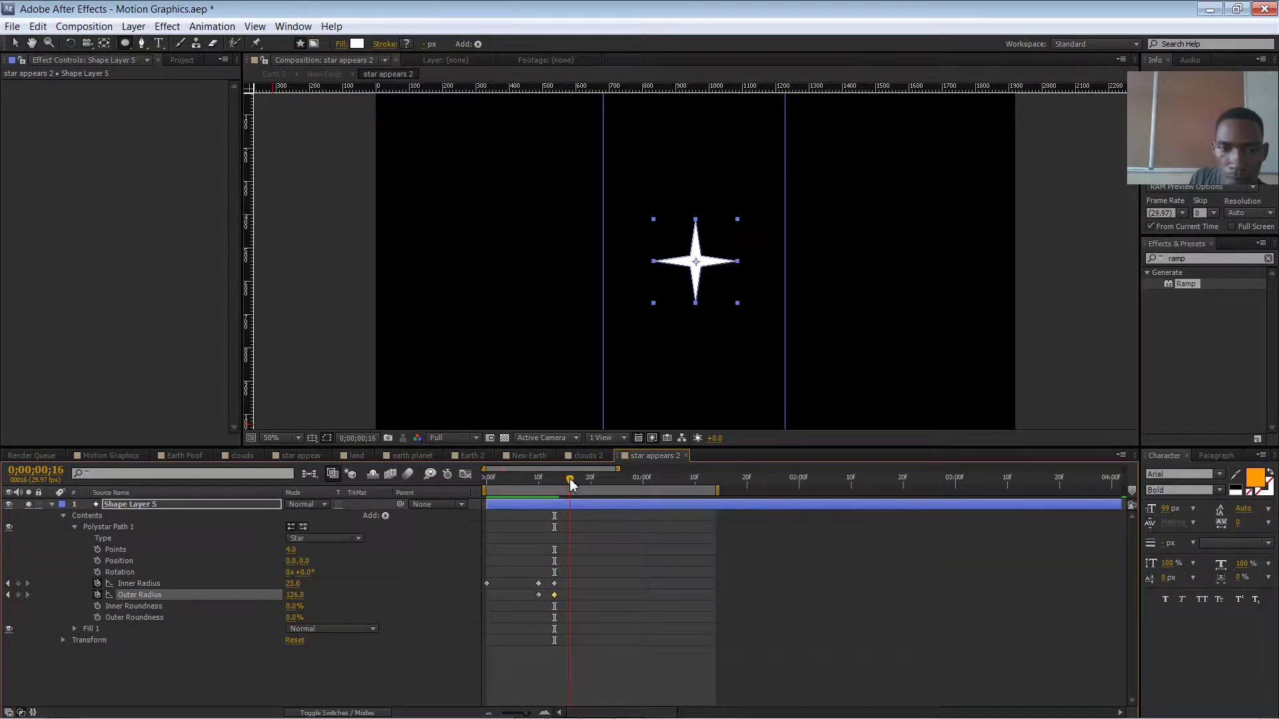
click(306, 595)
text(10)
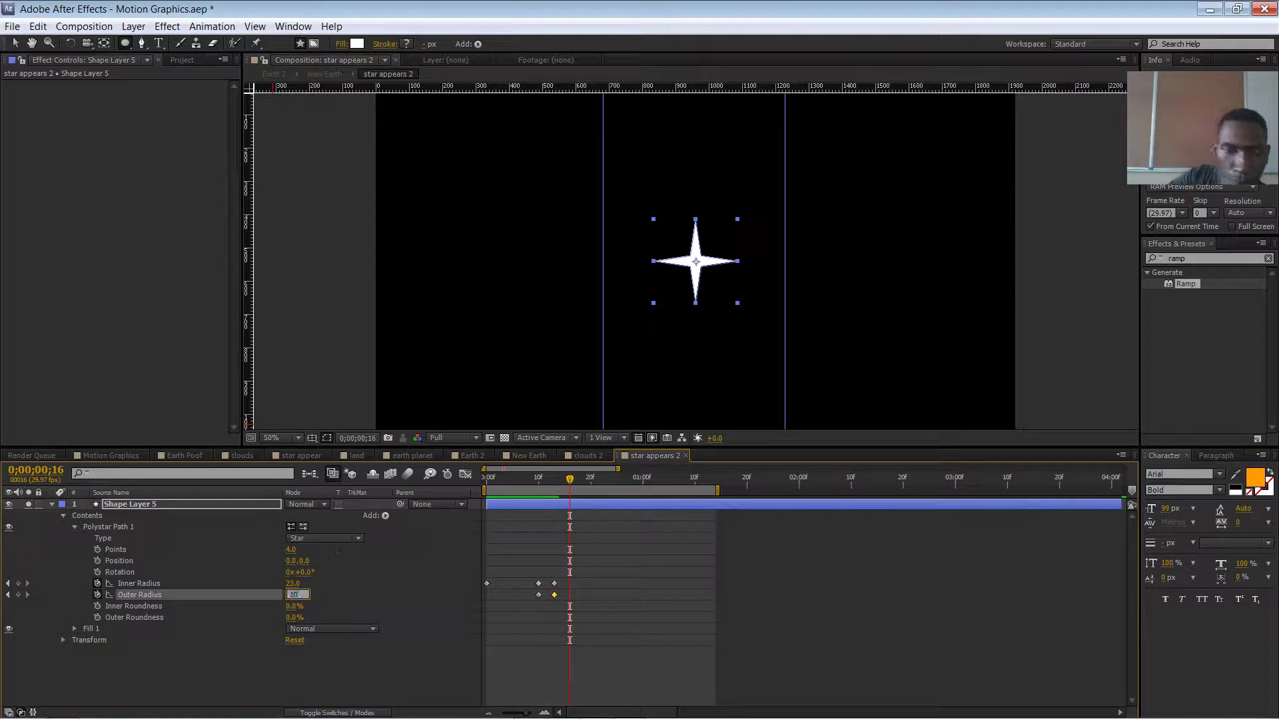
text(0)
key(Return)
Deselect the star and scrub through its appearance animation from frame 0 to frame 18.
mouse_move(559, 486)
mouse_down()
mouse_move(510, 484)
mouse_move(577, 485)
mouse_up()
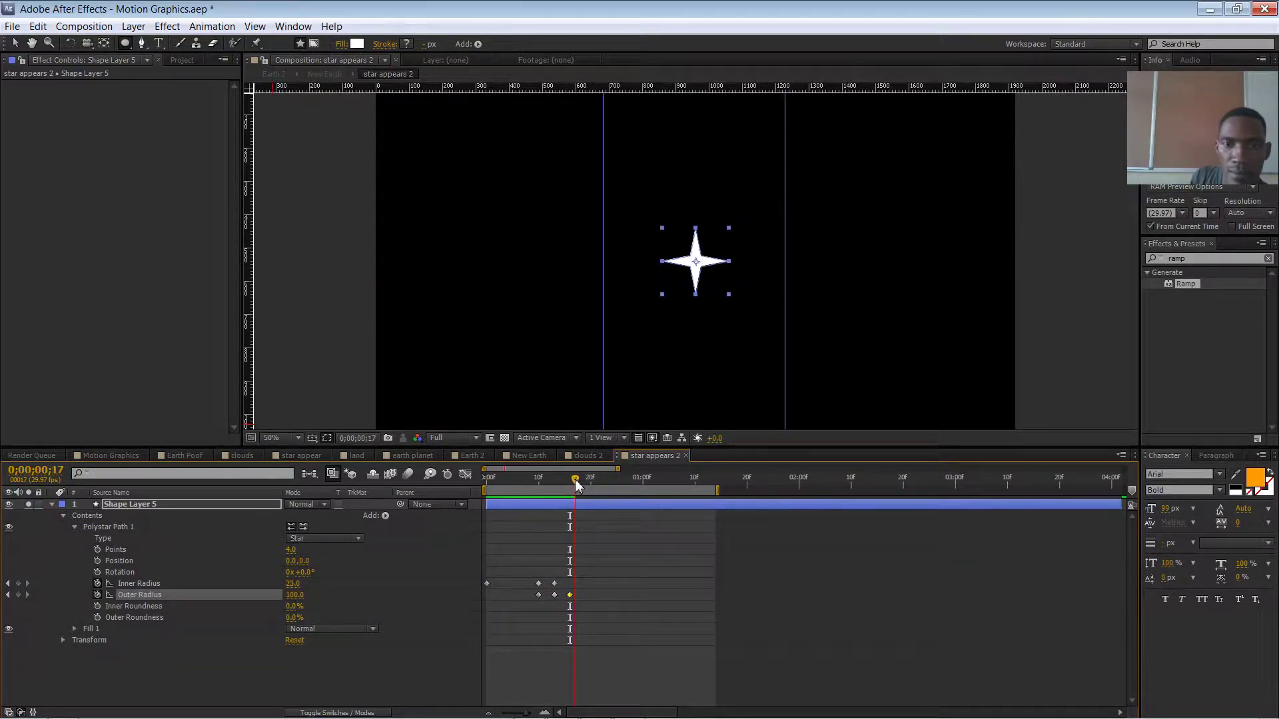
click(839, 566)
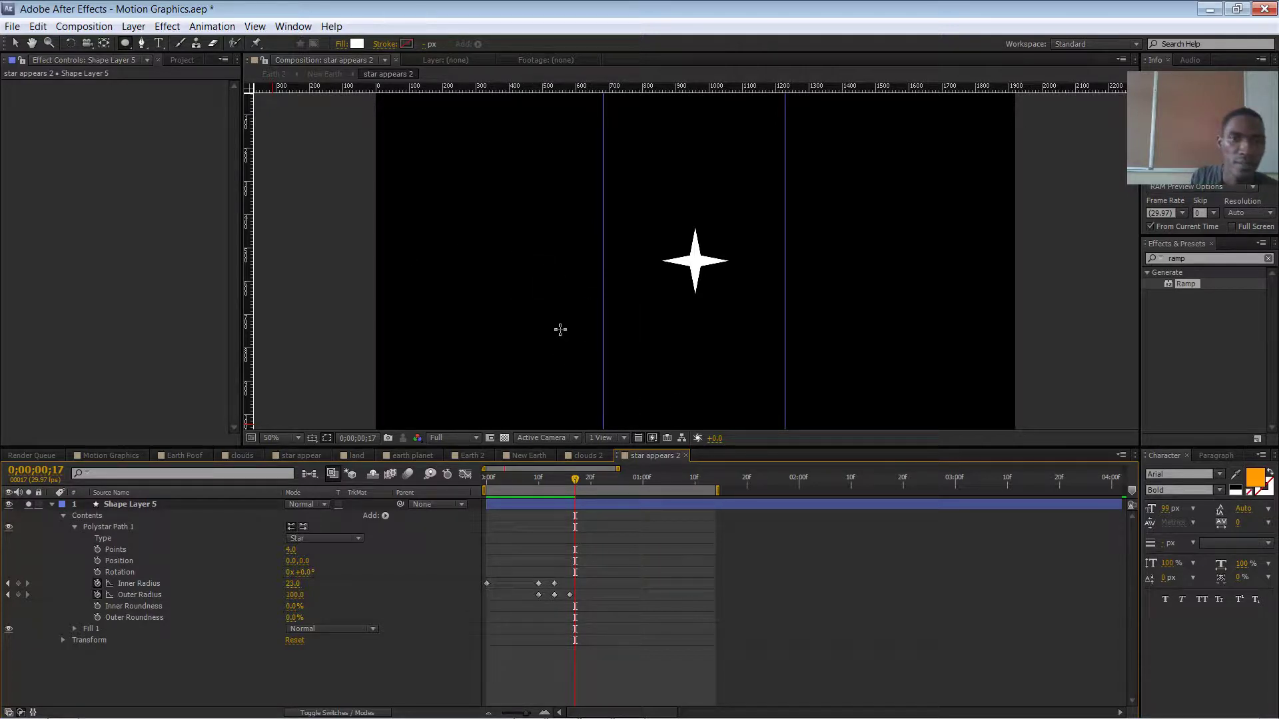
drag(569, 480, 446, 480)
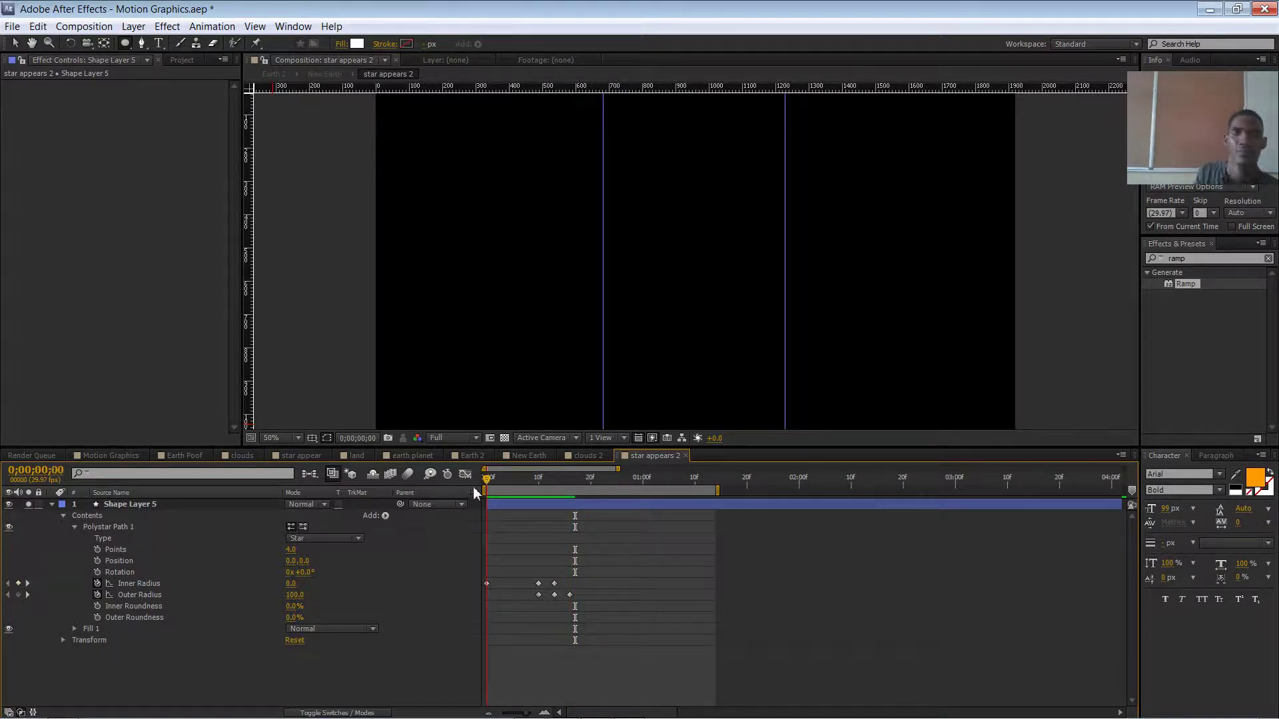
drag(563, 485, 577, 486)
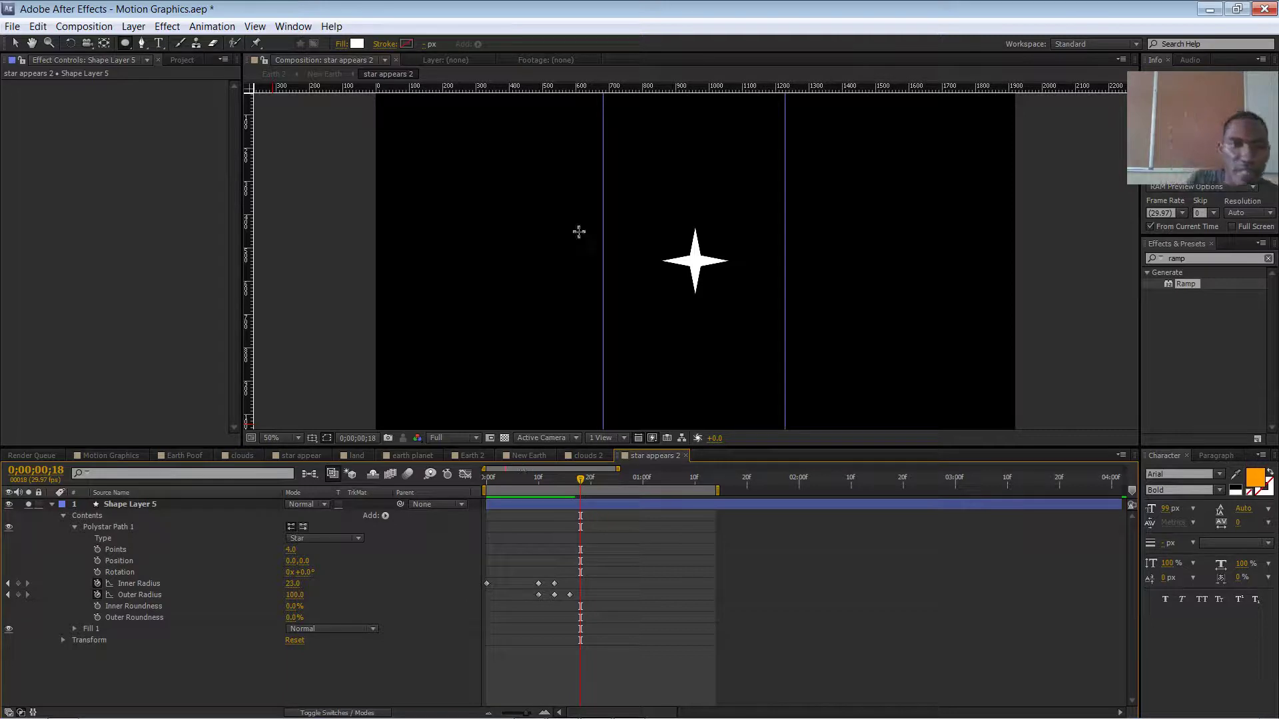
Try a rectangle path with size 305 by 305 and roundness 311 in the star's layer, and delete it.
click(52, 505)
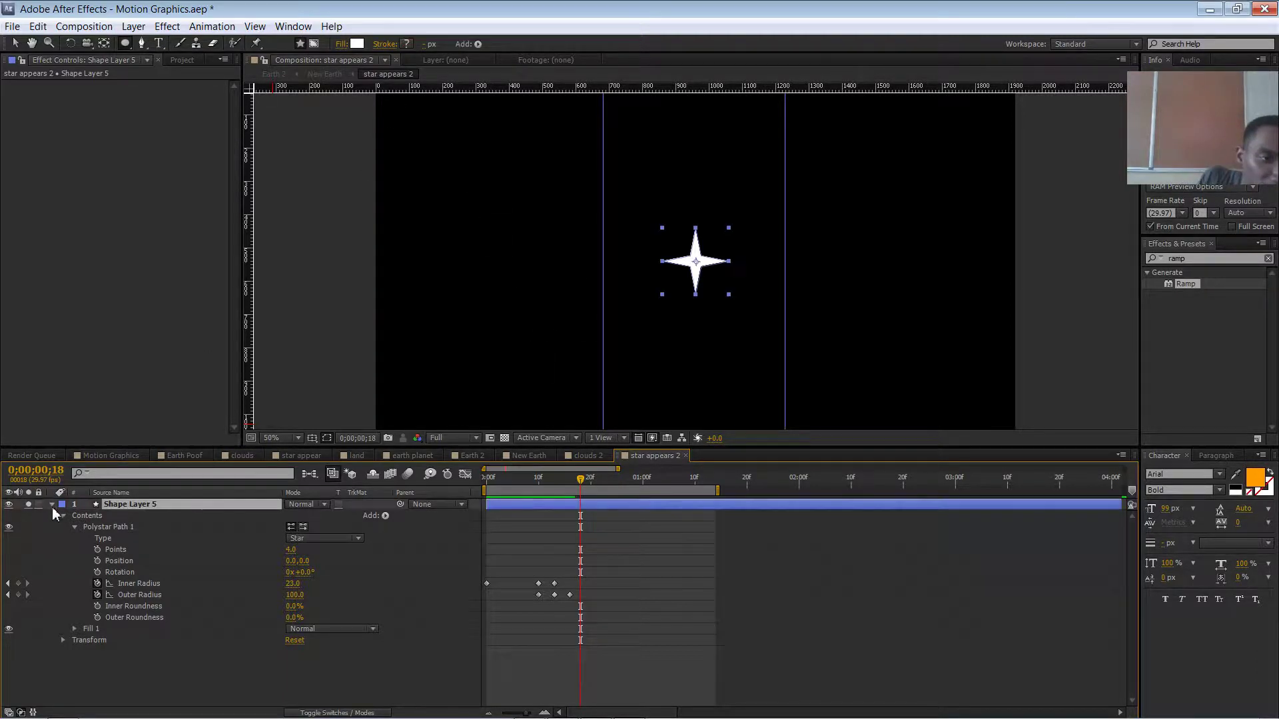
click(478, 44)
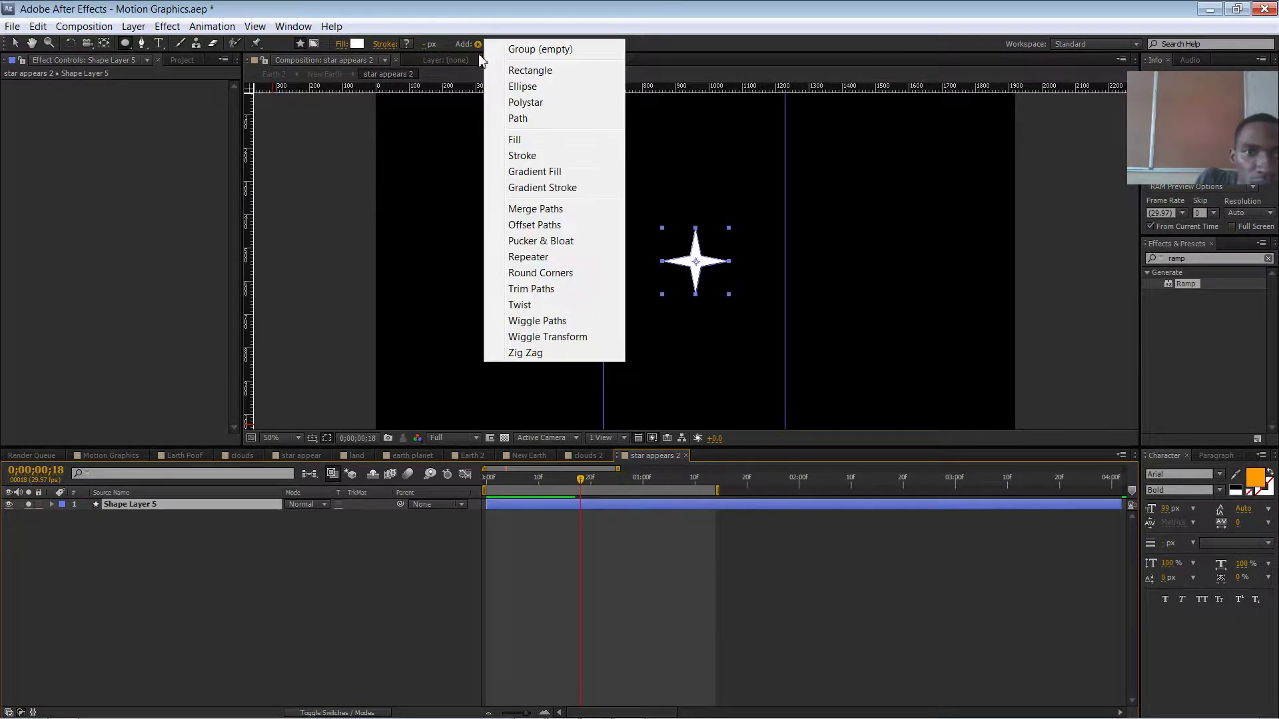
click(550, 71)
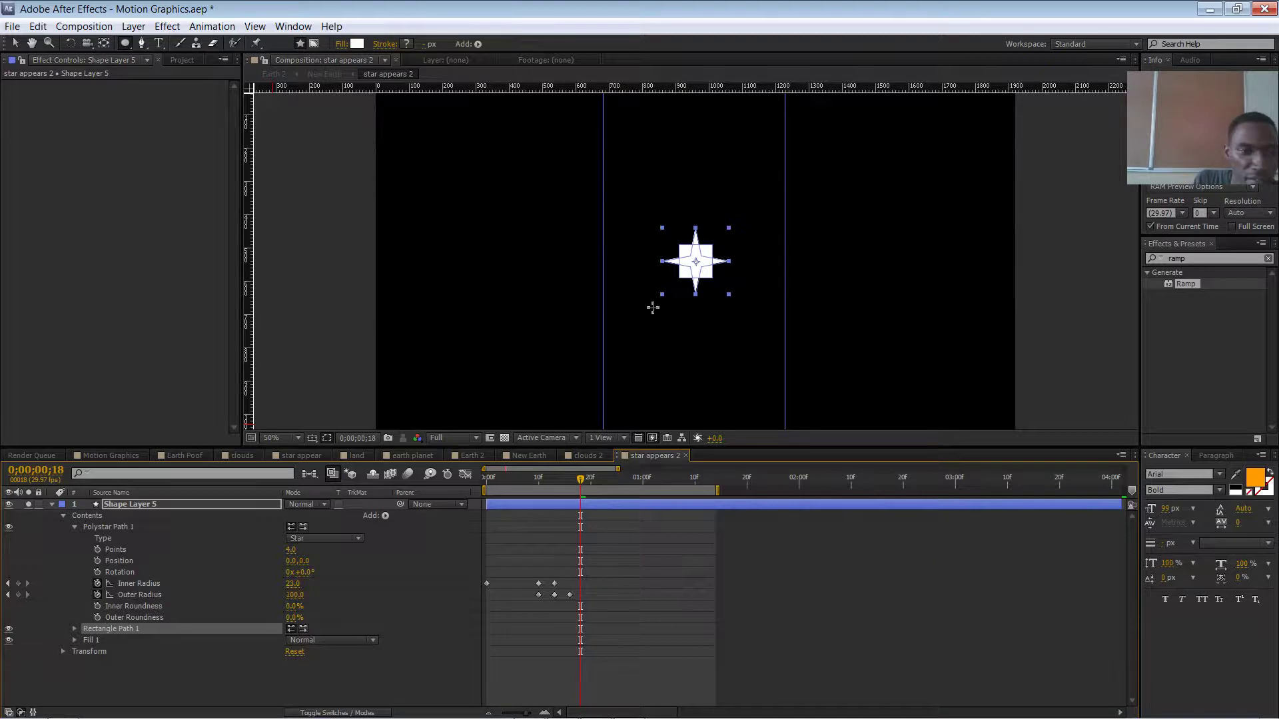
click(74, 629)
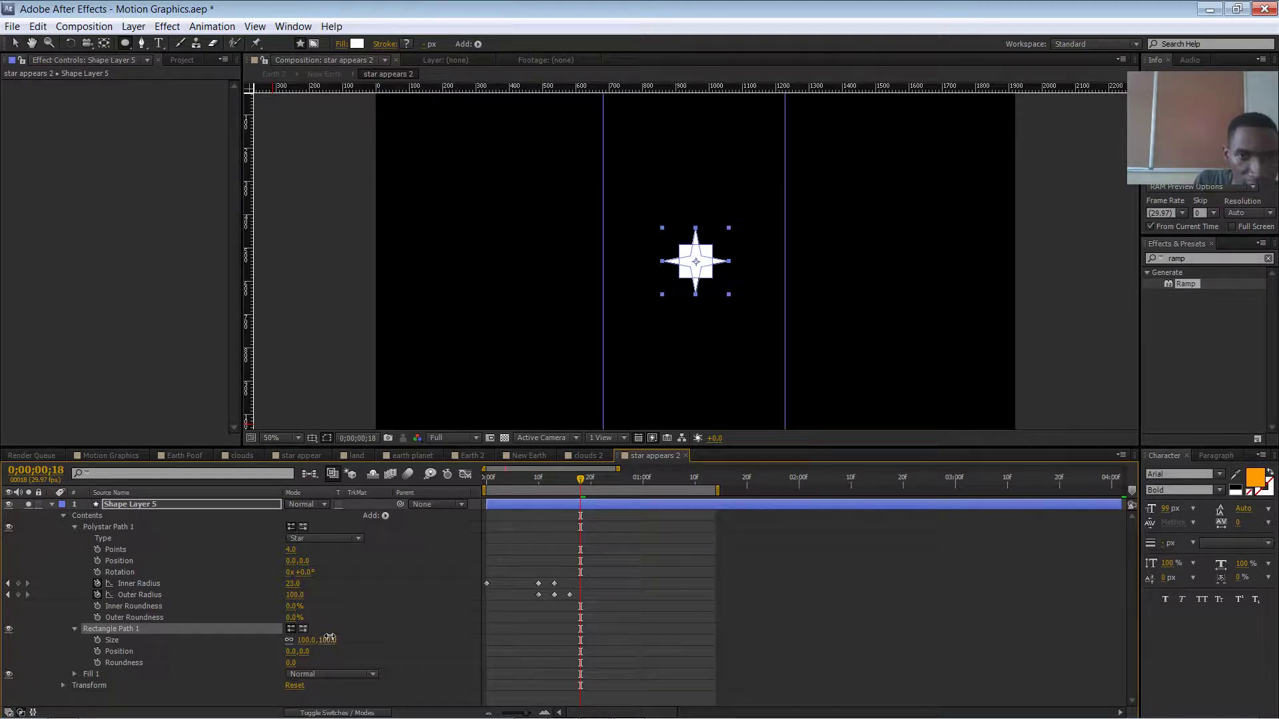
drag(326, 640, 446, 617)
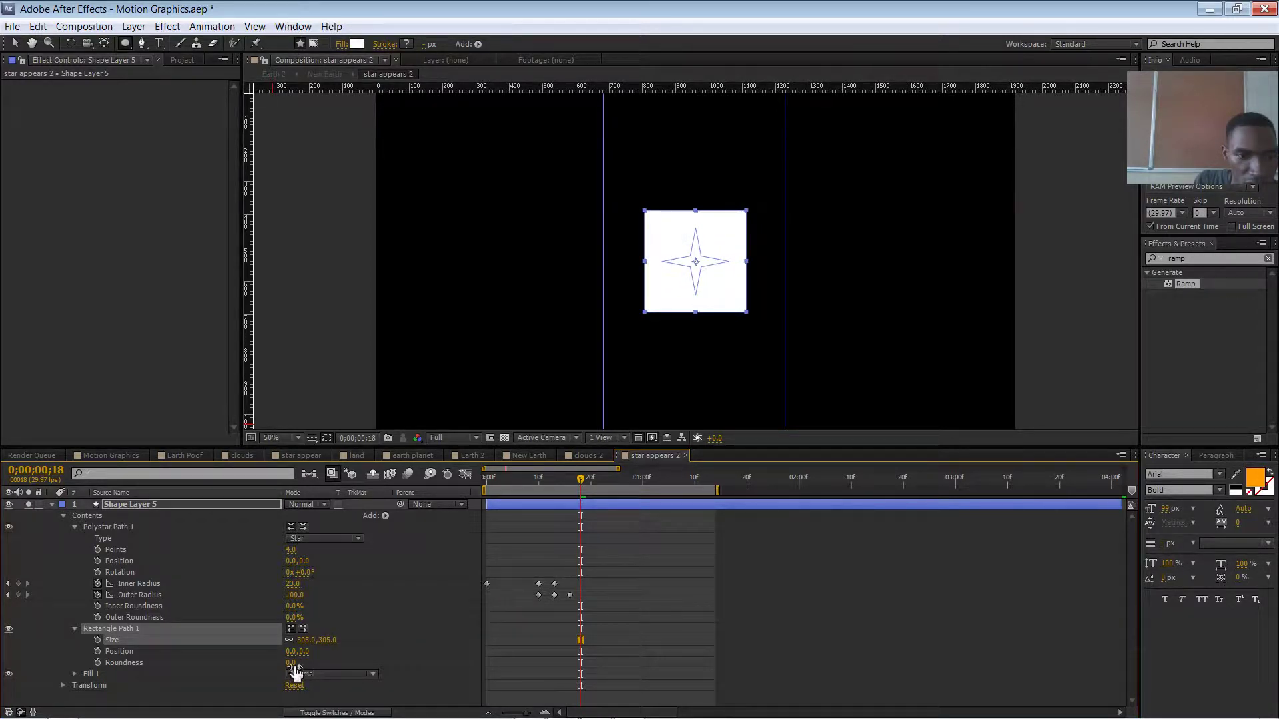
drag(291, 663, 432, 625)
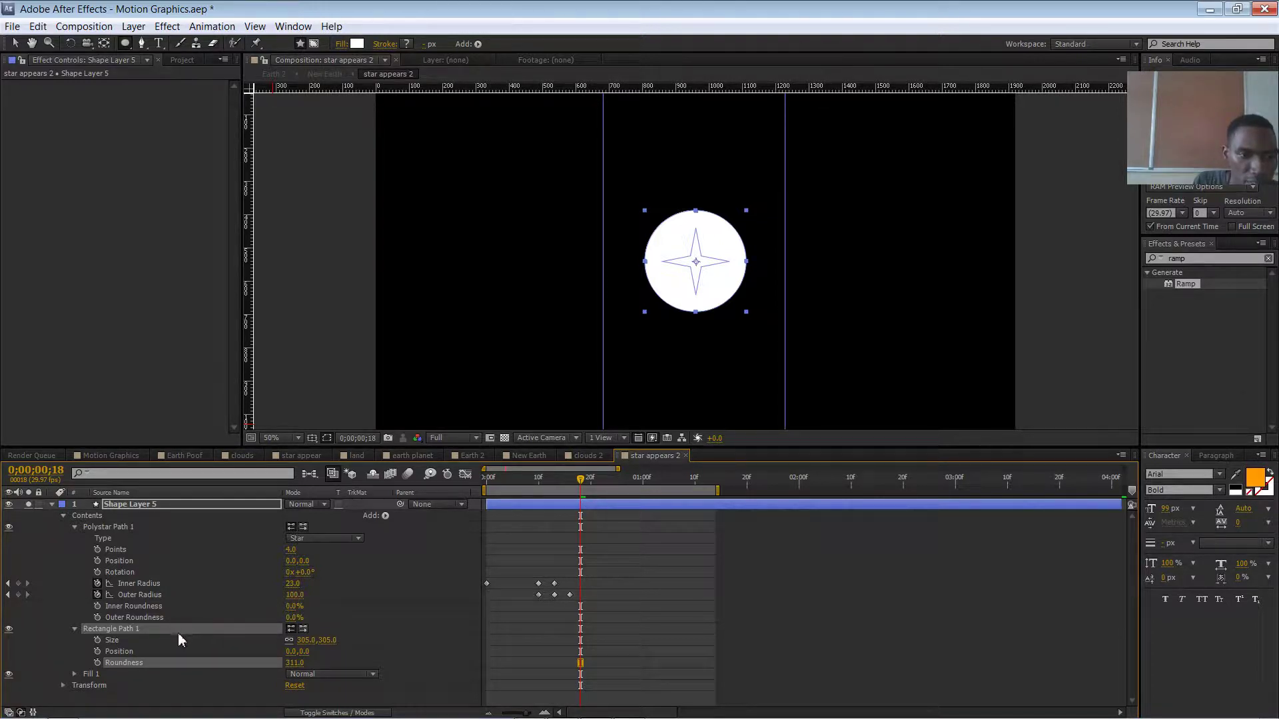
click(151, 647)
click(160, 632)
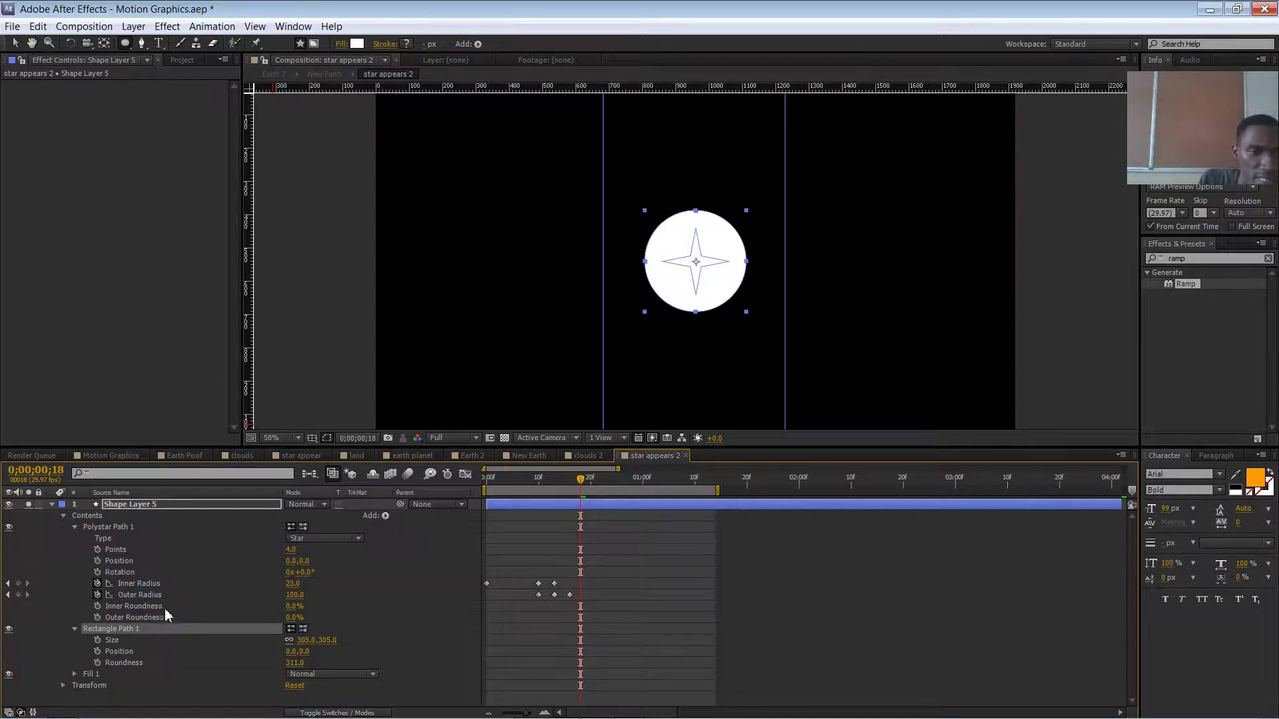
key(Delete)
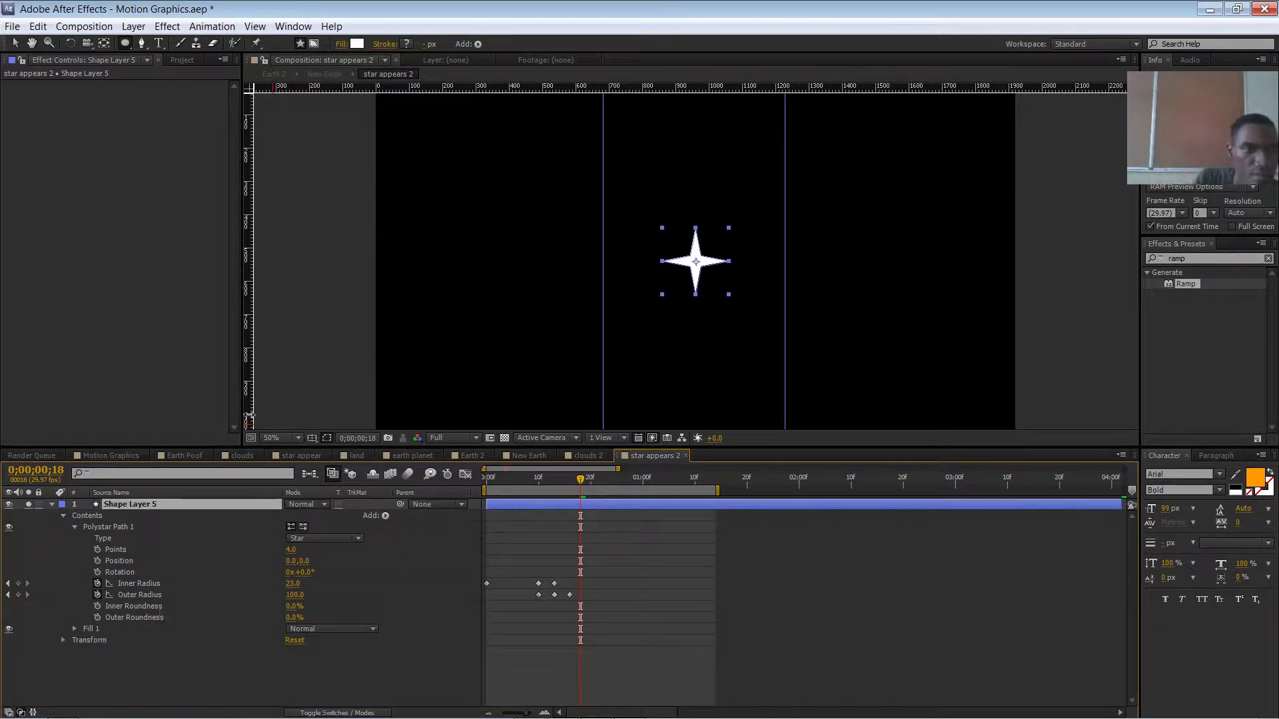
Collapse the star's layer and create a new empty shape layer above it.
click(52, 504)
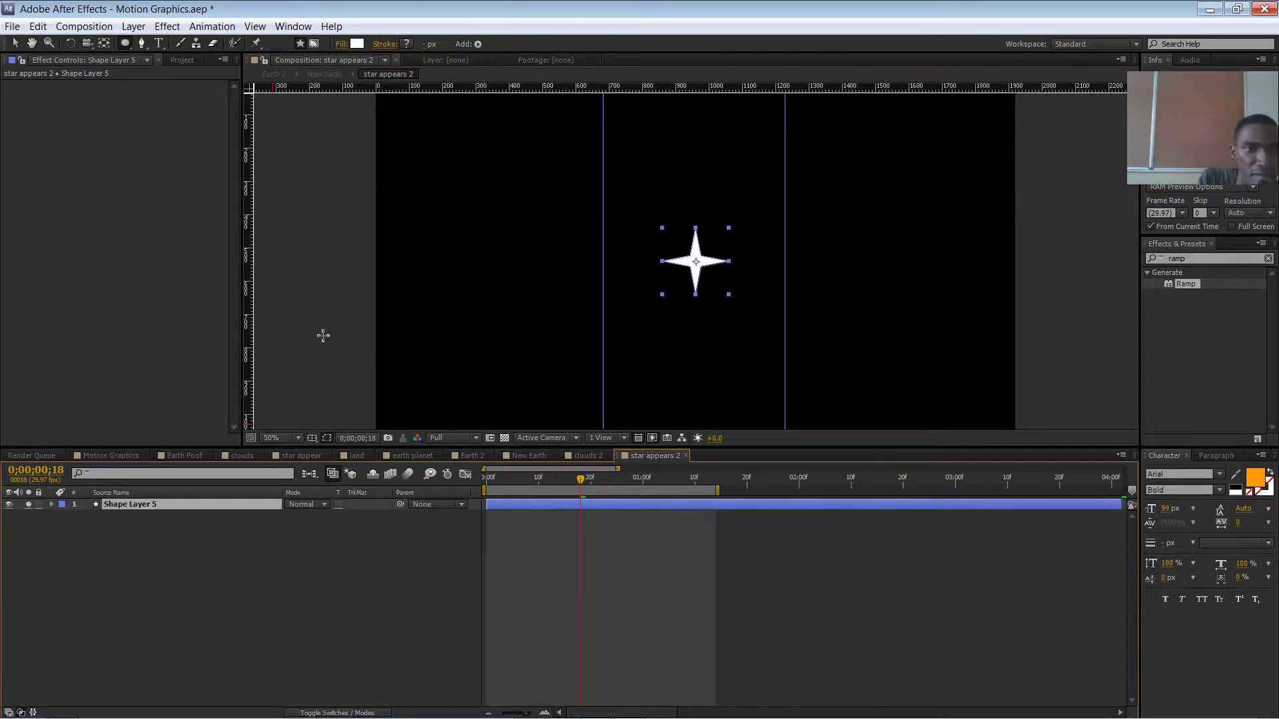
click(15, 44)
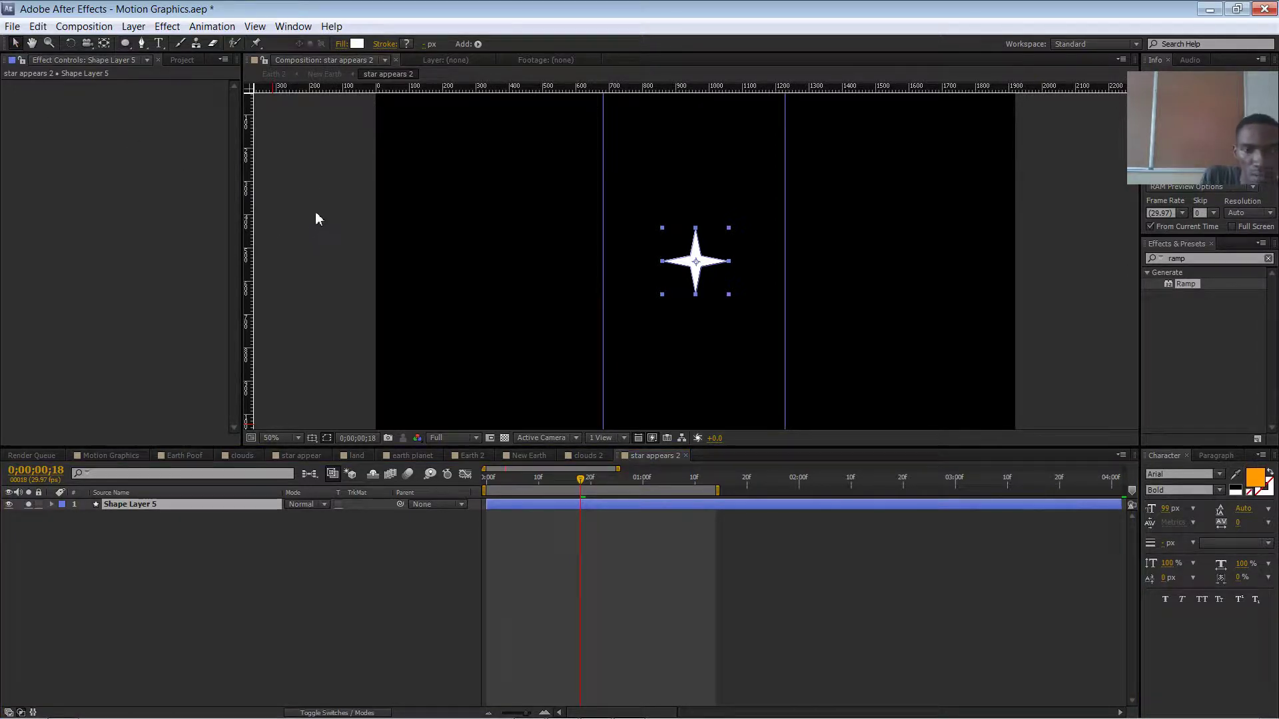
right_click(317, 272)
mouse_move(367, 288)
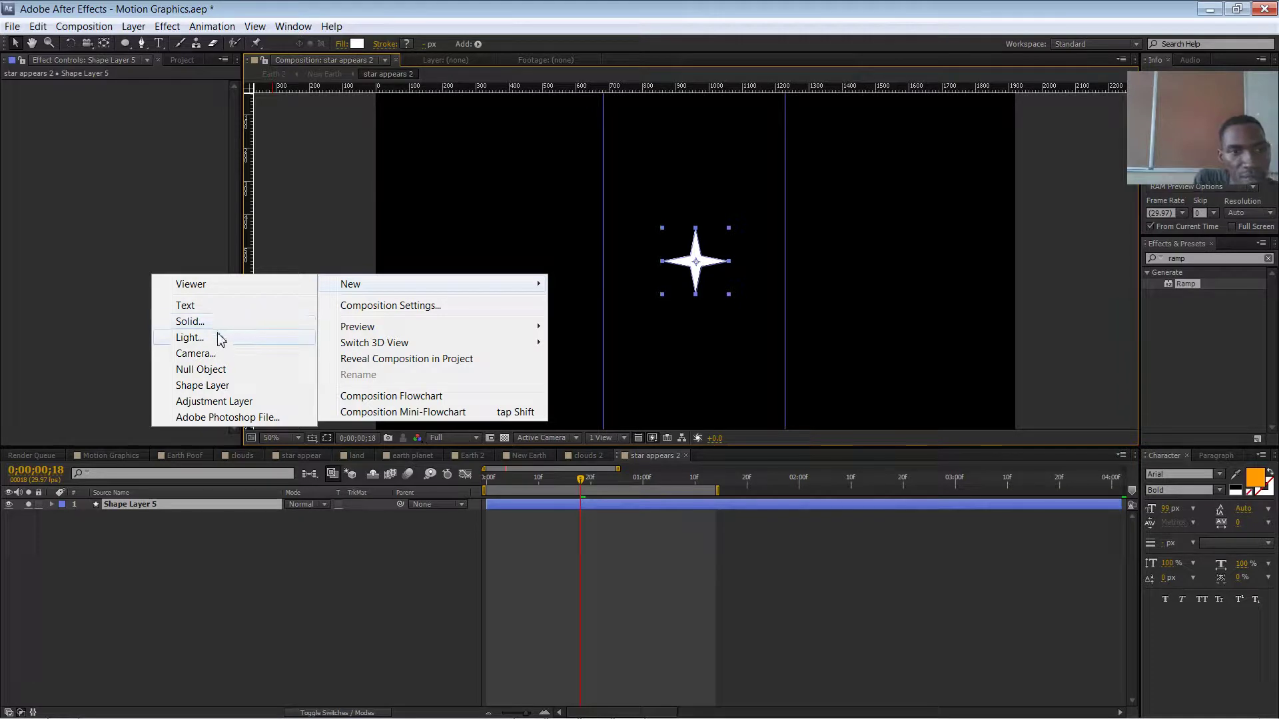
click(213, 388)
key(q)
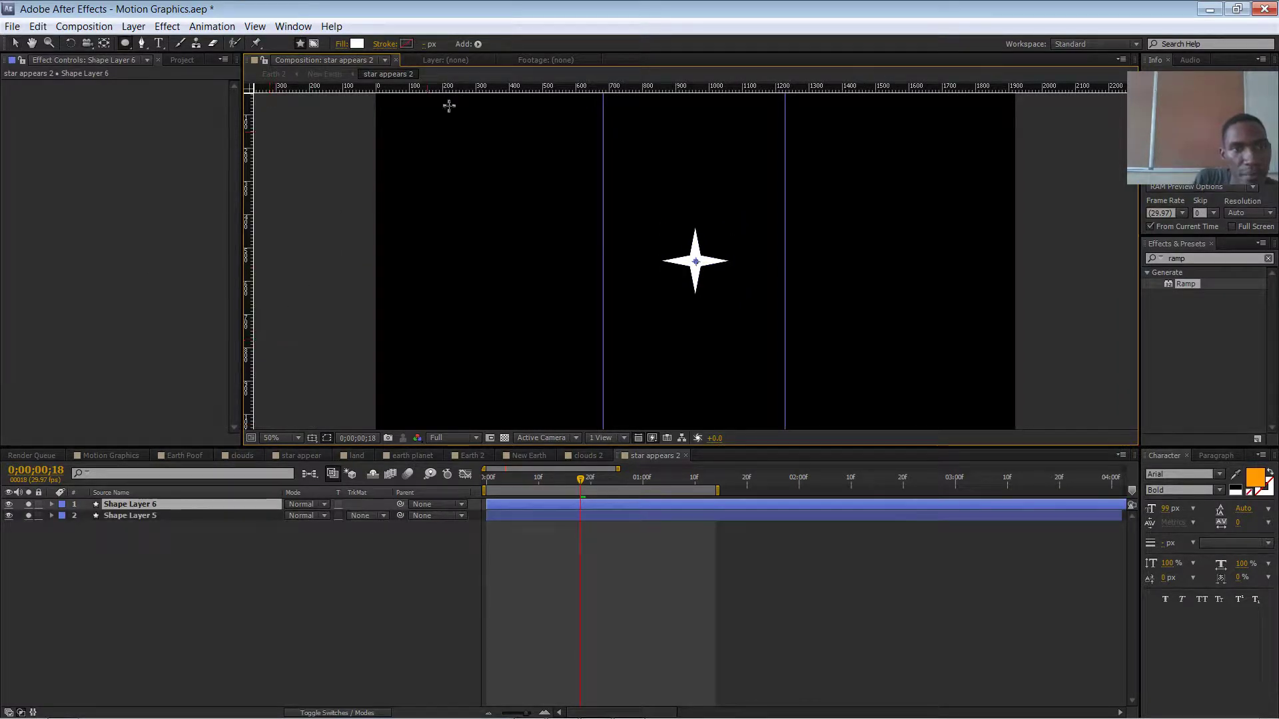
Add a rectangle path and a stroke to the new shape layer.
click(478, 43)
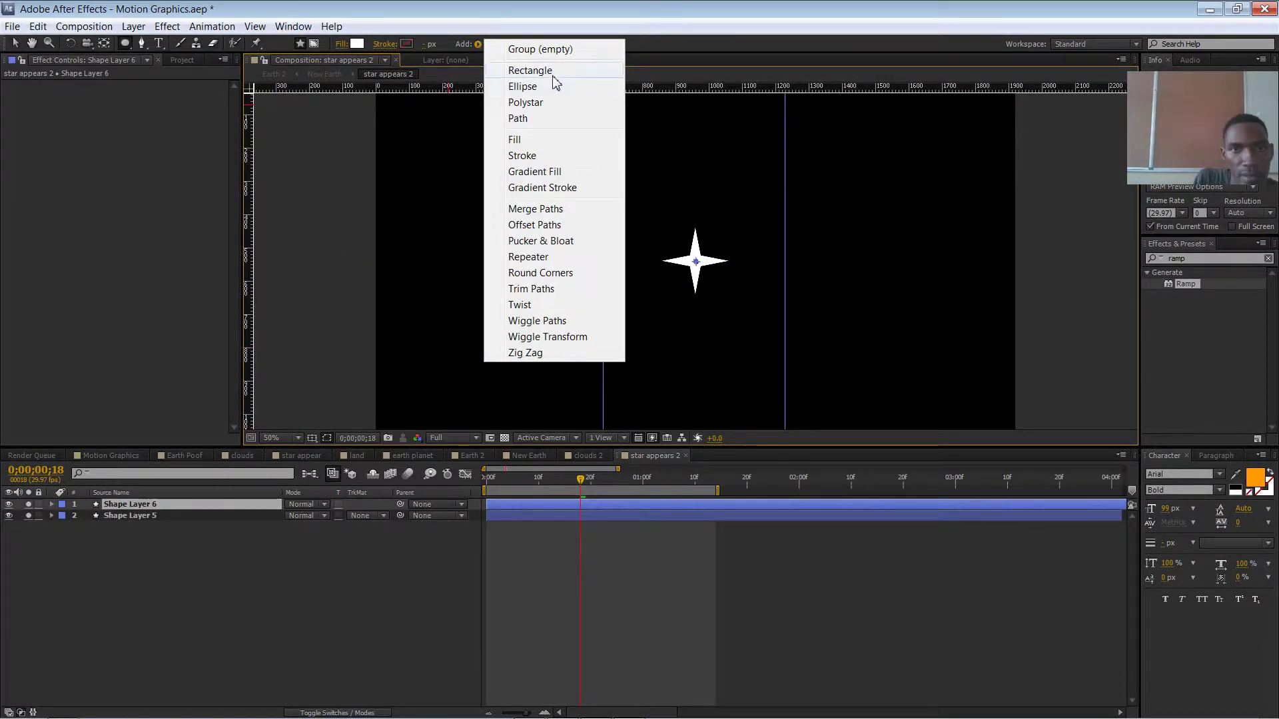
click(530, 71)
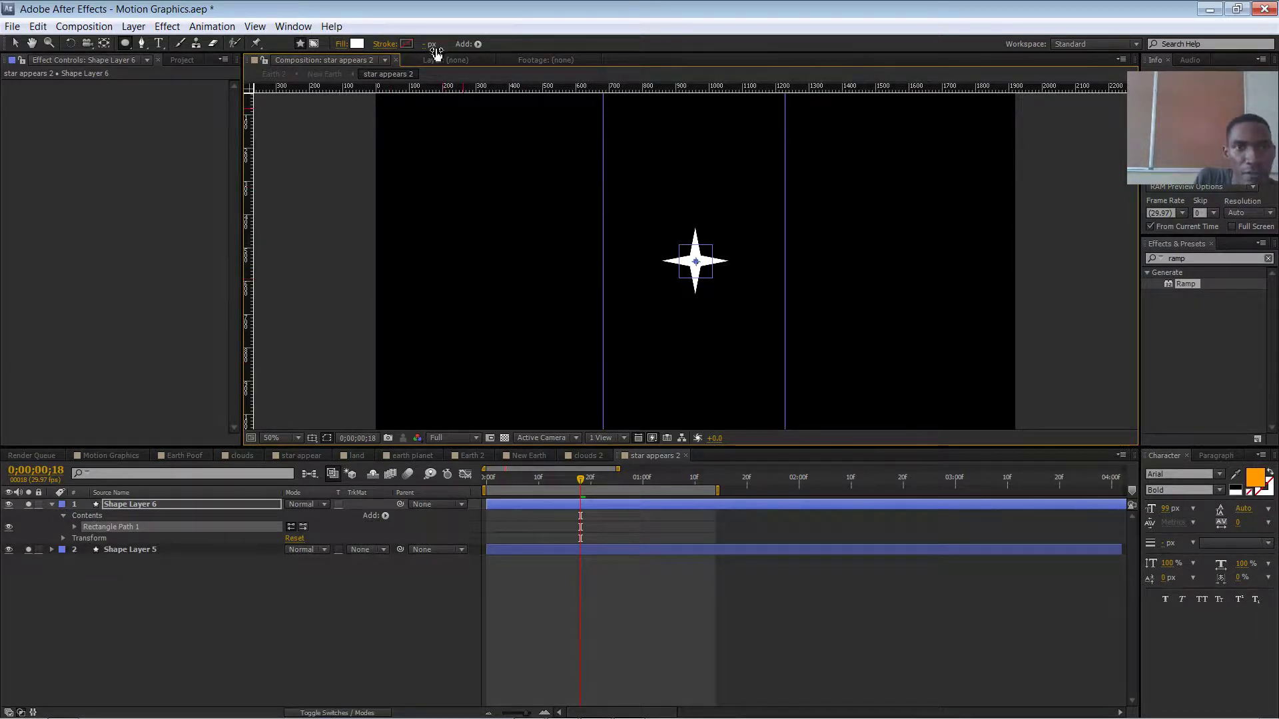
click(477, 43)
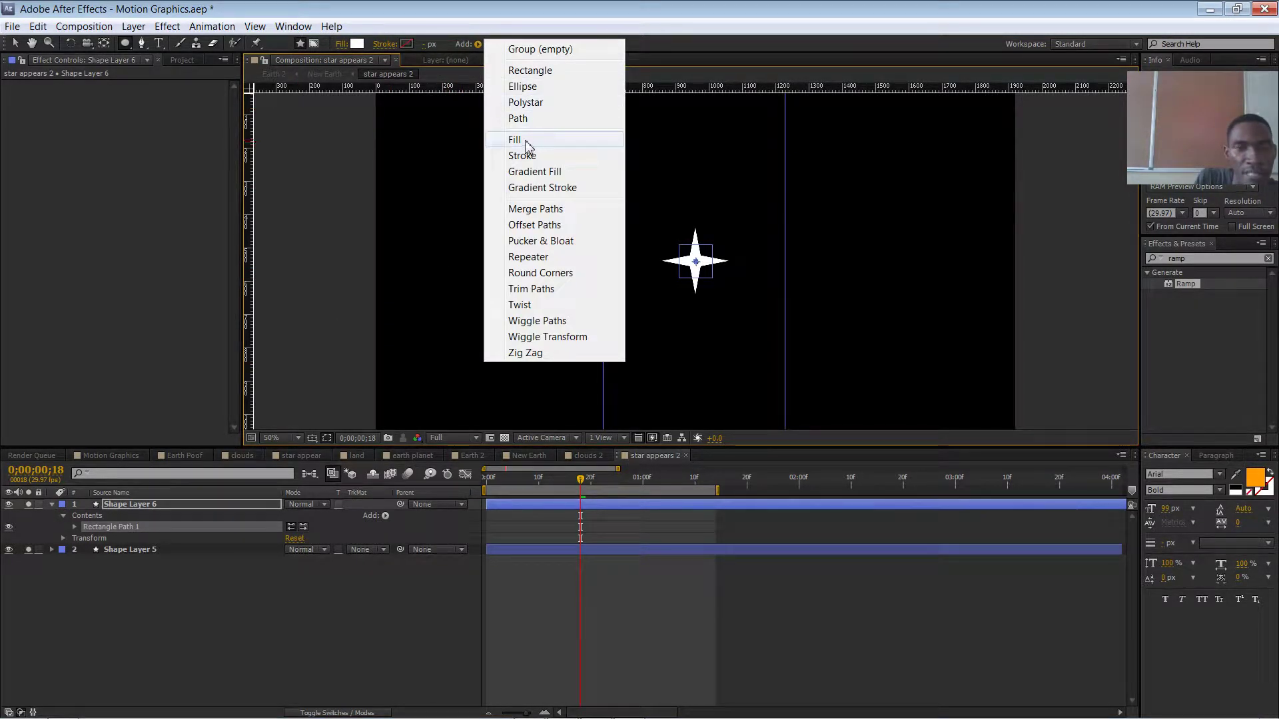
click(522, 156)
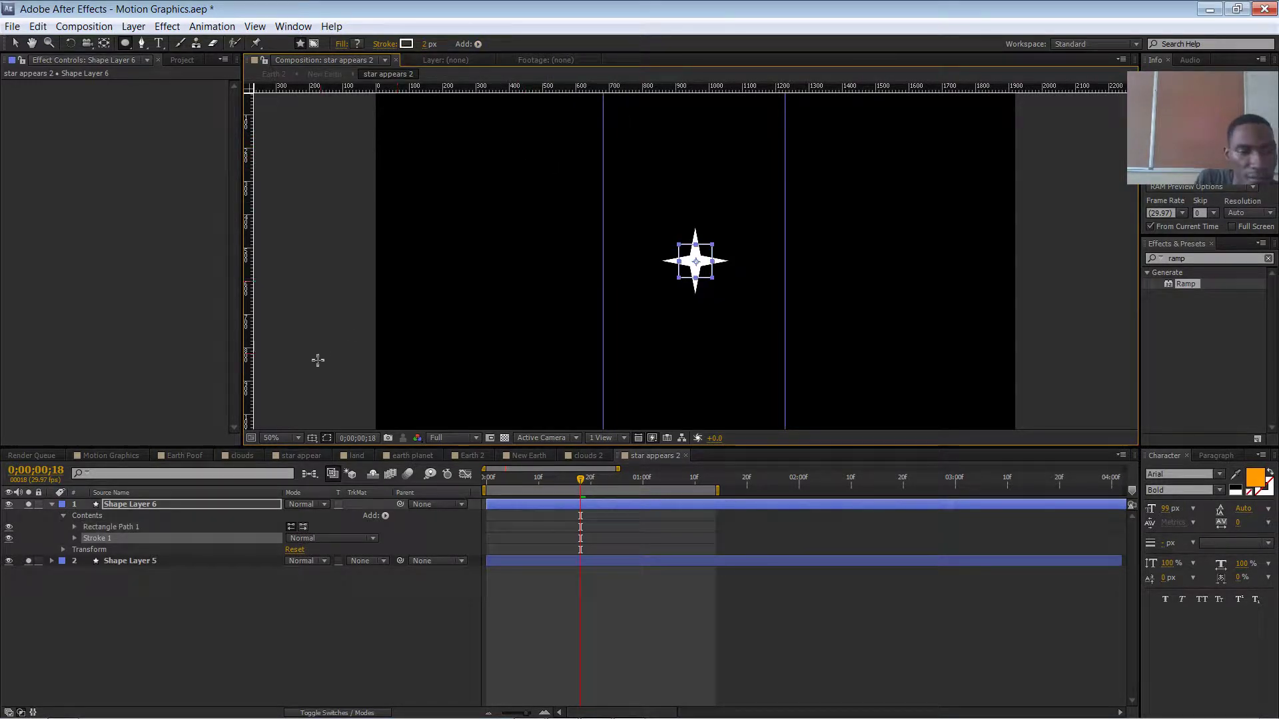
Turn the rectangle path into a ring with roundness 167 and a stroke width of 15 px.
click(76, 527)
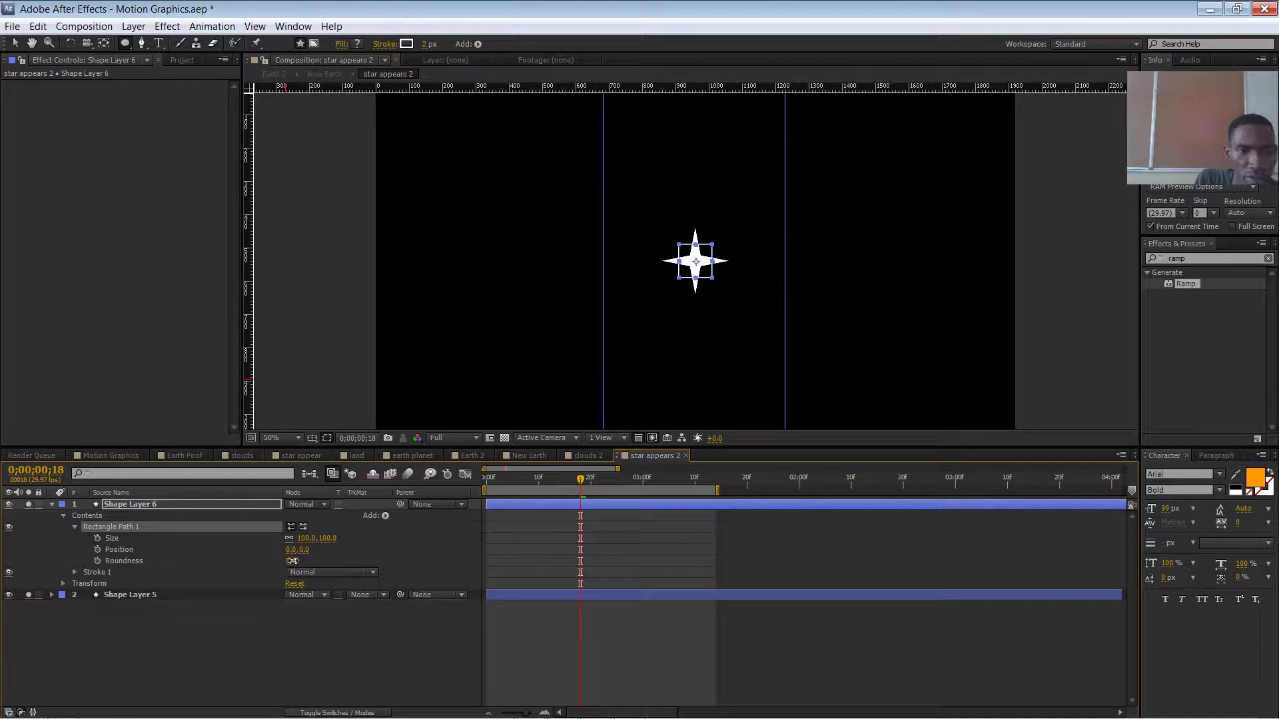
drag(291, 561, 391, 553)
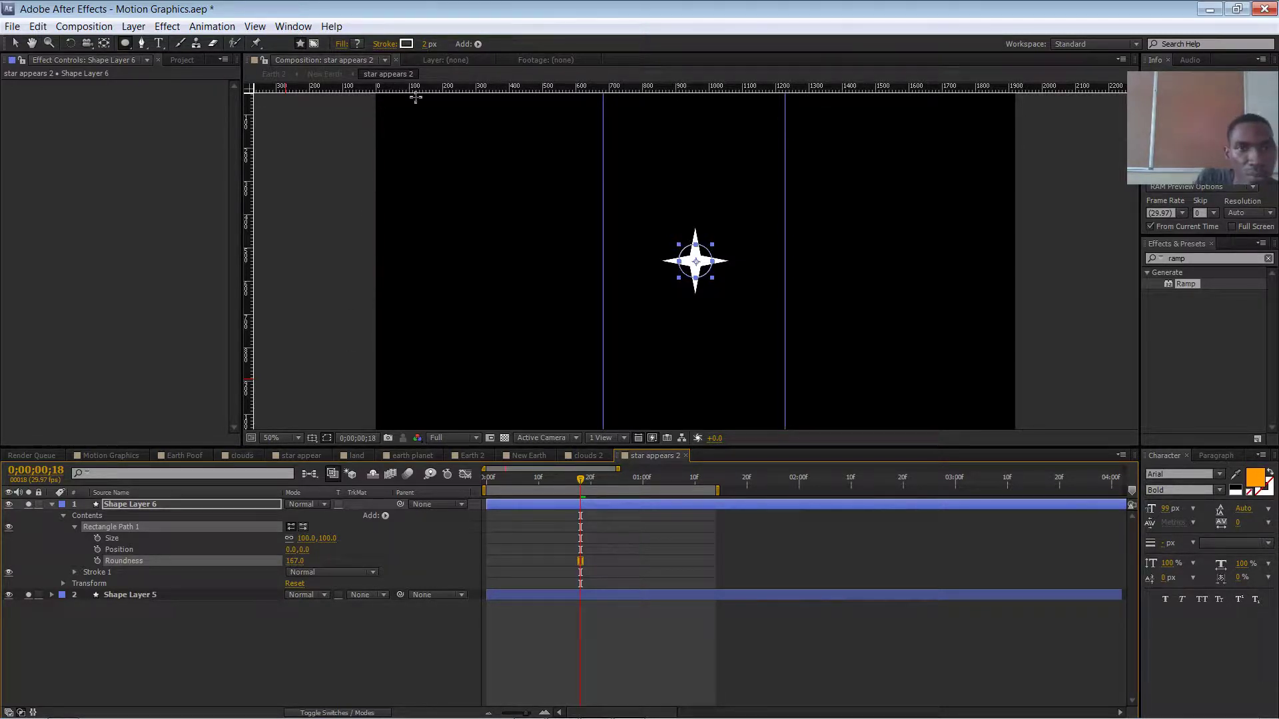
drag(425, 47, 433, 48)
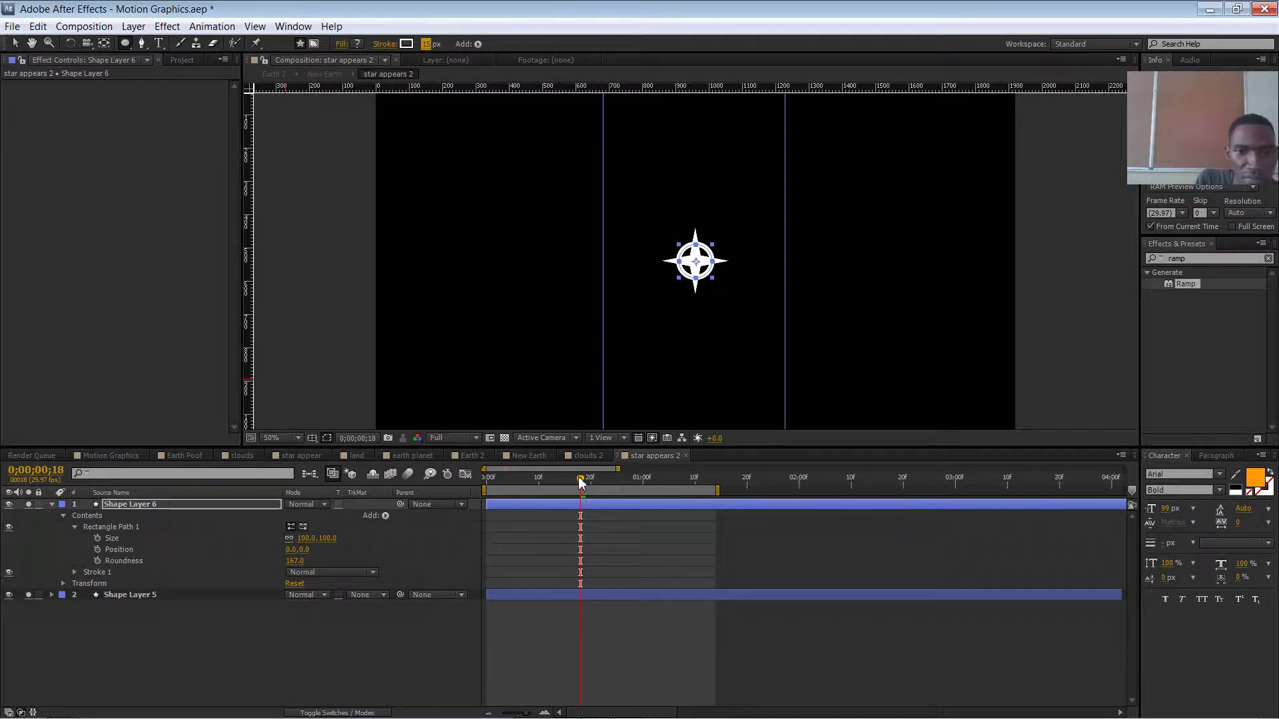
Keyframe the ring's stroke width at 0 both at the start of the composition and at 0;00;00;11.
drag(580, 479, 470, 493)
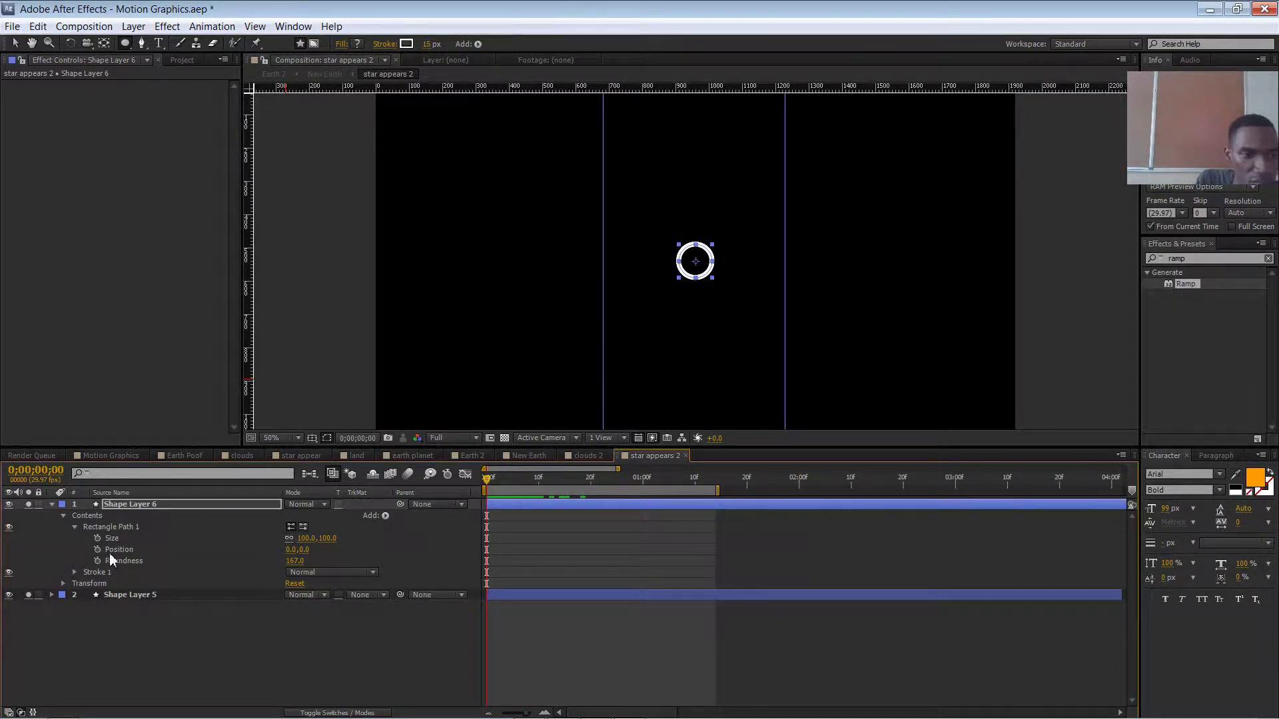
click(74, 573)
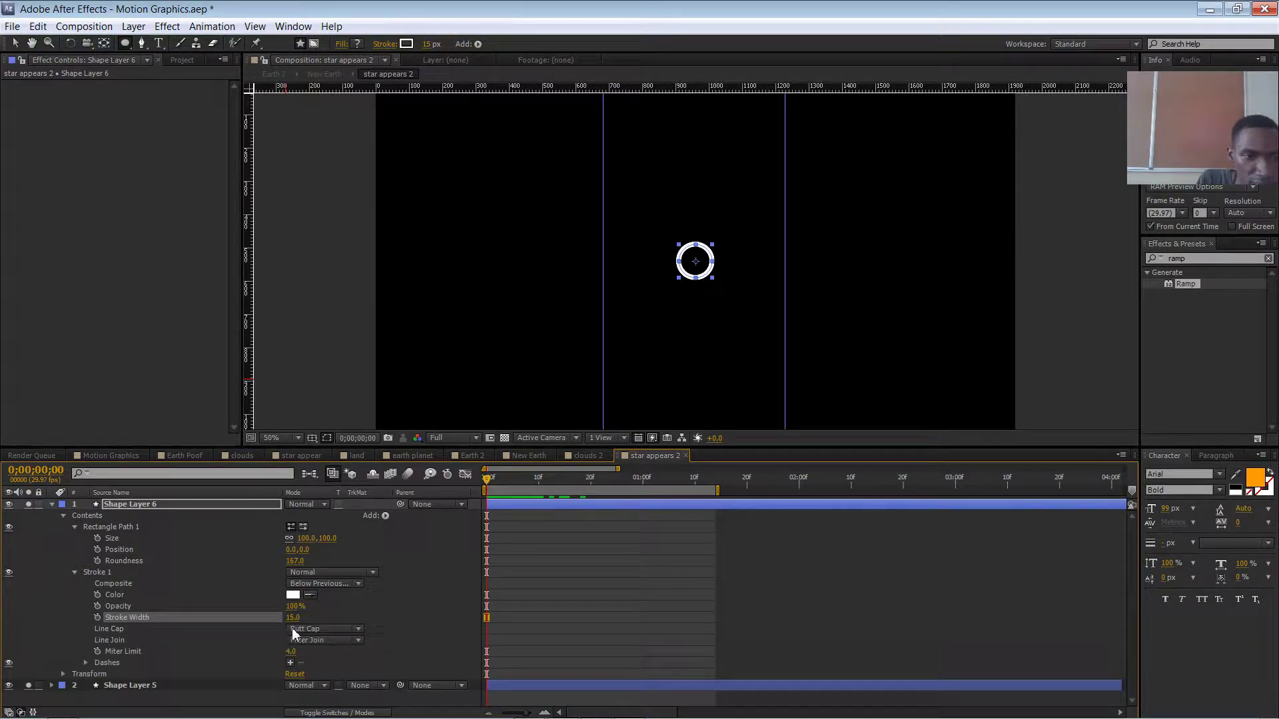
click(97, 617)
drag(291, 616, 244, 622)
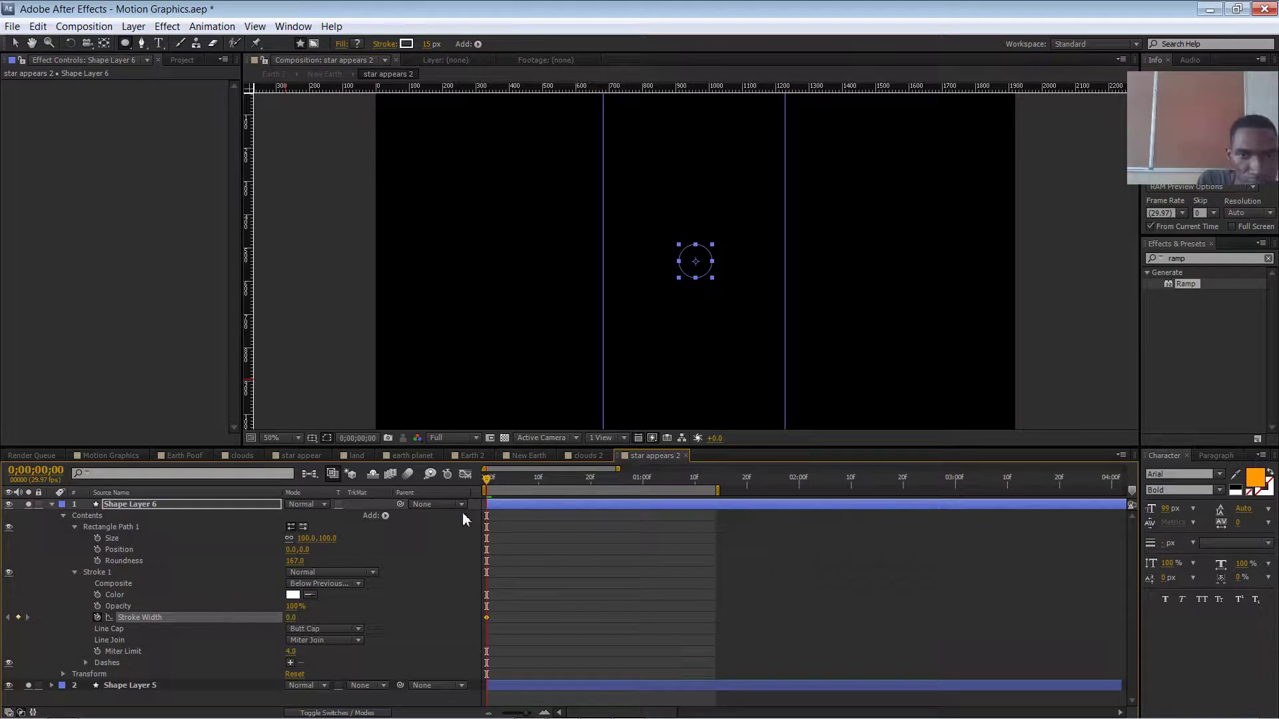
drag(485, 476, 543, 473)
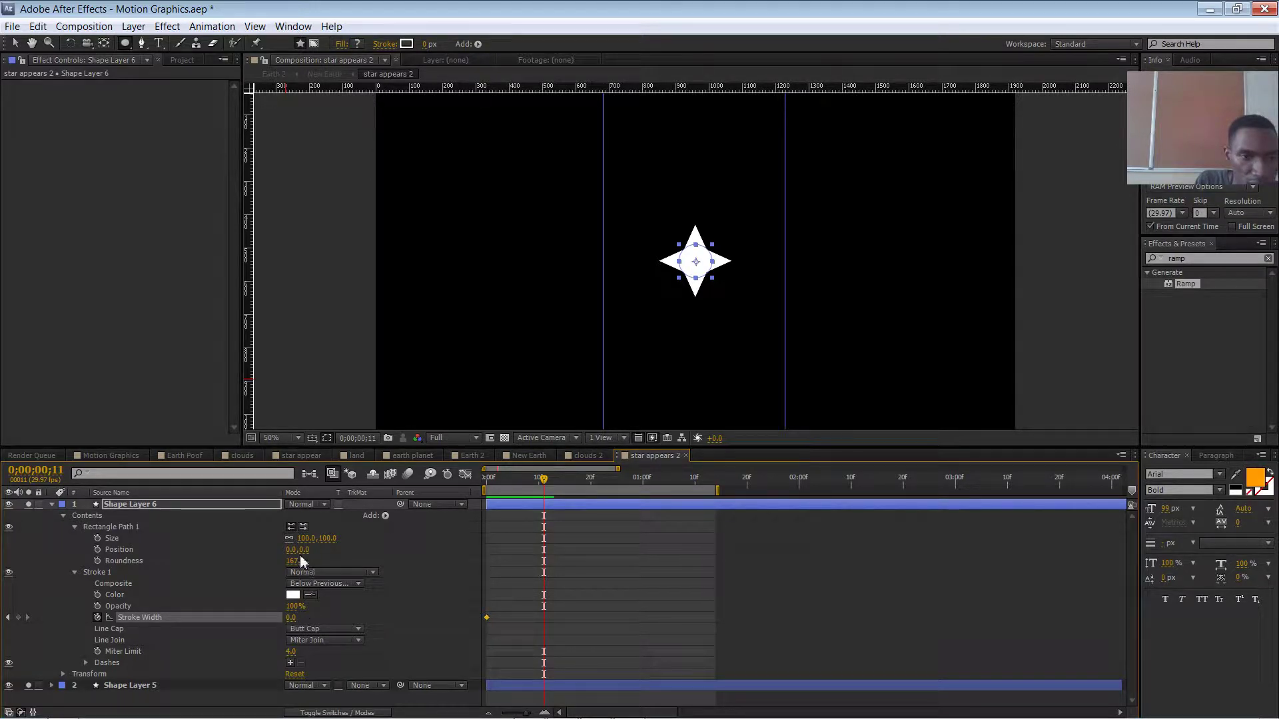
click(19, 617)
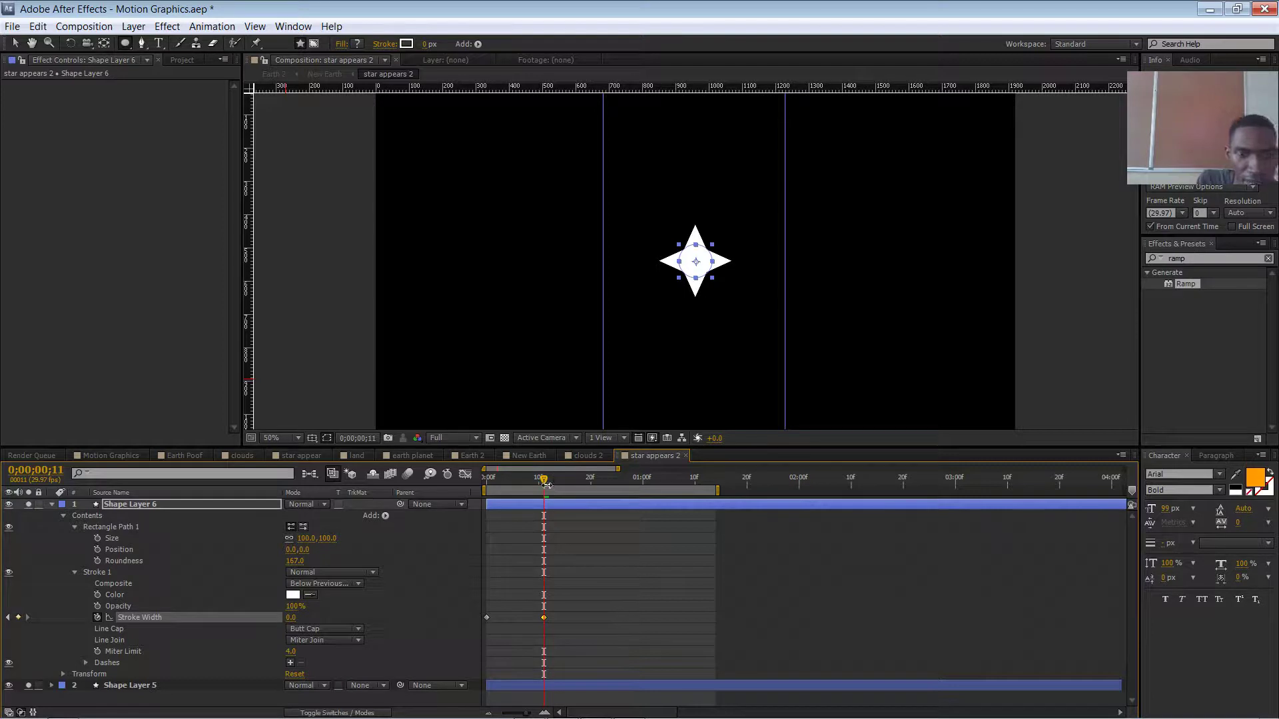
Keyframe the ring's size from 100 by 100 at the start to 305 by 305 at 0;00;00;11.
drag(545, 484, 522, 490)
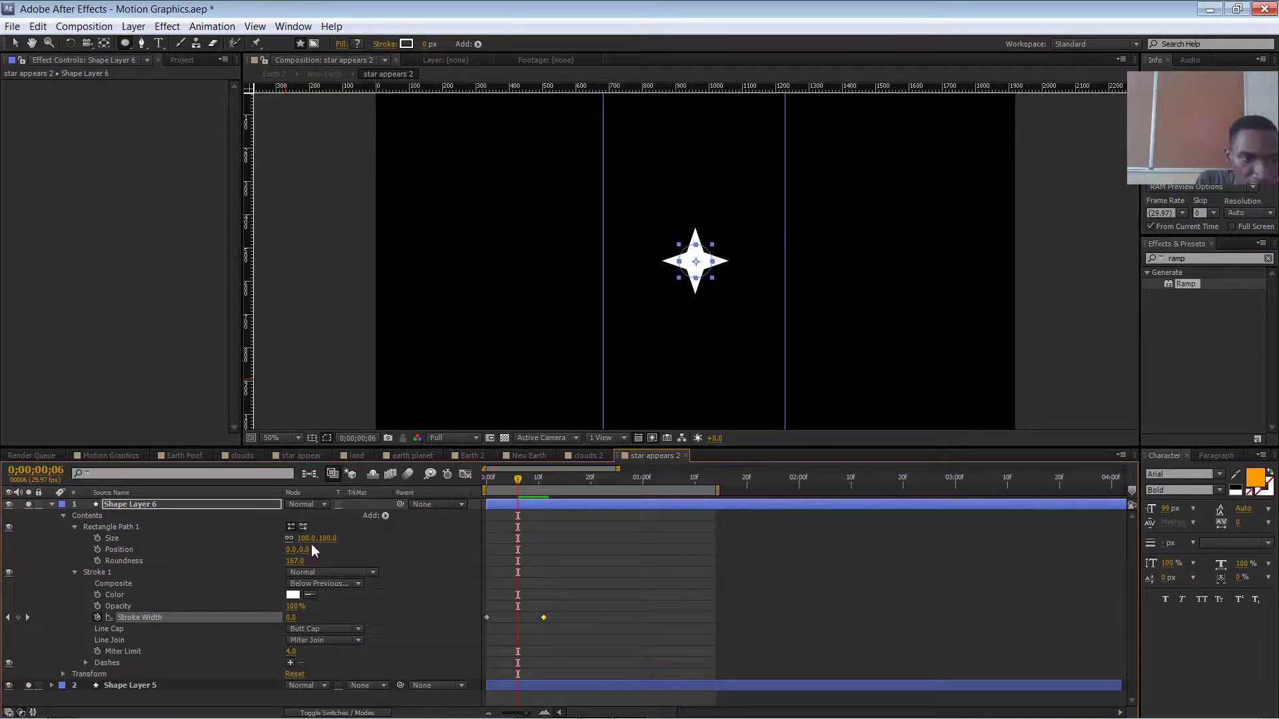
drag(515, 489, 544, 480)
click(97, 537)
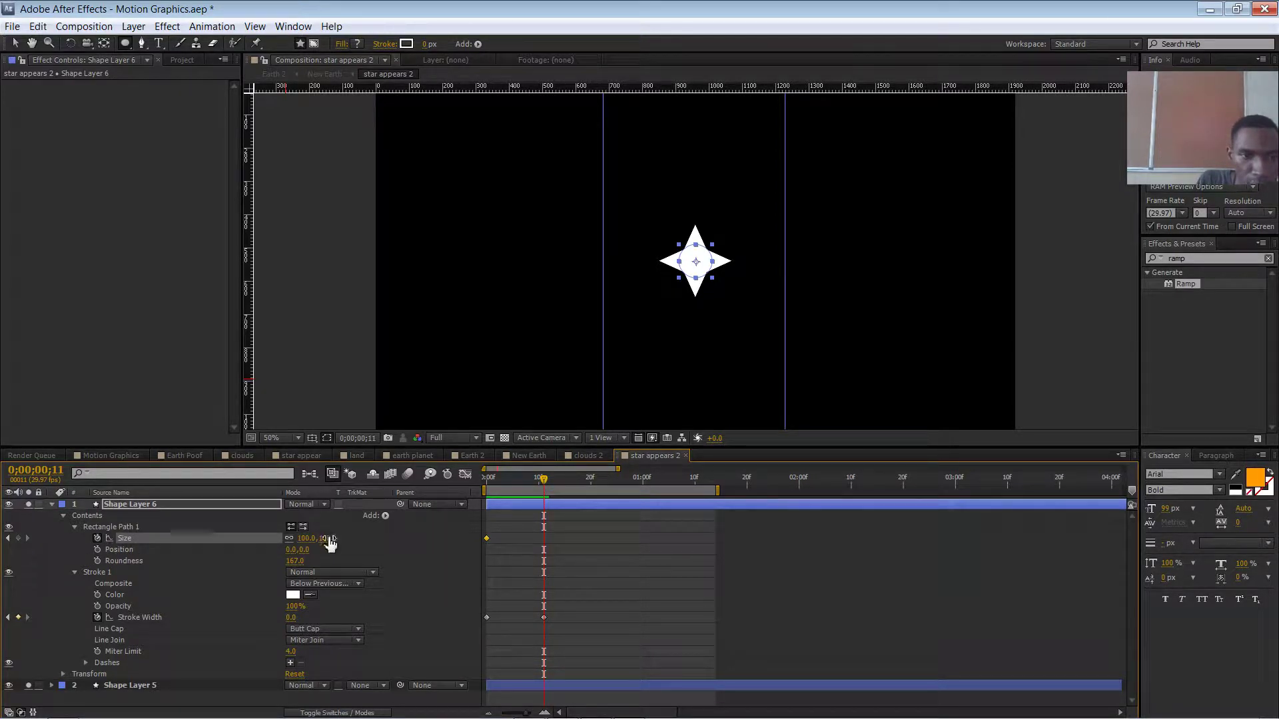
drag(326, 538, 466, 529)
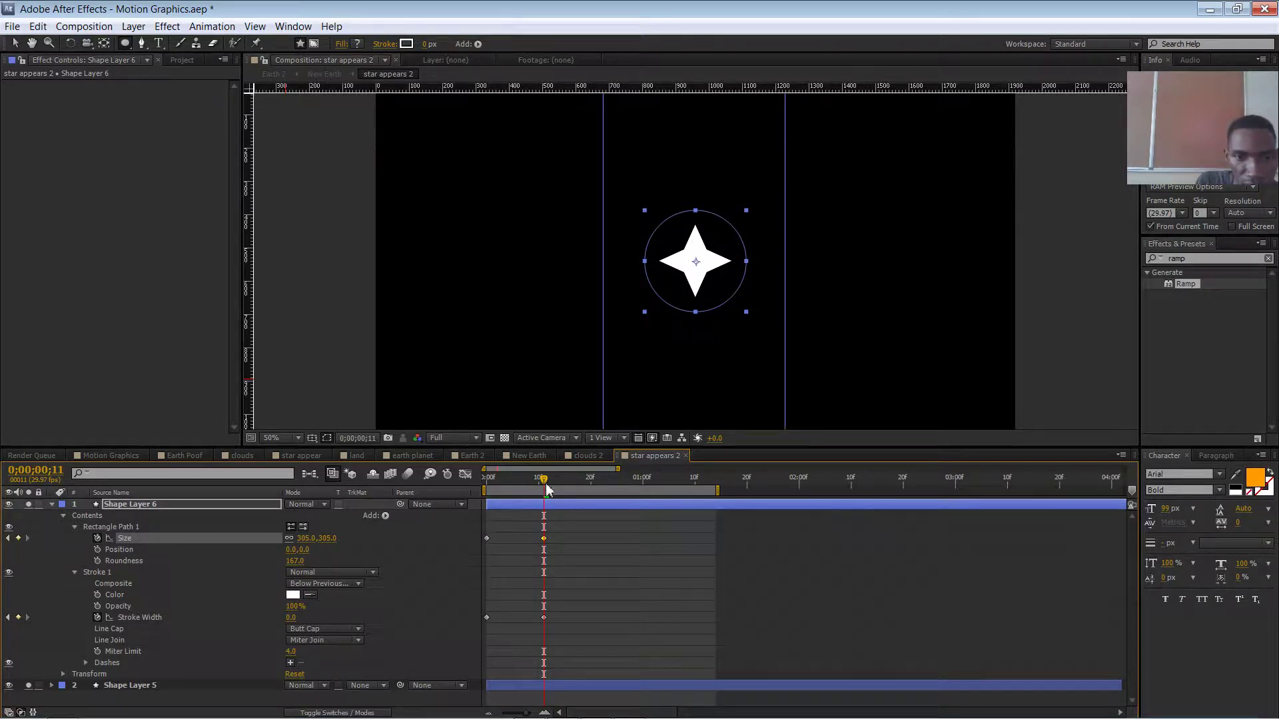
Add a stroke width keyframe of 18 for the ring at 0;00;00;06, between the two zero-width keyframes.
mouse_move(544, 480)
mouse_down()
mouse_move(477, 485)
mouse_move(521, 487)
mouse_up()
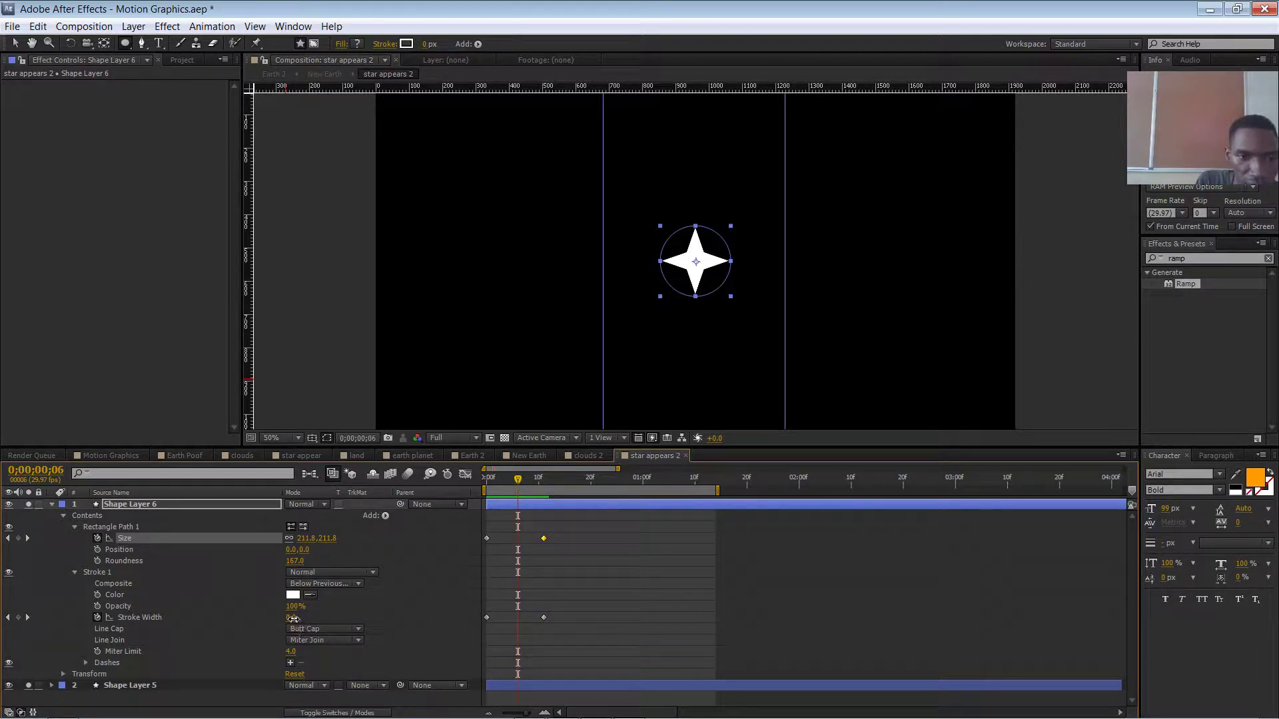
drag(291, 617, 299, 614)
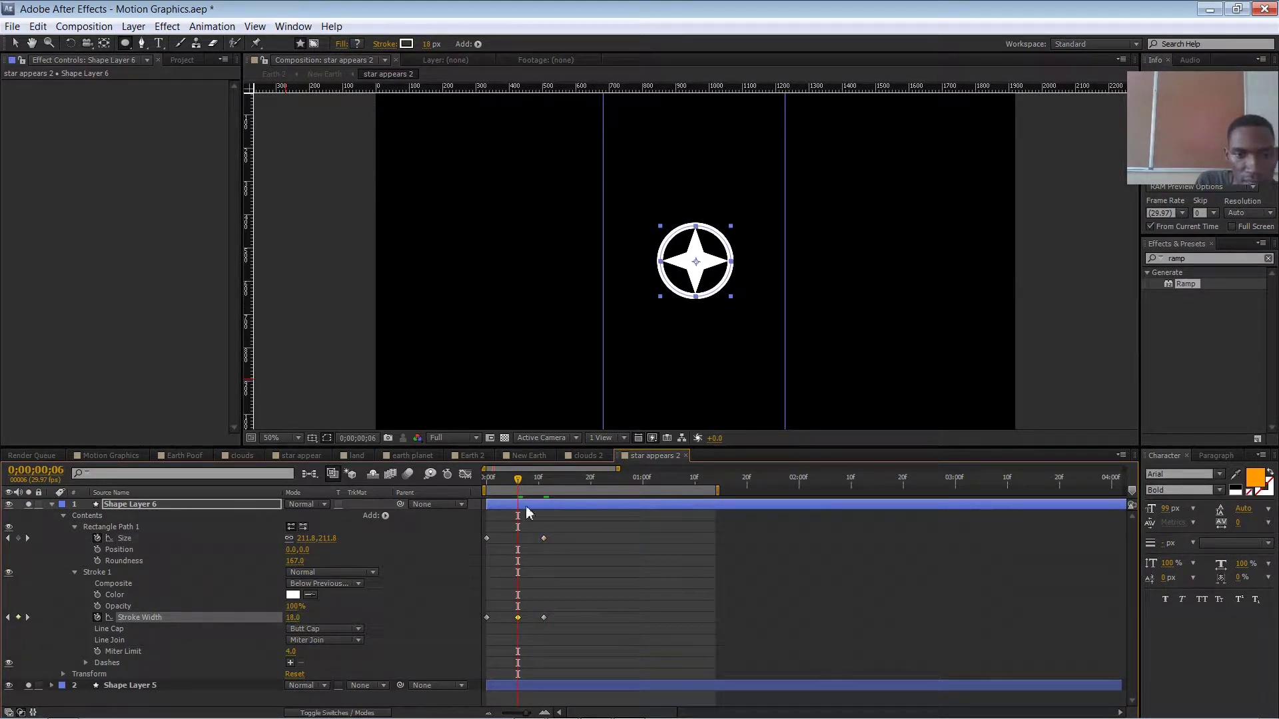
mouse_move(527, 485)
mouse_down()
mouse_move(562, 485)
mouse_move(487, 491)
mouse_move(474, 506)
mouse_up()
click(565, 541)
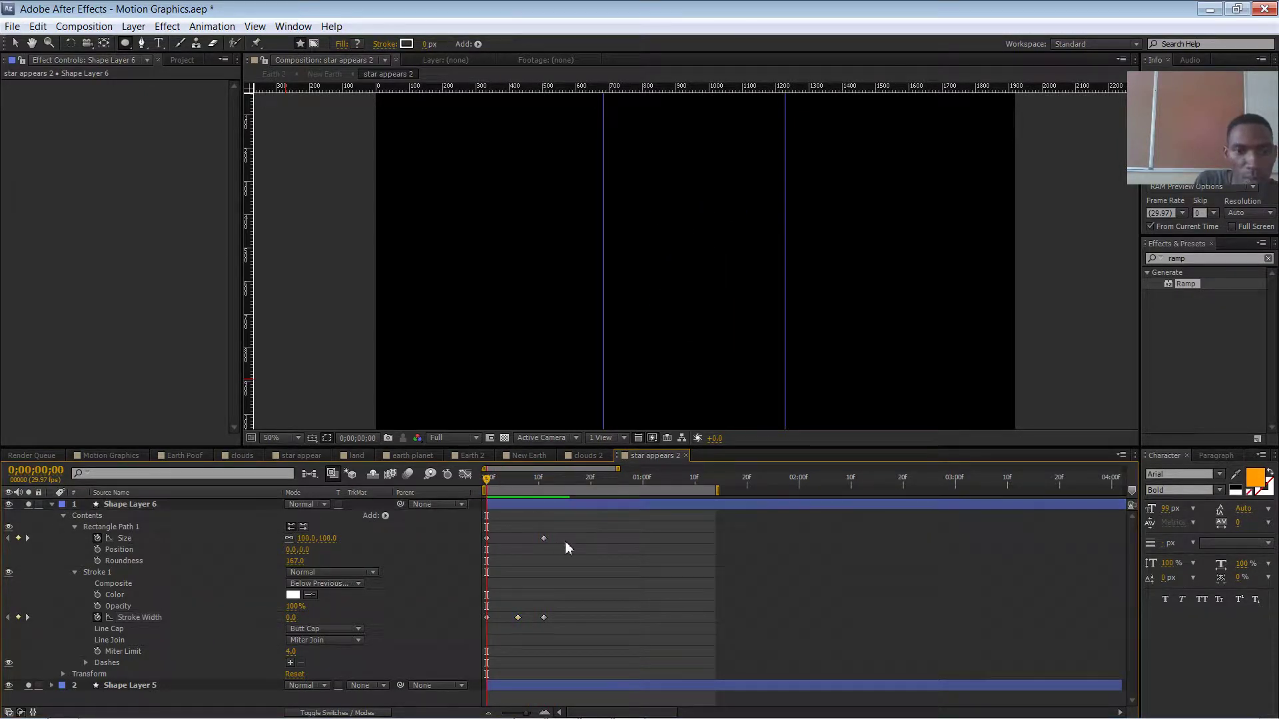
Move the ring's last size keyframe to 0;00;00;16 and apply easy ease to all its size and stroke width keyframes.
click(491, 479)
mouse_move(492, 478)
mouse_down()
mouse_move(561, 477)
mouse_move(487, 483)
mouse_move(543, 481)
mouse_up()
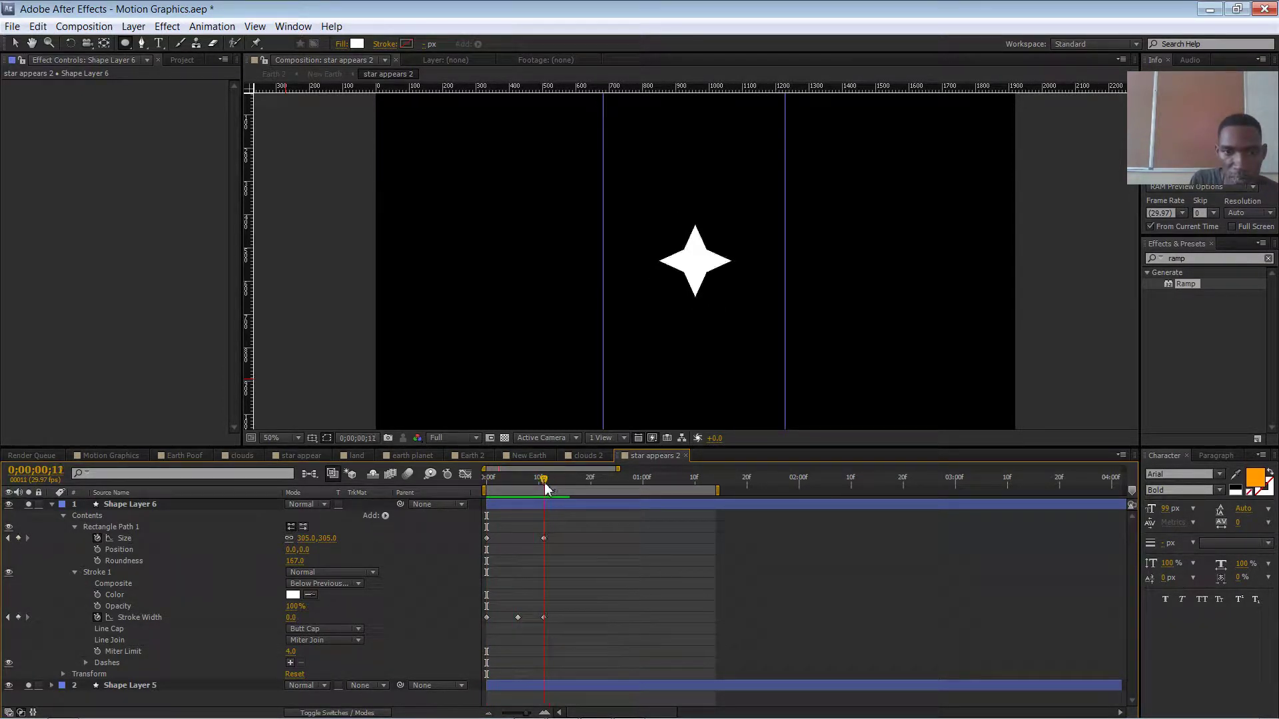
drag(545, 537, 569, 539)
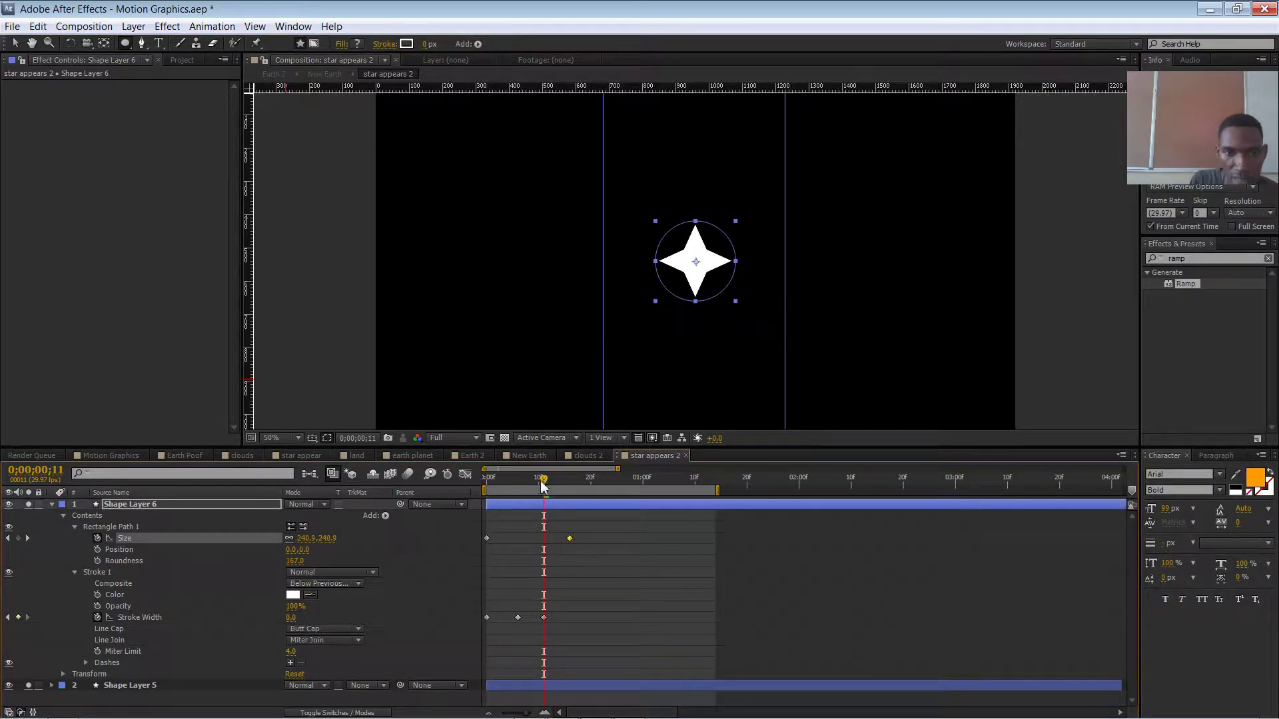
drag(544, 482, 468, 549)
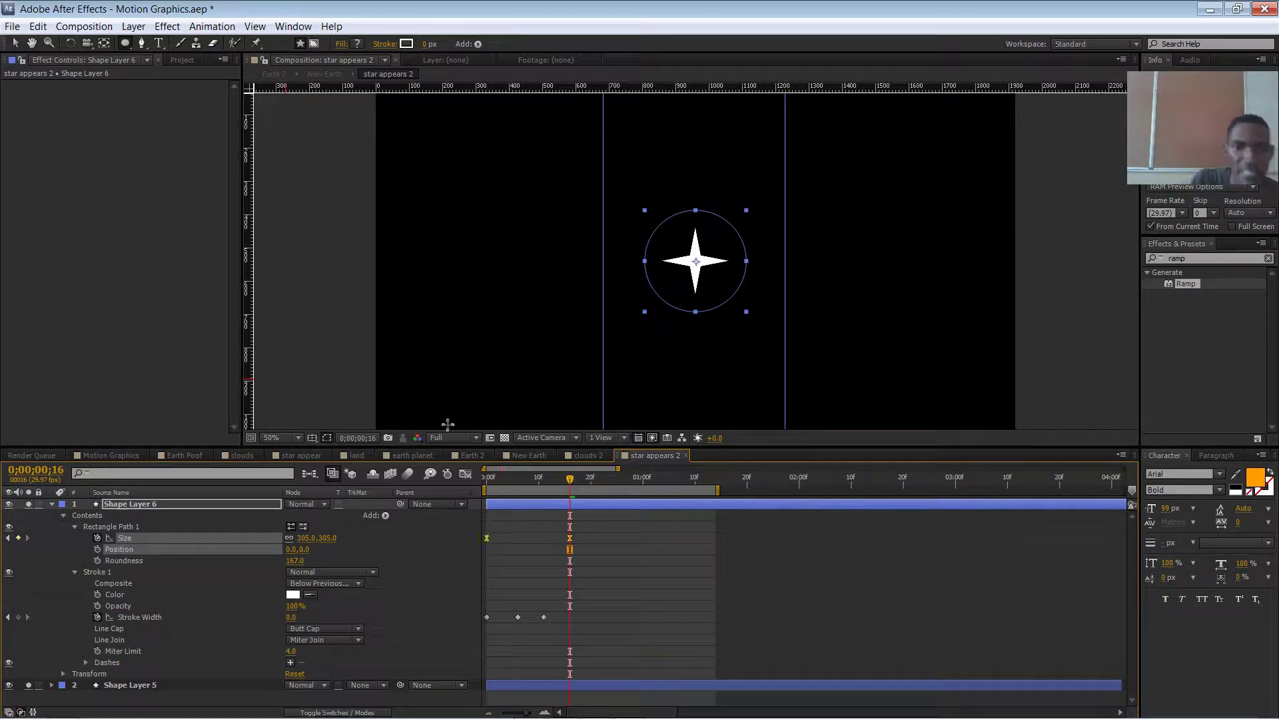
drag(559, 609, 464, 632)
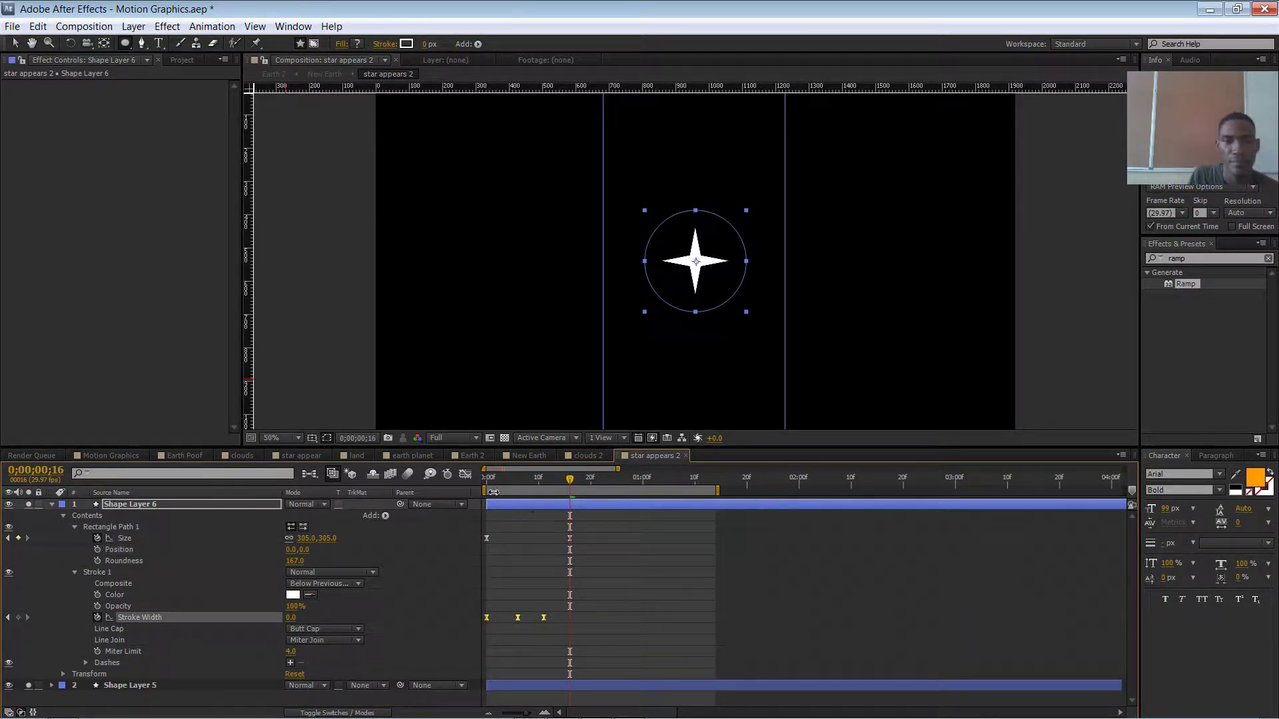
Undo the stray ellipse drawn in the ring's layer, switch to the Selection tool and deselect the layer.
drag(488, 477, 549, 474)
click(1045, 309)
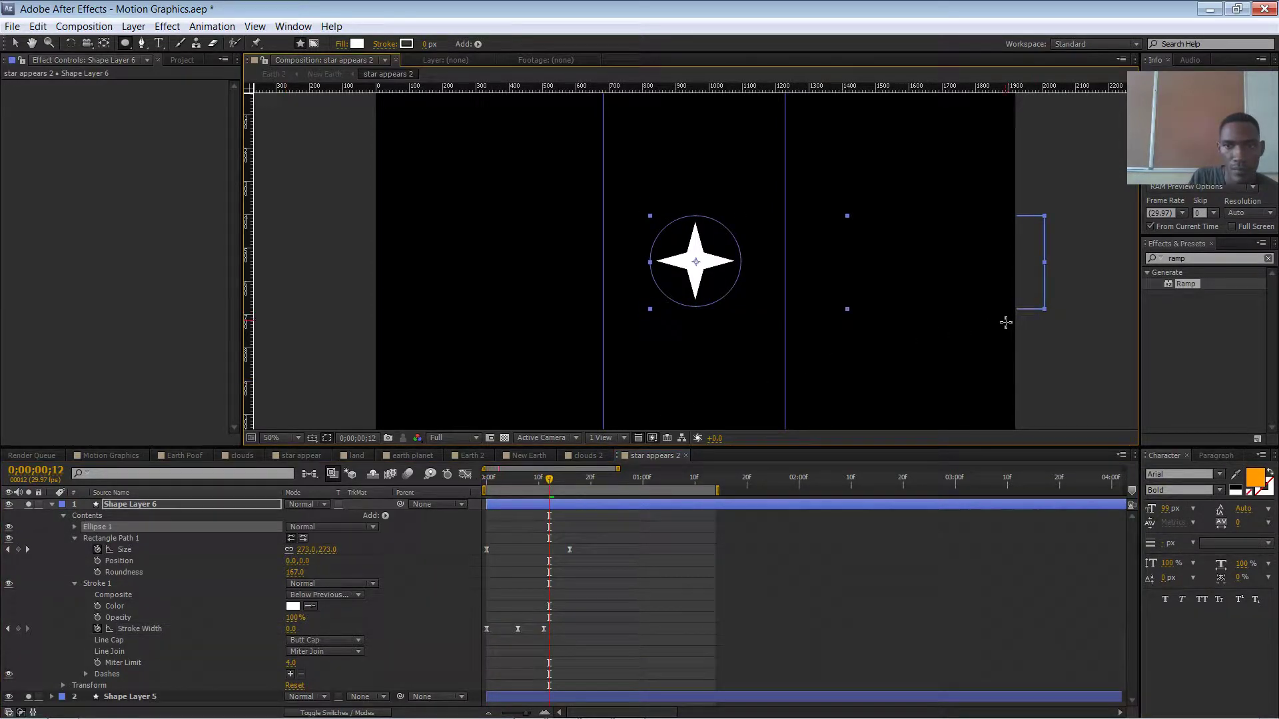
key(ctrl+z)
key(v)
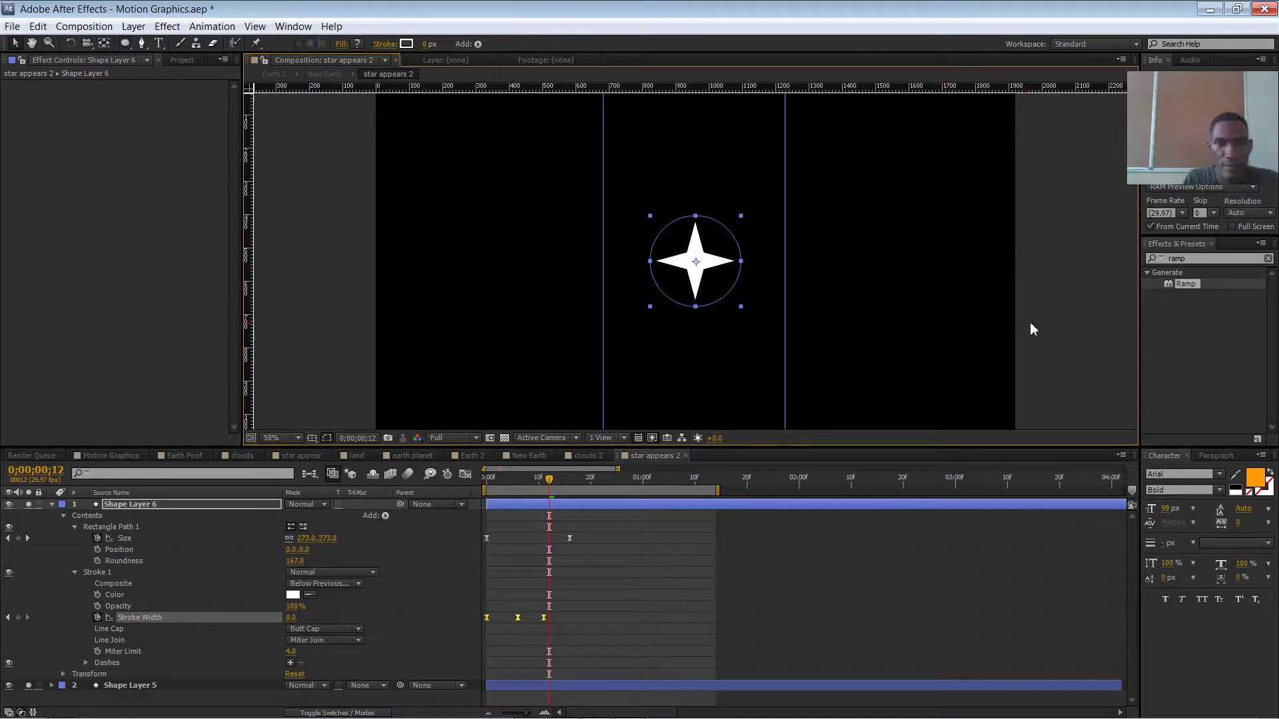
click(964, 372)
Preview the combined star and ring animation from the start to 0;00;00;15.
drag(518, 483, 403, 498)
key(KP_0)
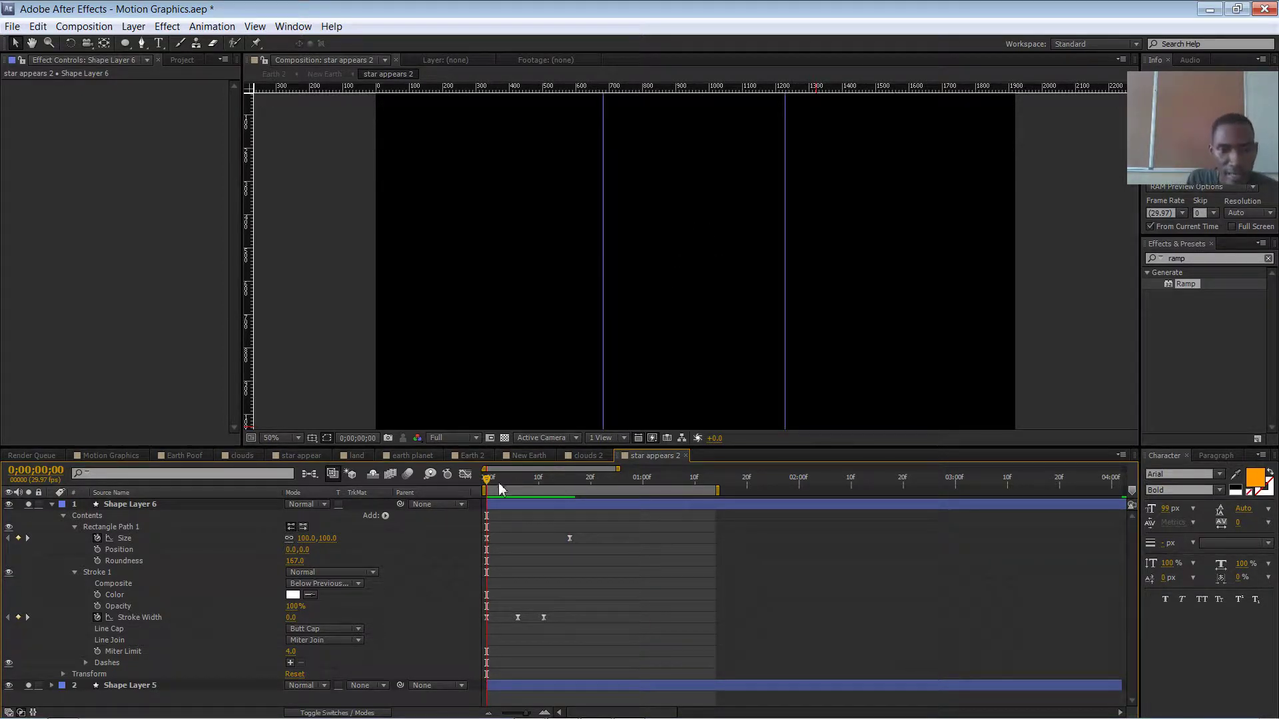
mouse_move(499, 482)
mouse_down()
mouse_move(575, 470)
mouse_move(487, 470)
mouse_move(581, 467)
mouse_move(498, 474)
mouse_move(564, 475)
mouse_up()
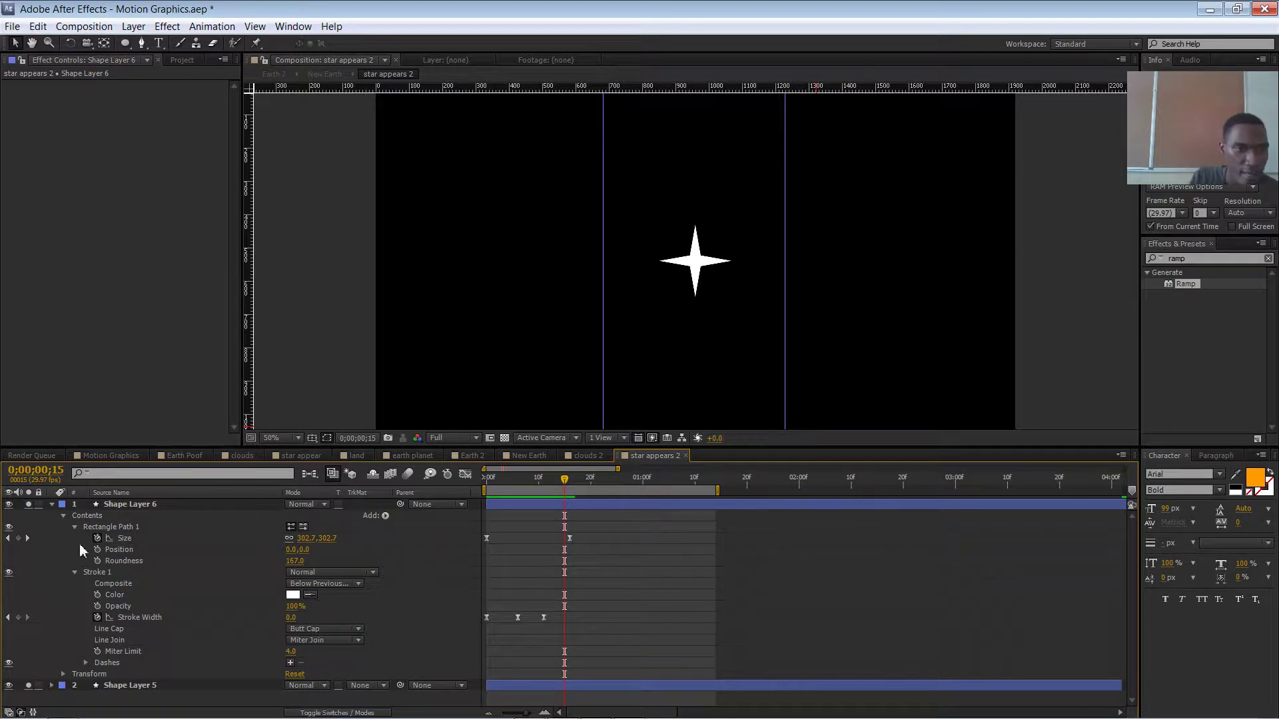
Copy the star's inner and outer radius keyframes from 0;00;00;13 onward and paste them at 0;00;01;20.
click(64, 517)
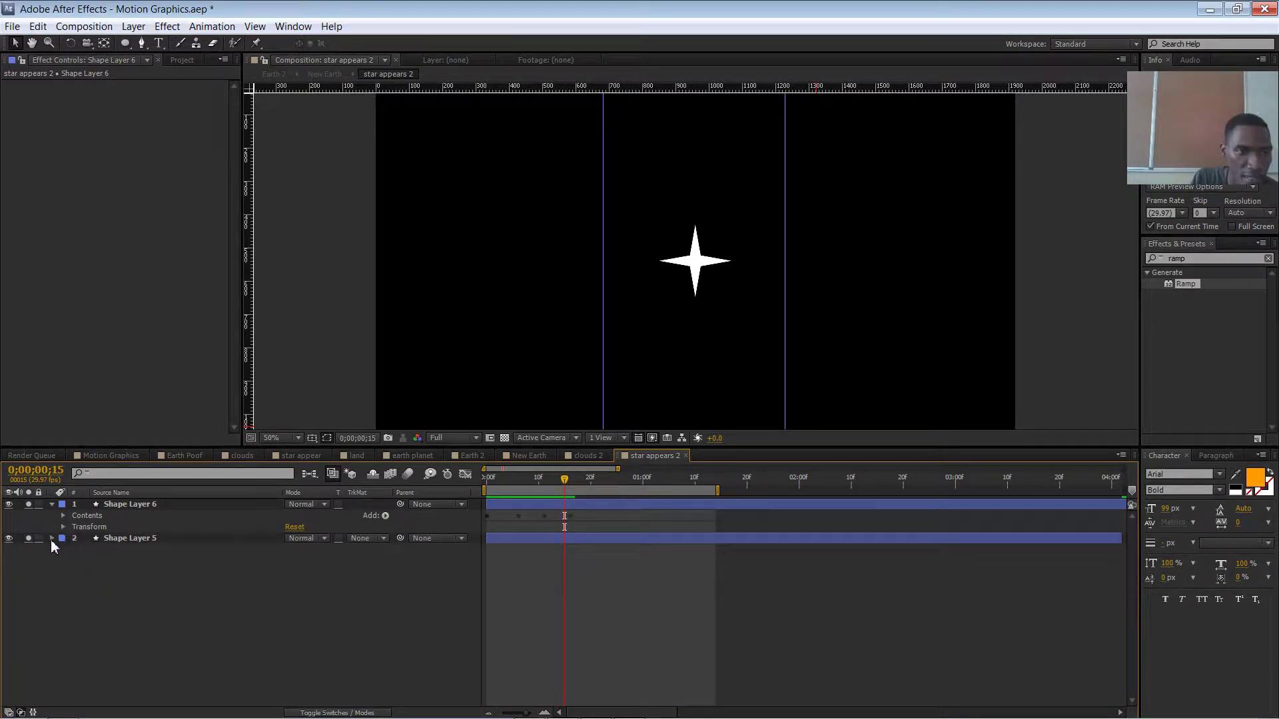
click(52, 538)
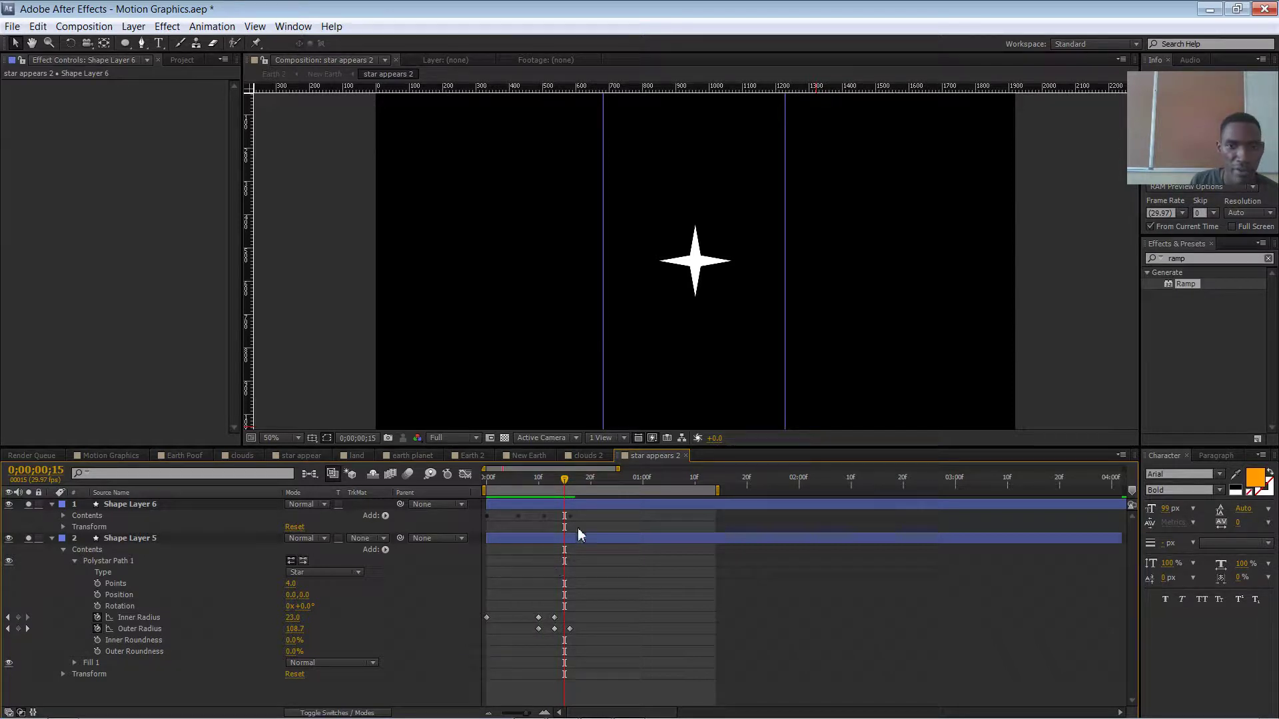
mouse_move(566, 483)
mouse_down()
mouse_move(480, 491)
mouse_move(573, 482)
mouse_move(535, 493)
mouse_move(552, 490)
mouse_up()
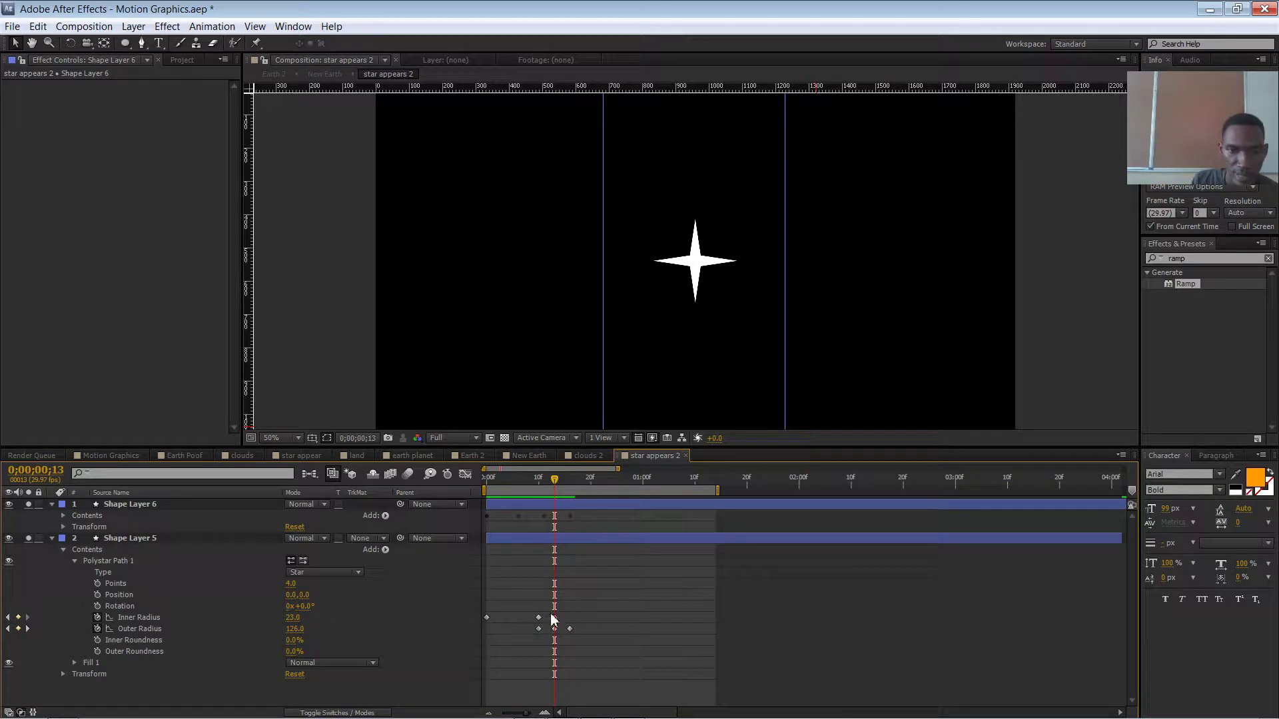
drag(551, 614, 587, 635)
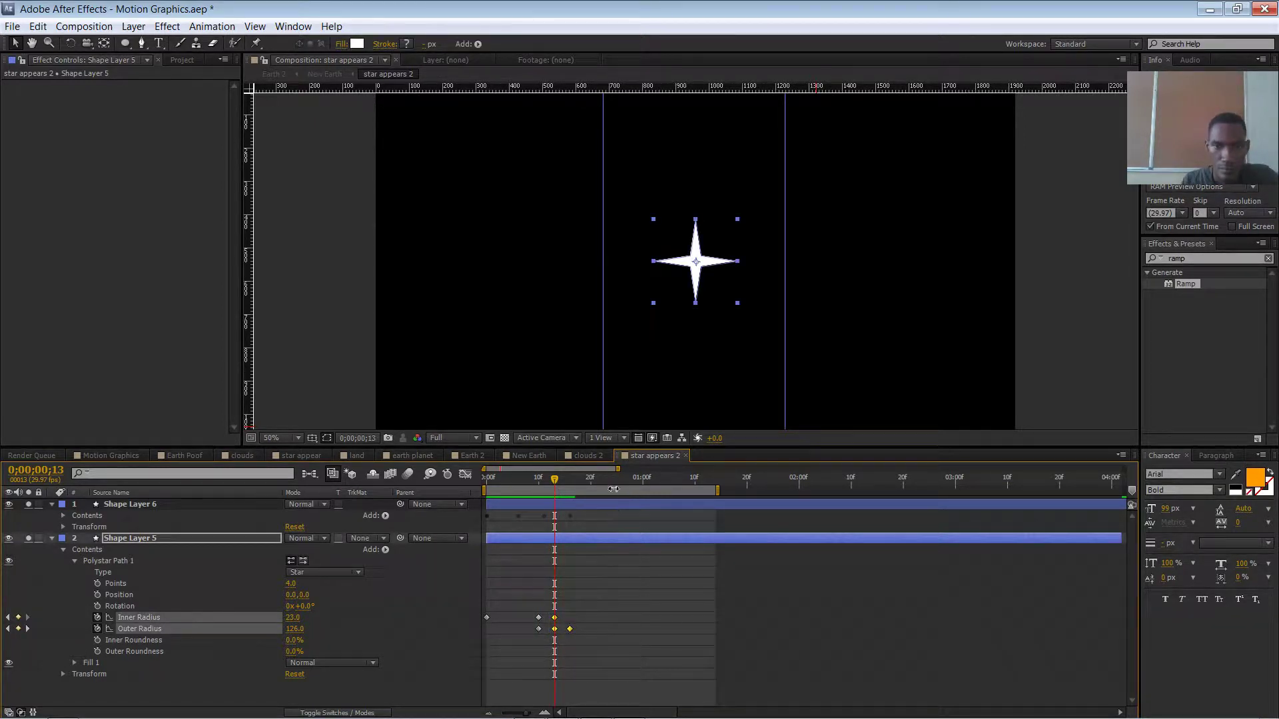
drag(613, 489, 727, 499)
key(ctrl+v)
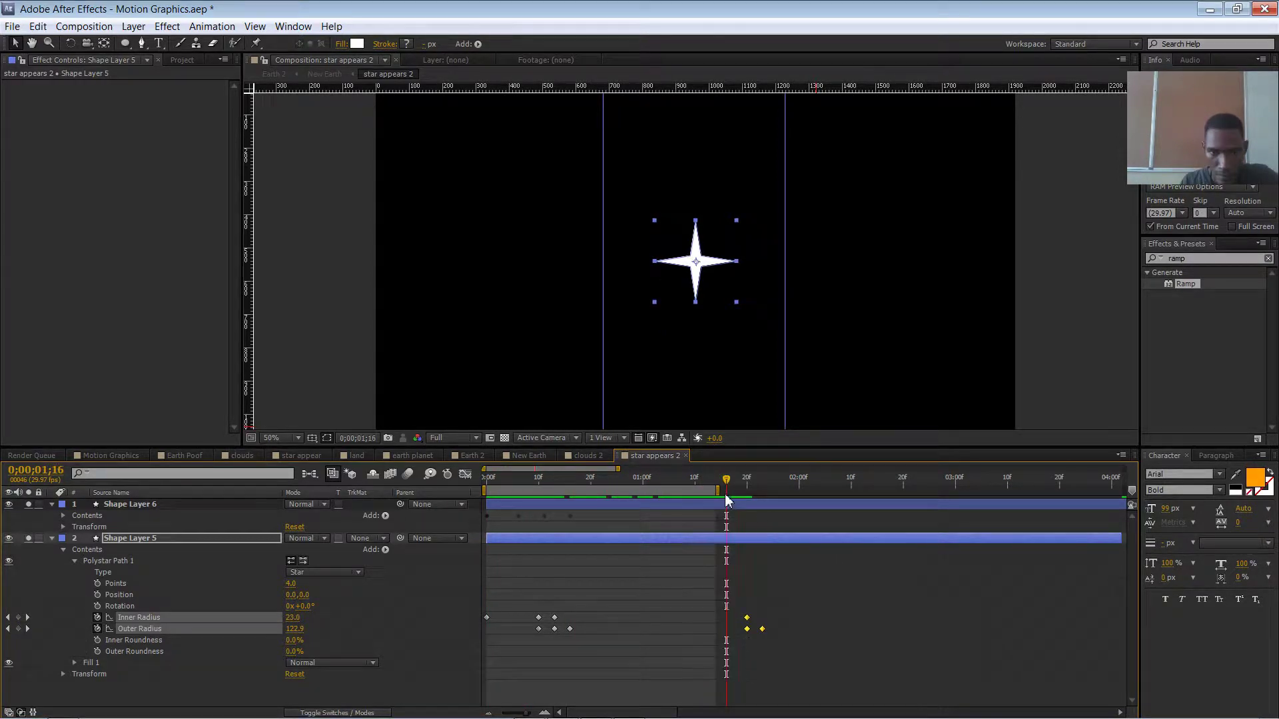
Copy the star's last outer radius keyframe of 100 and paste it at 0;00;01;16, ahead of the pasted keyframes.
click(797, 641)
click(762, 629)
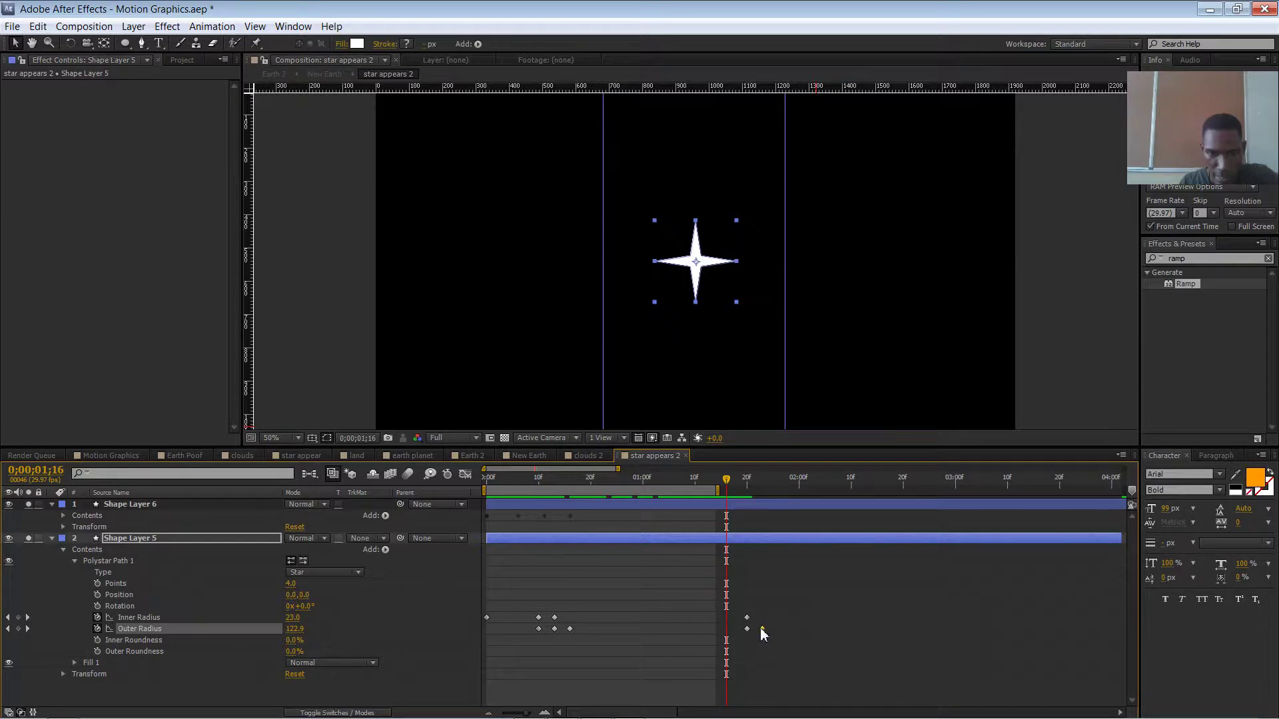
key(ctrl+c)
key(ctrl+v)
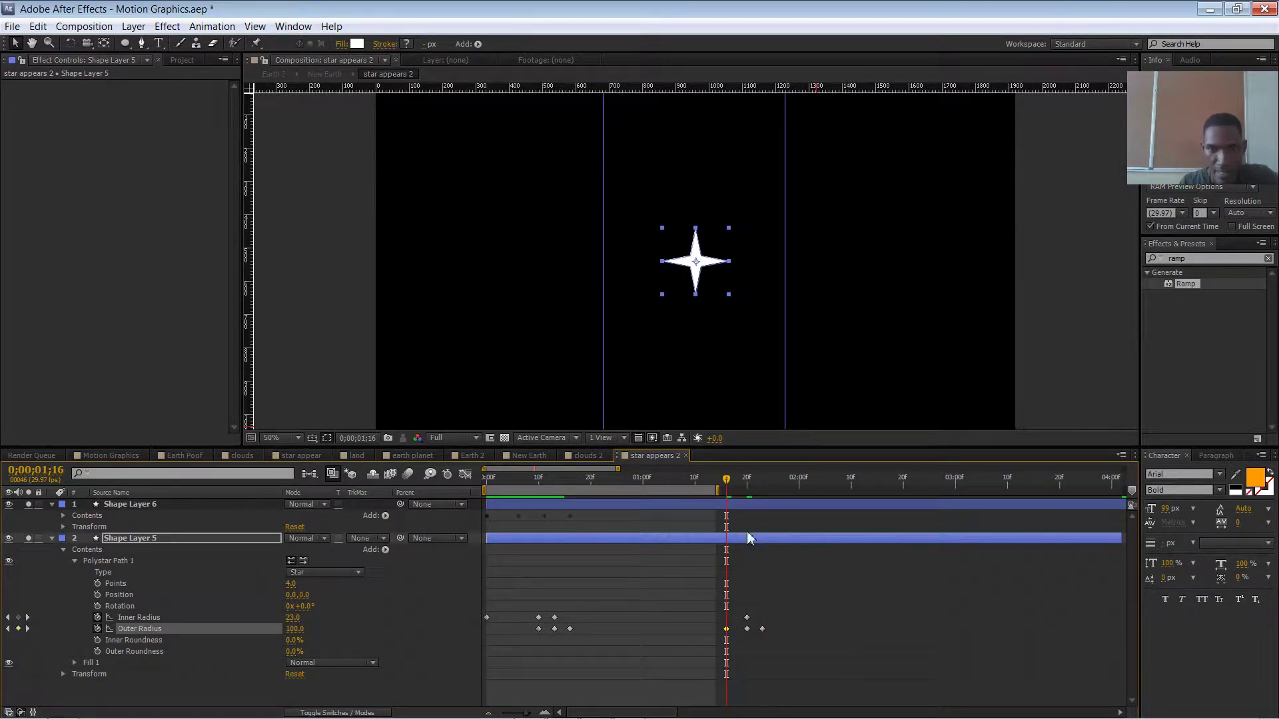
Delete the pasted inner radius keyframe of the star at 0;00;01;20.
drag(723, 489, 774, 502)
click(748, 618)
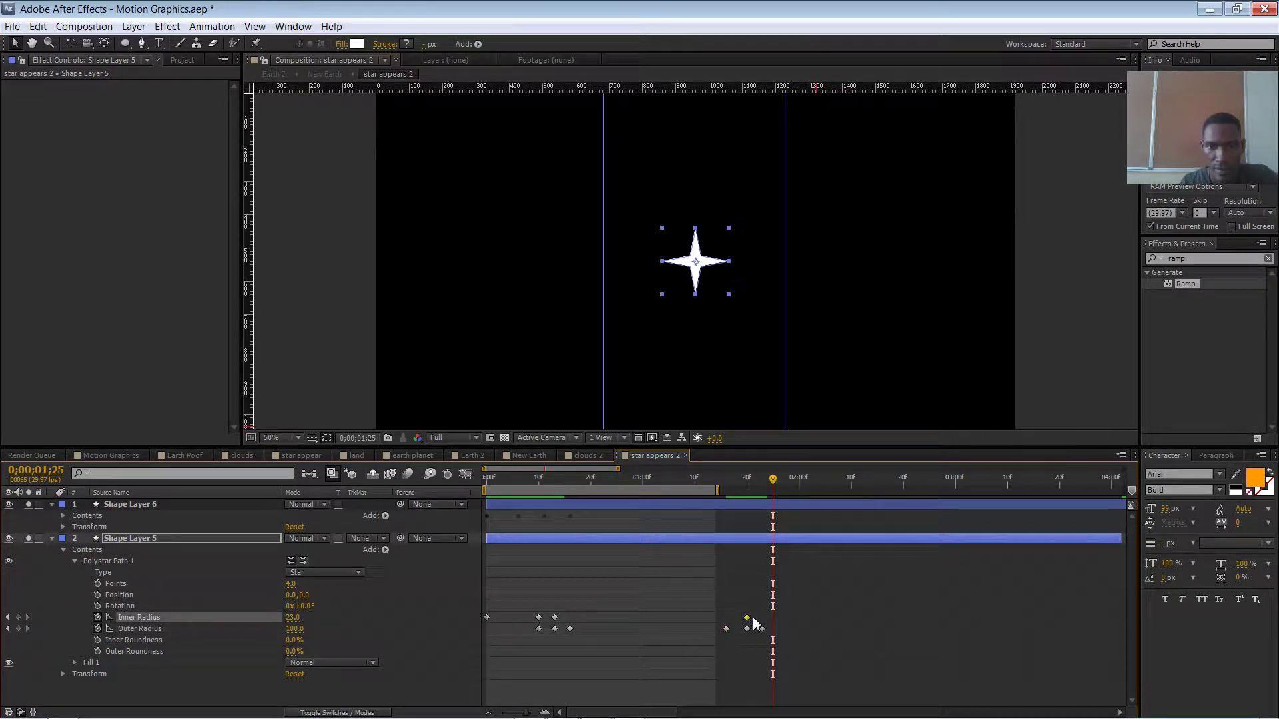
key(Delete)
Copy the three outer radius keyframes starting at 0;00;01;16 and paste them at 0;00;03;00 and 0;00;03;19.
drag(771, 631, 705, 642)
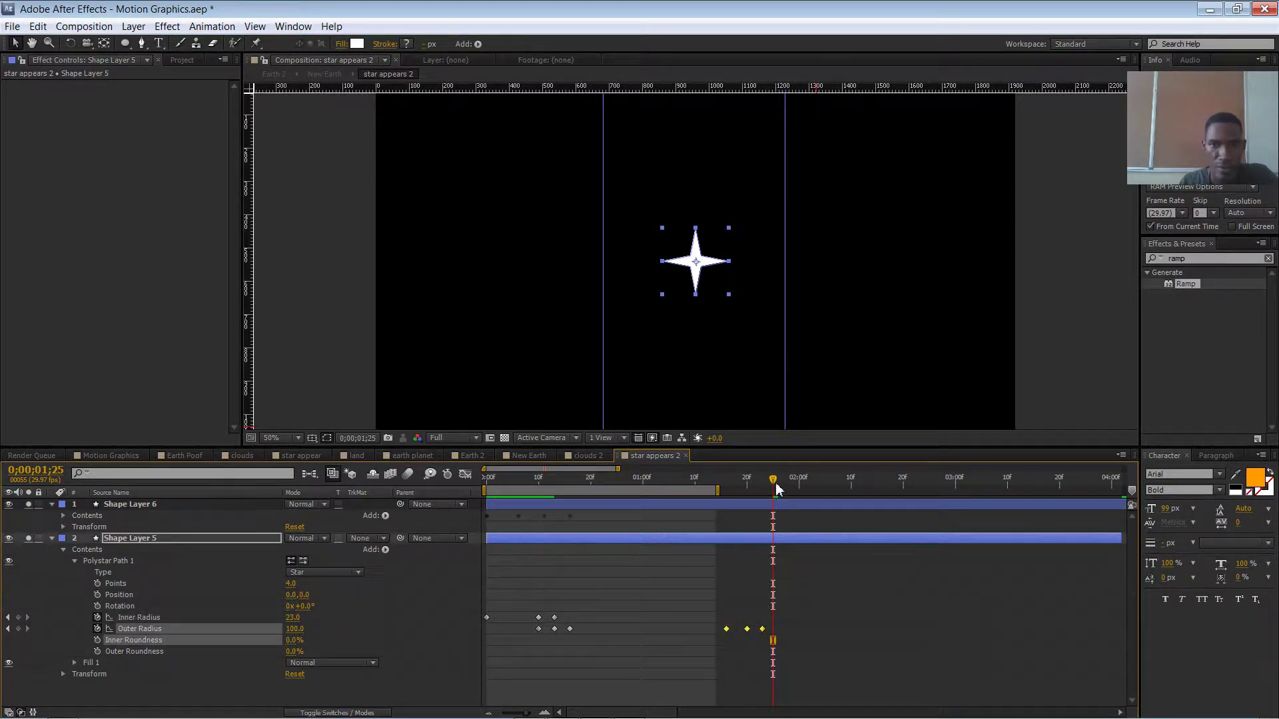
drag(774, 481, 1054, 480)
key(ctrl+v)
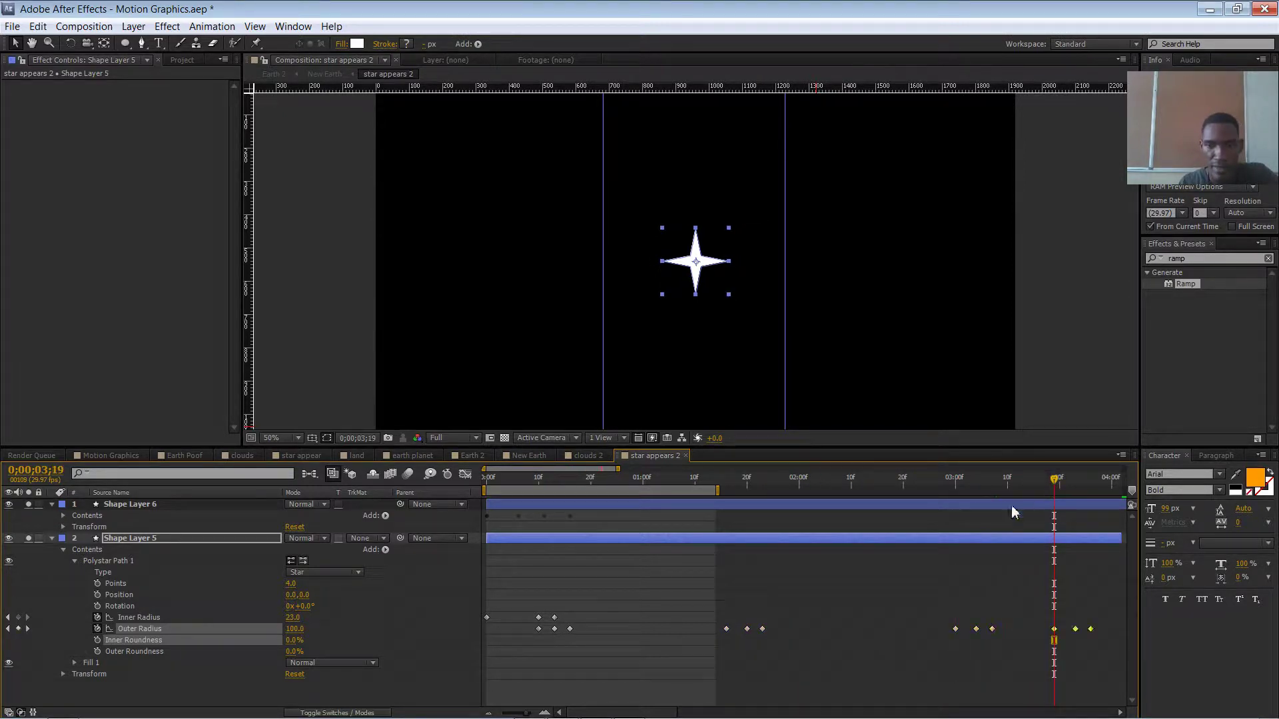
Copy the three groups of outer radius pulse keyframes and paste them at about 5 seconds and at 0;00;08;00.
drag(526, 714, 501, 716)
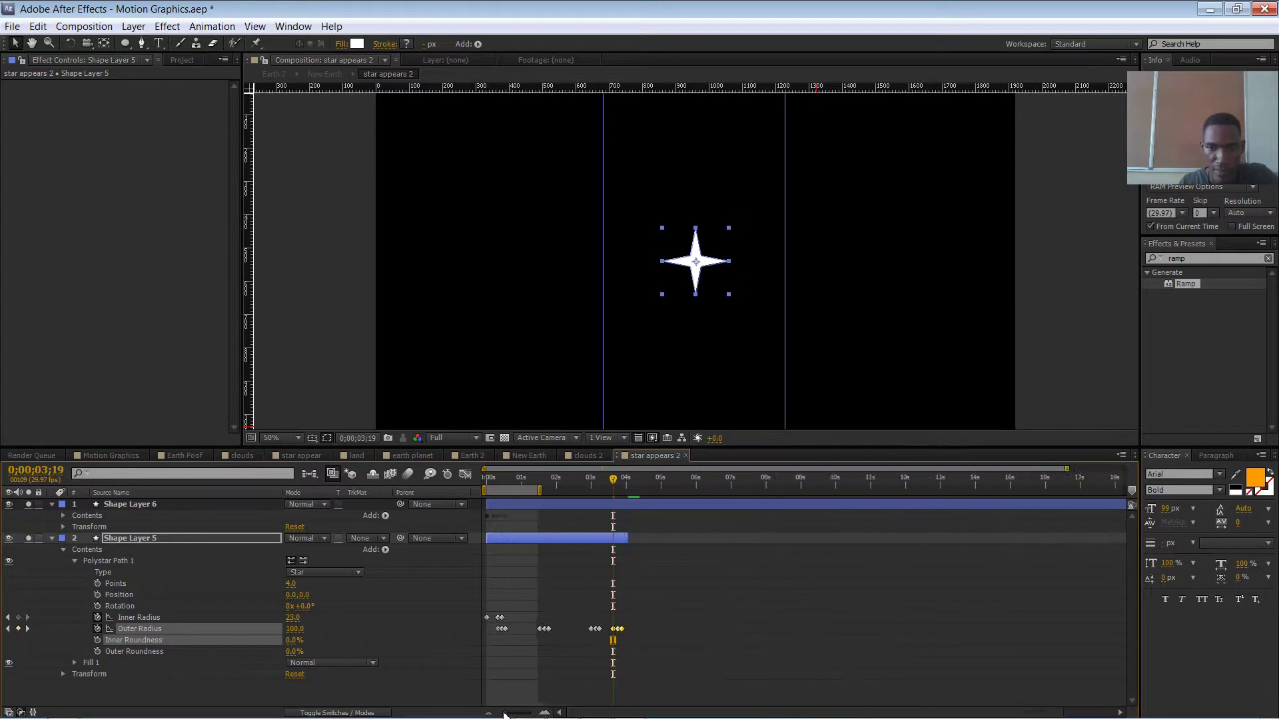
drag(621, 628, 526, 637)
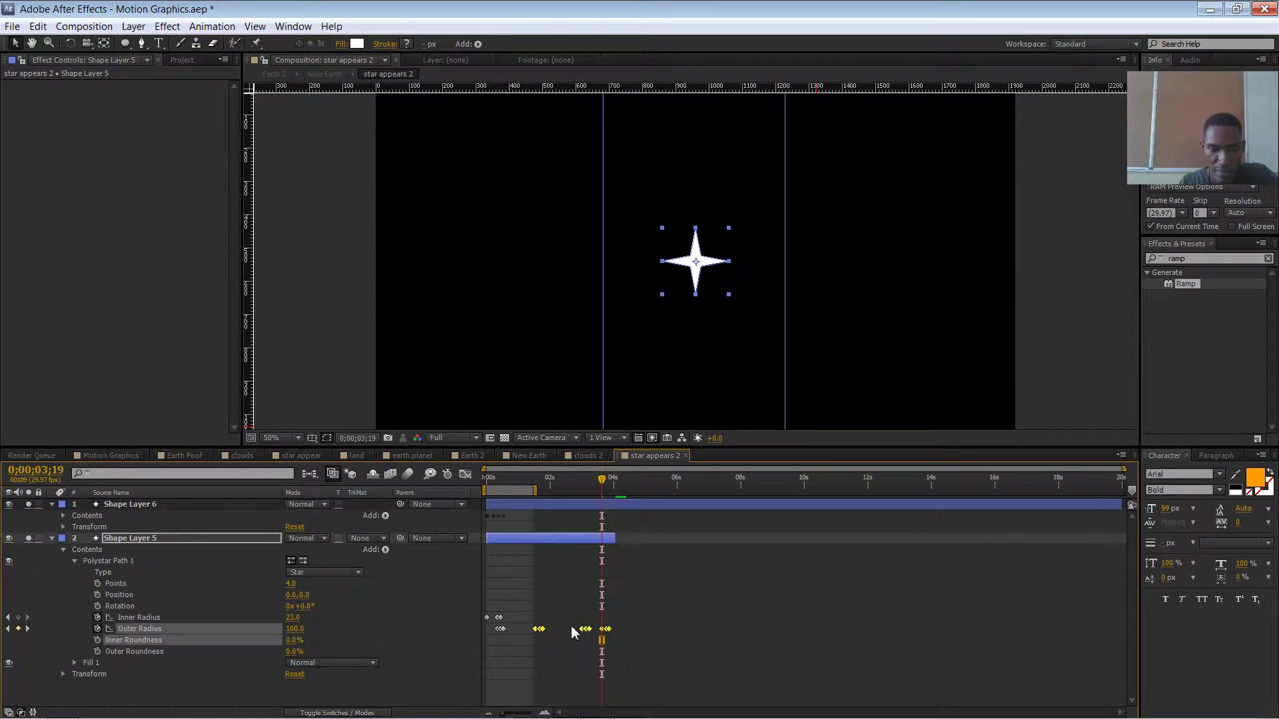
click(642, 479)
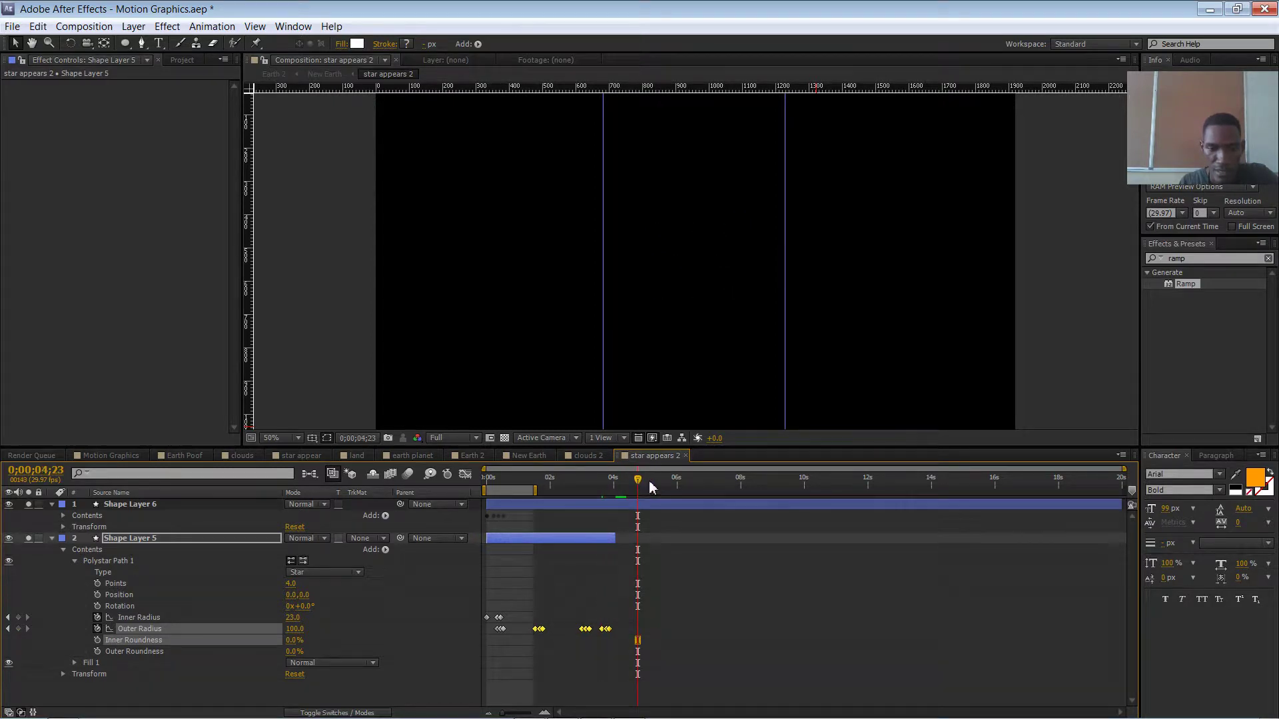
key(ctrl+v)
drag(723, 477, 745, 487)
key(ctrl+v)
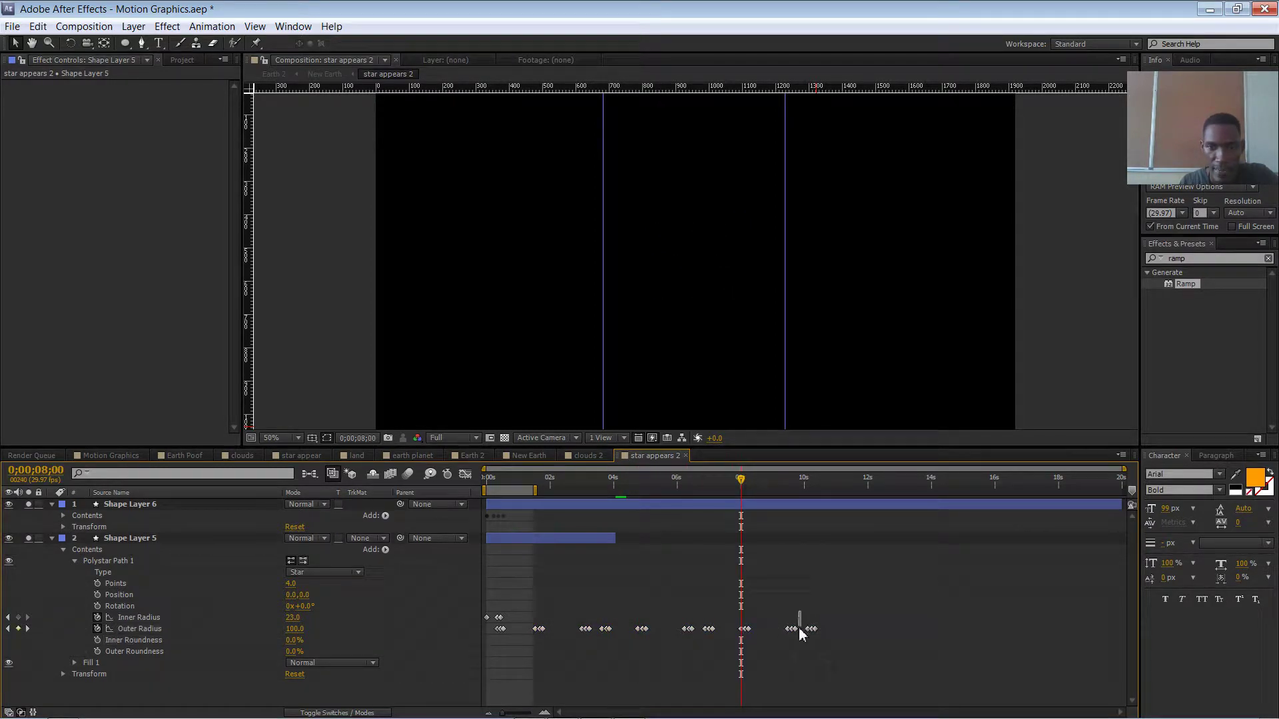
Shift the second-to-last outer radius keyframe group earlier to about 9 seconds and move the current time to 0;00;11;00.
drag(802, 611, 784, 638)
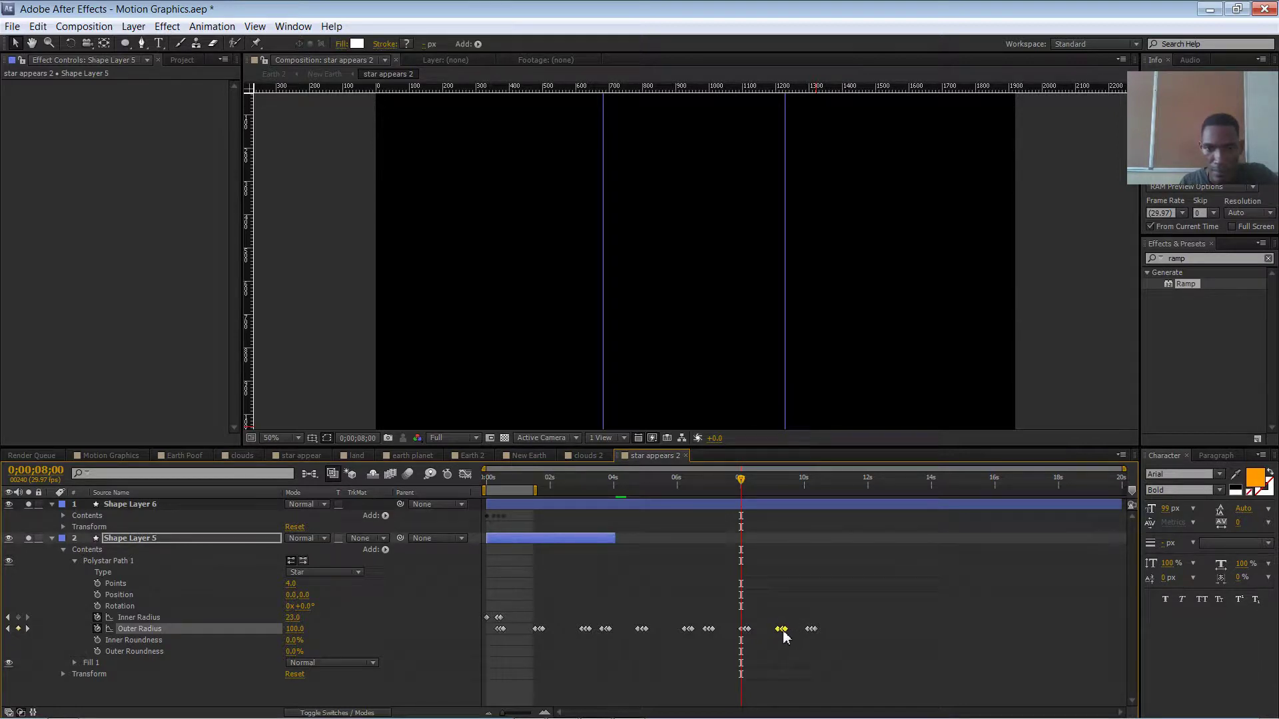
click(822, 617)
drag(744, 487, 837, 494)
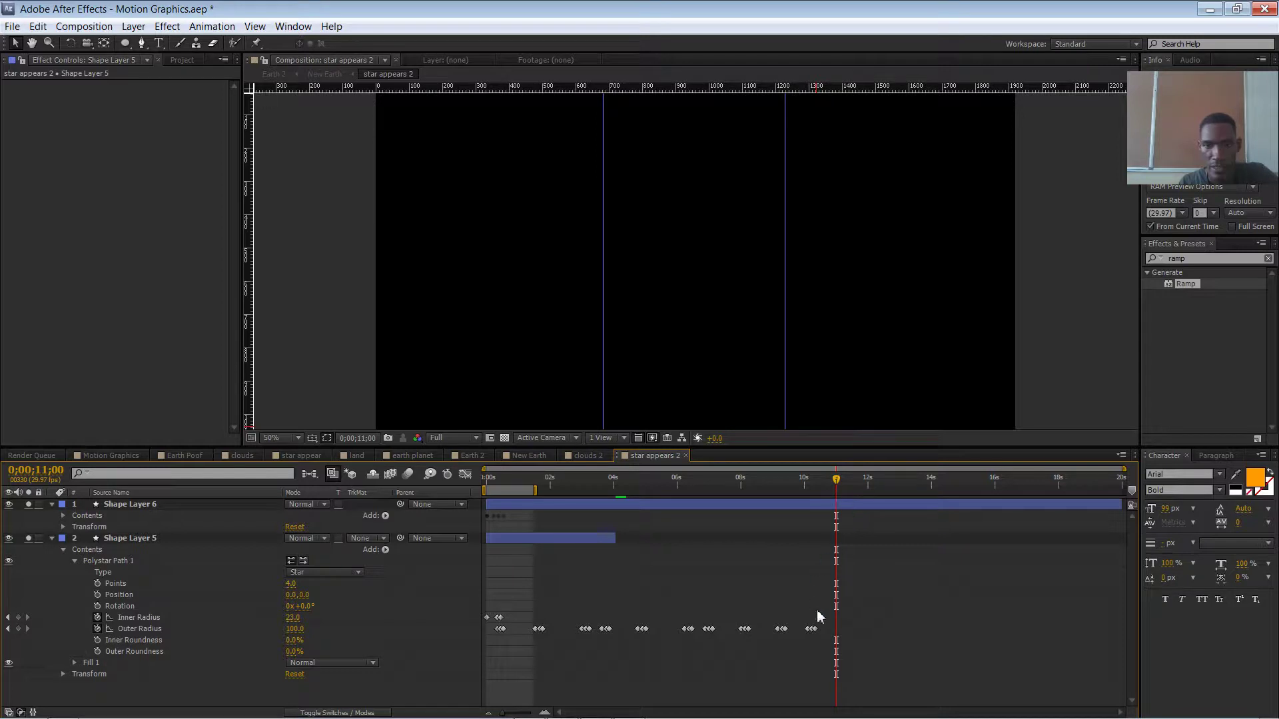
Copy the last three groups of outer radius pulse keyframes and paste them at 0;00;11;00, about 14 seconds and 0;00;16;19.
drag(822, 611, 668, 660)
key(ctrl+c)
key(ctrl+v)
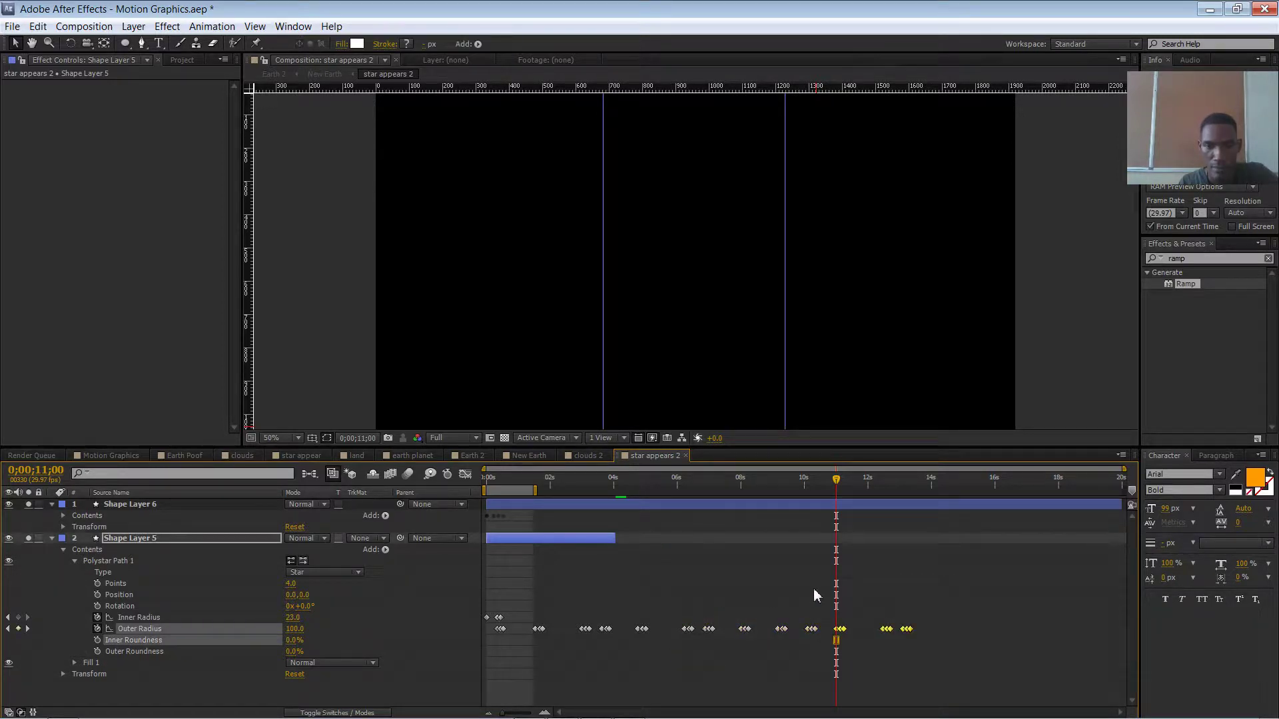
drag(839, 488, 1014, 487)
key(ctrl+v)
key(ctrl+v)
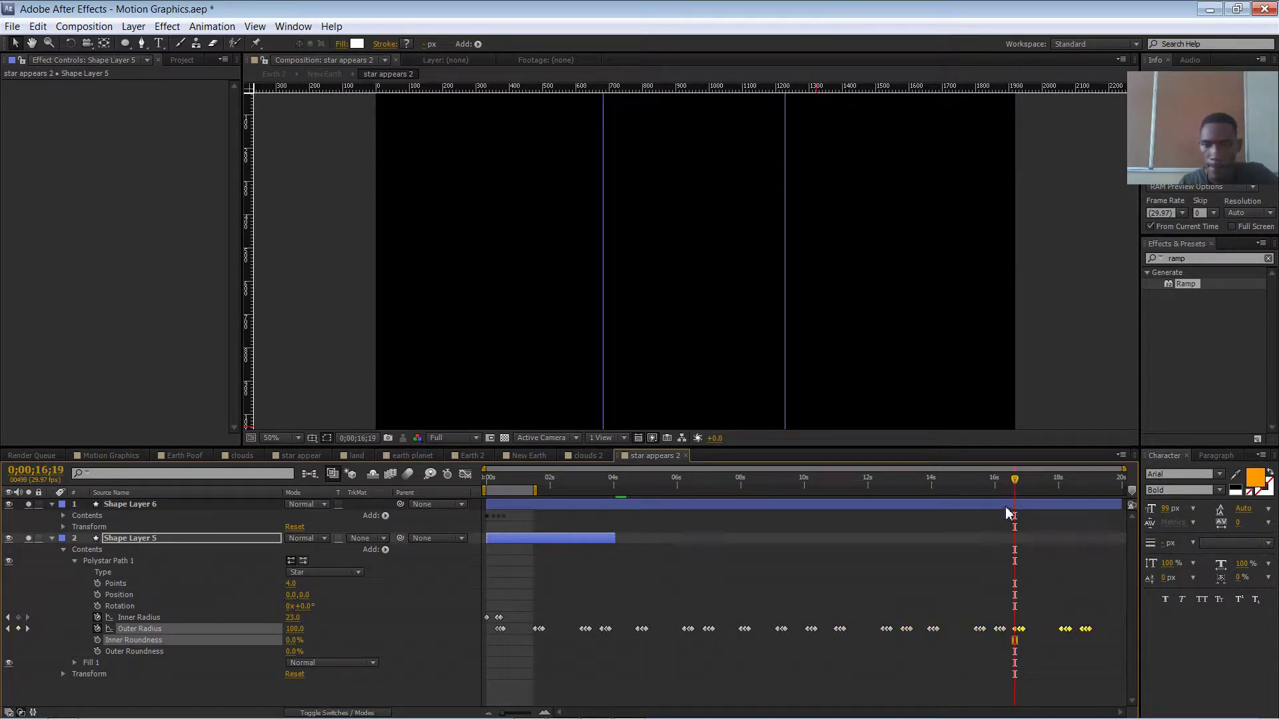
Extend the star's Shape Layer 5 to the end of the 20-second composition and save the project.
click(997, 618)
drag(1013, 481, 1122, 549)
key(ctrl+s)
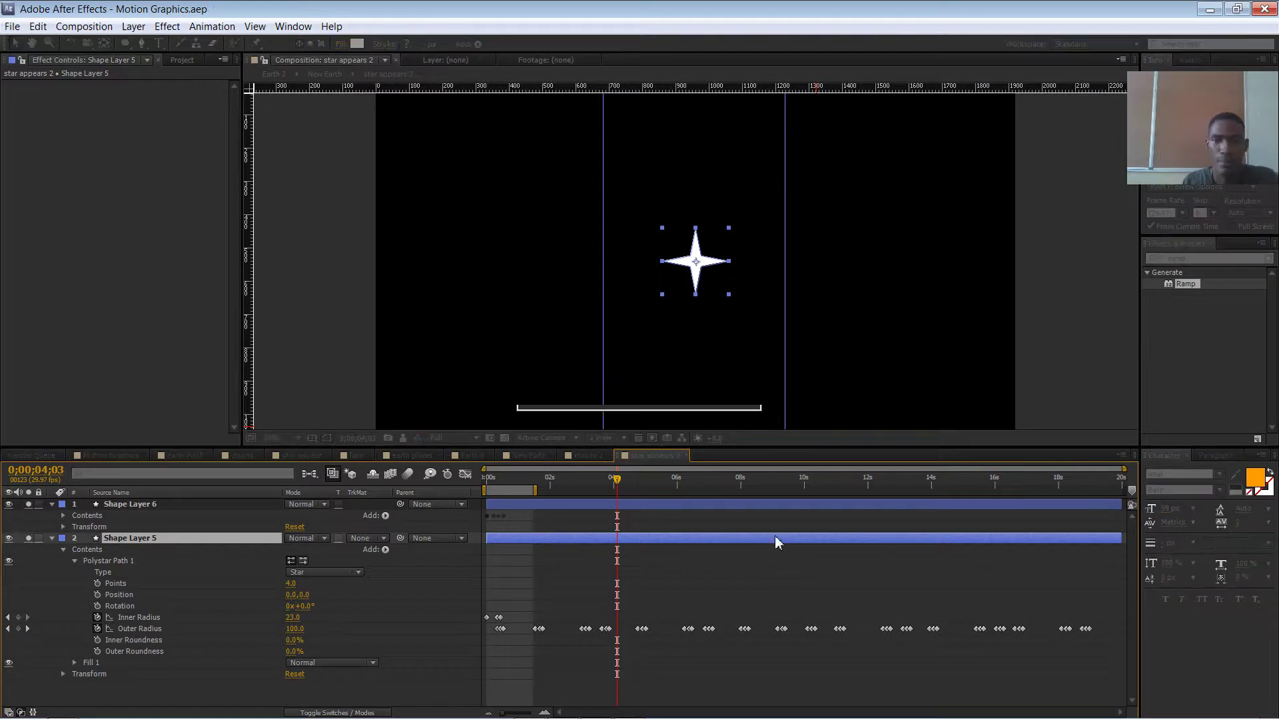
Return to the start of the composition, extend the work area to its full 20 seconds and save the project.
click(602, 481)
click(487, 479)
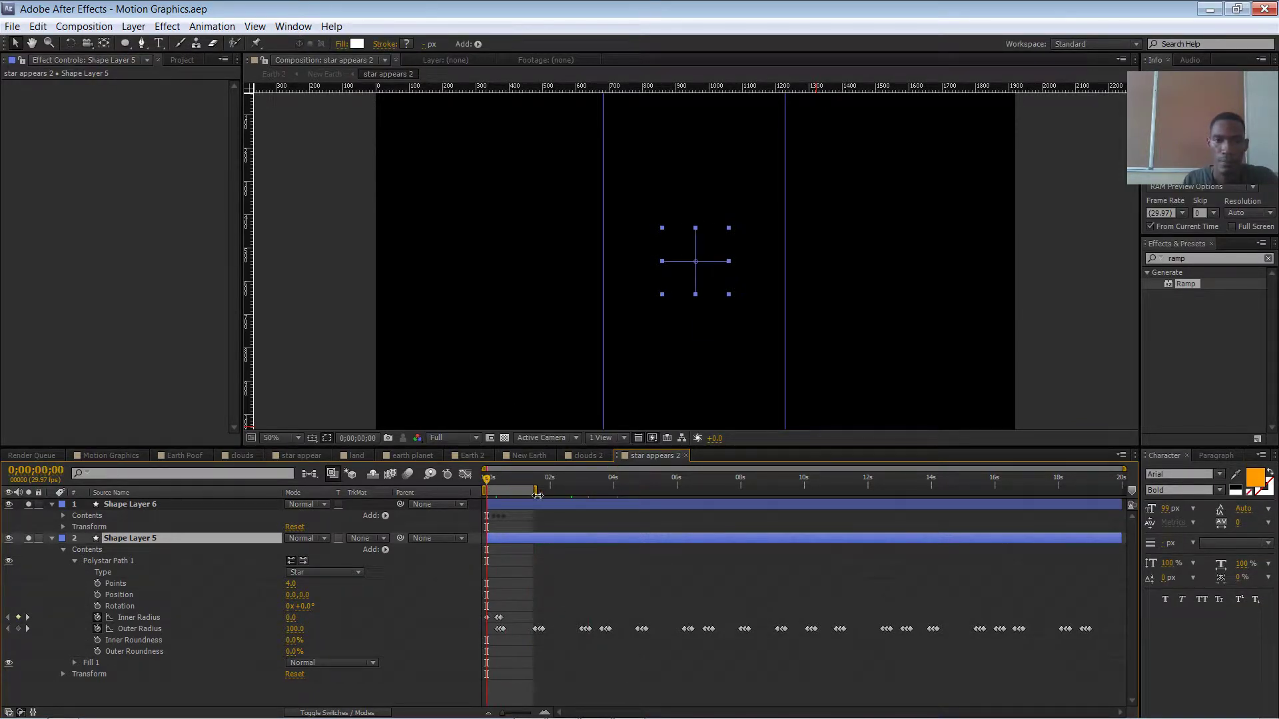
drag(535, 491, 1131, 515)
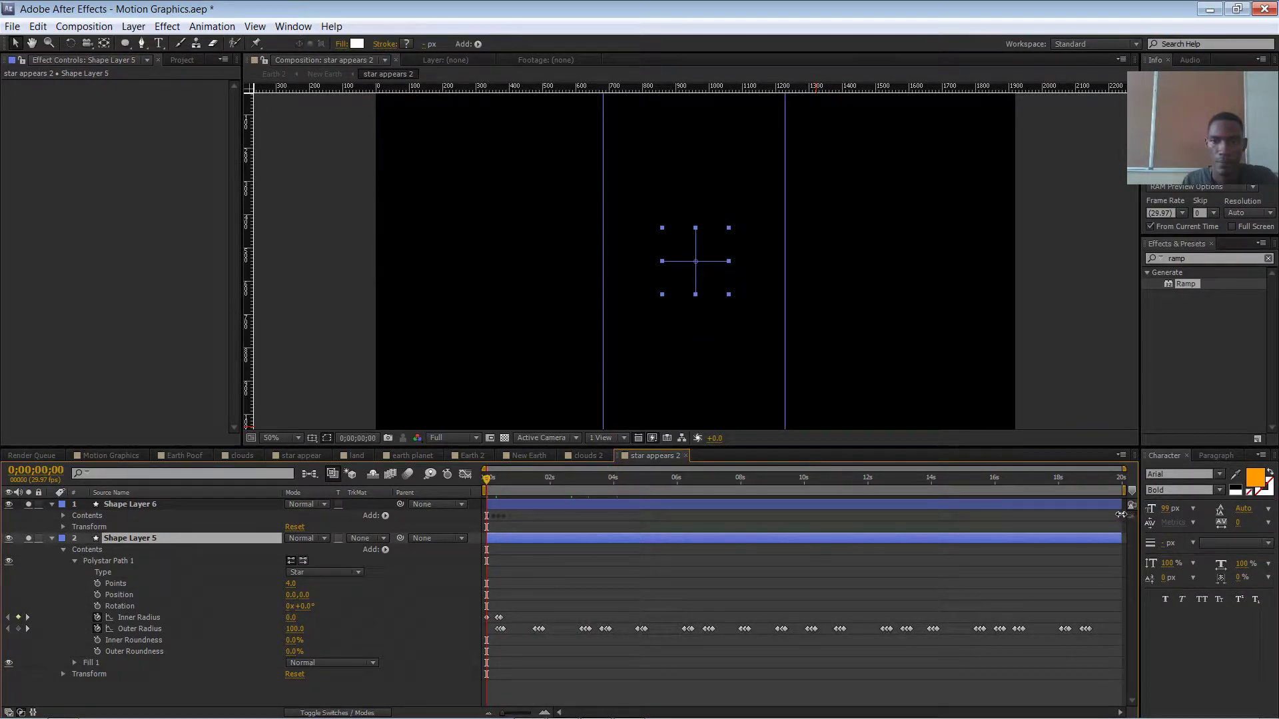
key(ctrl+s)
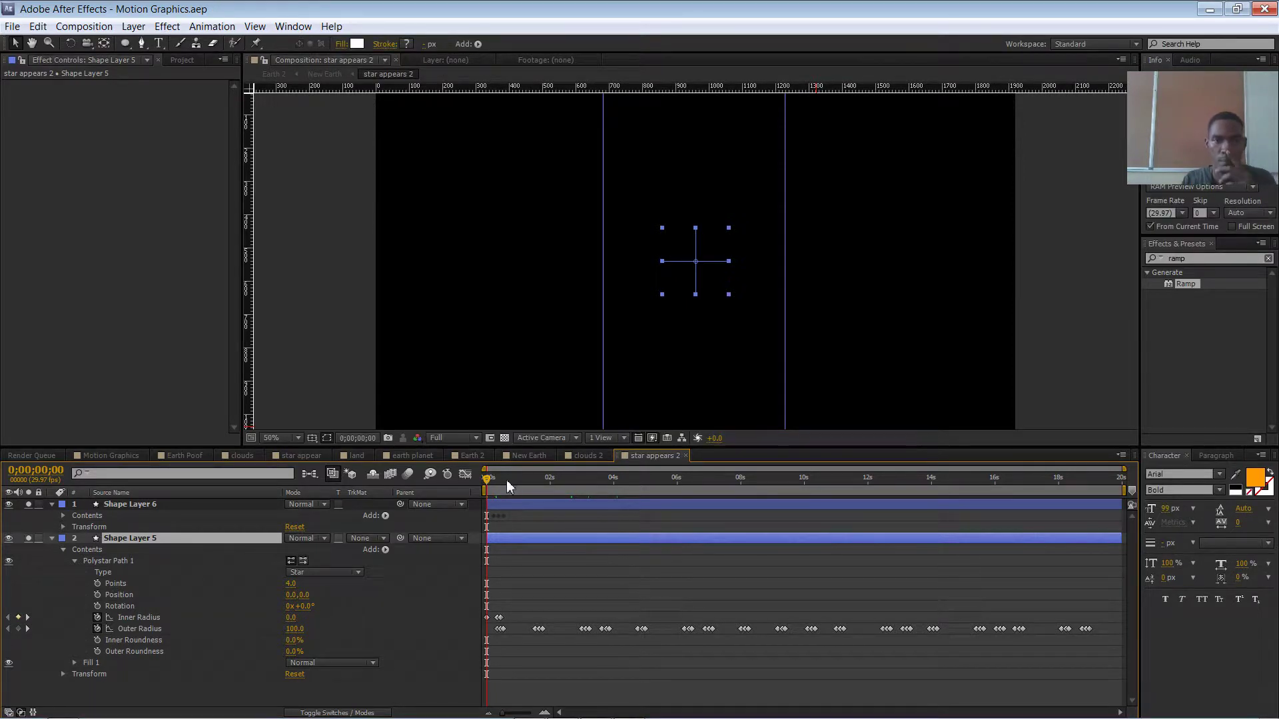
Scrub through the star appears 2 composition to check the repeating twinkles.
drag(507, 481, 578, 481)
drag(743, 475, 999, 449)
click(1049, 369)
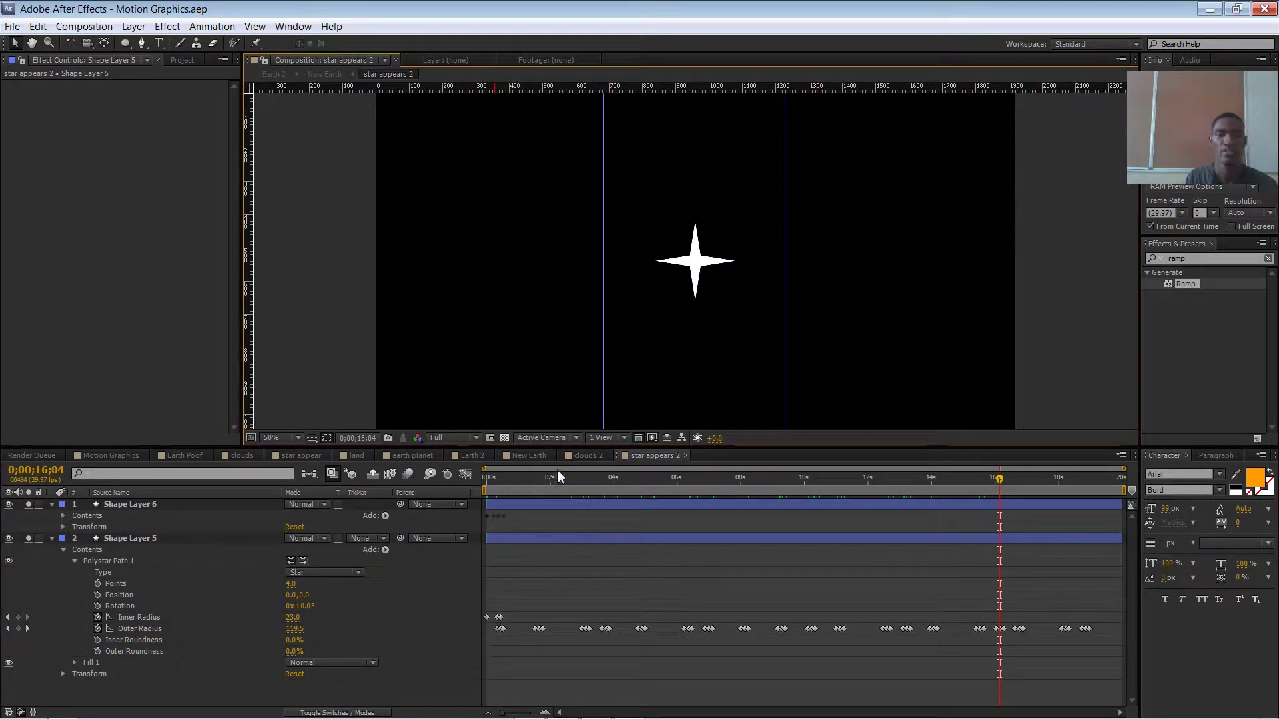
drag(557, 474, 577, 499)
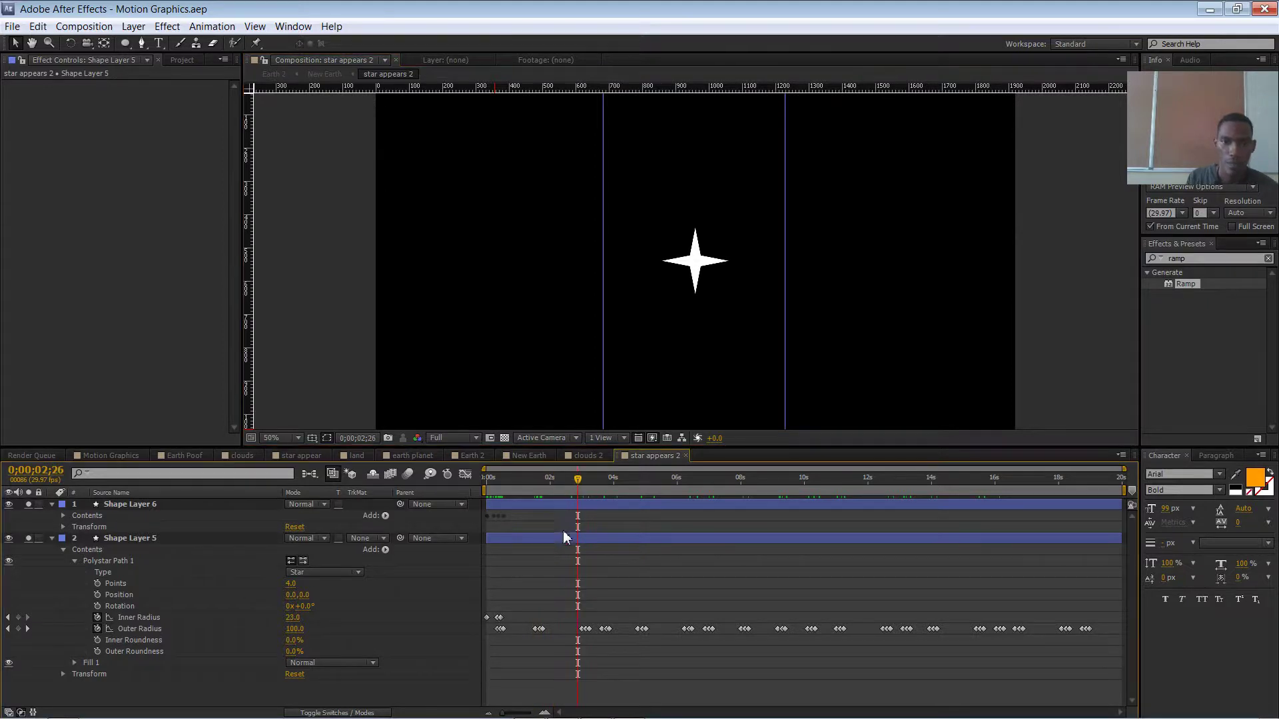
Expand the ring layer's contents and check its stroke width keyframes at about 0;00;00;10 against the star's radius keyframes.
click(64, 517)
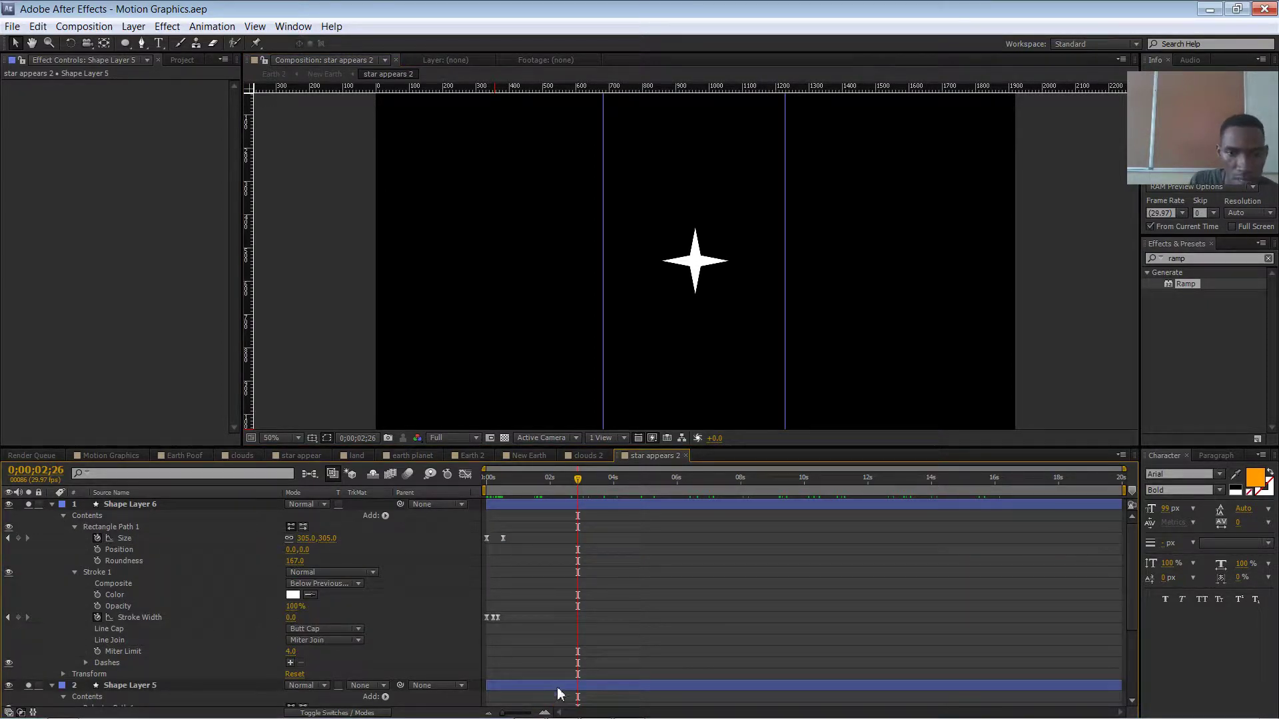
mouse_move(513, 480)
mouse_down()
mouse_move(445, 491)
mouse_move(497, 490)
mouse_up()
drag(510, 612, 485, 628)
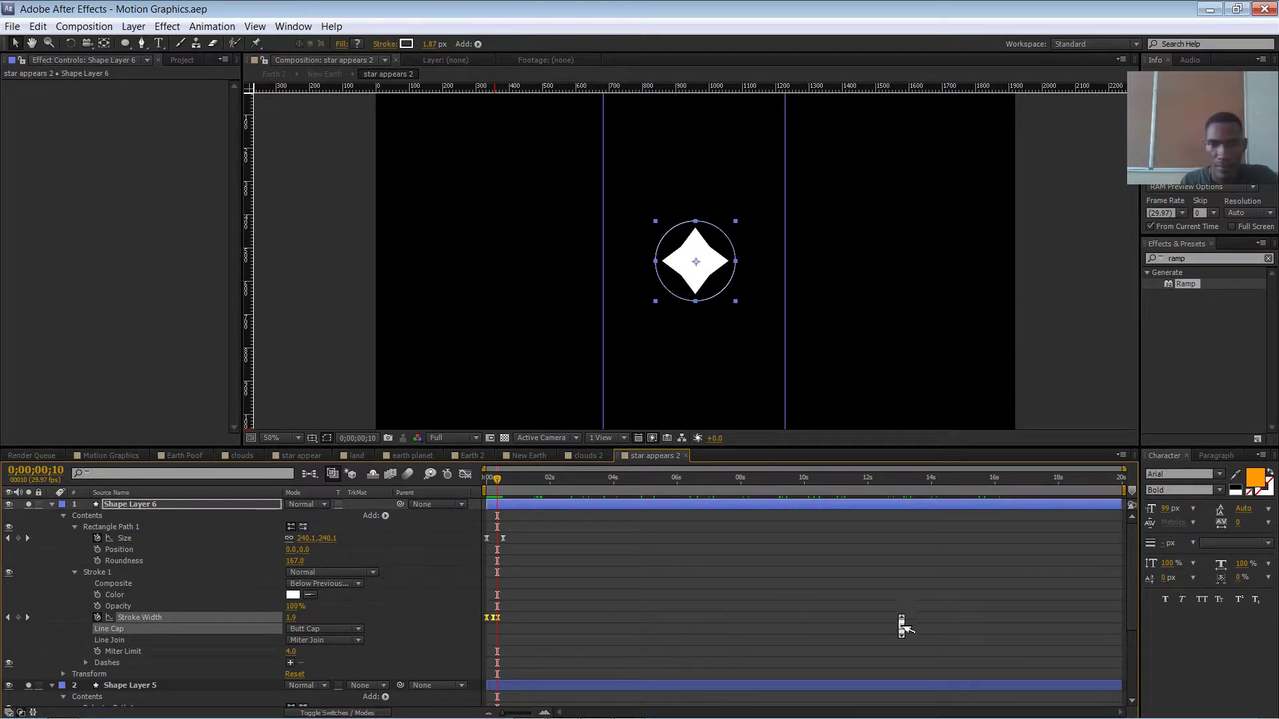
scroll(910, 631, down, 2)
scroll(831, 620, down, 2)
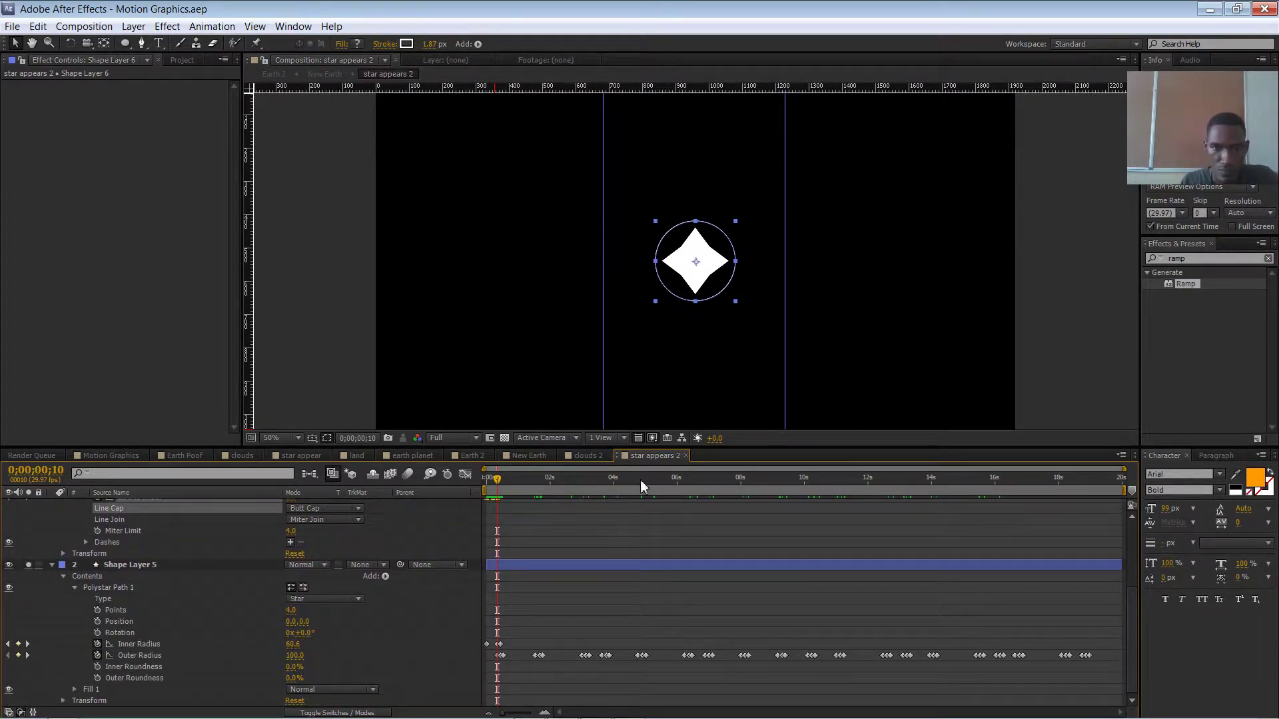
Scrub through the star's pulses up to about 14 seconds and save the project.
drag(643, 483, 685, 485)
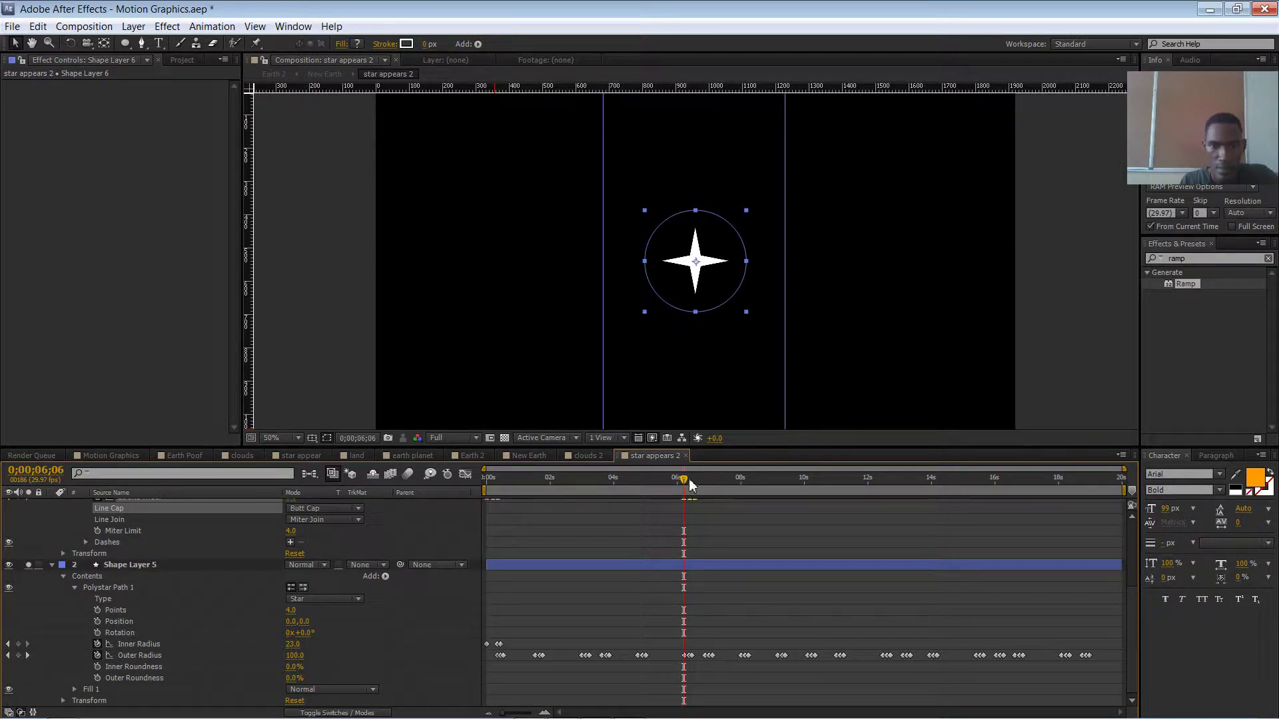
mouse_move(690, 485)
mouse_down()
mouse_move(653, 485)
mouse_move(897, 493)
mouse_up()
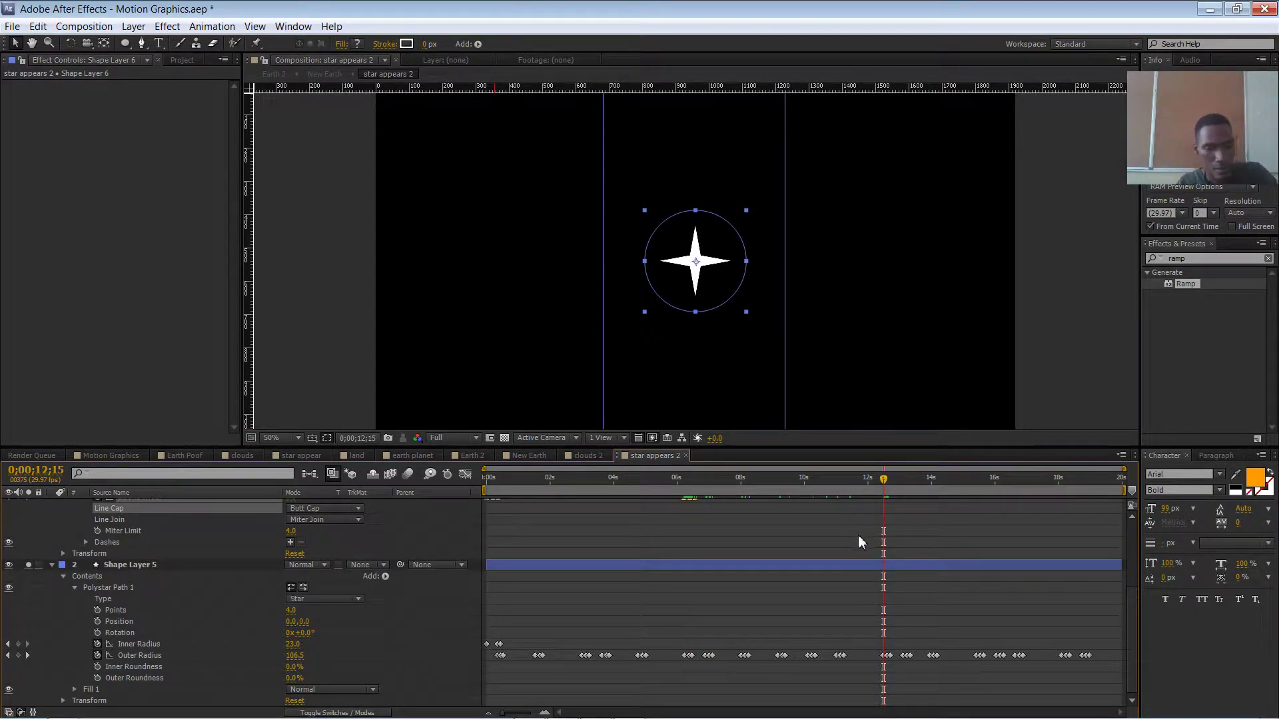
drag(883, 481, 649, 469)
drag(465, 474, 950, 447)
click(1048, 320)
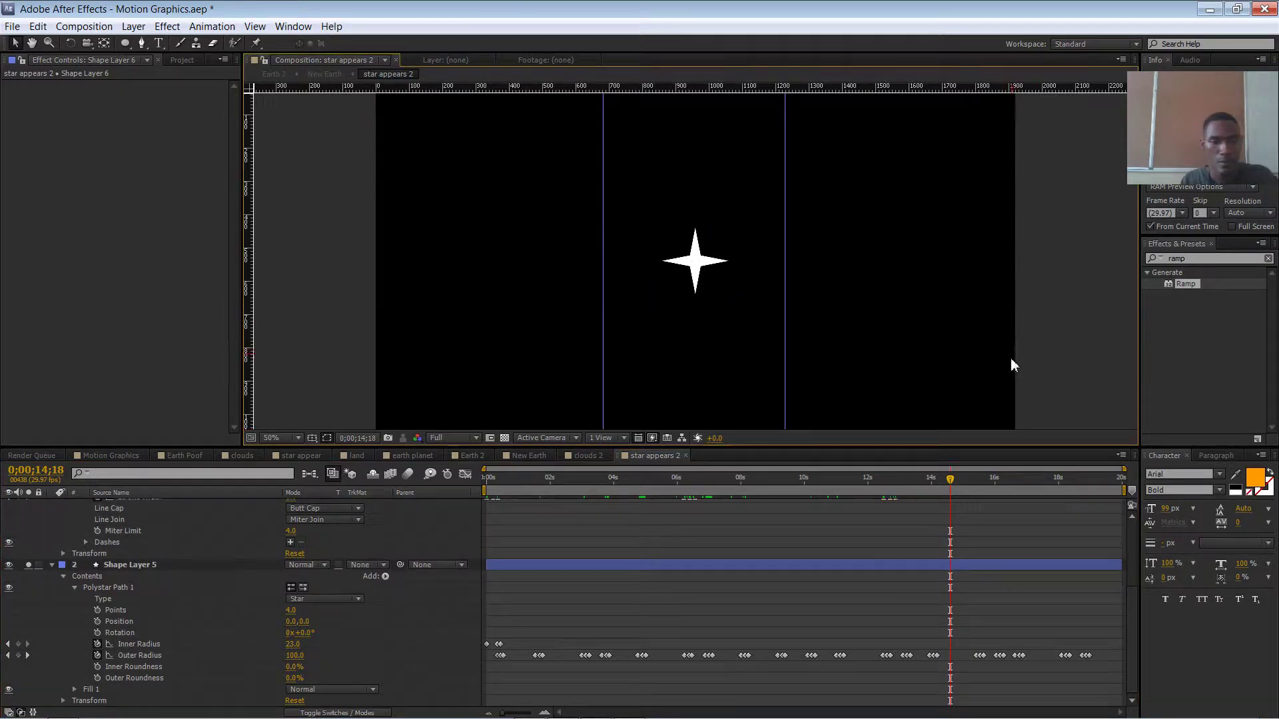
key(ctrl+s)
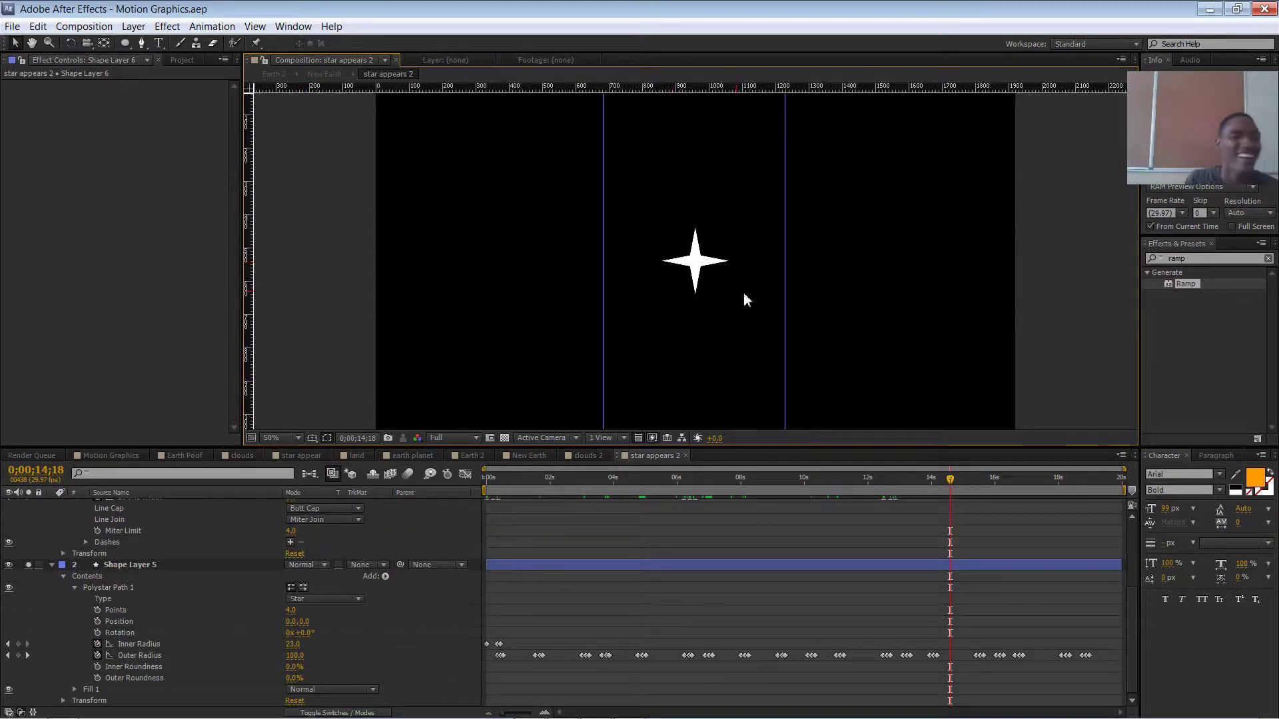
Preview the star's opening animation with its expanding ring, from the start to 0;00;00;08.
drag(951, 480, 366, 522)
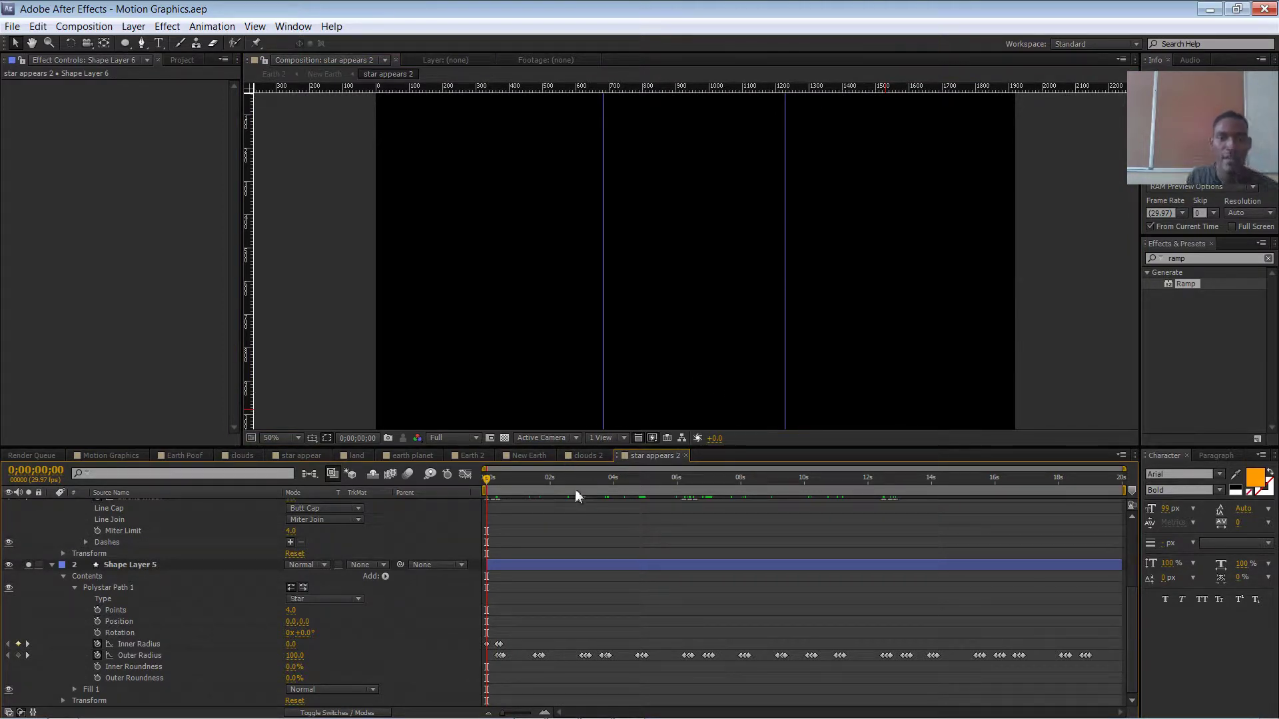
mouse_move(501, 481)
mouse_down()
mouse_move(593, 483)
mouse_move(470, 494)
mouse_move(494, 492)
mouse_up()
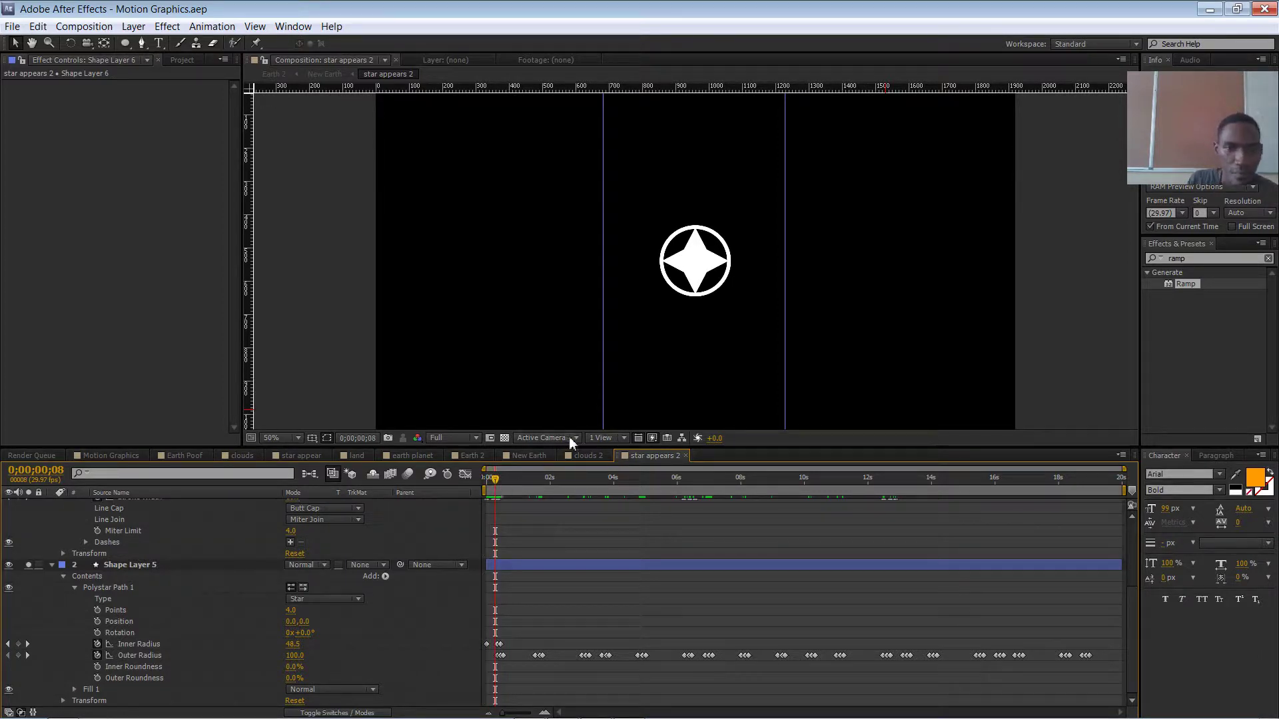
click(1191, 258)
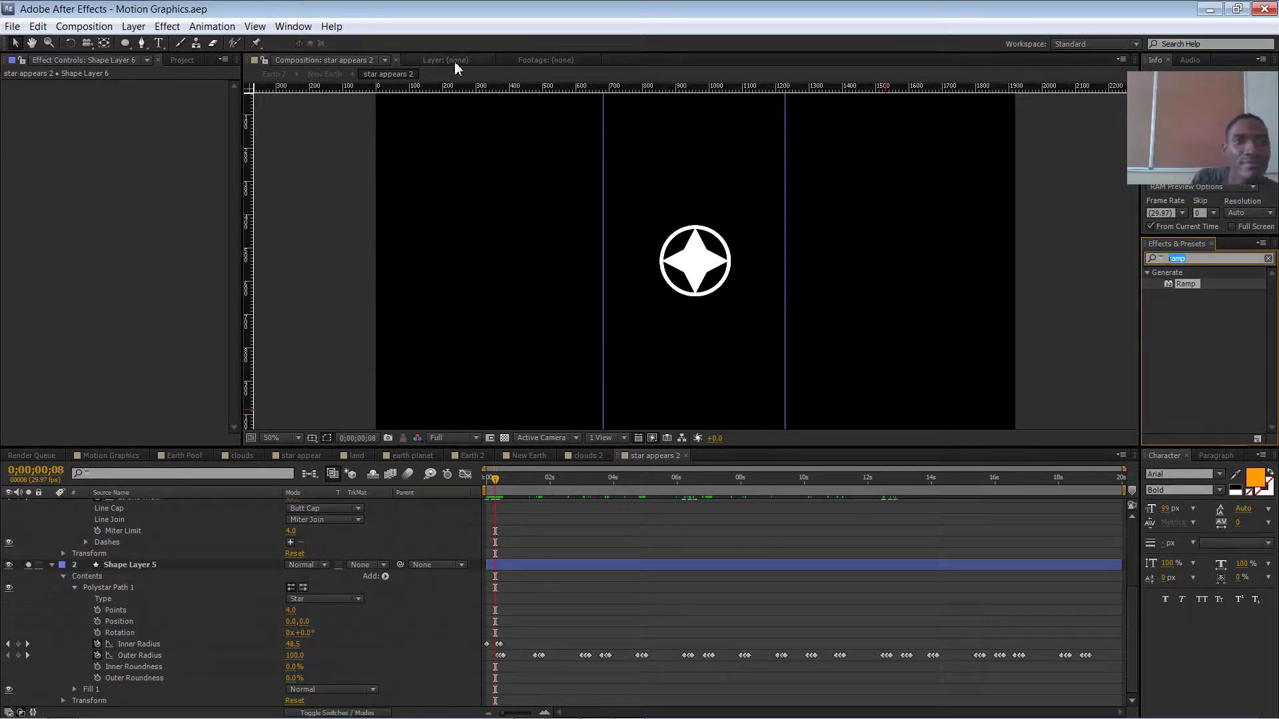
Look at the star in the New Earth and Earth 2 compositions, scrubbing Earth 2 to 0;00;00;25.
click(525, 456)
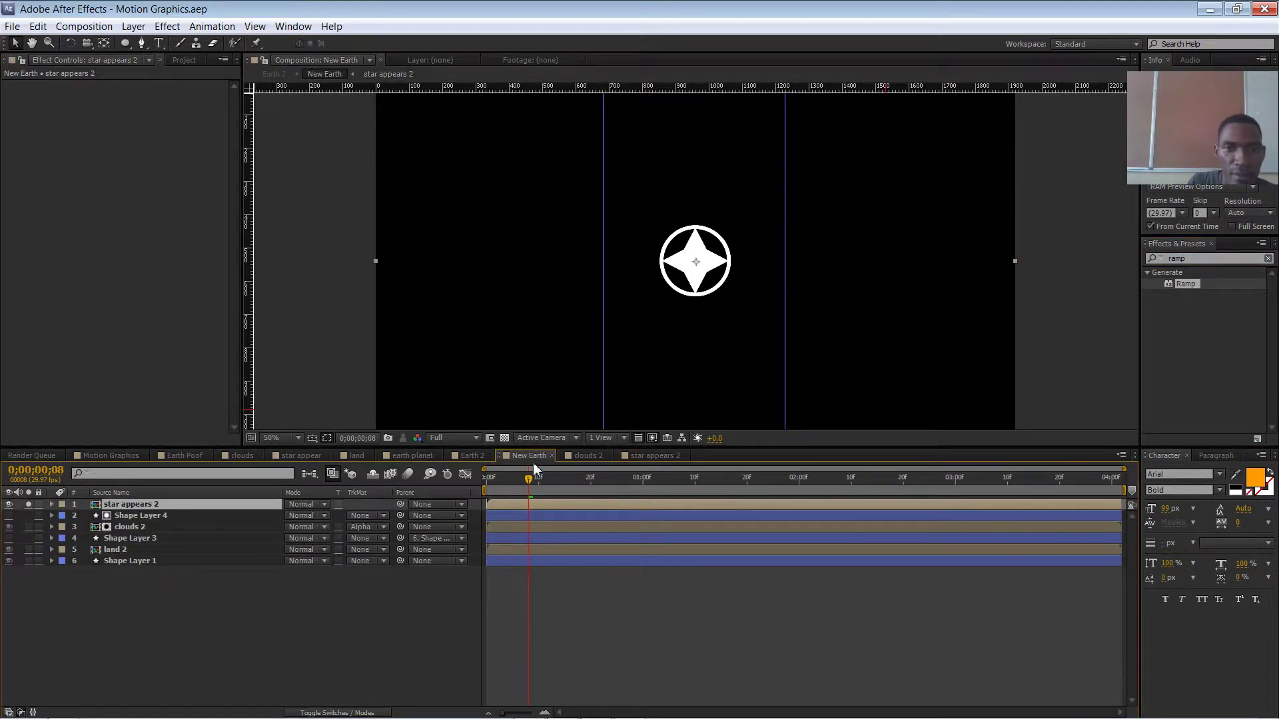
click(471, 456)
mouse_move(505, 481)
mouse_down()
mouse_move(493, 479)
mouse_move(528, 479)
mouse_up()
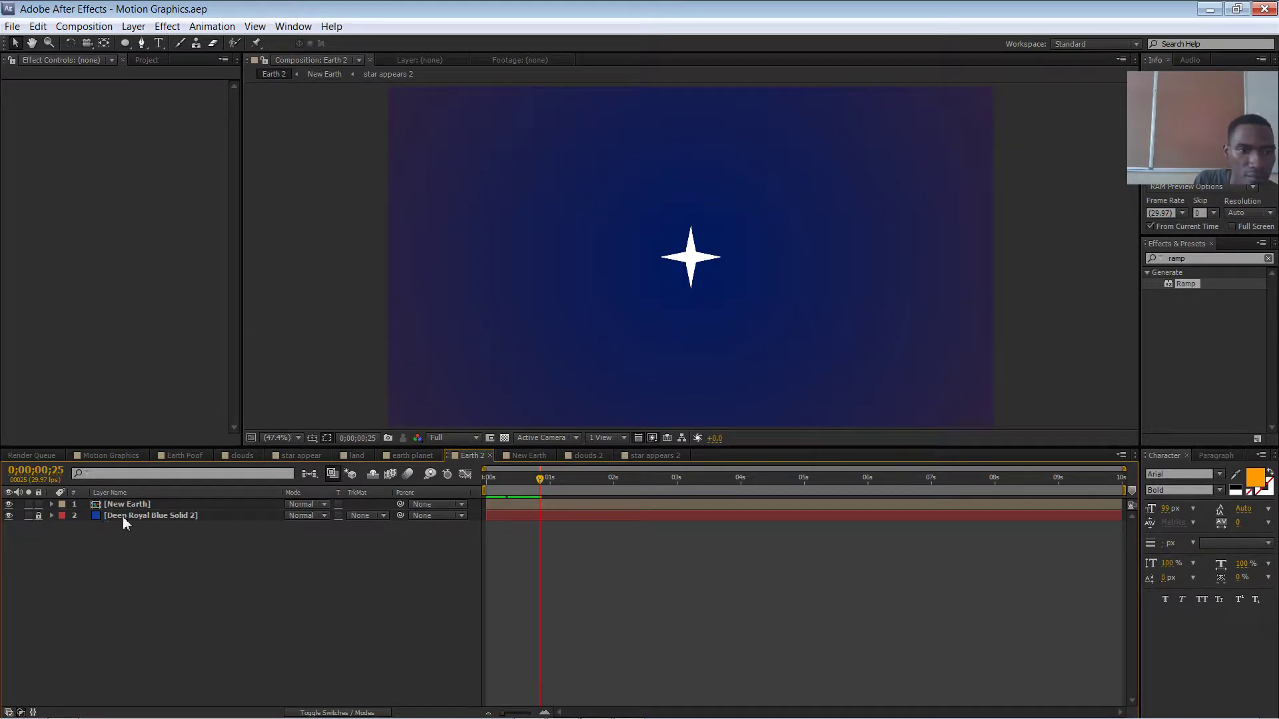
Delete the star appears 2 layer from the New Earth composition.
click(528, 456)
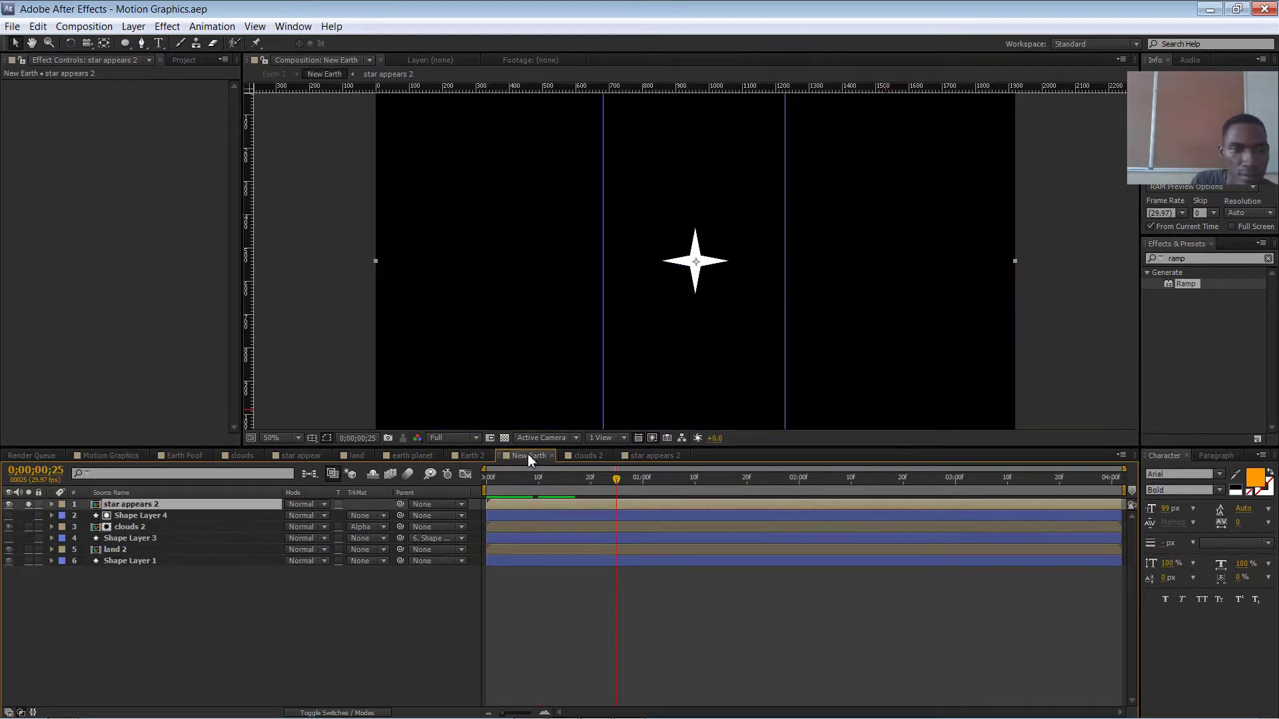
click(153, 581)
click(143, 505)
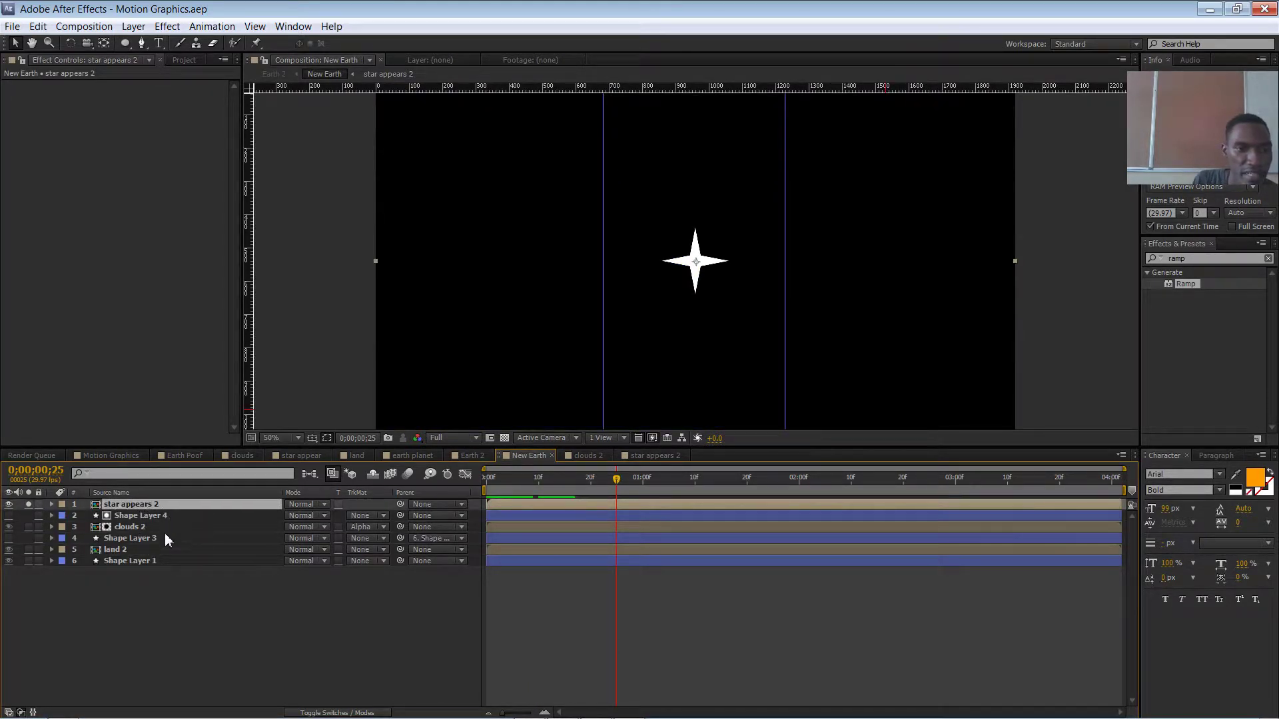
key(Delete)
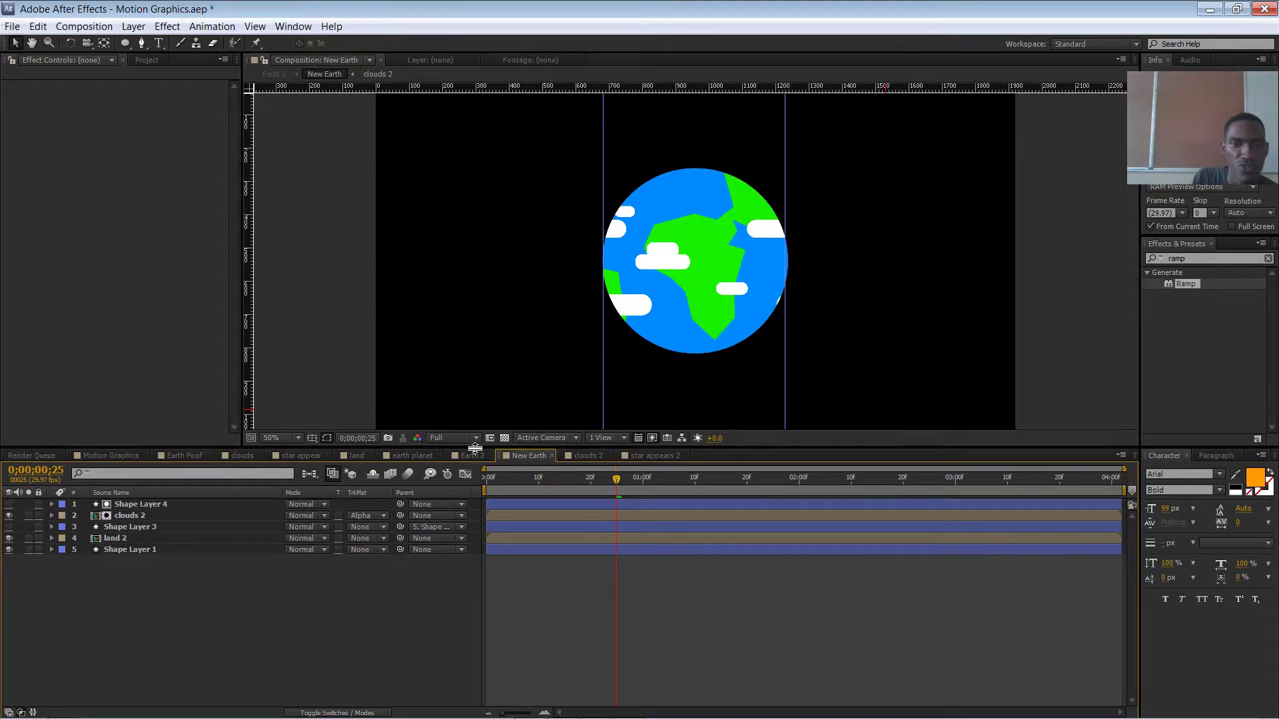
Add the star appears 2 composition to Earth 2 as a layer above New Earth.
click(472, 456)
click(146, 59)
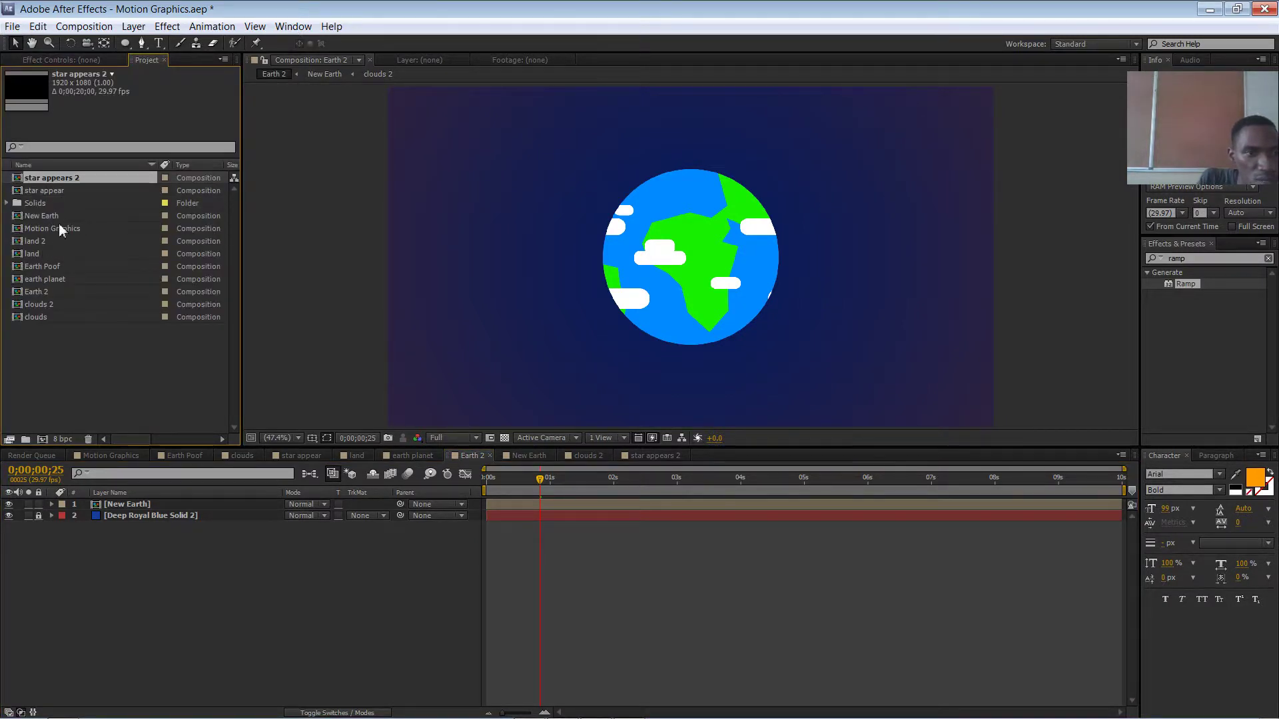
drag(128, 496, 125, 500)
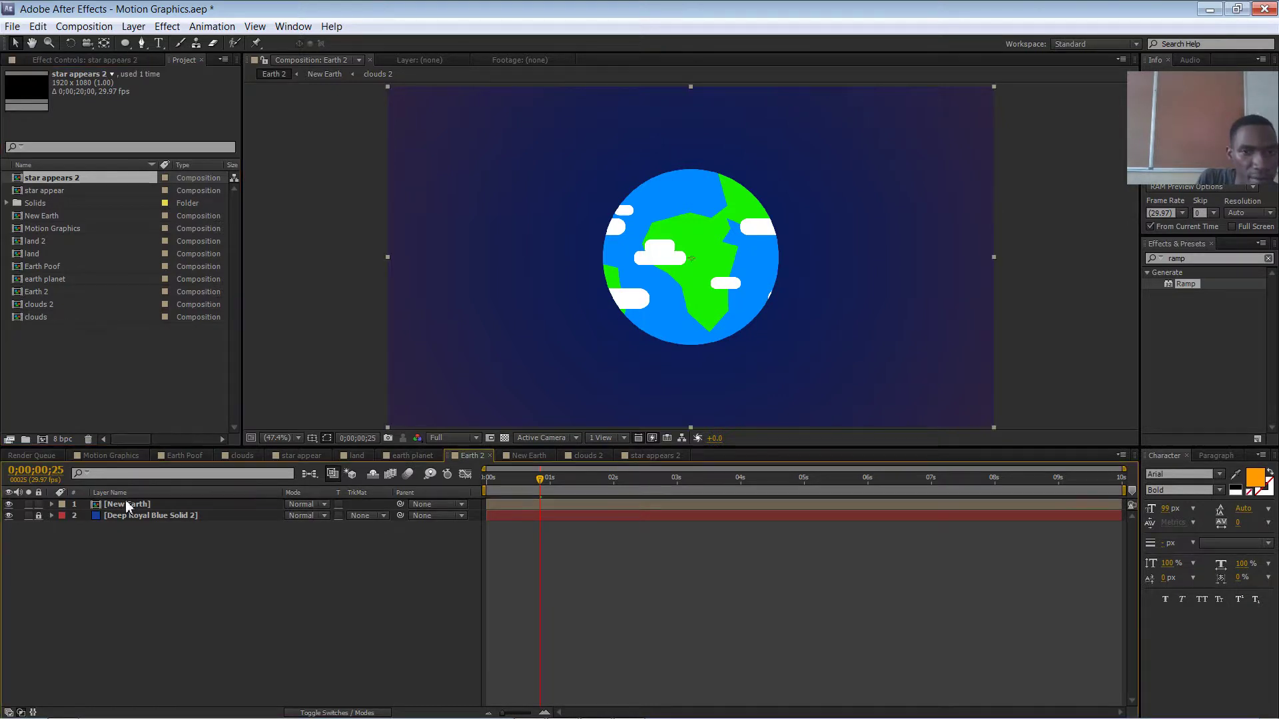
Try moving the star off the Earth to the upper right of the scene and undo the moves.
drag(697, 258, 797, 251)
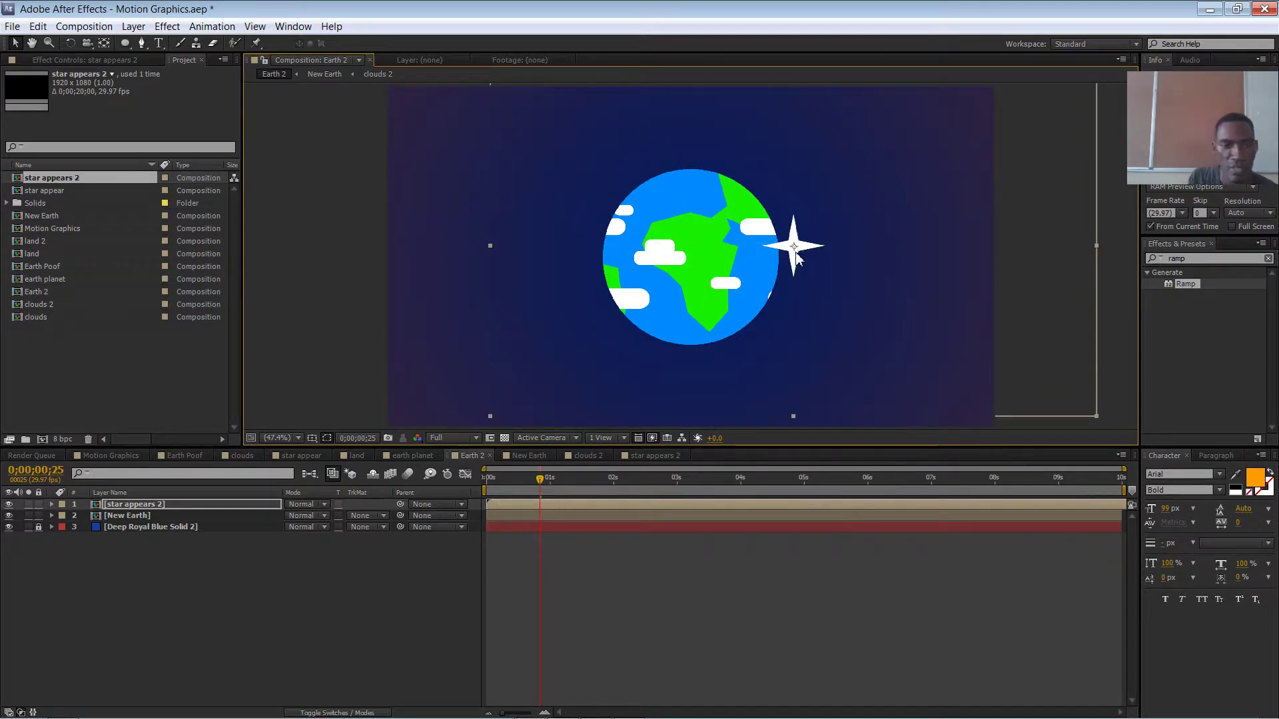
key(ctrl+z)
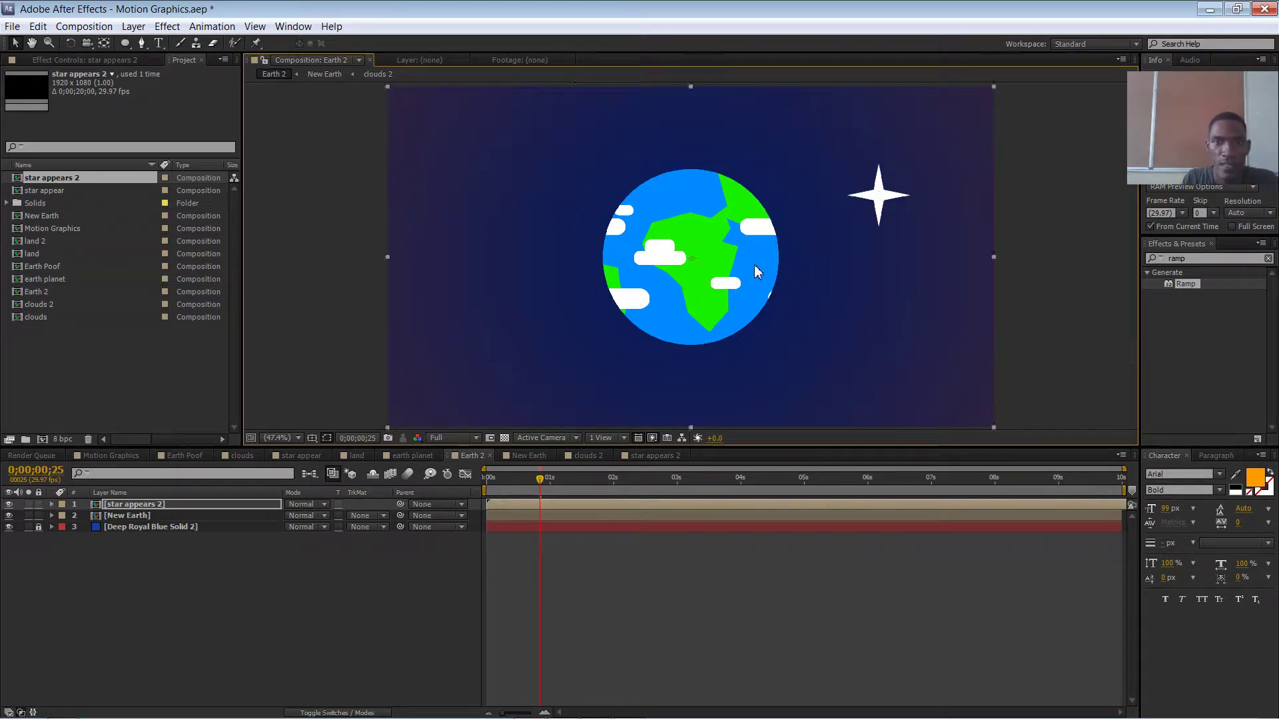
key(ctrl+z)
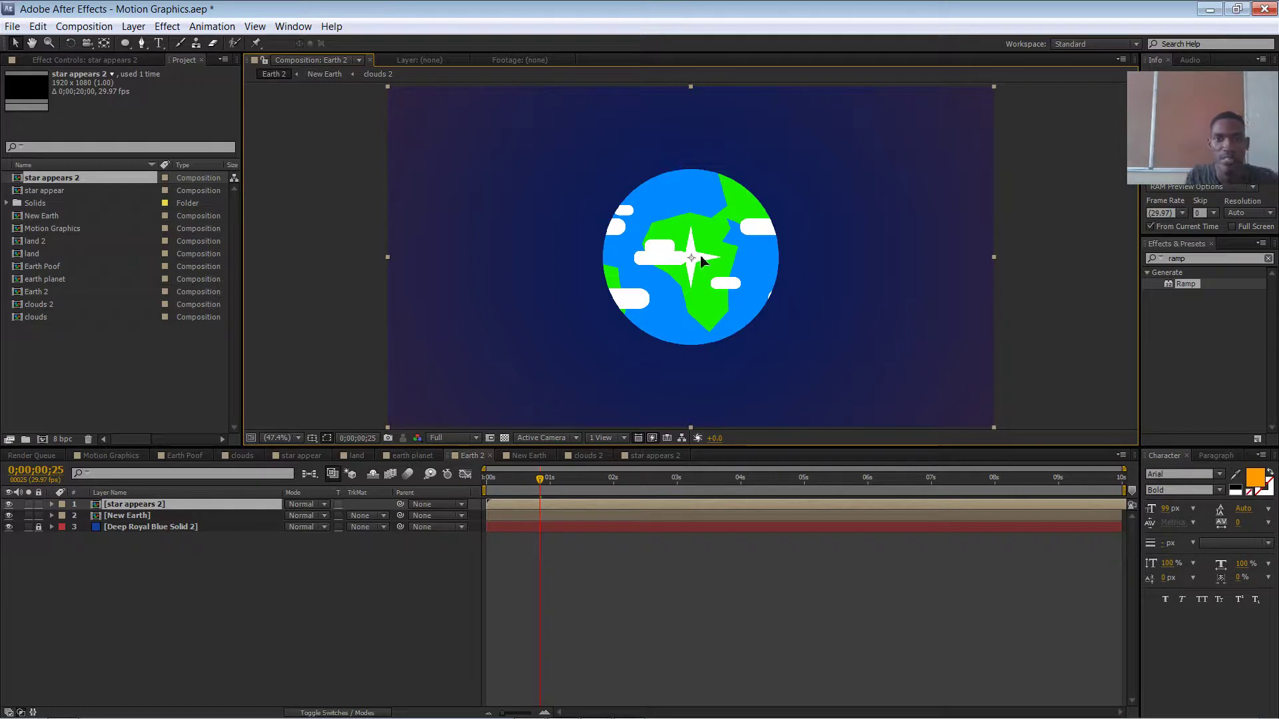
Crop the star appears 2 composition to a region of interest of about 544 x 452 px around the star and ring, and return to Earth 2.
double_click(701, 259)
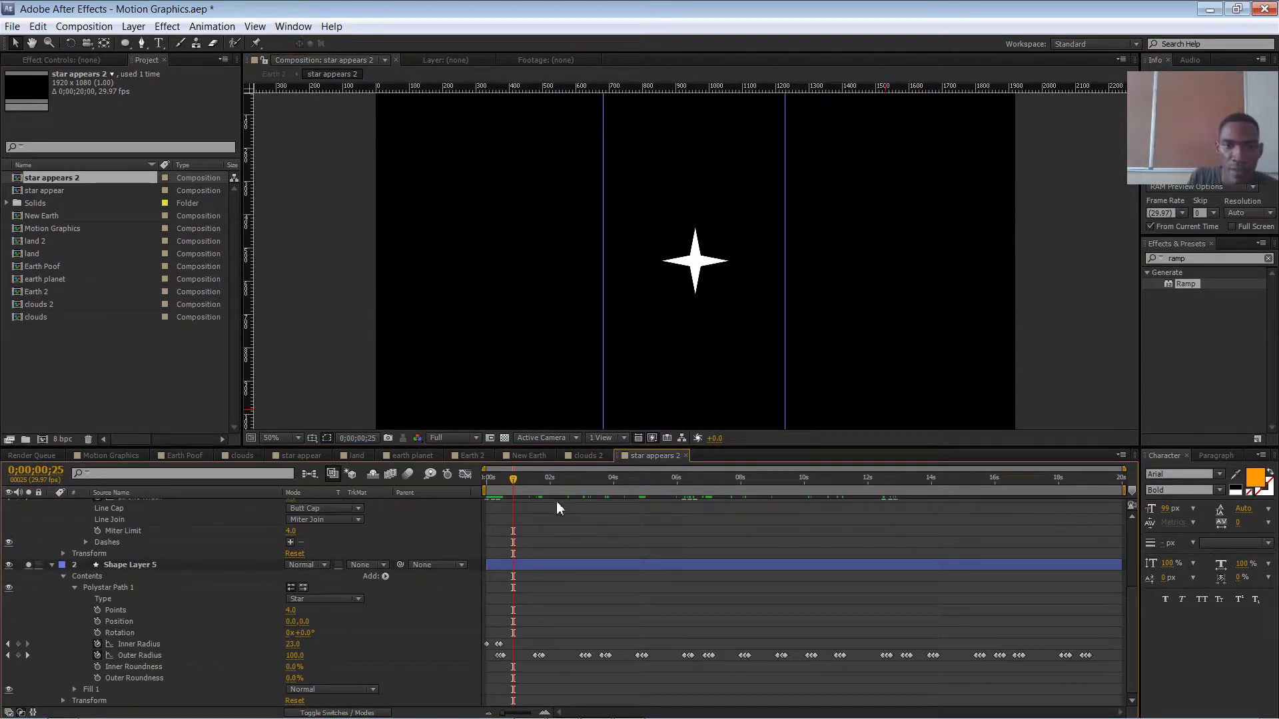
drag(587, 479, 614, 483)
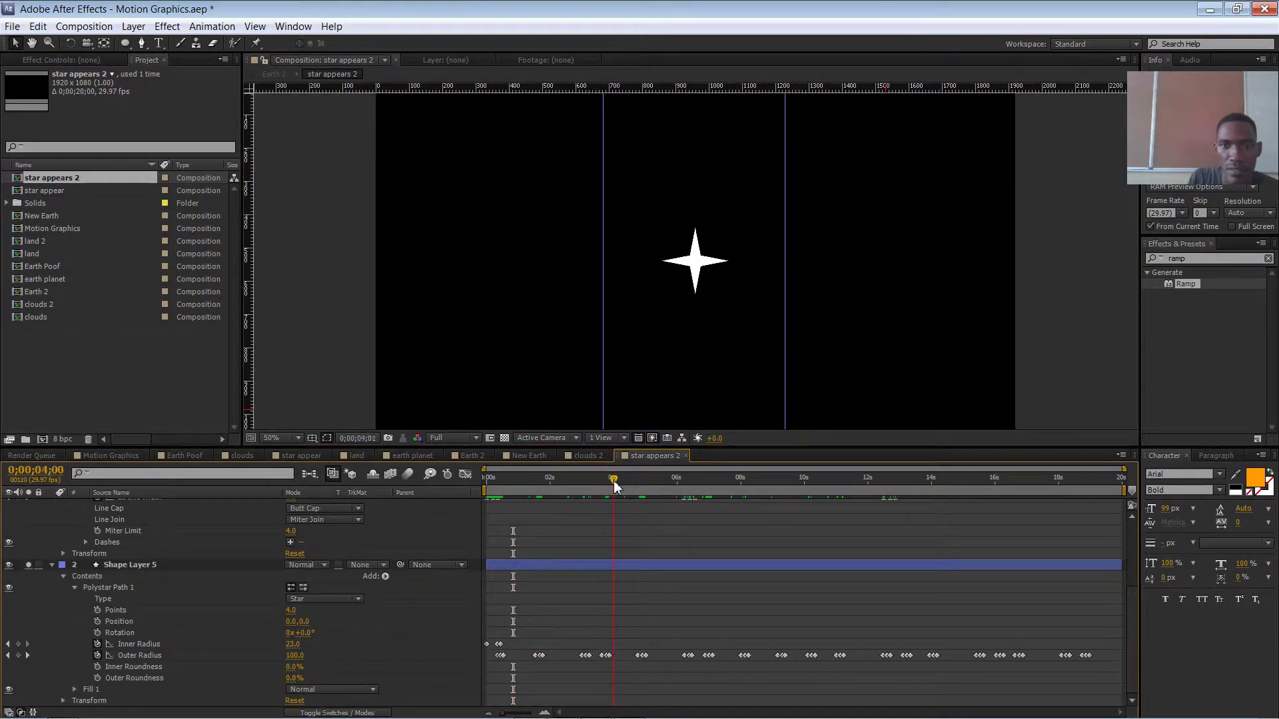
drag(509, 489, 498, 485)
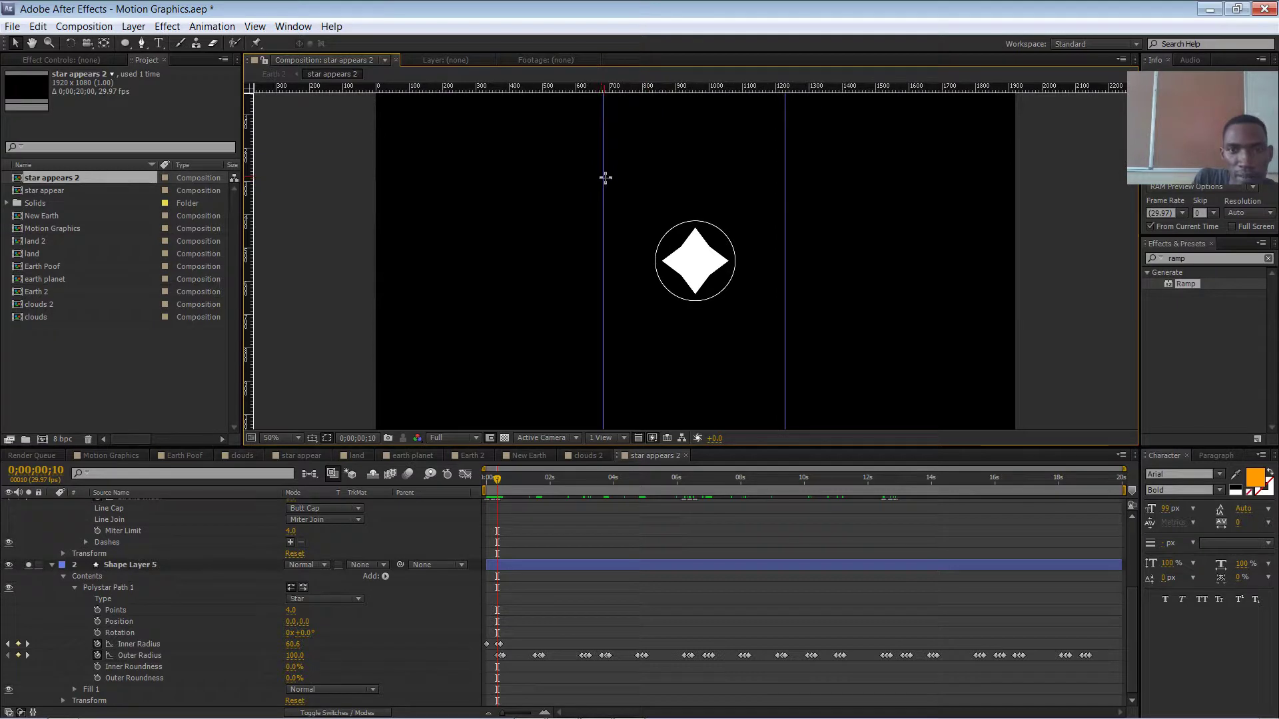
drag(602, 179, 787, 333)
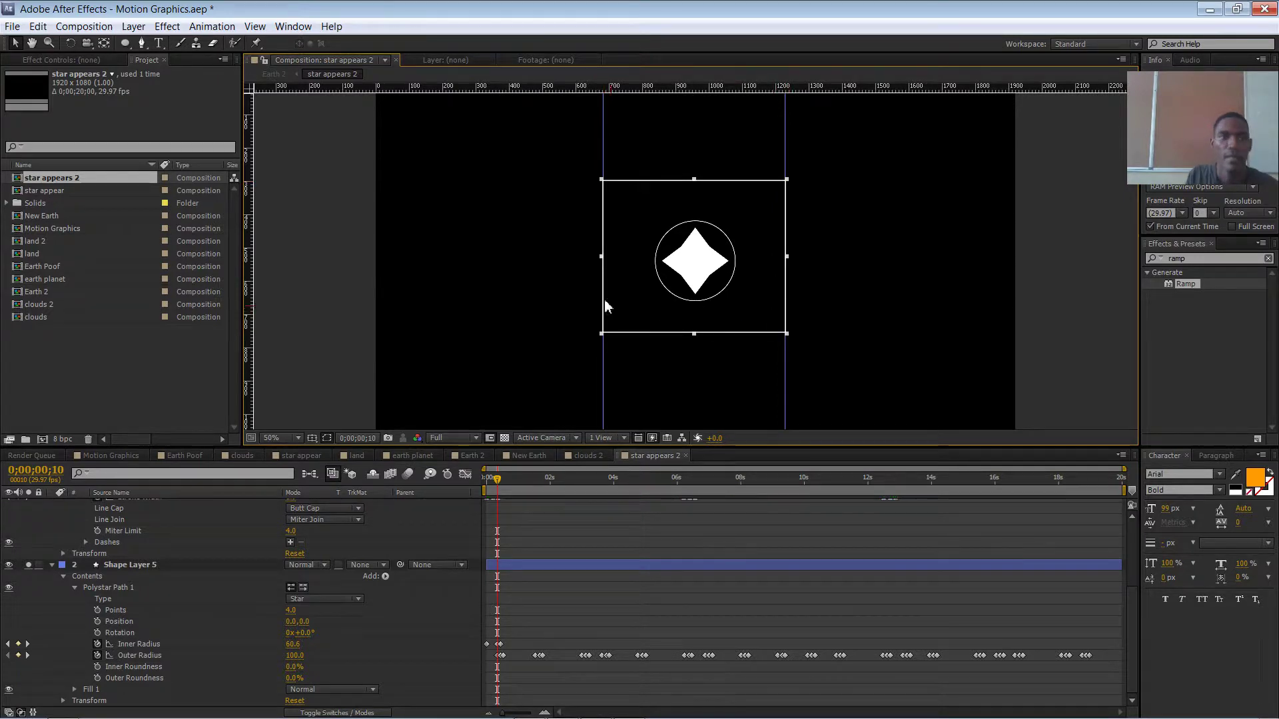
click(98, 30)
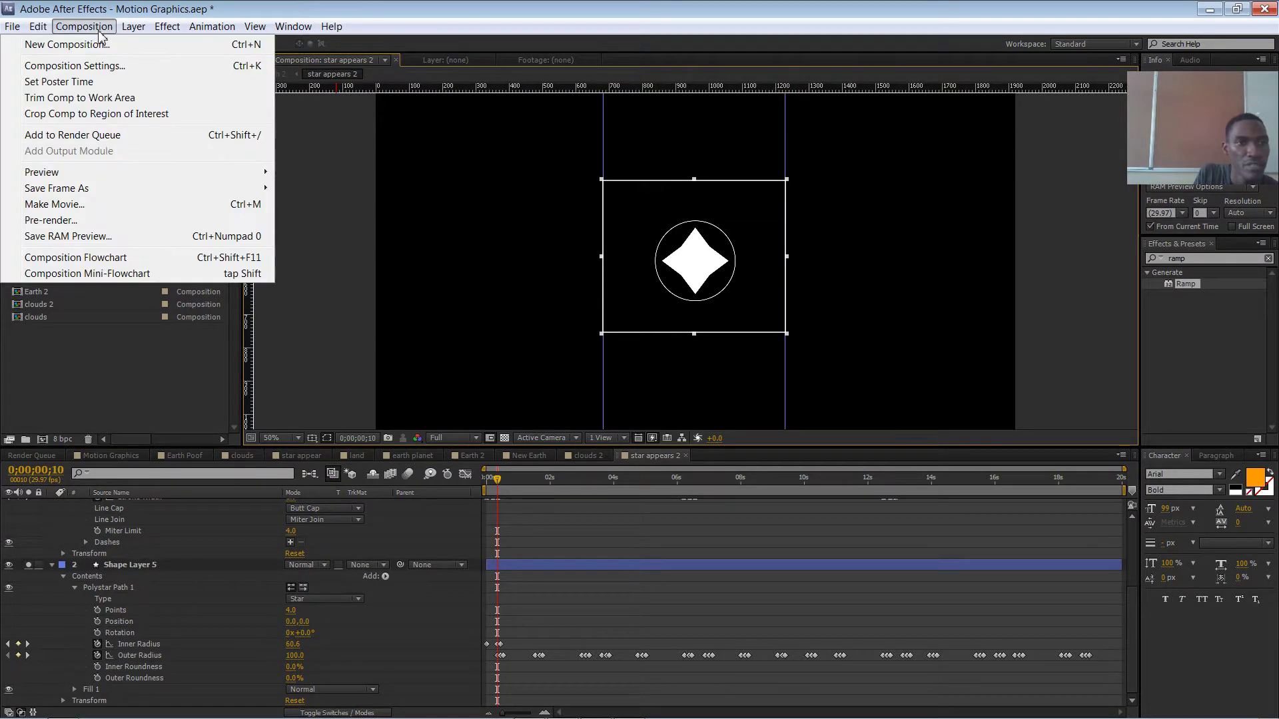
click(78, 114)
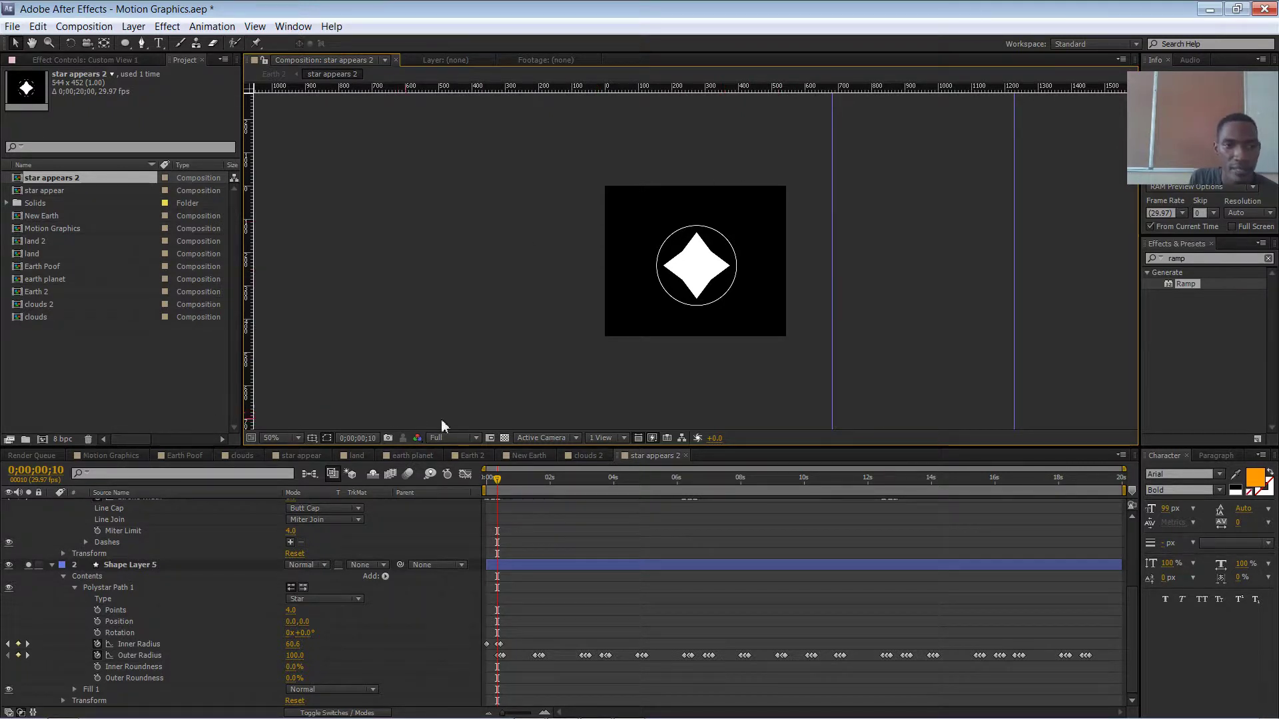
click(471, 455)
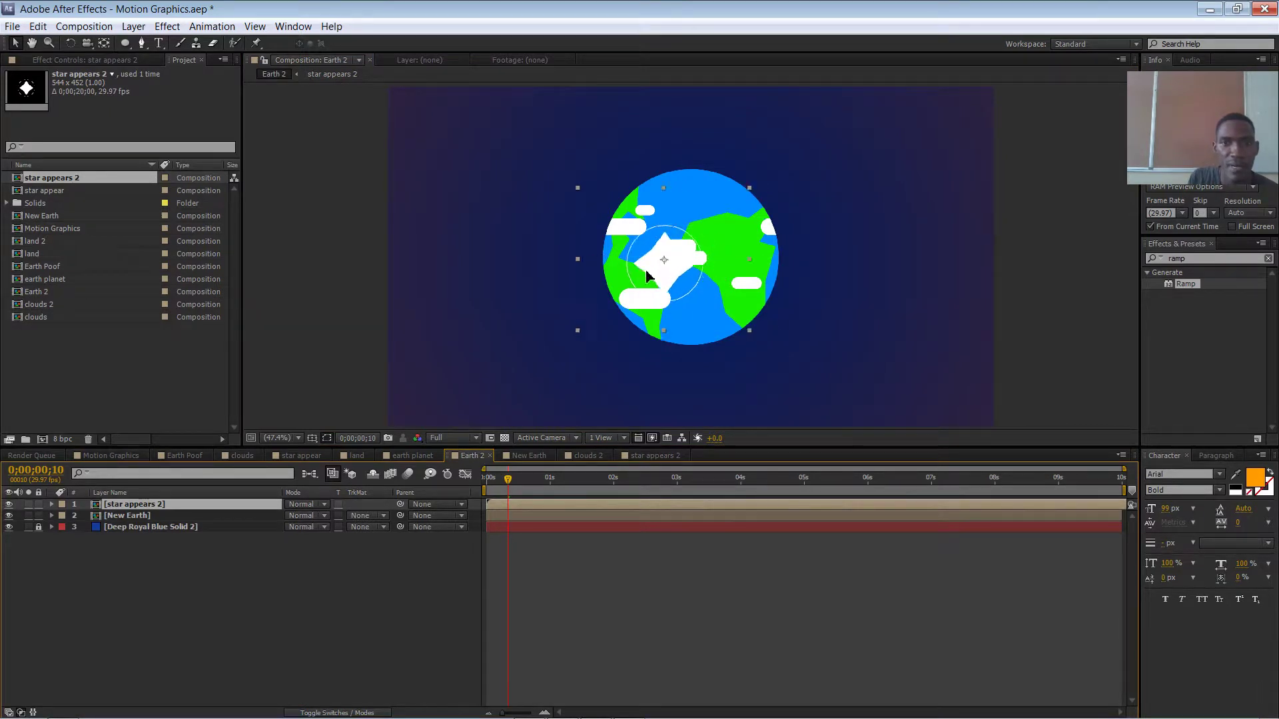
Move the star appears 2 layer to the upper-left area of the Earth 2 scene, scale it to about a third, and preview it.
drag(646, 274, 459, 193)
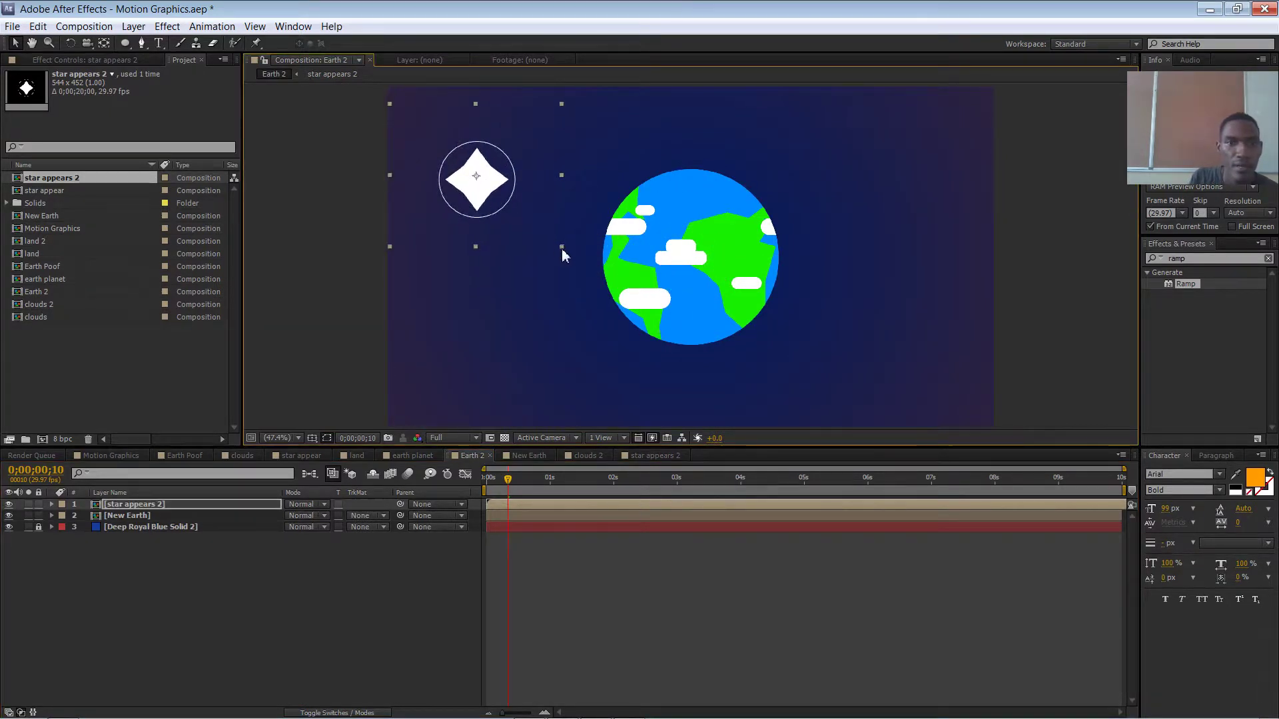
drag(563, 250, 510, 198)
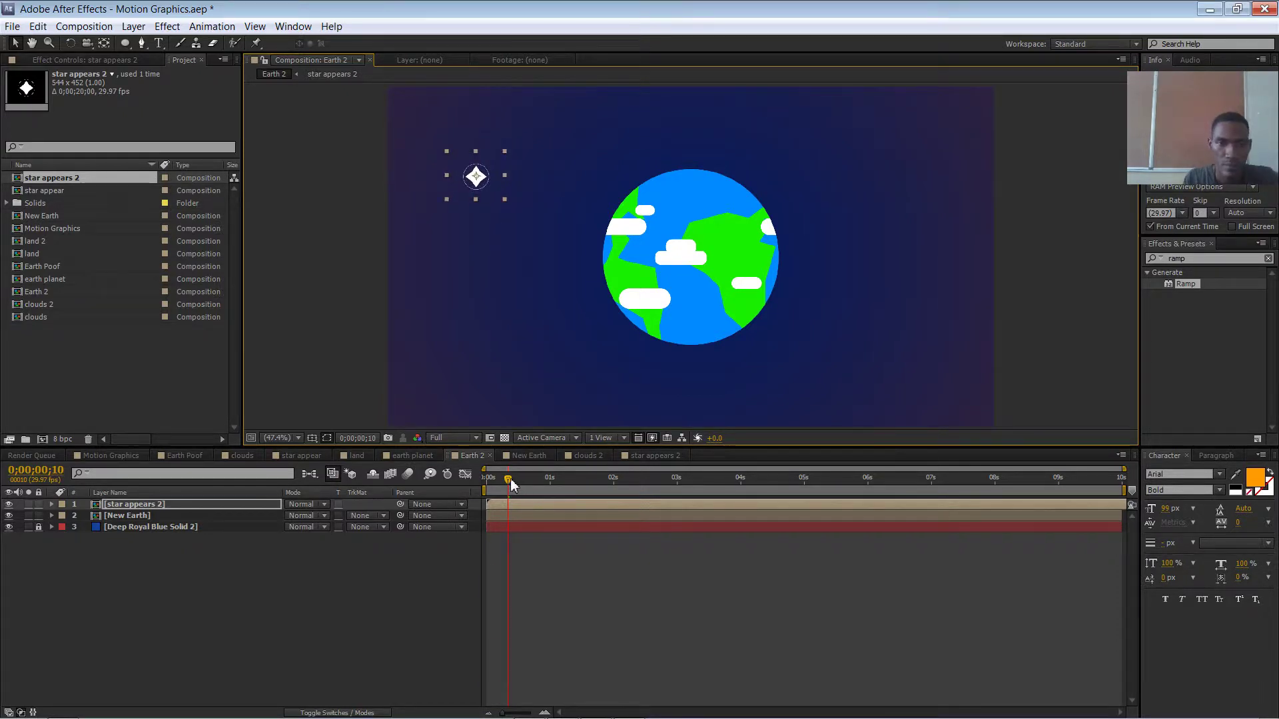
drag(509, 479, 552, 492)
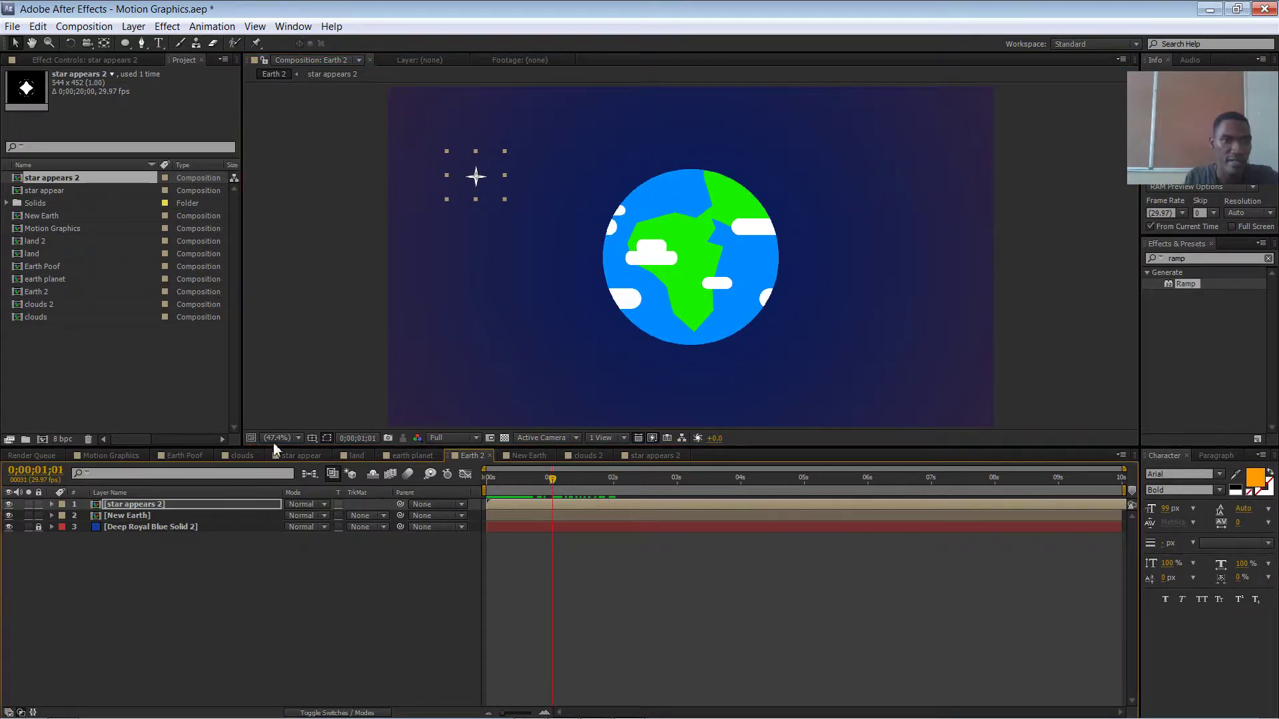
Duplicate the star twice, place one smaller copy just below and right of the original, and start its layer about 0.3 s in.
key(ctrl+d)
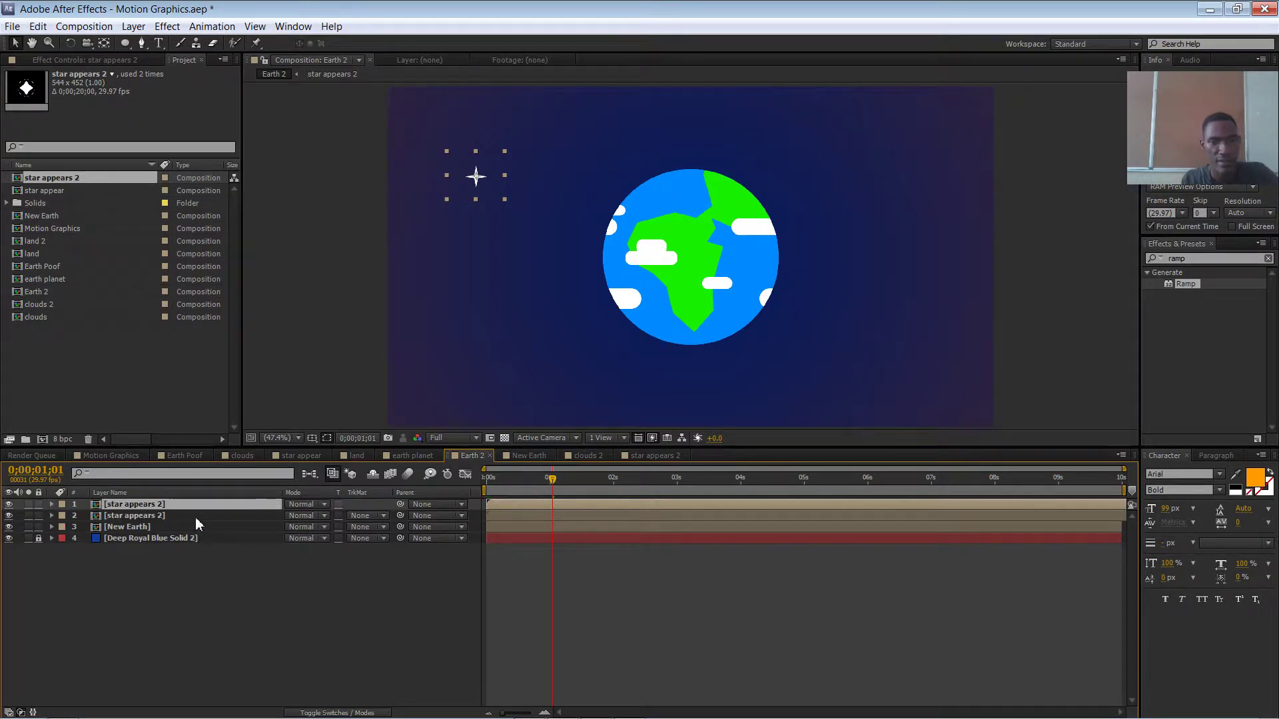
key(ctrl+d)
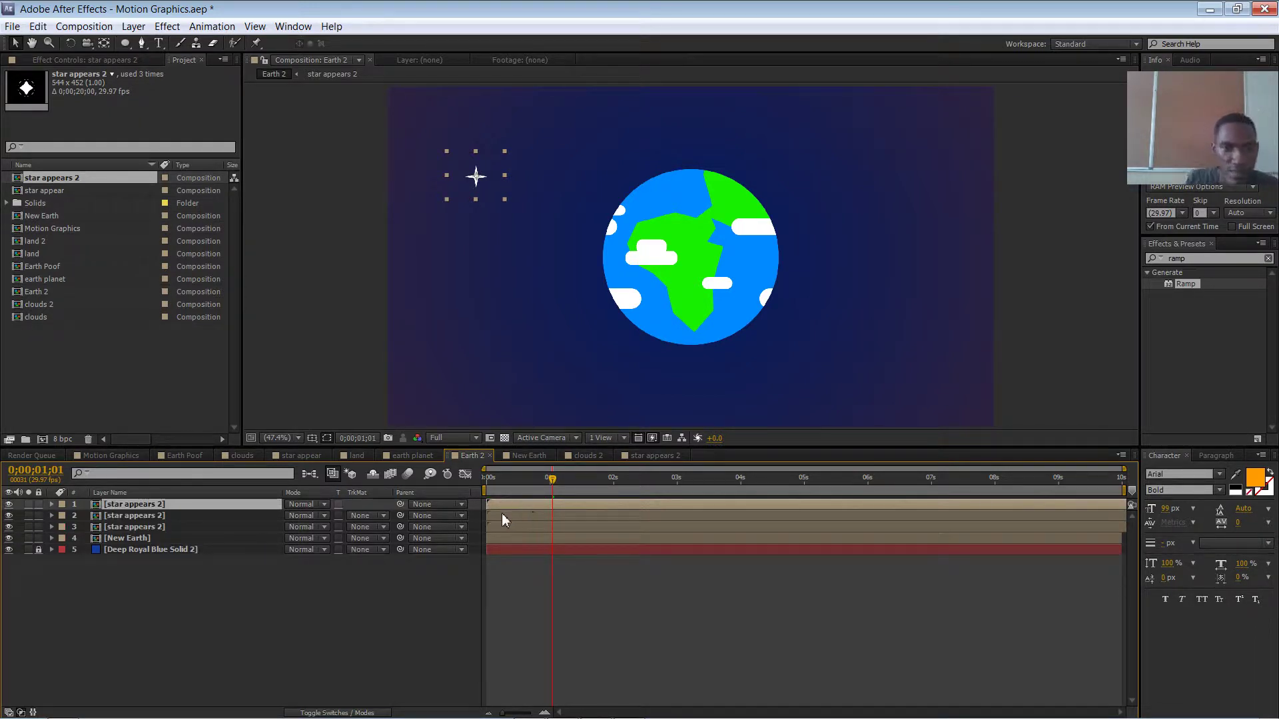
drag(477, 177, 520, 237)
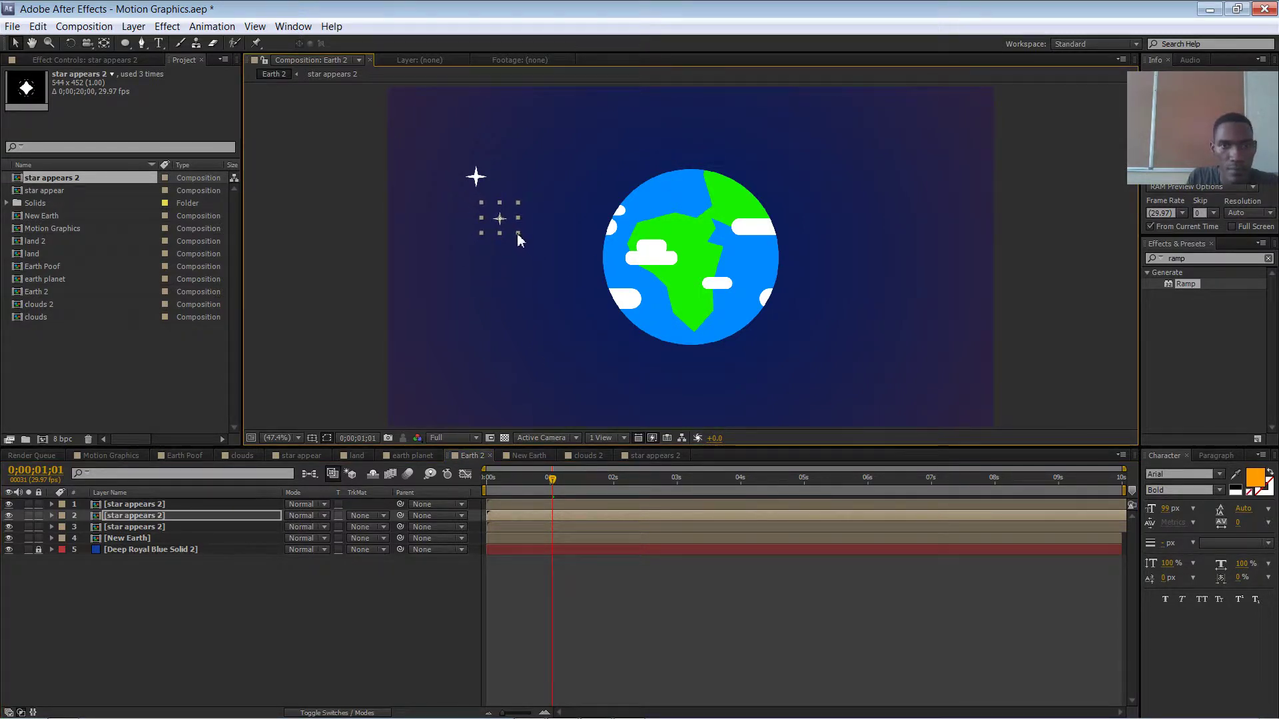
click(504, 519)
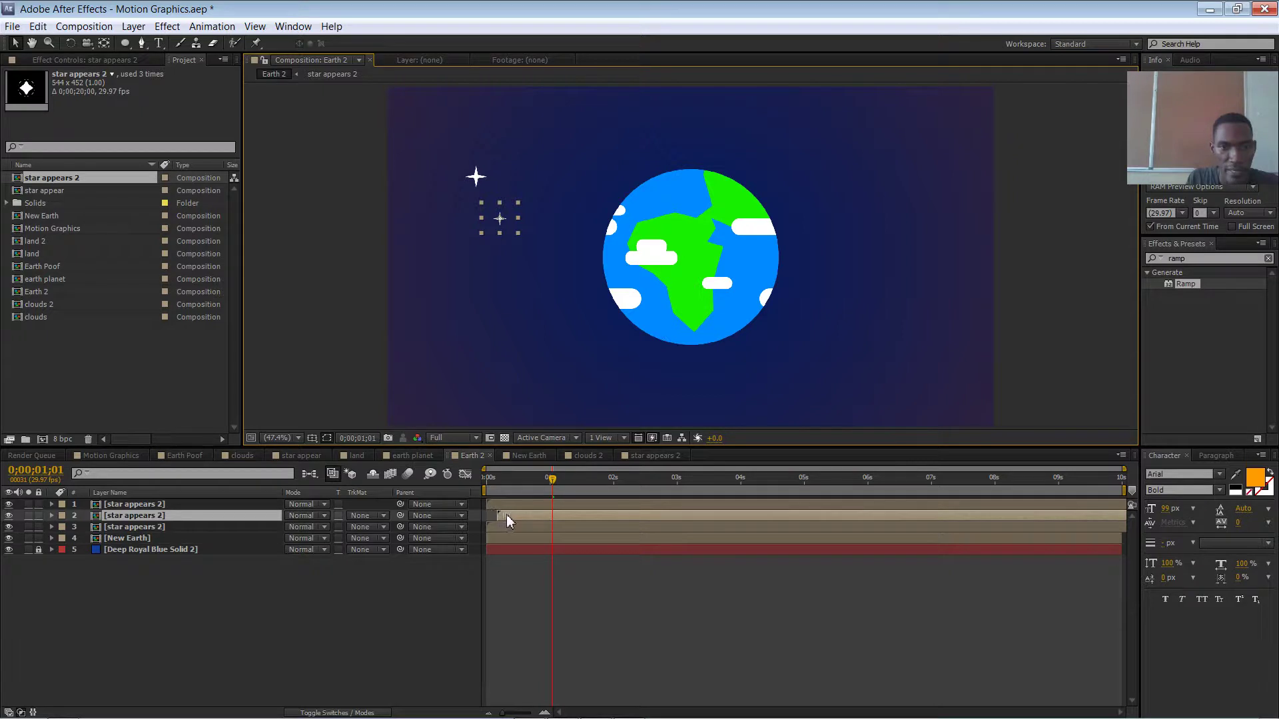
drag(506, 521, 514, 521)
Start the top star layer about 0.6 s in, place it right of the first star, shrink it, and preview the animation.
drag(494, 478, 558, 505)
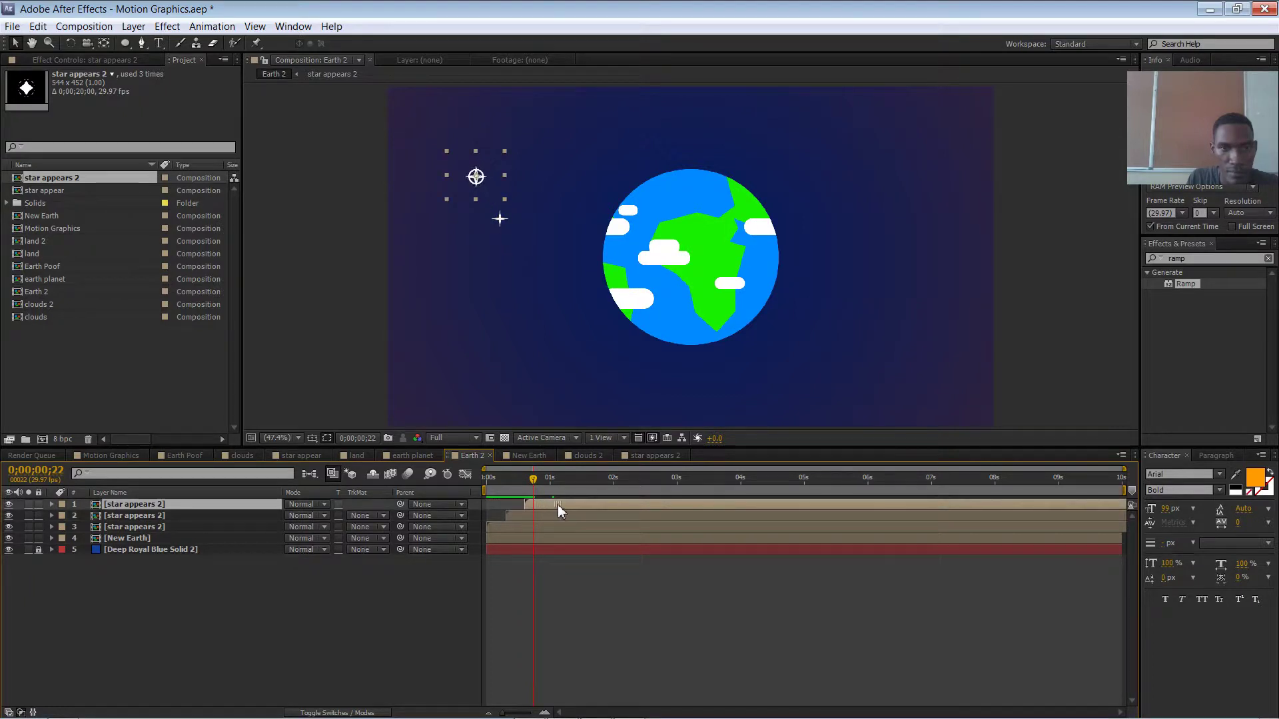
drag(476, 176, 545, 148)
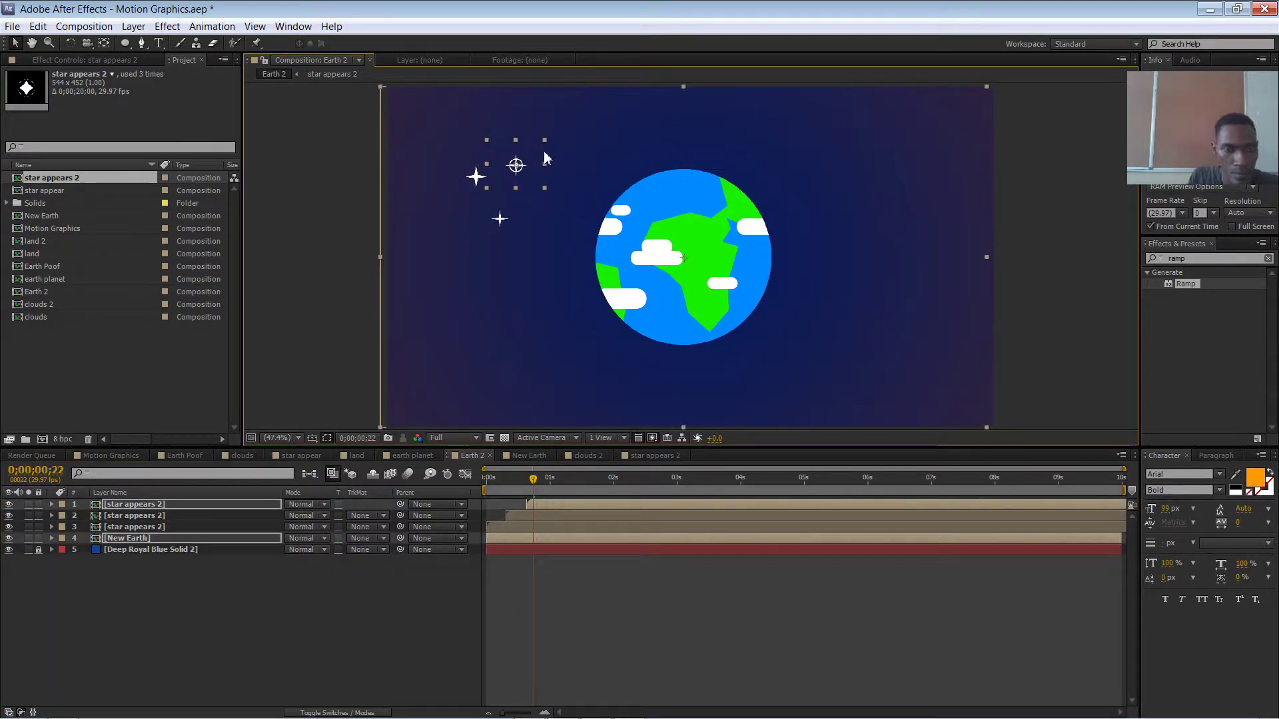
key(ctrl+z)
click(378, 239)
click(527, 166)
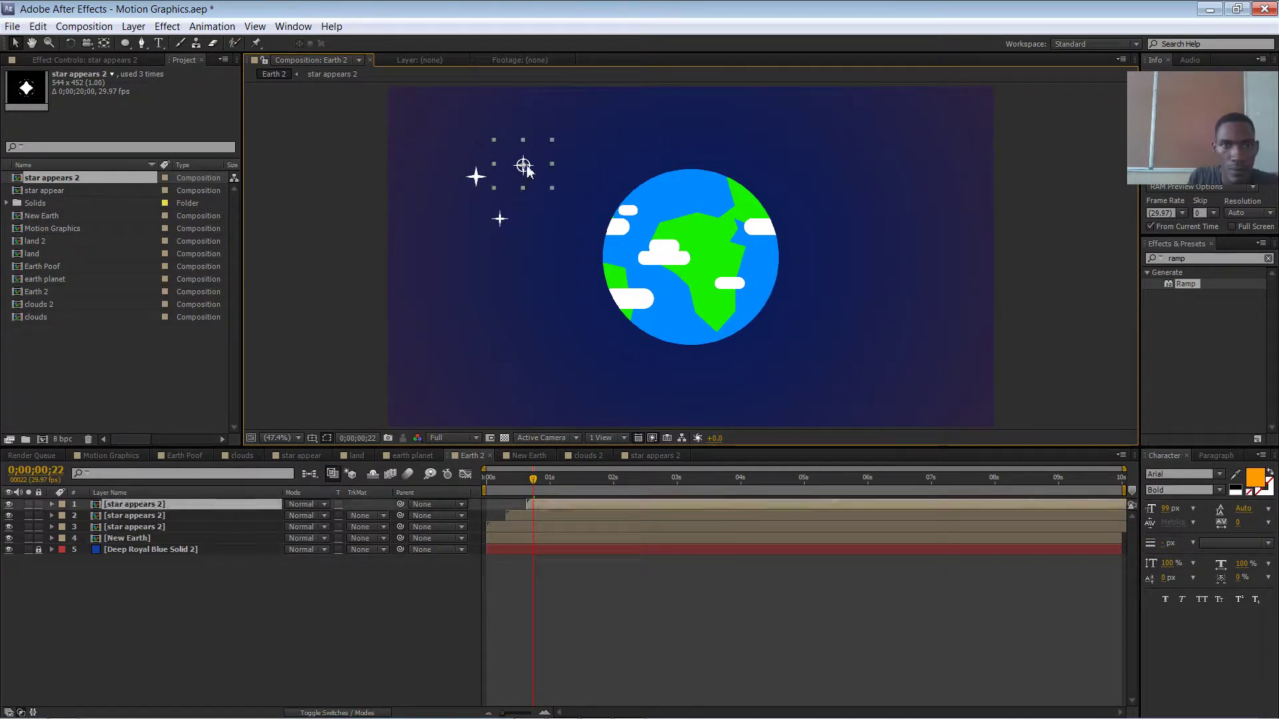
drag(553, 139, 542, 149)
drag(533, 478, 629, 480)
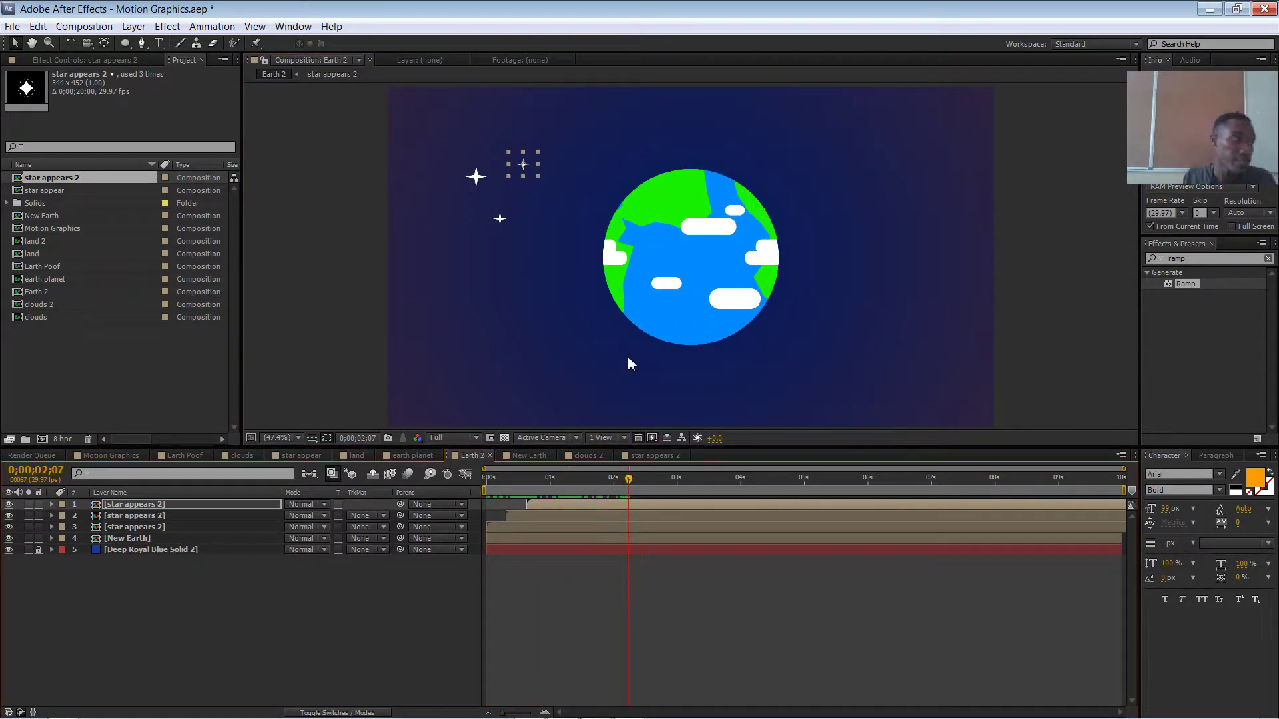
Duplicate the second star, place the copy in the scene's lower-right area, start it about 1 s in, and bring its layer to the top.
click(522, 519)
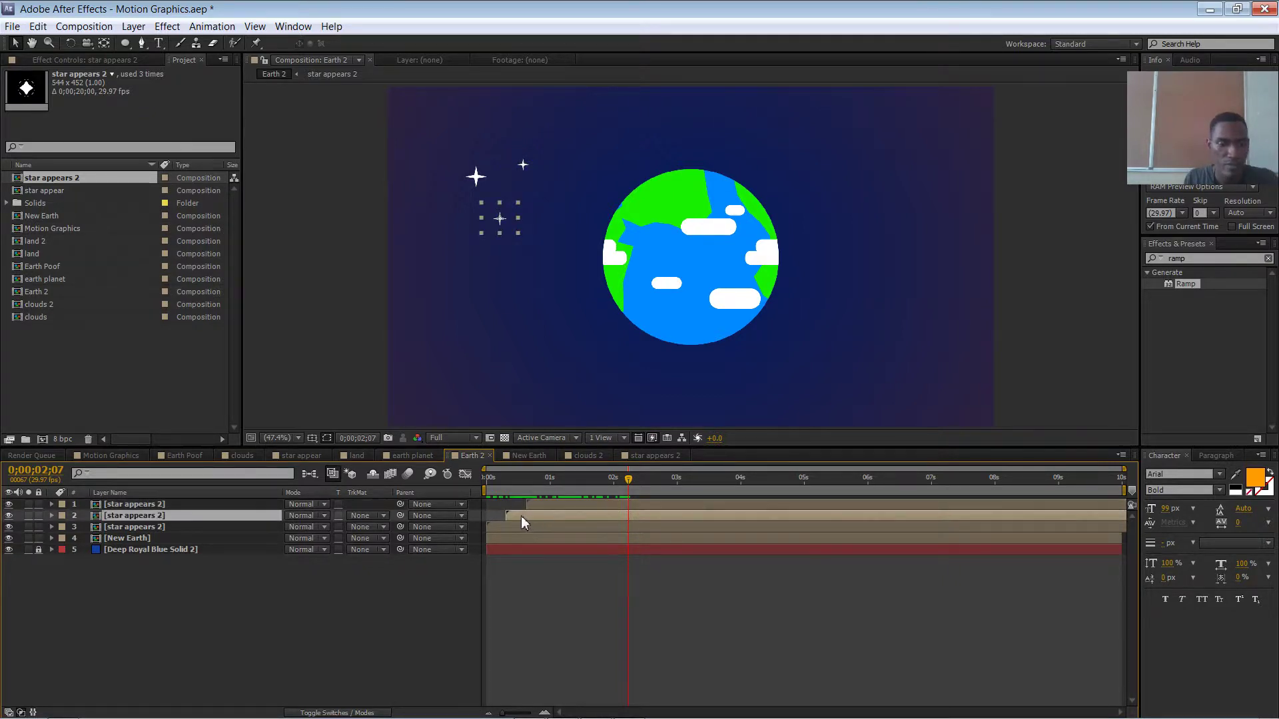
key(ctrl+d)
drag(501, 222, 914, 371)
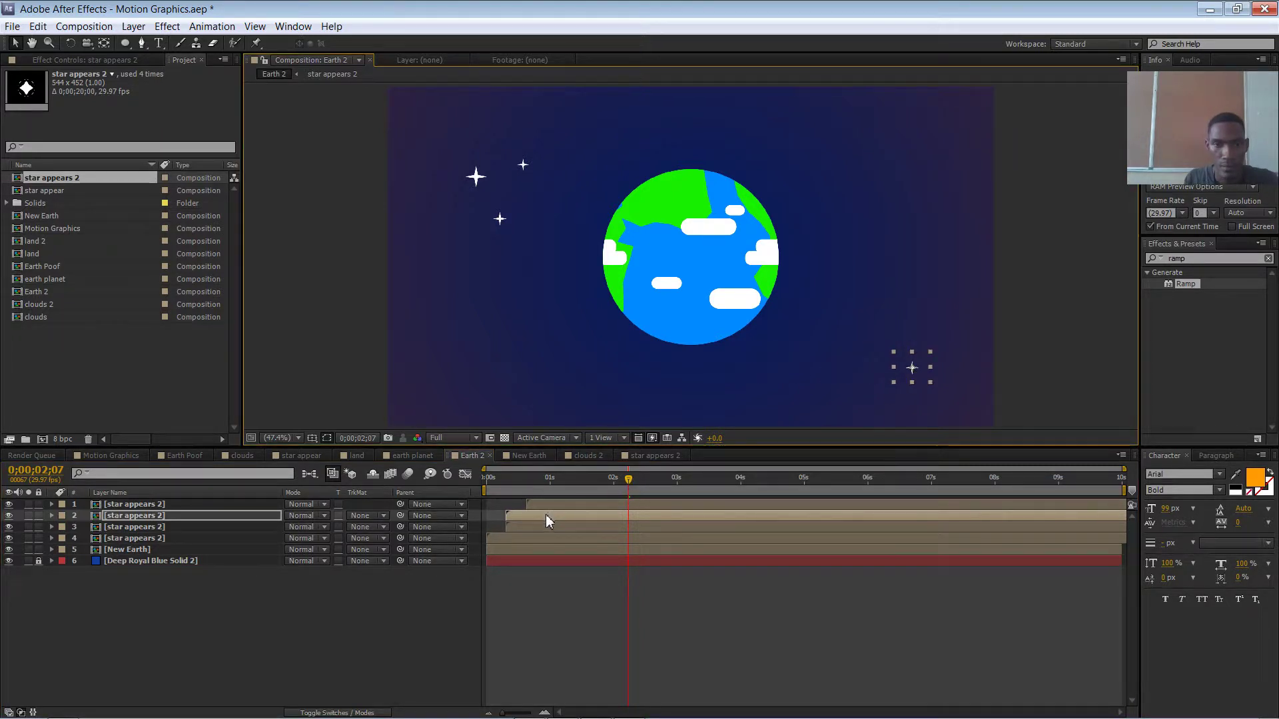
drag(546, 515, 586, 518)
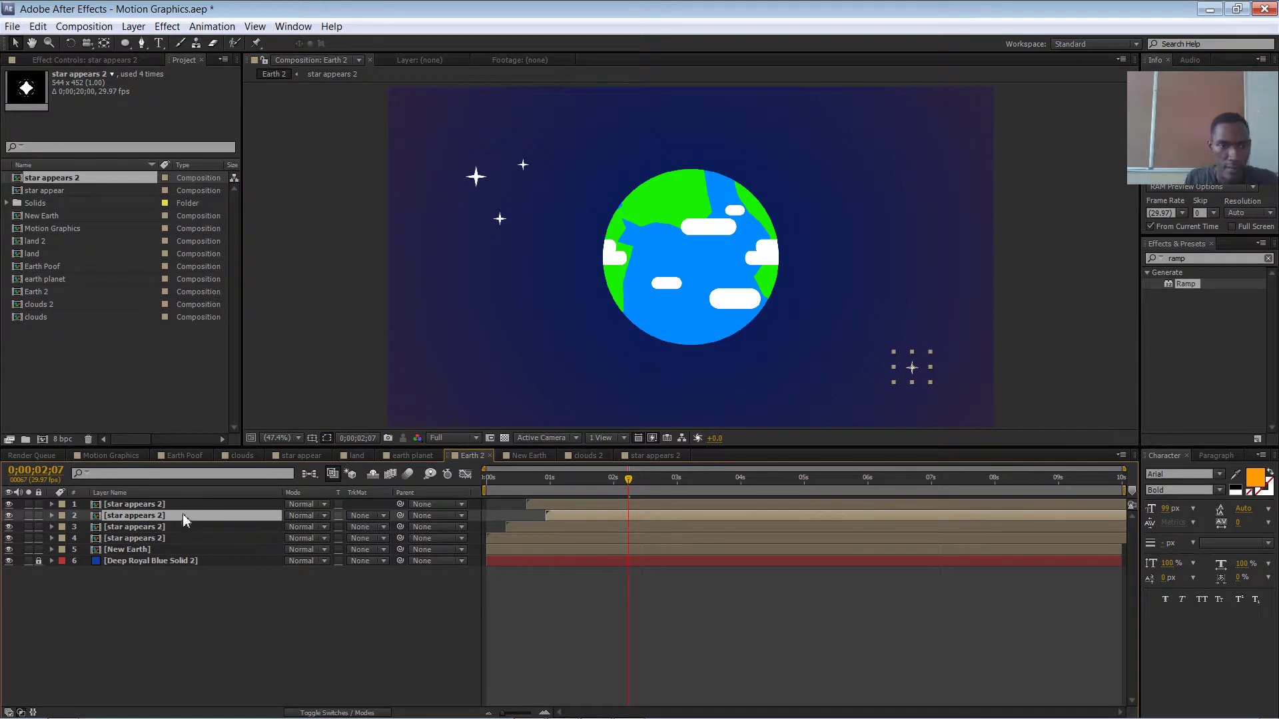
drag(181, 508, 190, 501)
drag(571, 506, 651, 484)
Duplicate the lower-right star, place a smaller copy to the upper right of the Earth, and start its layer slightly later.
key(ctrl+d)
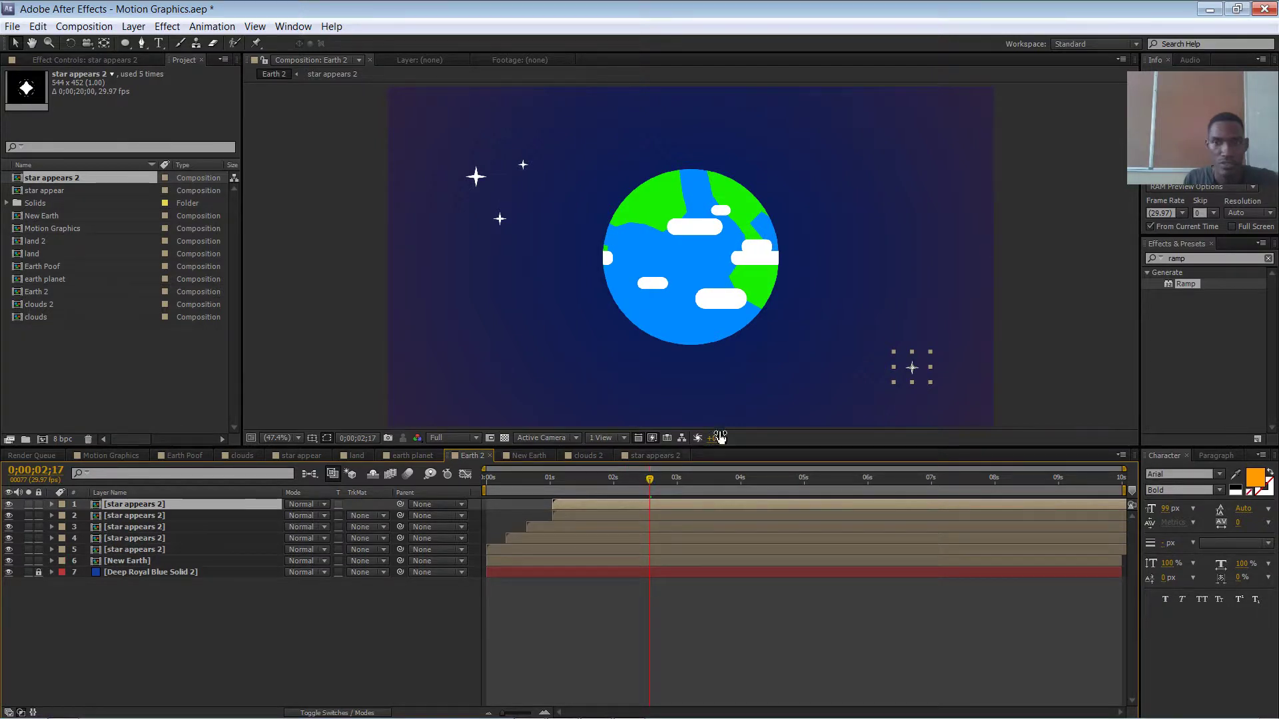
drag(915, 370, 859, 194)
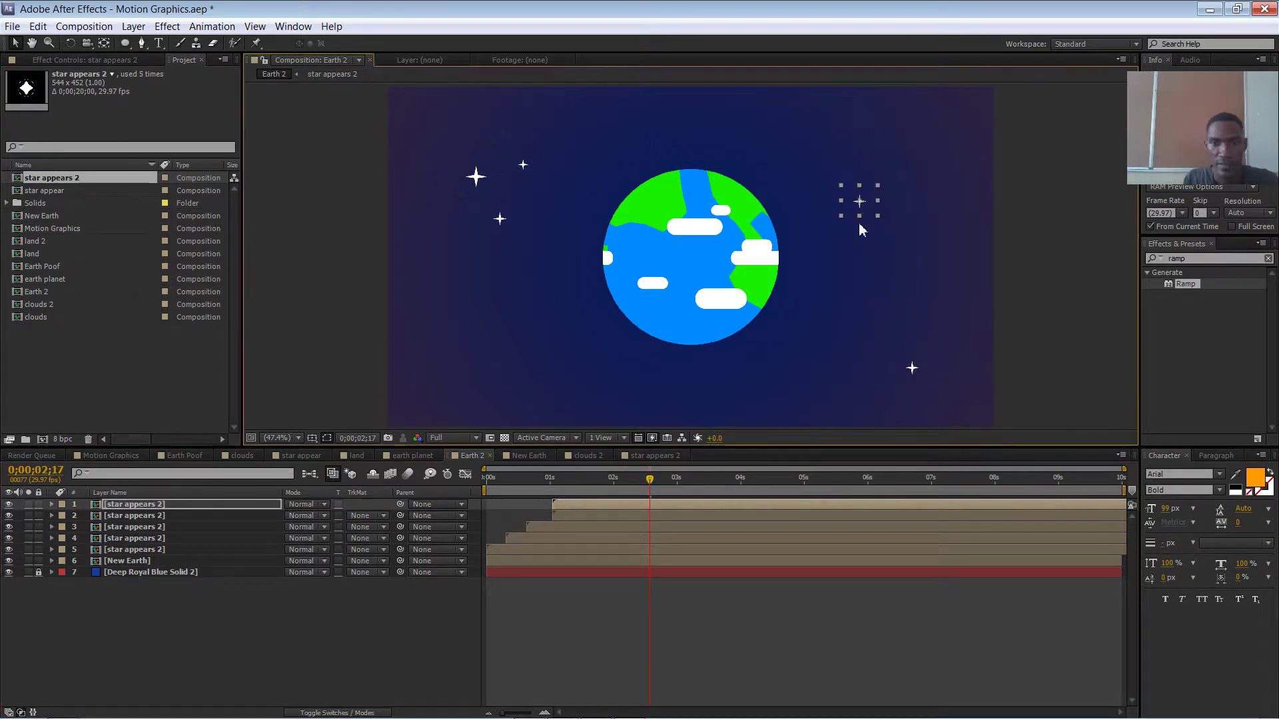
drag(589, 505, 602, 501)
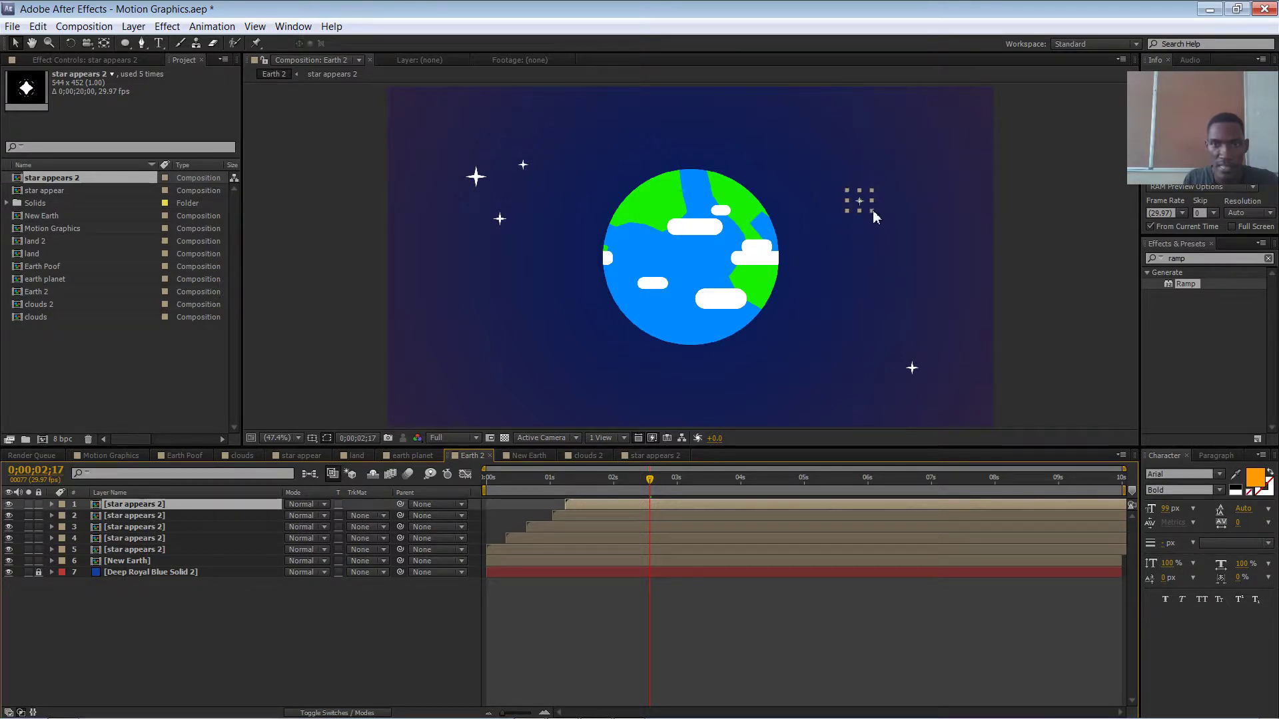
Duplicate the upper-right star, start the copy about 1.6 s in, and place it slightly enlarged near the scene's lower-left edge.
key(ctrl+d)
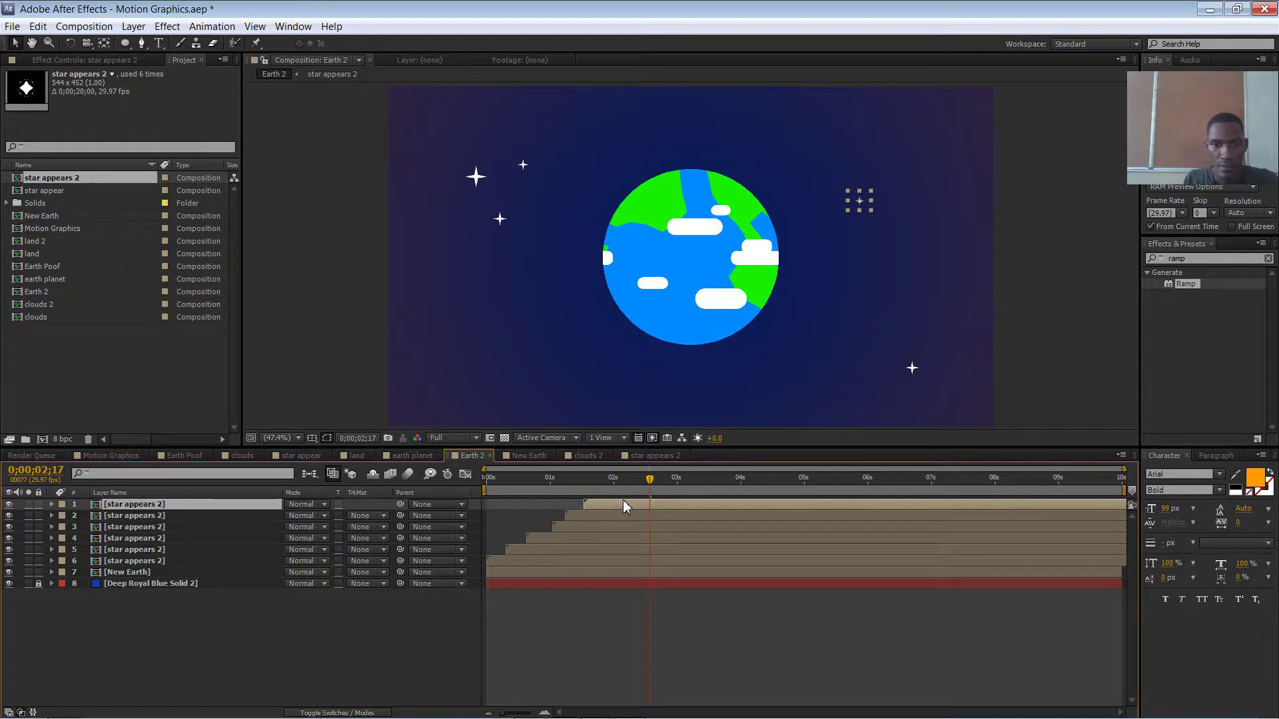
drag(625, 507, 629, 507)
drag(863, 203, 554, 409)
scroll(619, 367, down, 2)
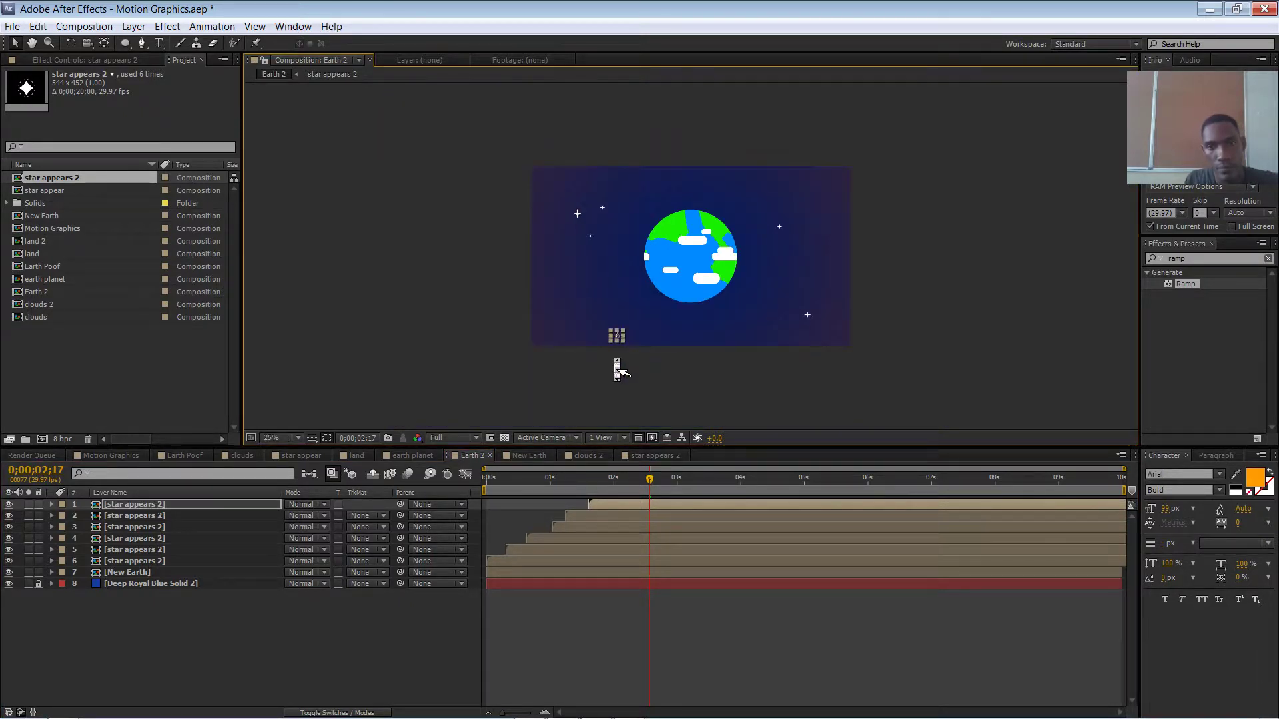
scroll(613, 370, up, 2)
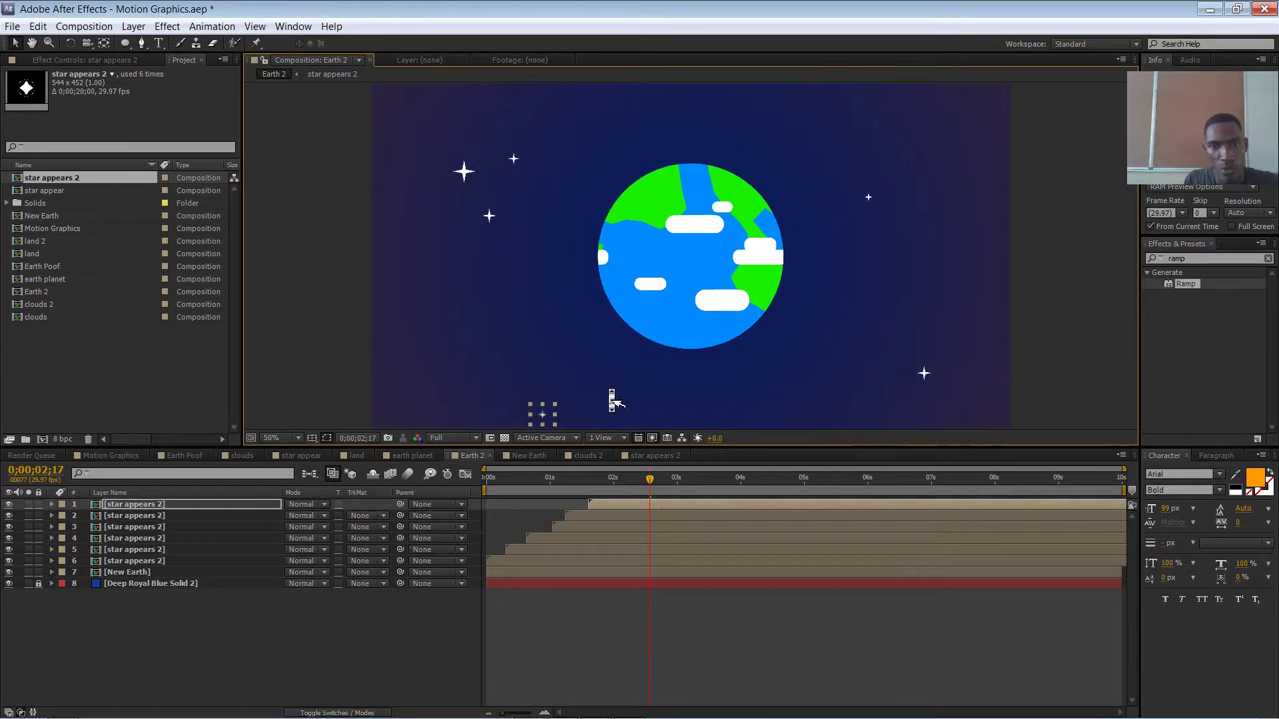
scroll(614, 400, down, 2)
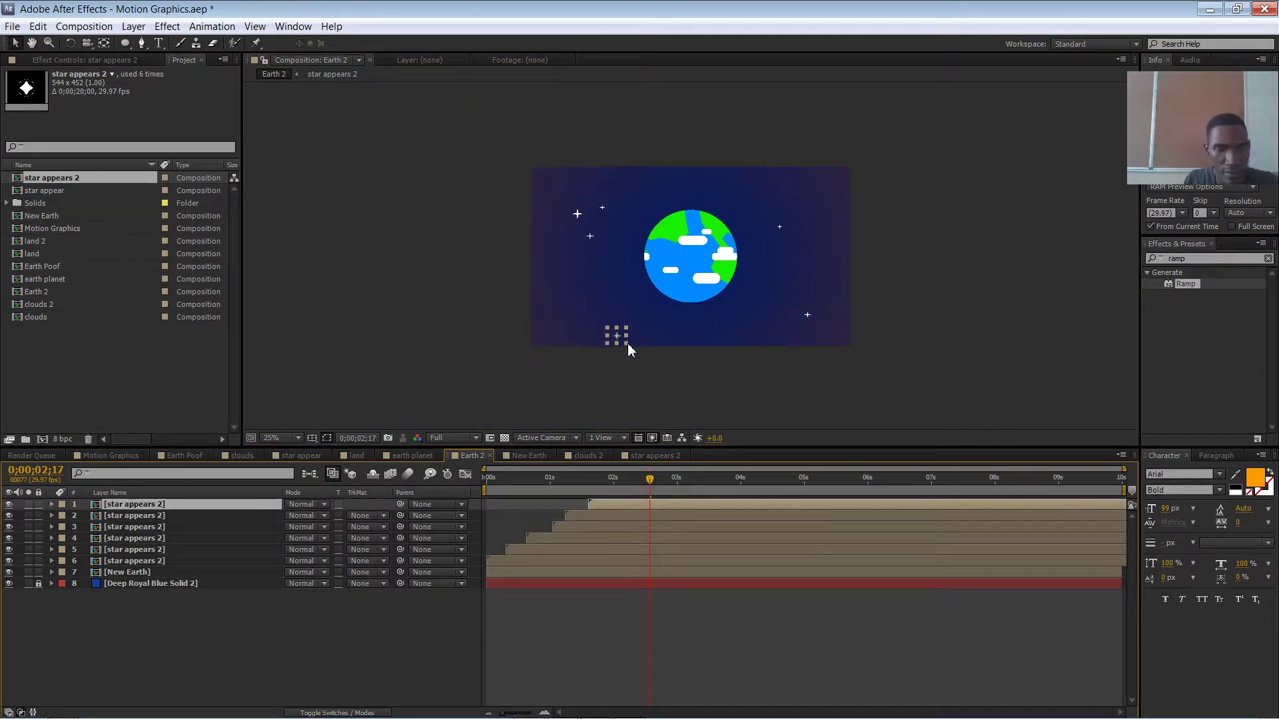
drag(628, 343, 633, 346)
Delay the lower-left star layer and duplicate it twice, staggering the layer starts at about 1.8, 2.3 and 2.7 s.
drag(617, 504, 679, 498)
key(ctrl+d)
key(ctrl+d)
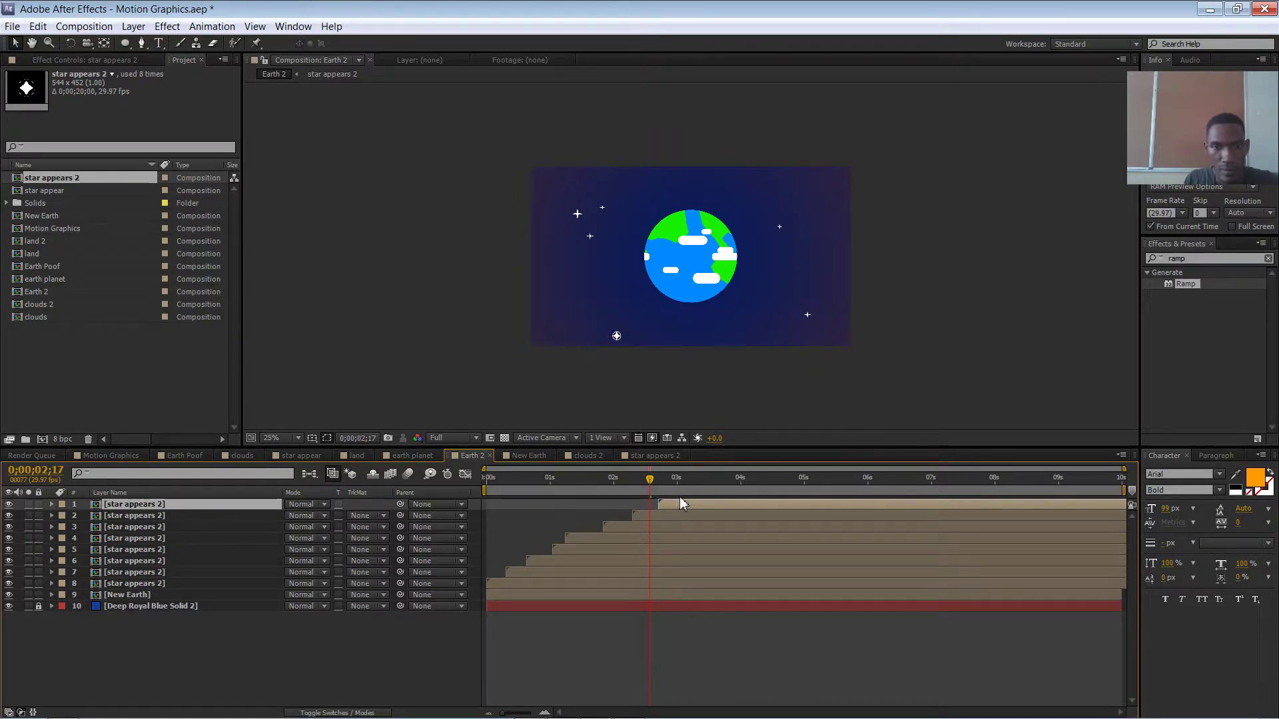
Move one duplicated star to the right of the Earth and the other just above the Earth.
click(645, 515)
click(618, 337)
drag(618, 337, 828, 258)
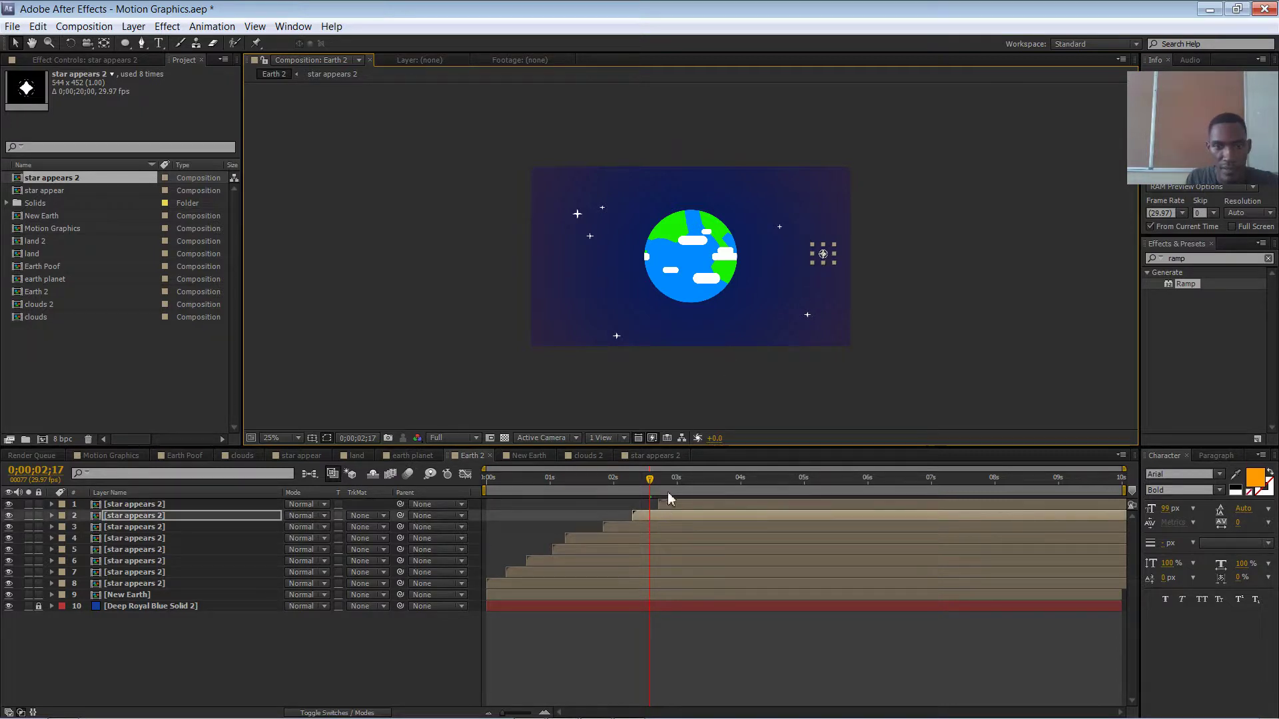
drag(650, 479, 676, 478)
drag(618, 339, 687, 189)
click(920, 253)
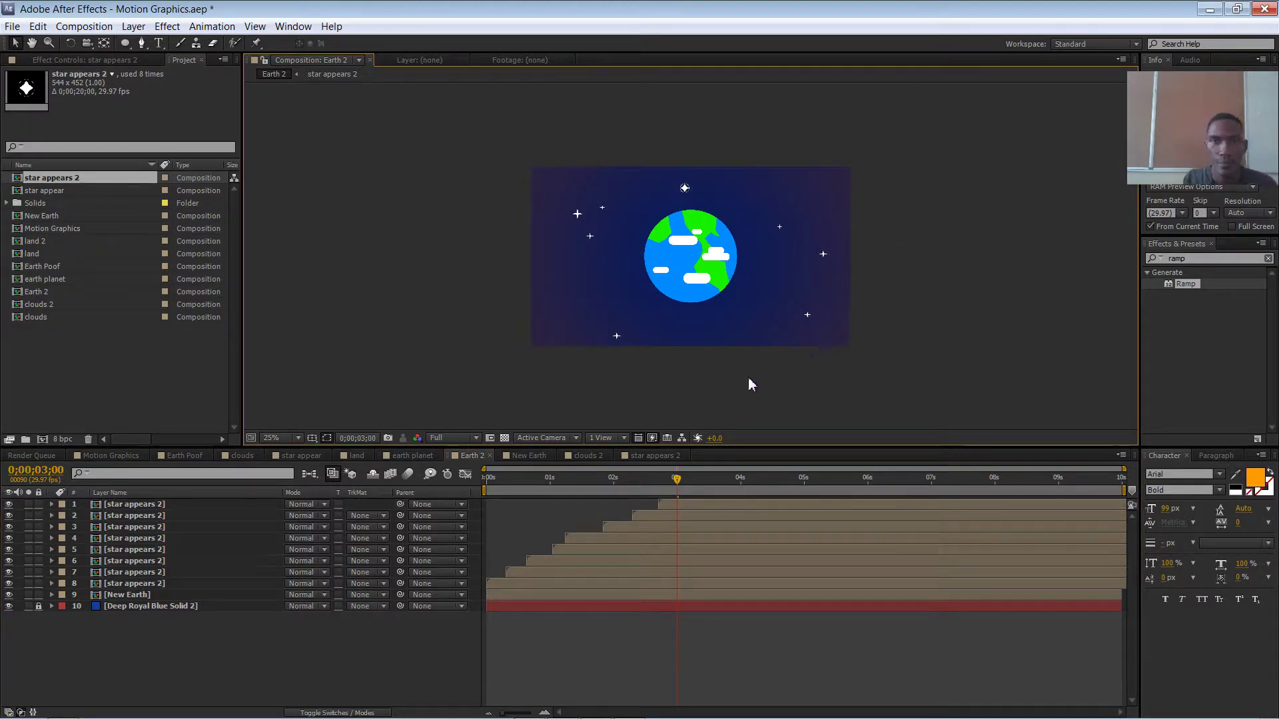
Preview the staggered stars from the start of Earth 2 and save the project.
drag(677, 478, 485, 459)
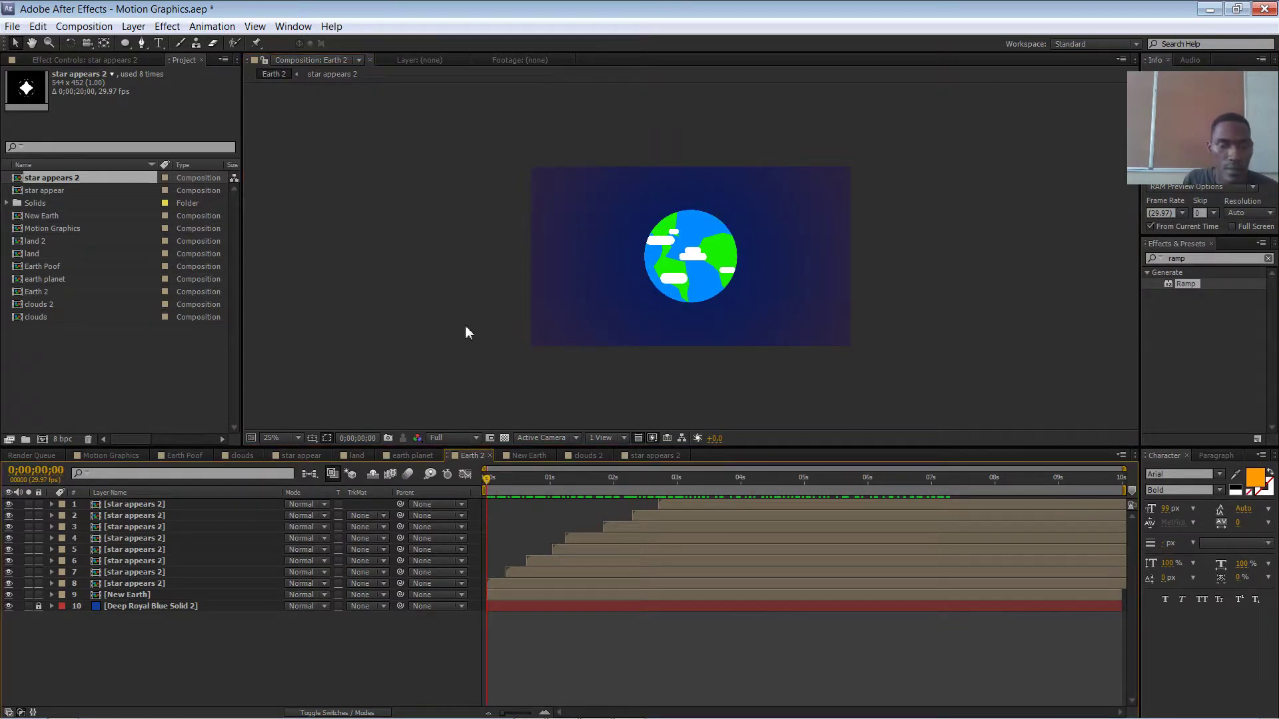
key(ctrl+s)
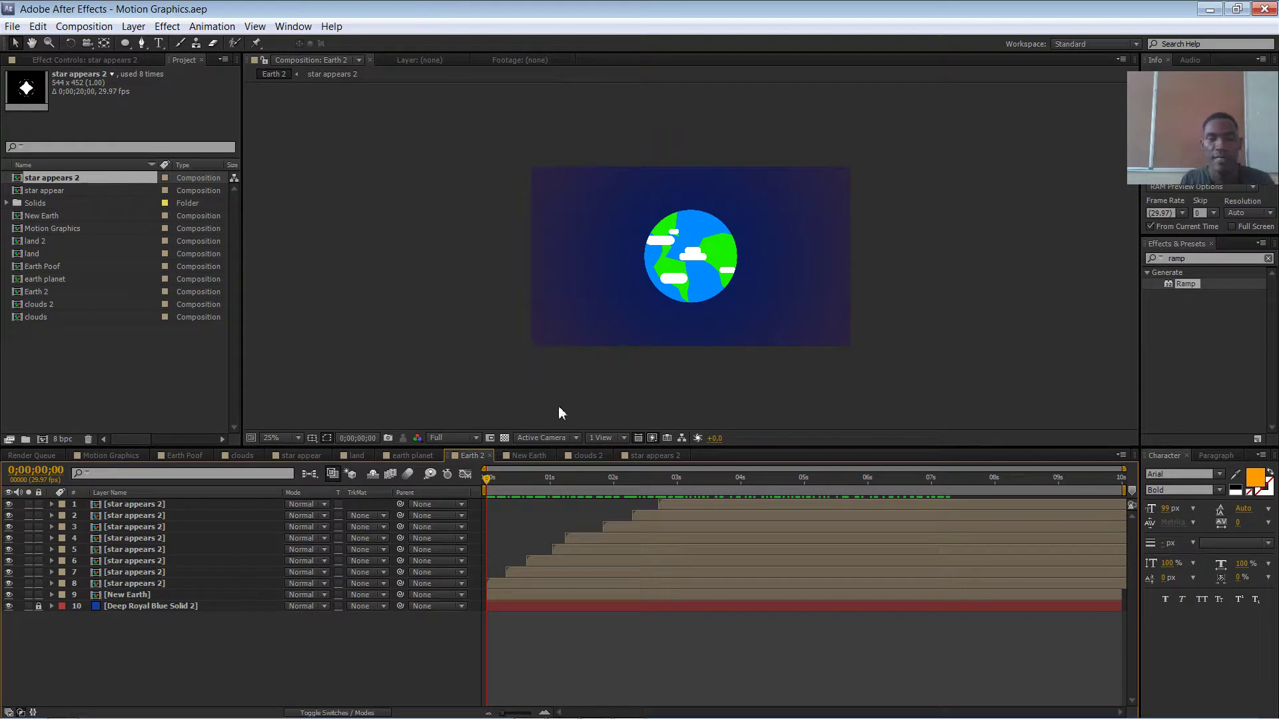
drag(490, 492, 499, 492)
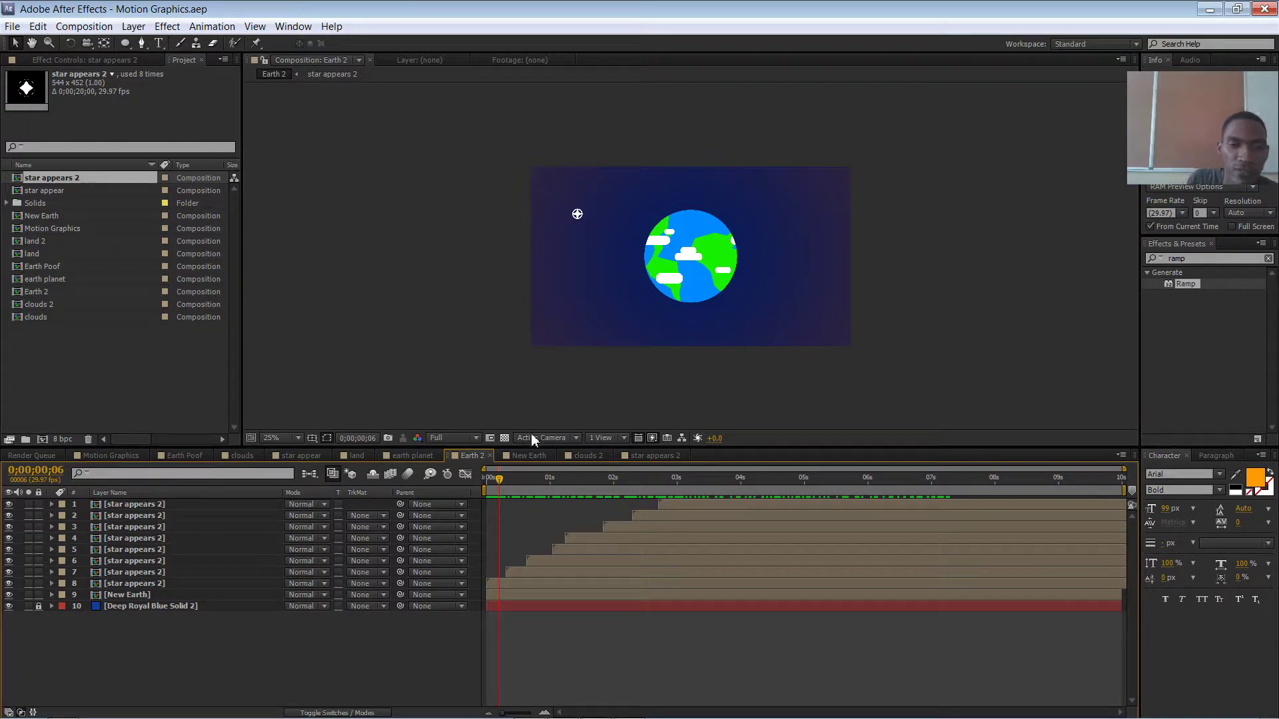
drag(521, 481, 432, 487)
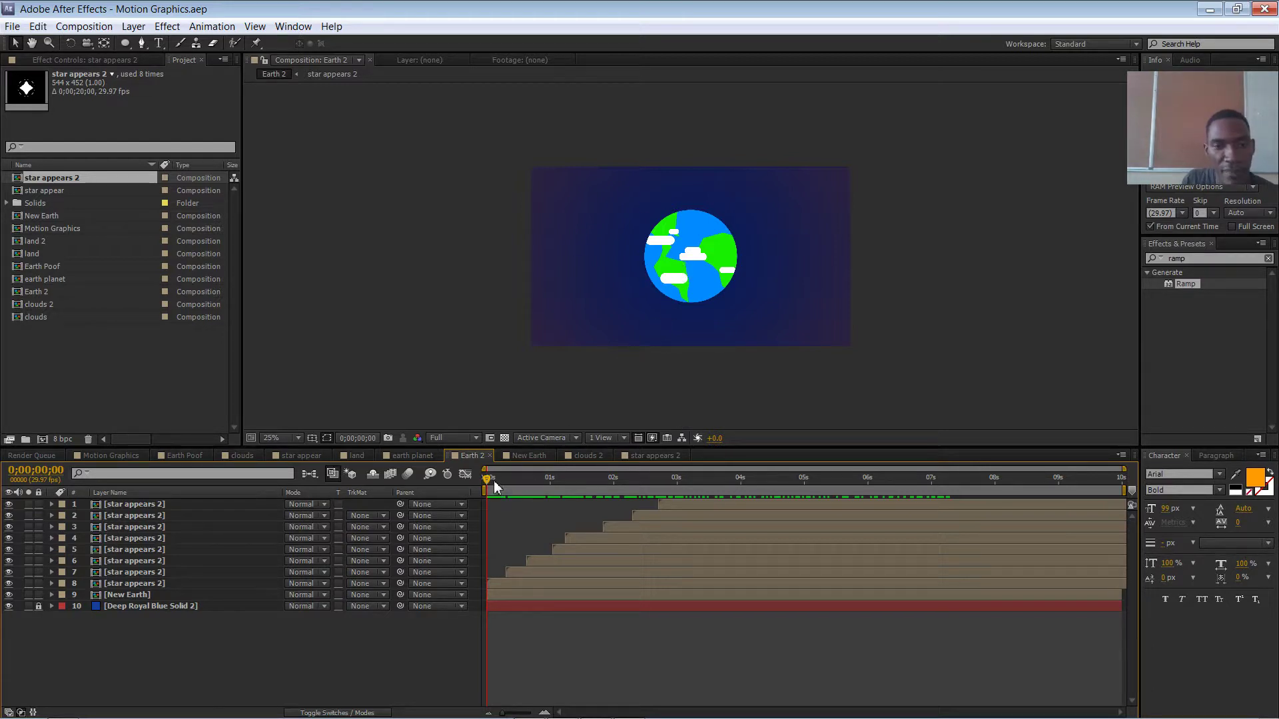
drag(494, 481, 586, 483)
Open the New Earth composition from its layer, check its first frame, and return to Earth 2.
click(213, 595)
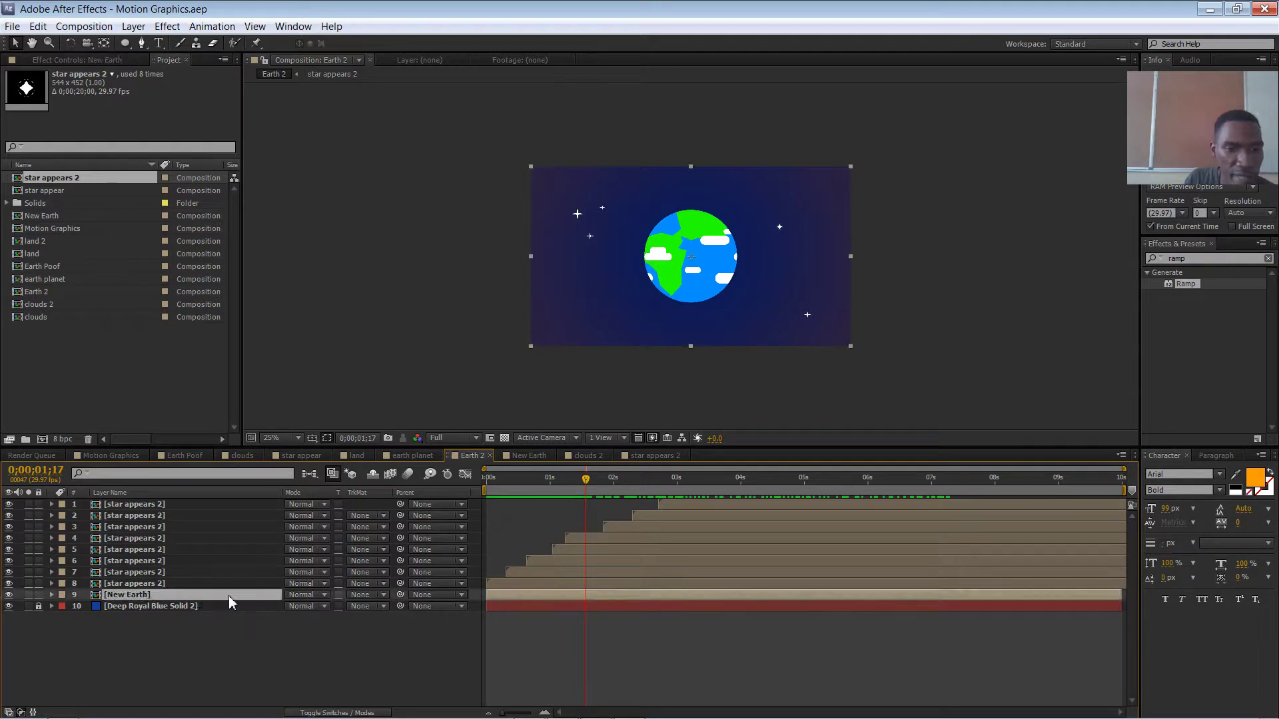
drag(507, 593, 505, 592)
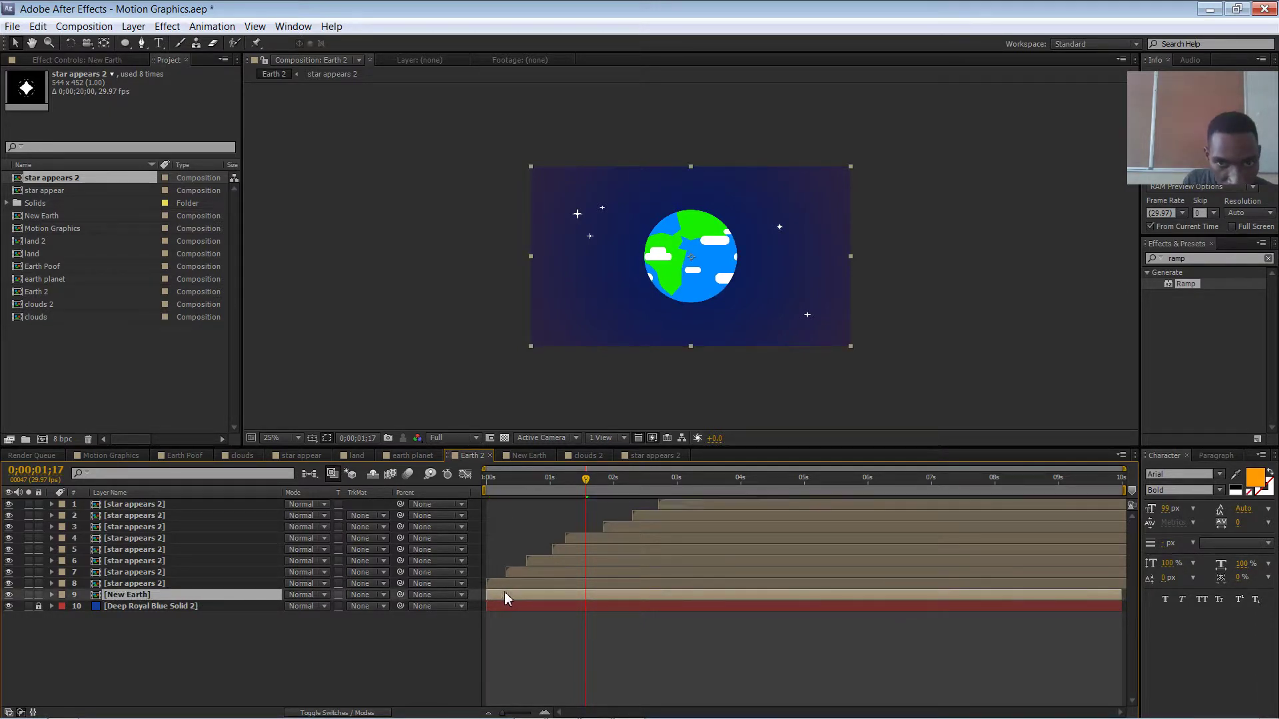
double_click(500, 595)
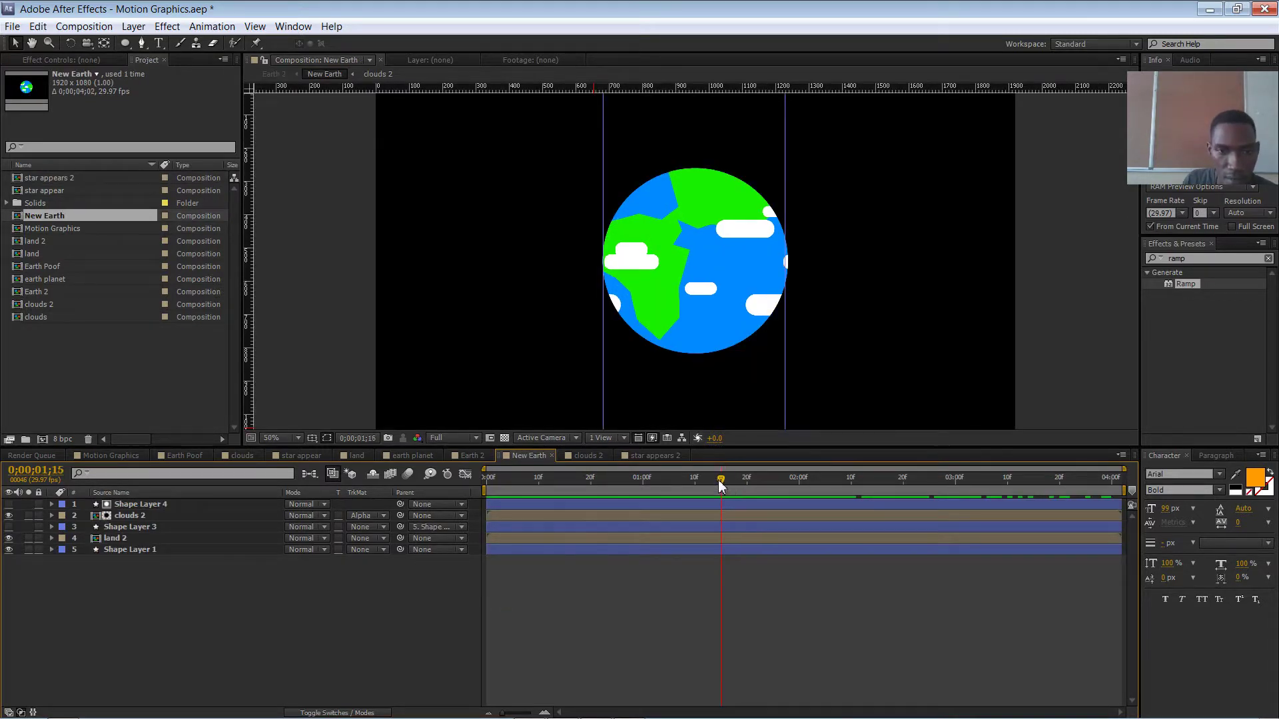
key(Home)
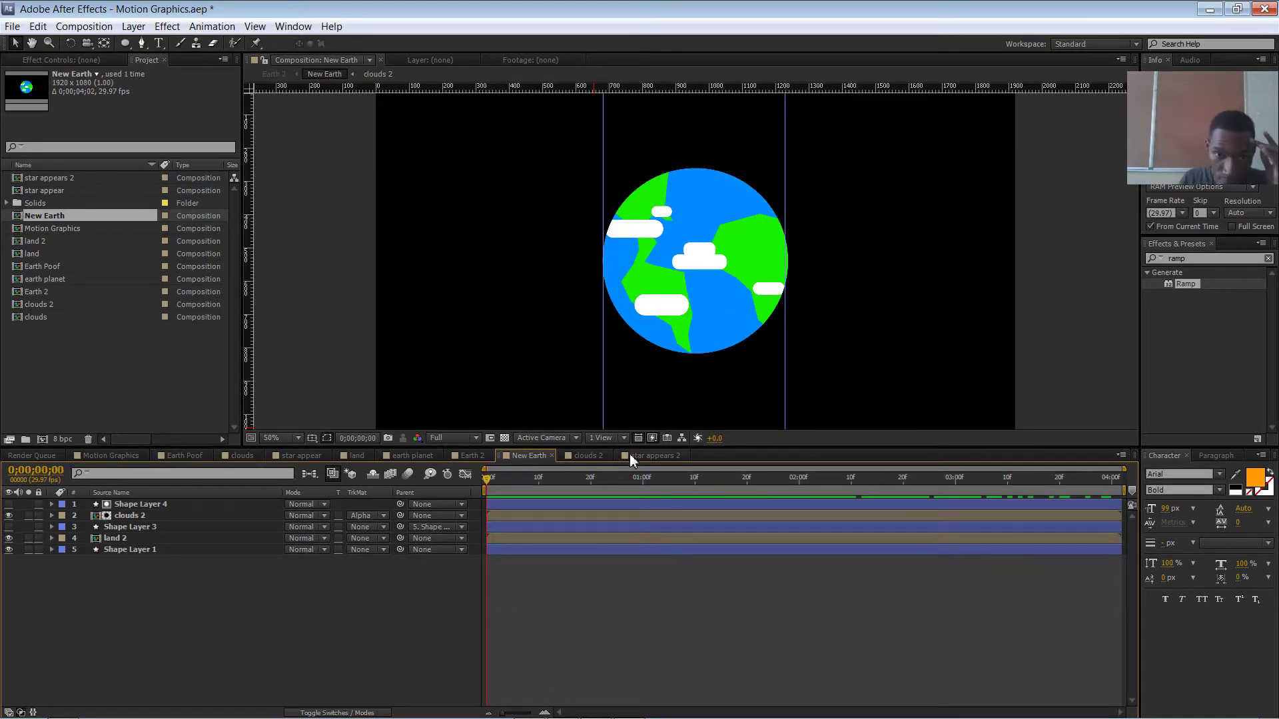
click(472, 455)
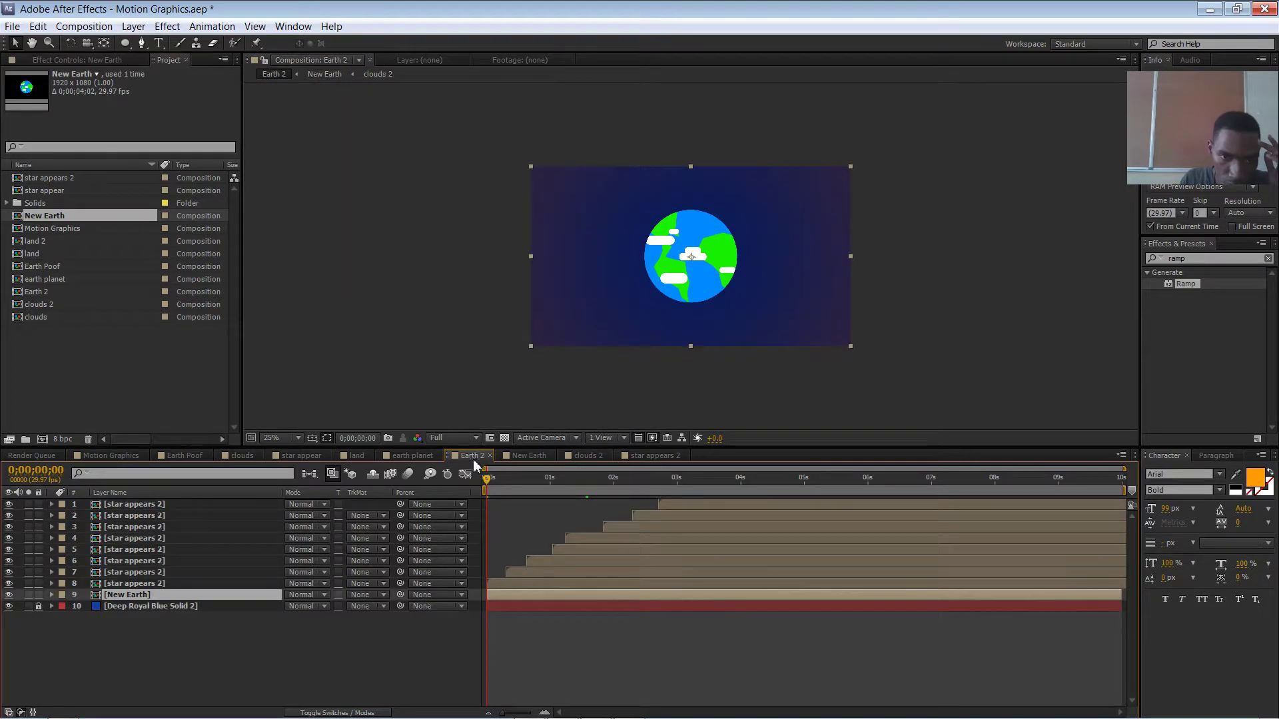
Try shifting the New Earth layer to a later start in Earth 2 and undo the shifts.
drag(513, 591, 558, 594)
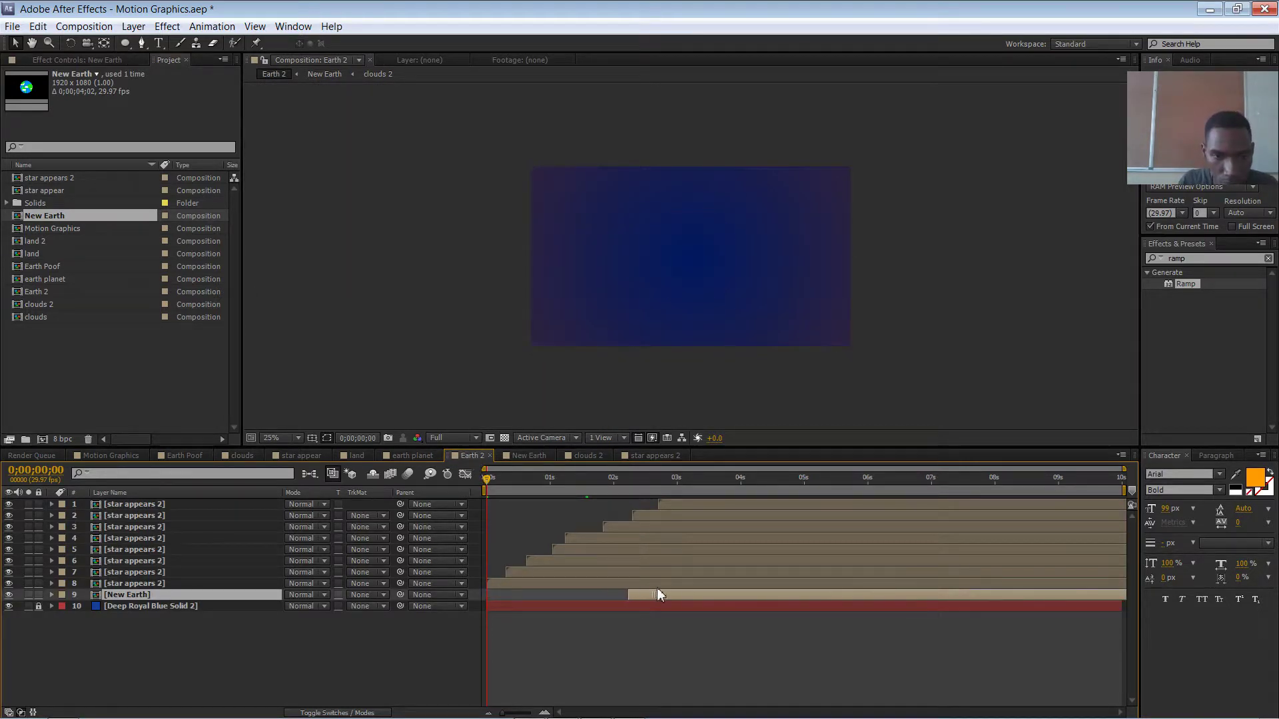
drag(872, 594, 756, 595)
key(ctrl+z)
key(ctrl+z)
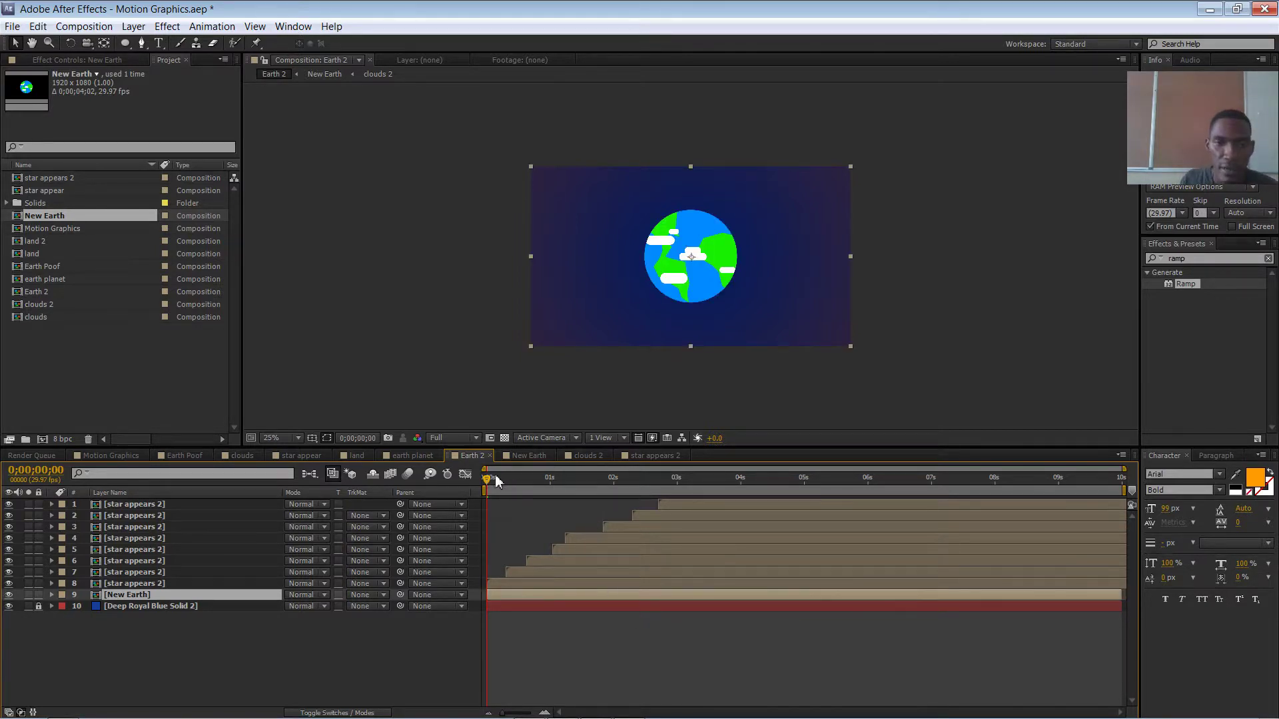
Shift all eight star appears 2 layers together in Earth 2 so the earliest one starts at about 3.5 seconds.
drag(491, 480, 554, 489)
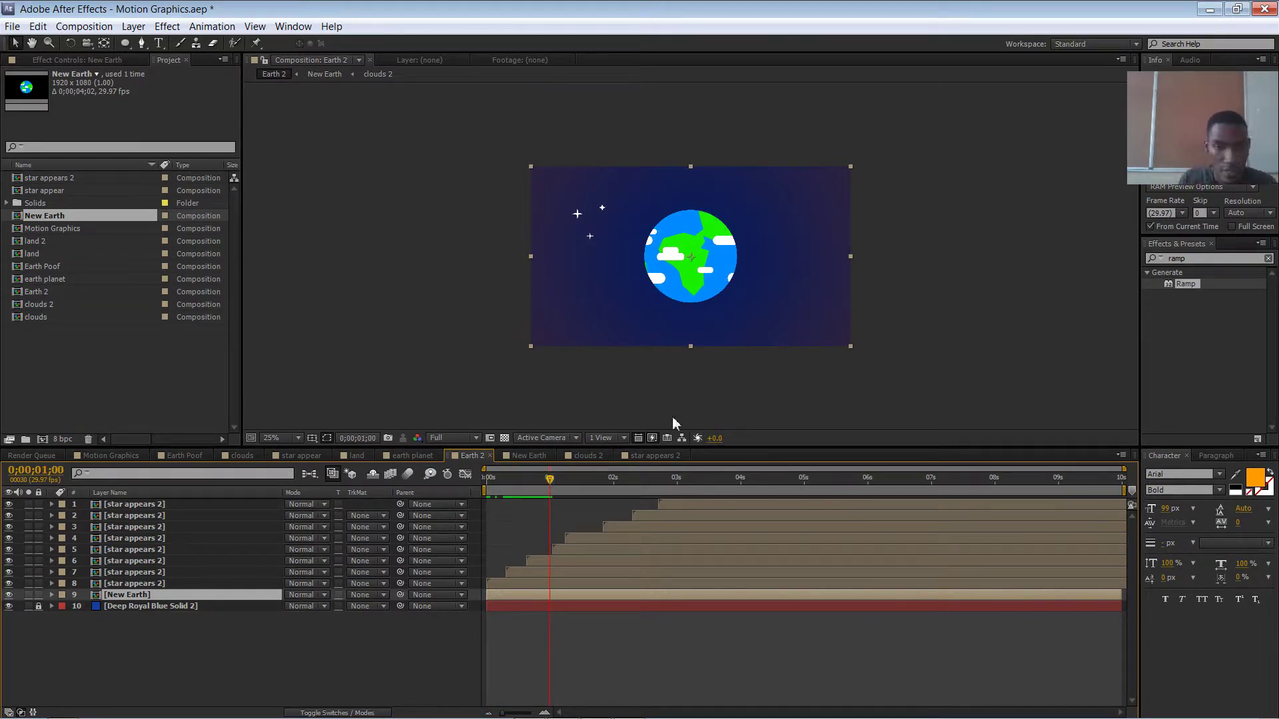
click(593, 582)
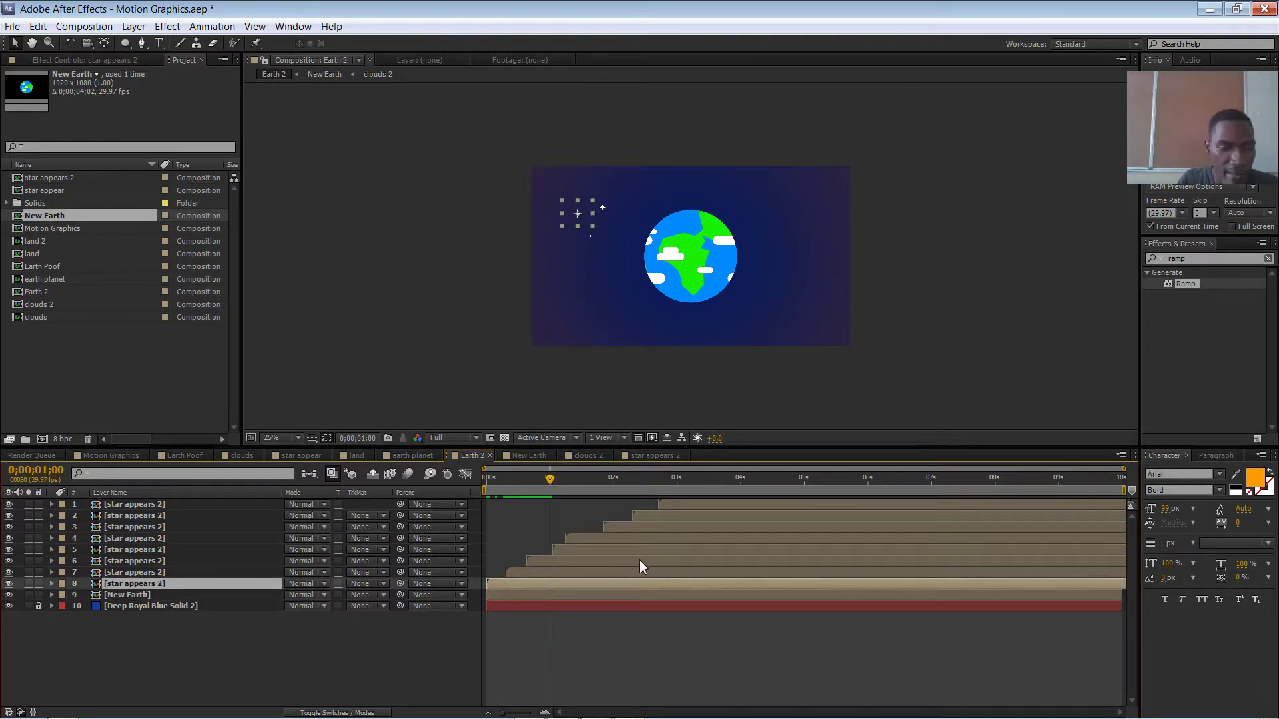
shift+click(738, 504)
drag(687, 509, 915, 512)
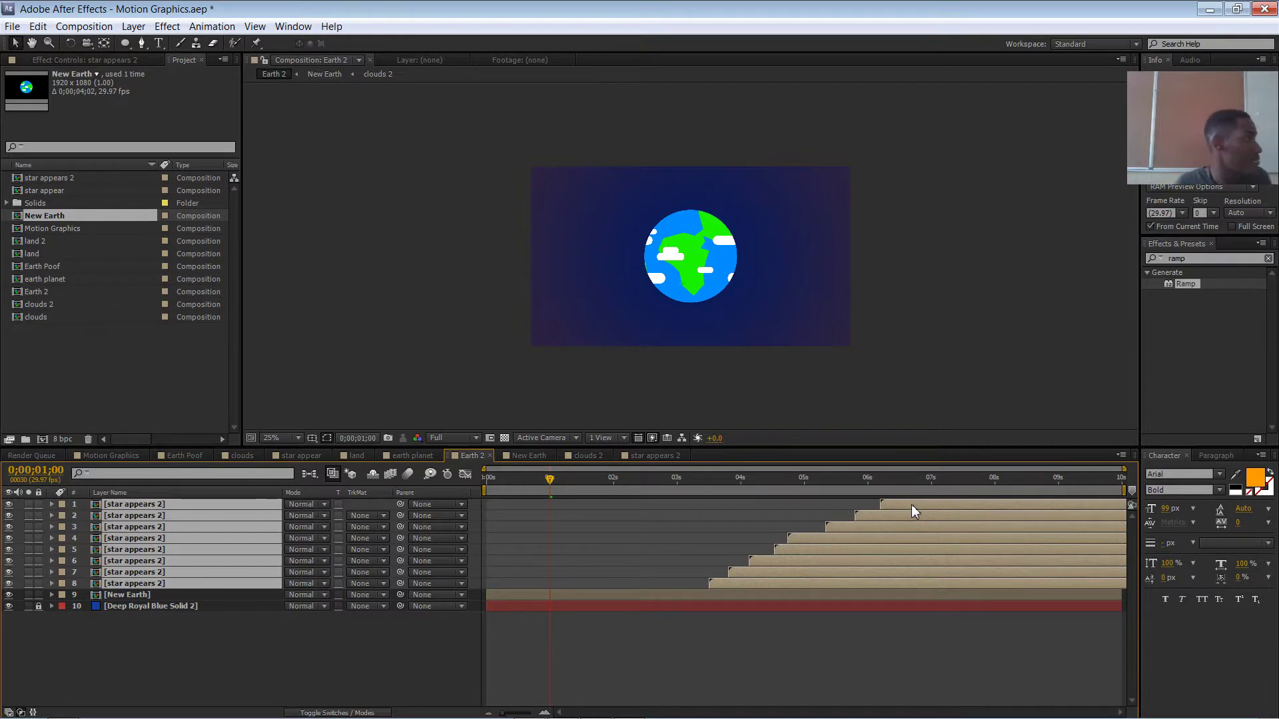
click(921, 294)
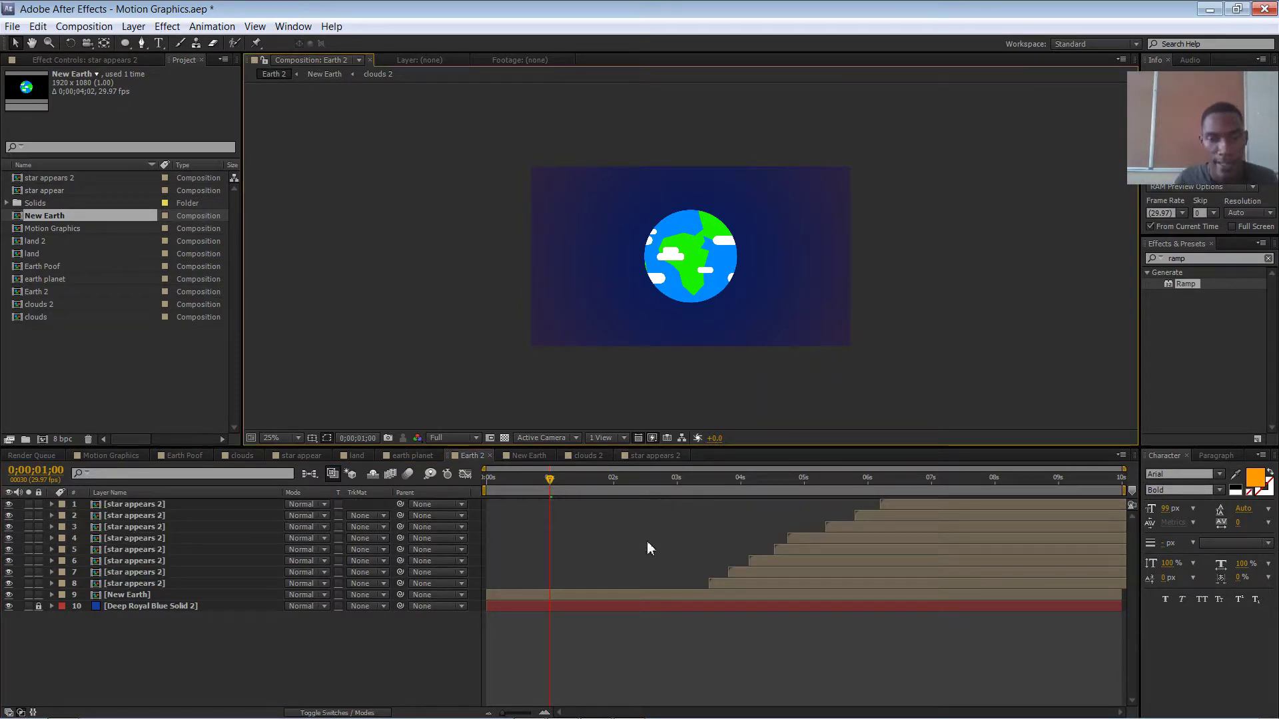
Move the New Earth layer so it starts at 0;00;01;00 in Earth 2.
click(553, 595)
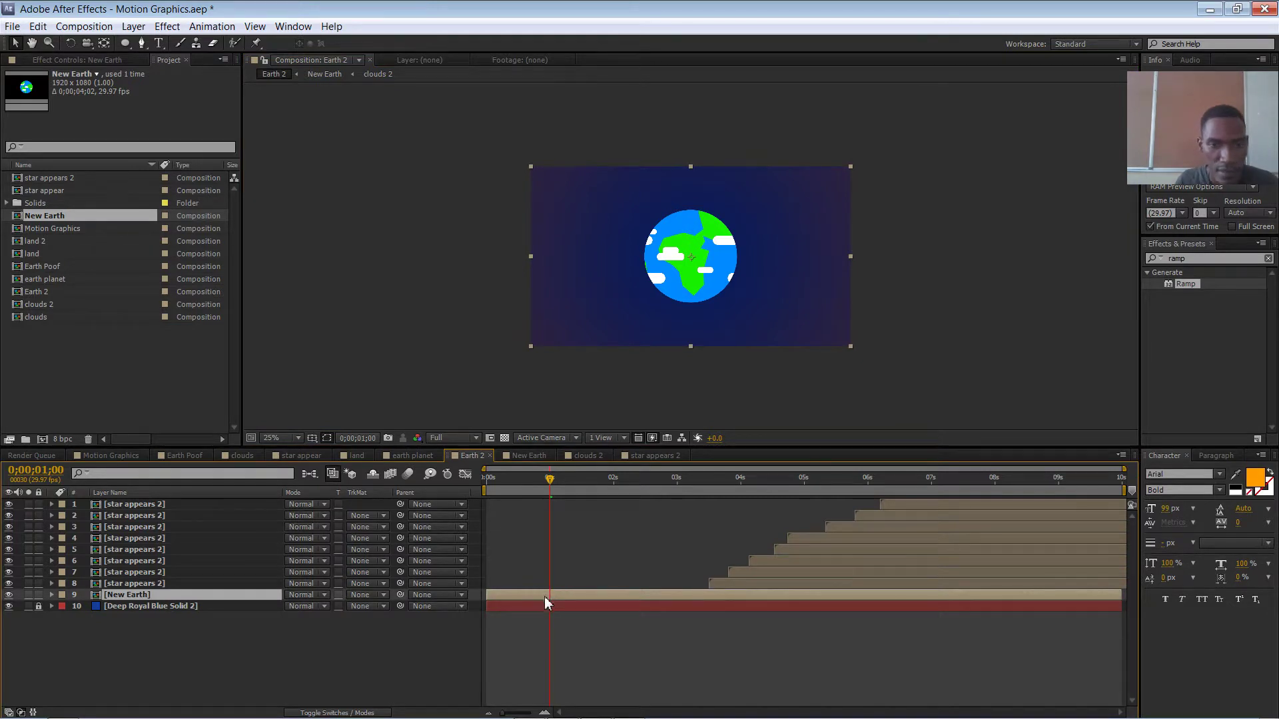
drag(545, 597, 602, 590)
drag(609, 591, 606, 591)
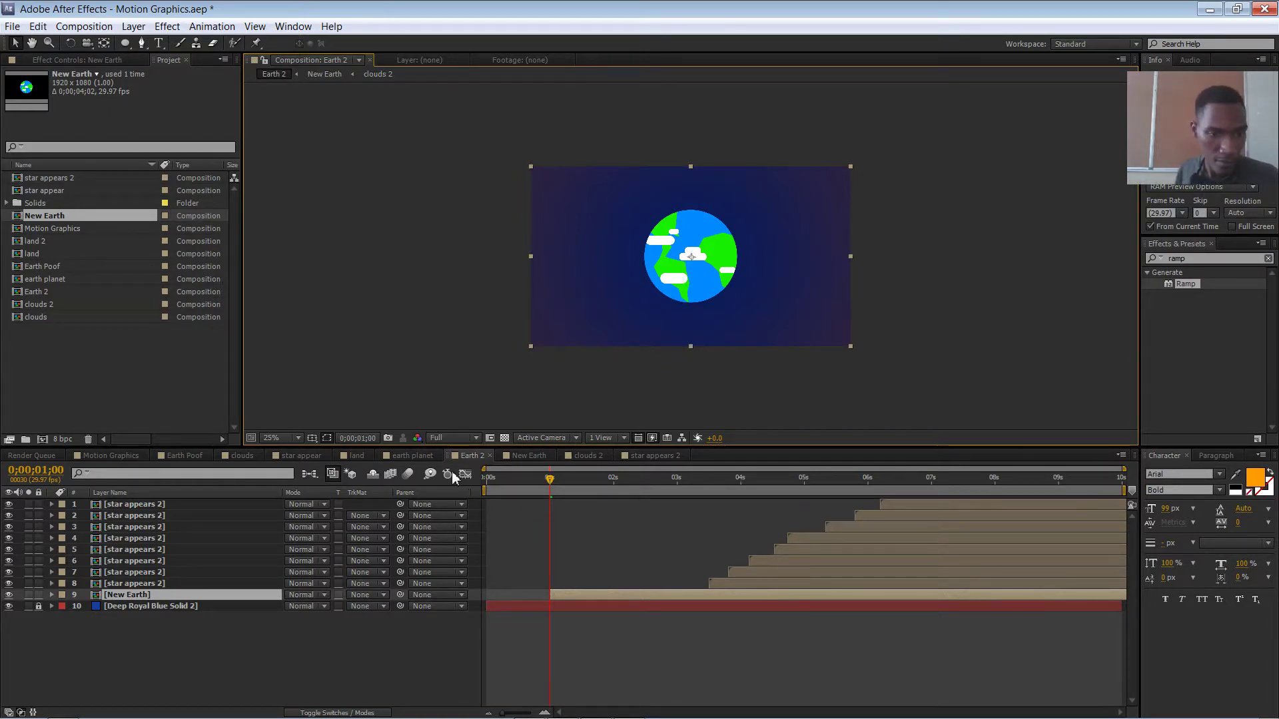
Set the New Earth layer's scale to 0% and keyframe it at 0;00;01;00.
key(s)
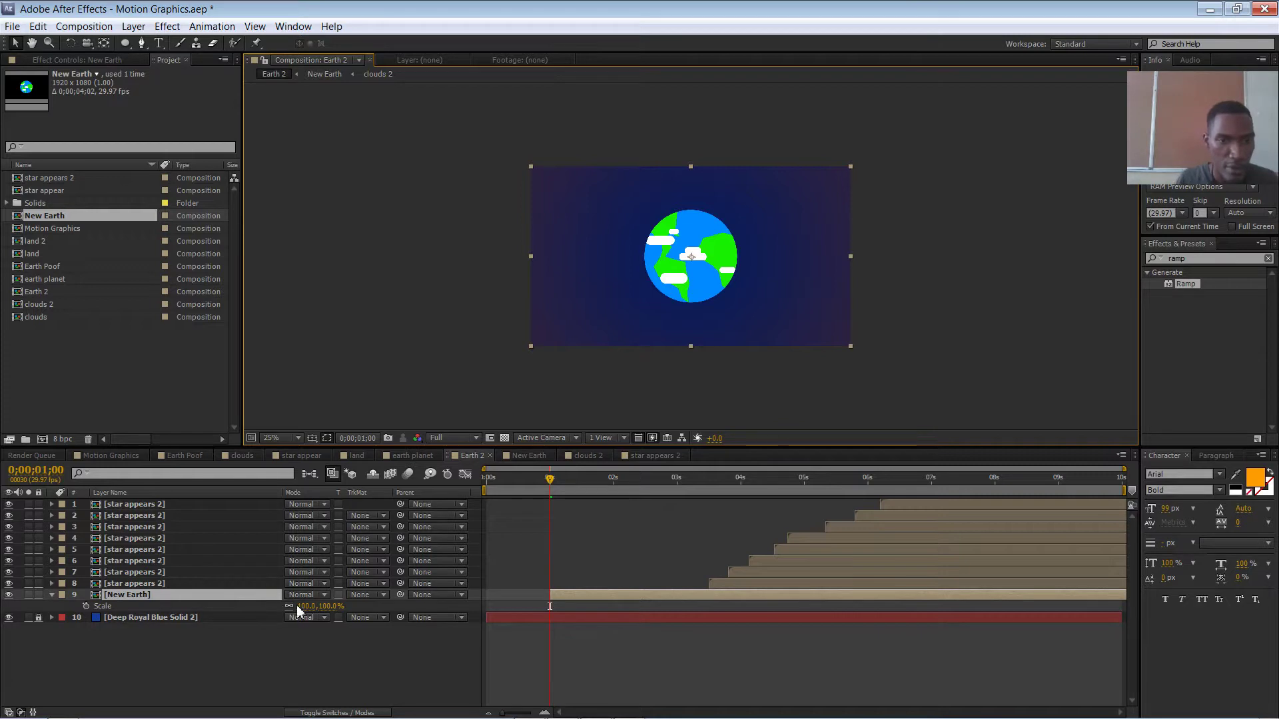
click(331, 606)
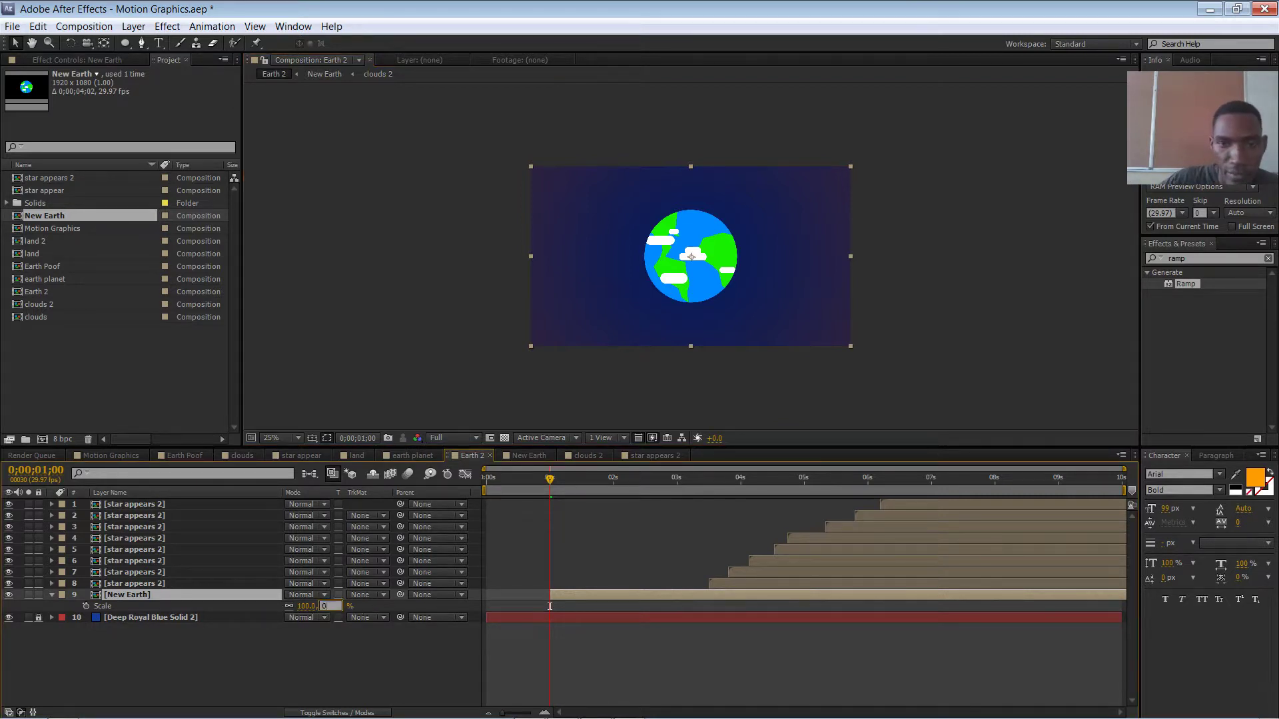
text(0)
key(Return)
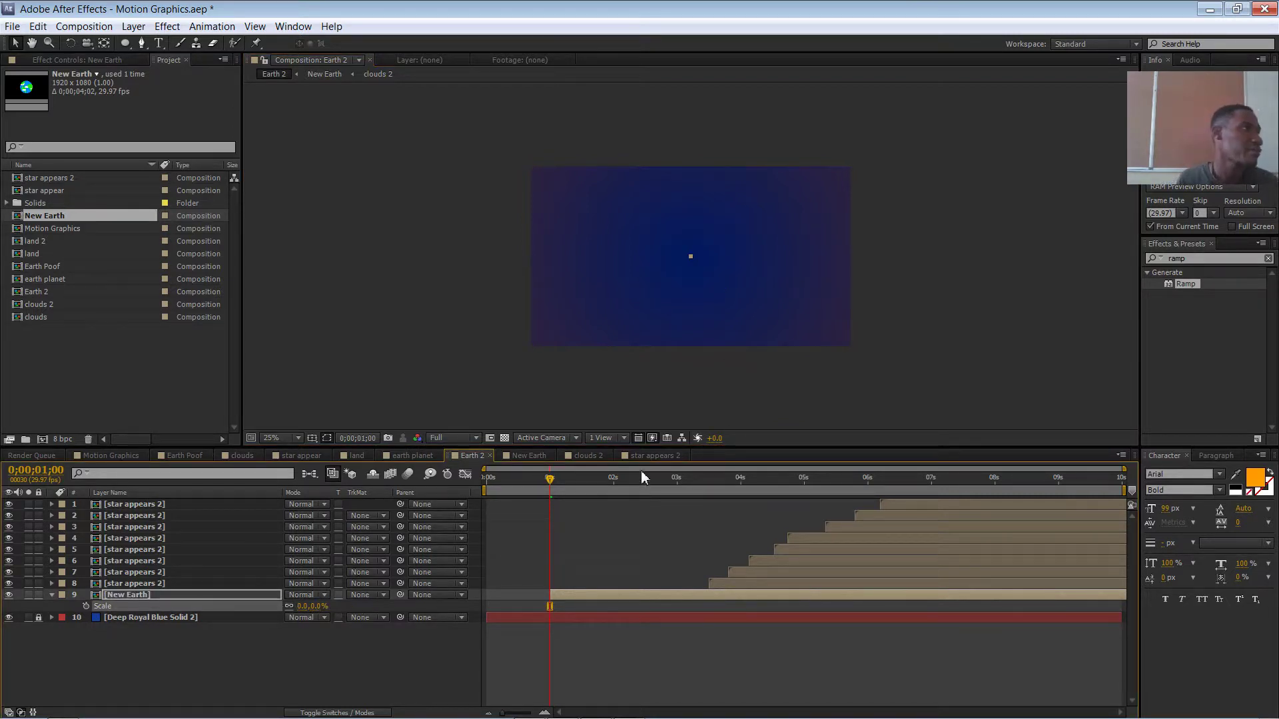
mouse_move(558, 484)
mouse_down()
mouse_move(571, 486)
mouse_move(550, 484)
mouse_up()
click(86, 606)
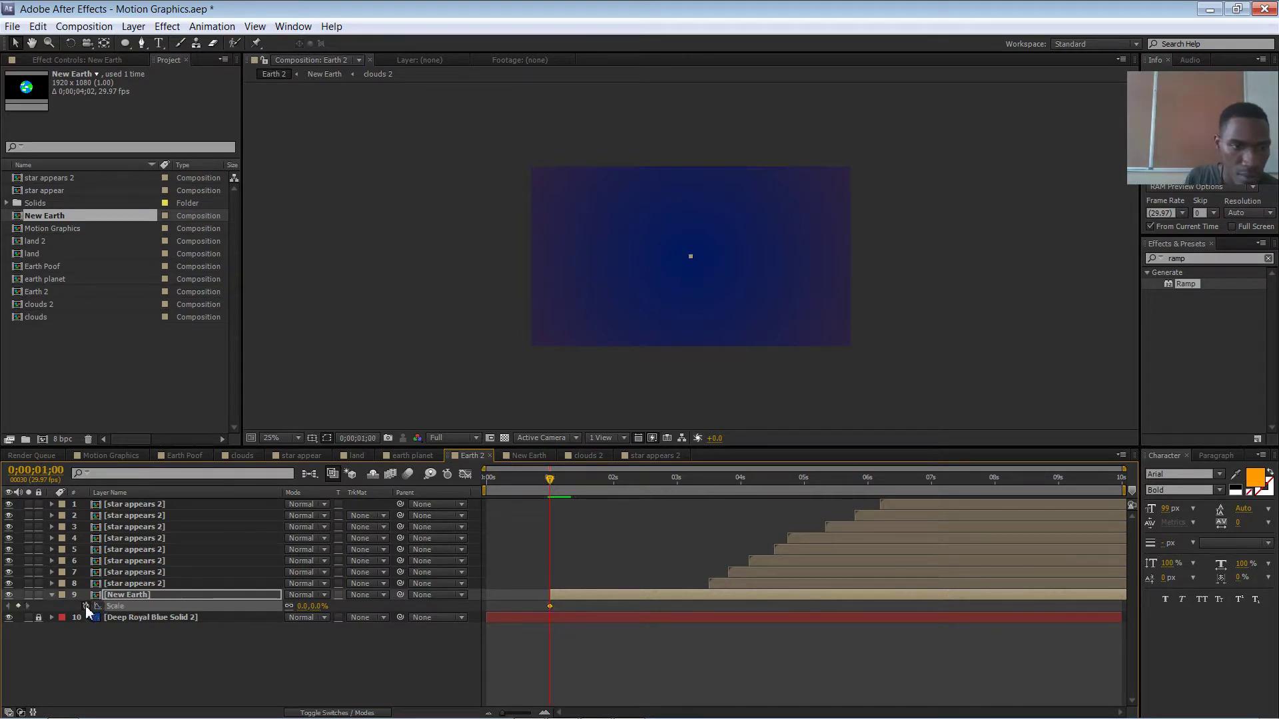
Keyframe New Earth's scale at 100% at 0;00;02;00, and move that keyframe earlier to about 0;00;01;22.
drag(550, 485, 615, 491)
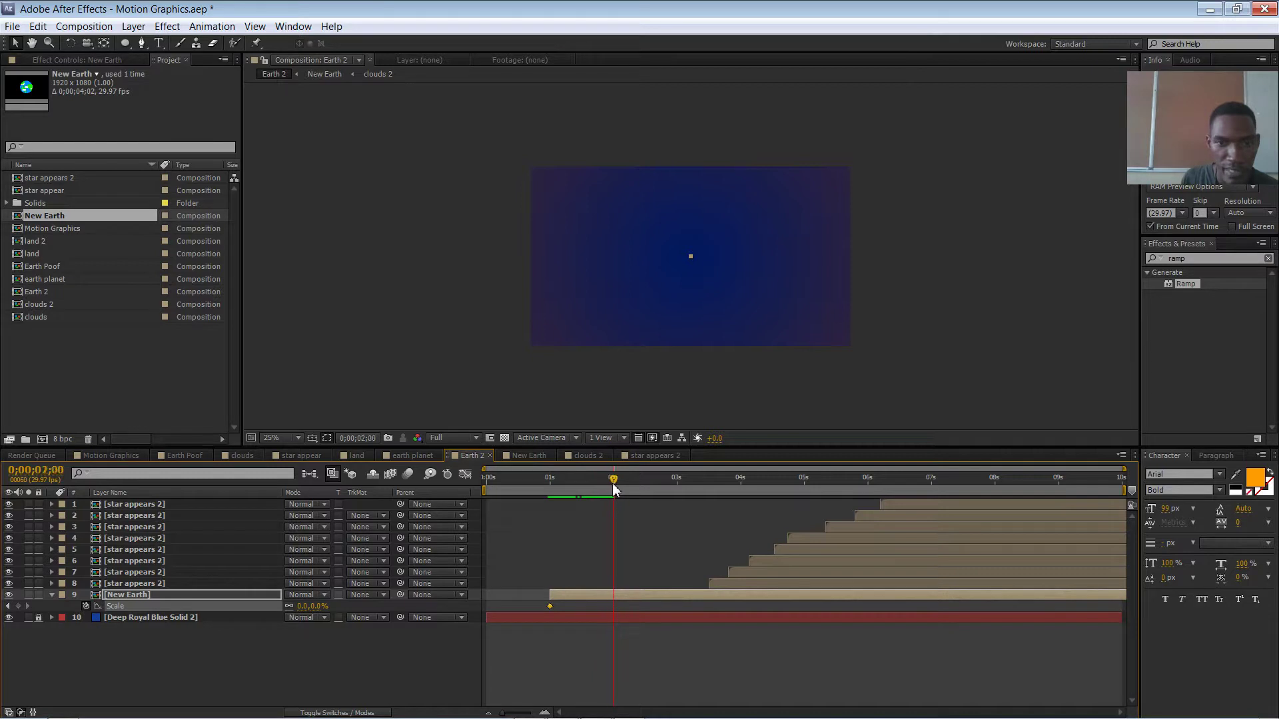
click(322, 606)
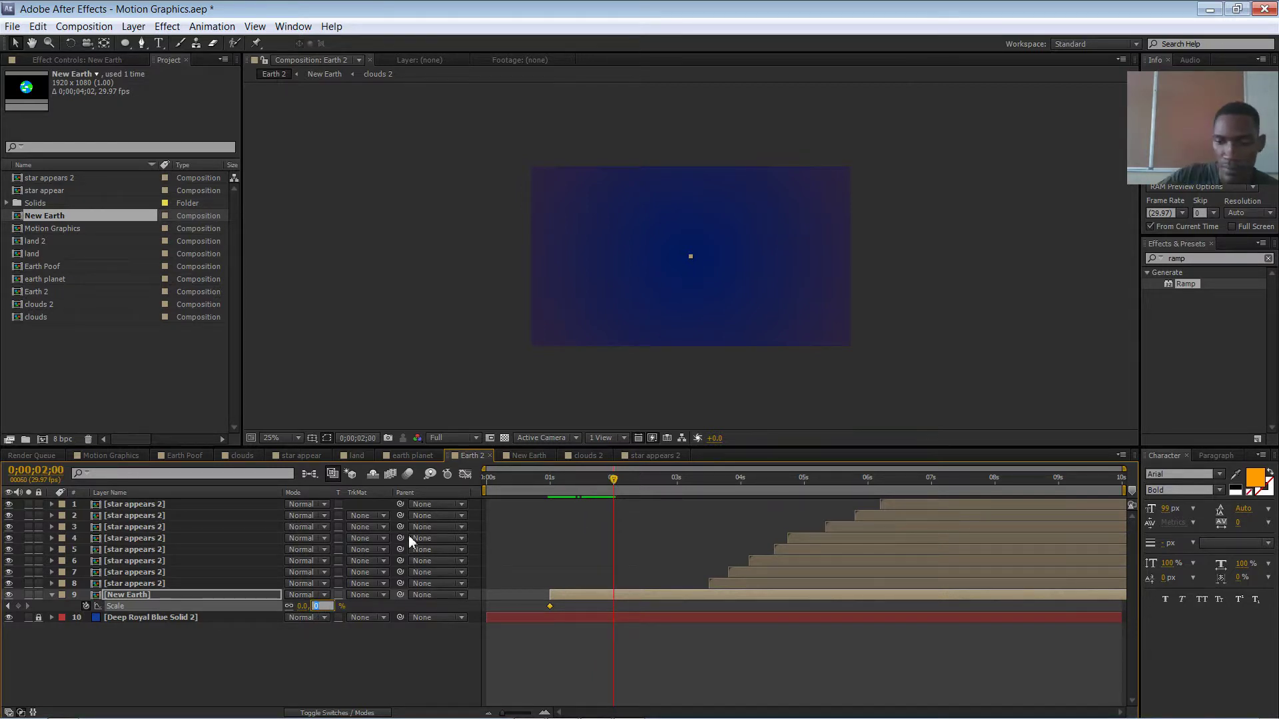
key(Return)
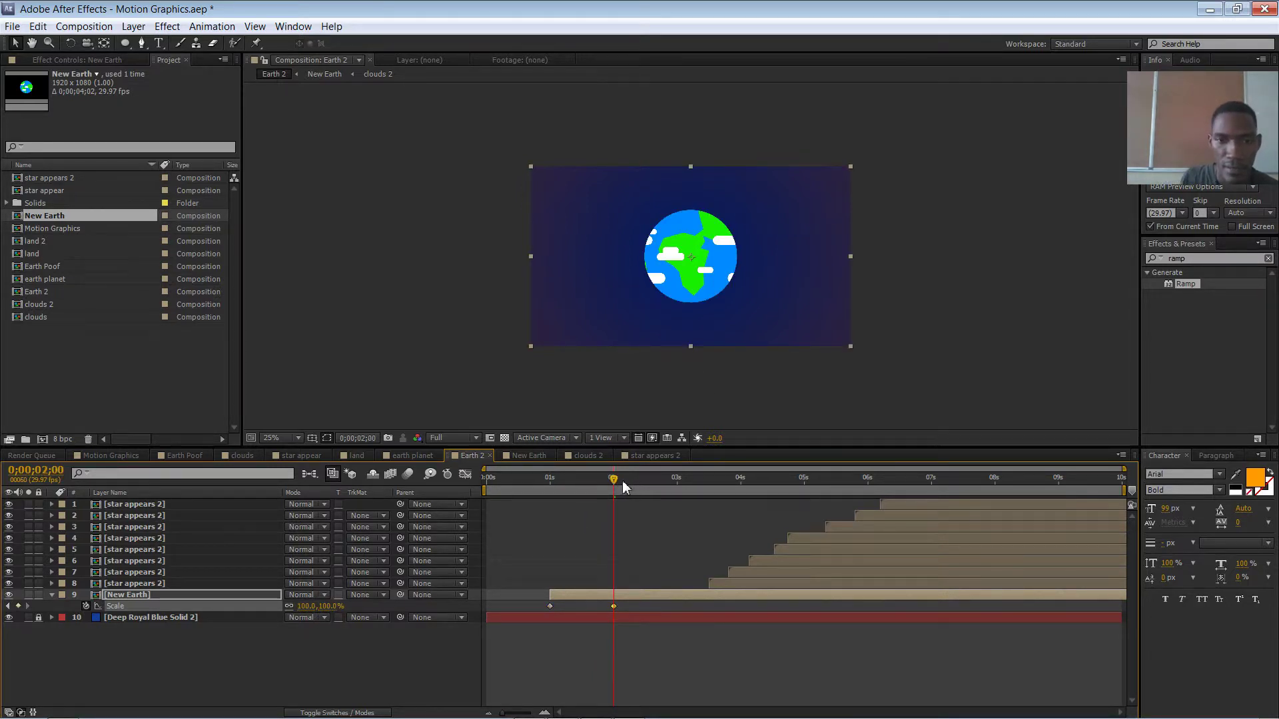
drag(614, 606, 588, 607)
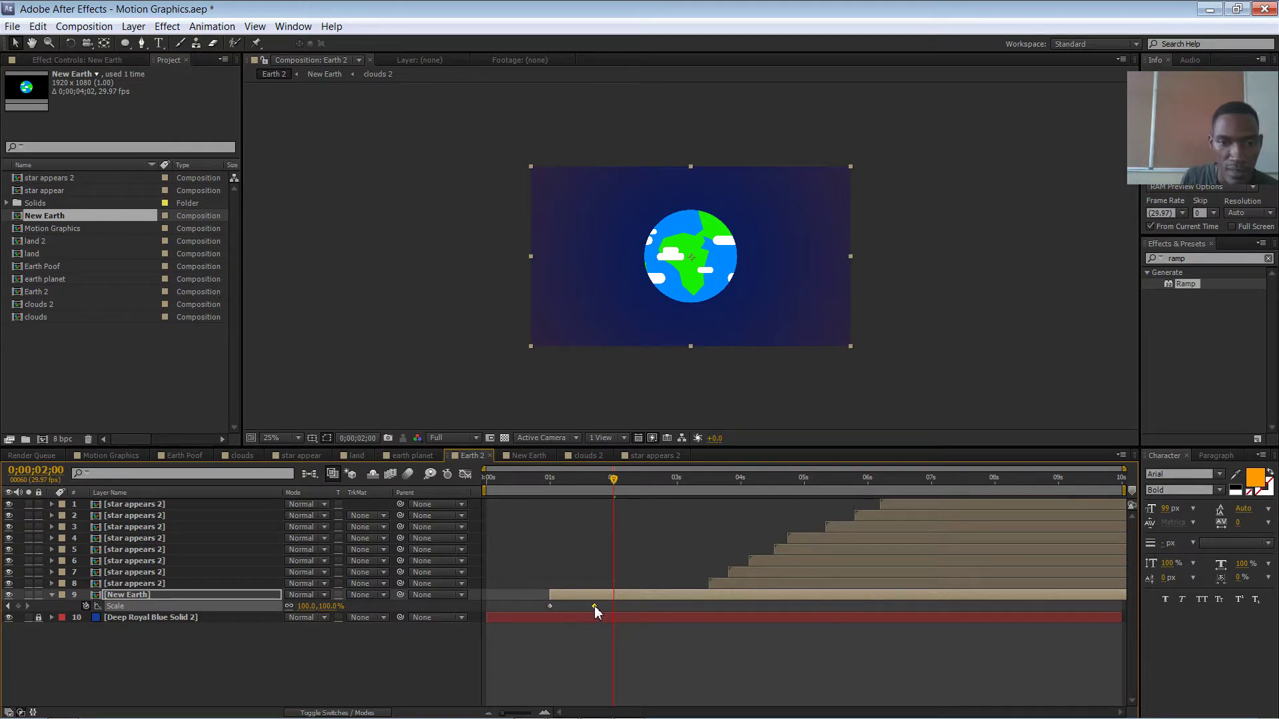
Add a bounce to New Earth's scale with keyframes of 118.1% at 0;00;01;16, 83% at 0;00;01;22 and 100% at 0;00;01;26.
drag(613, 481, 585, 490)
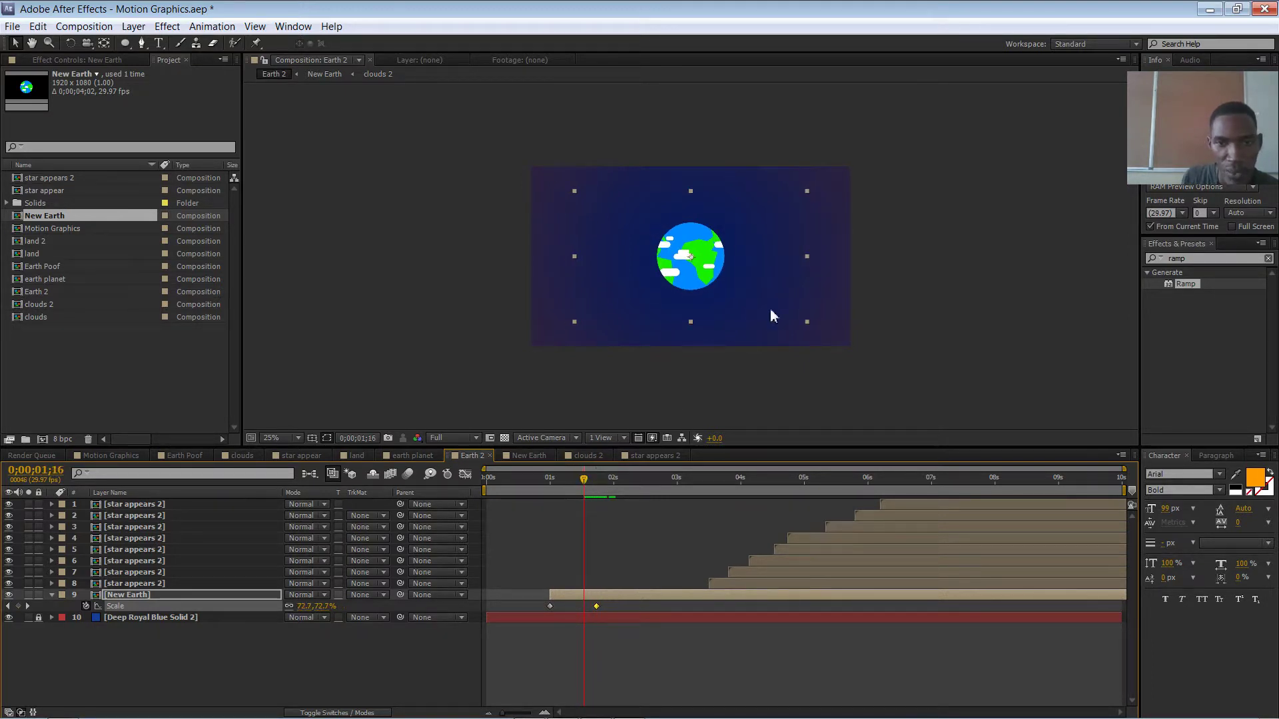
drag(811, 324, 879, 372)
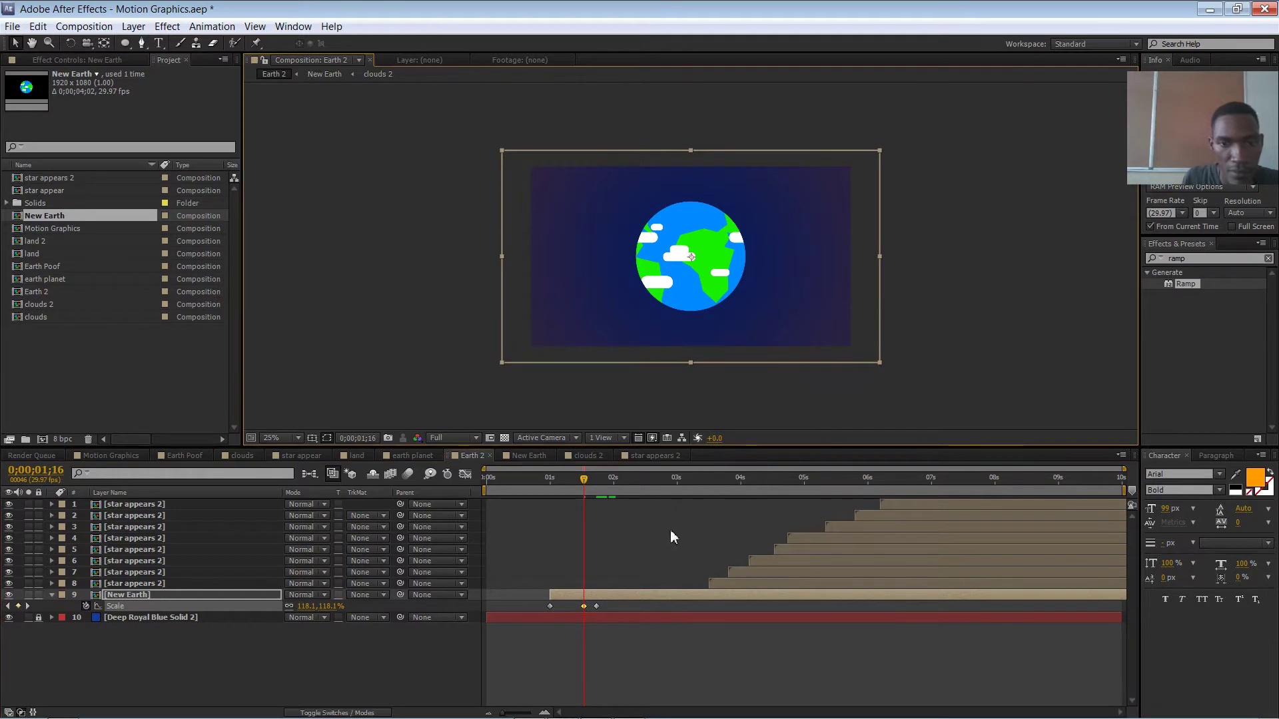
mouse_move(589, 485)
mouse_down()
mouse_move(541, 489)
mouse_move(622, 486)
mouse_move(542, 492)
mouse_move(609, 493)
mouse_up()
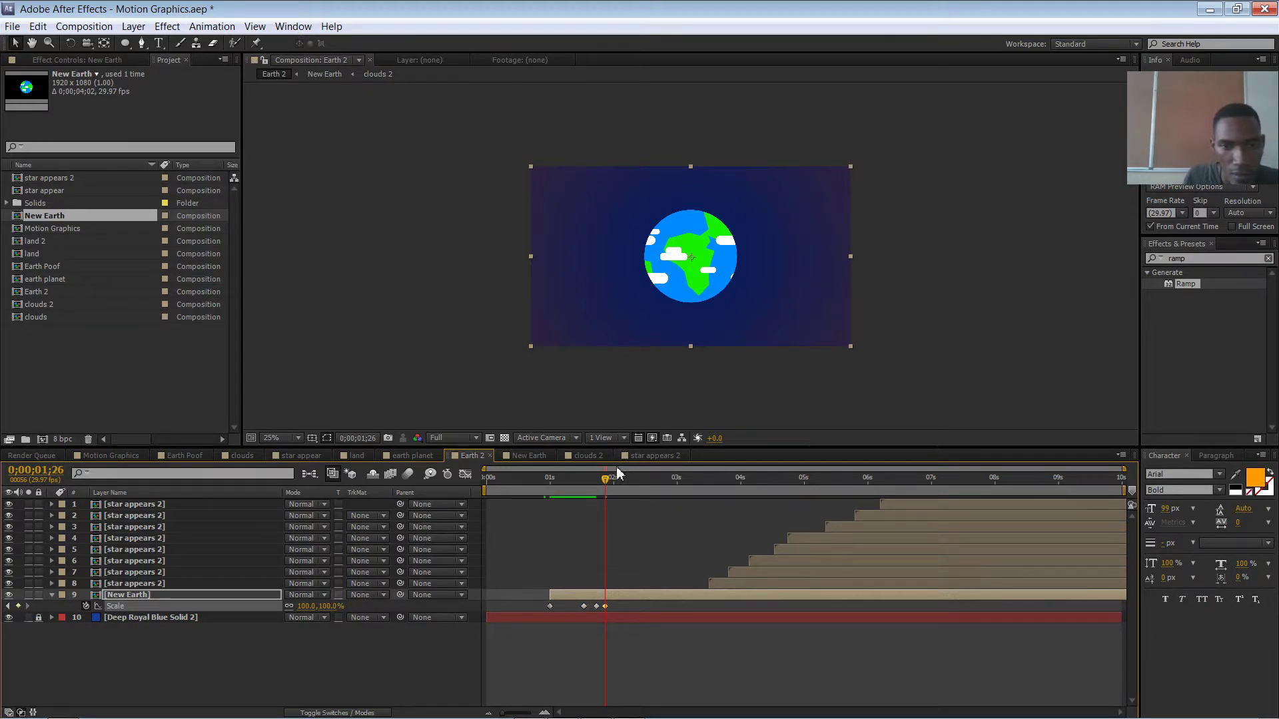
drag(606, 492, 597, 491)
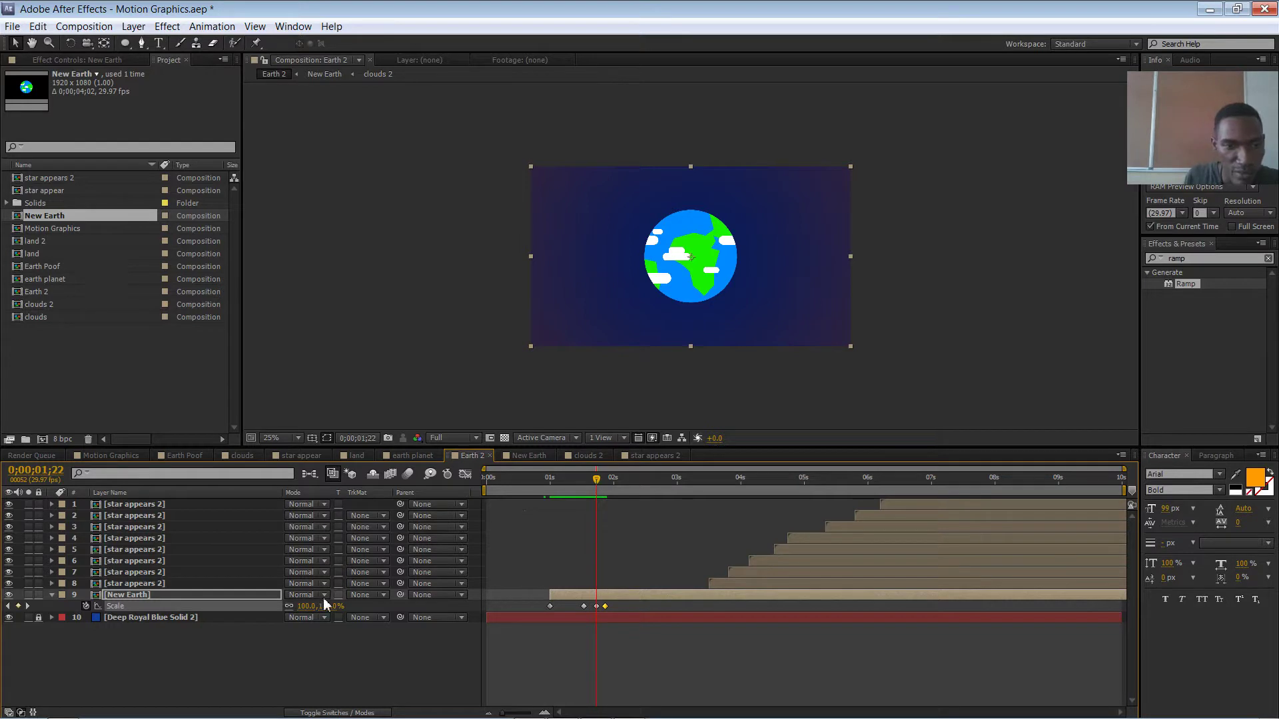
drag(327, 606, 323, 607)
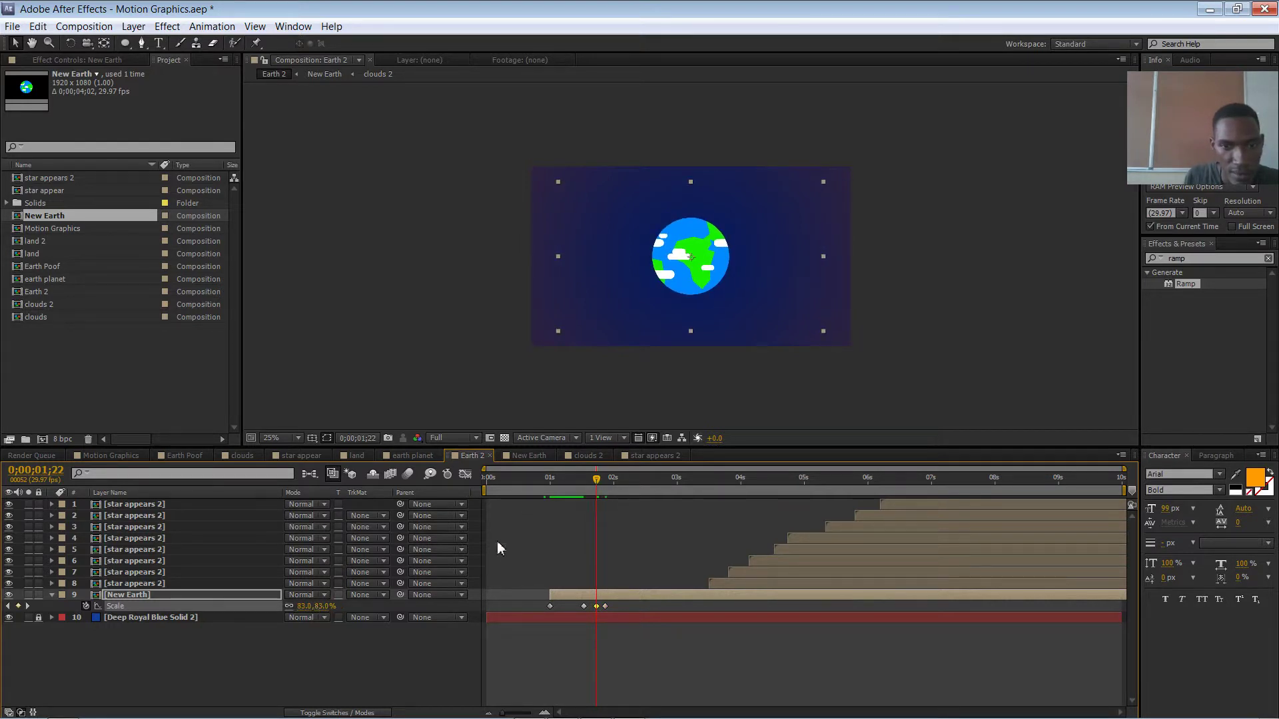
Apply Easy Ease to all four New Earth scale keyframes and preview the Earth's bouncing appearance.
mouse_move(598, 484)
mouse_down()
mouse_move(522, 493)
mouse_move(614, 491)
mouse_up()
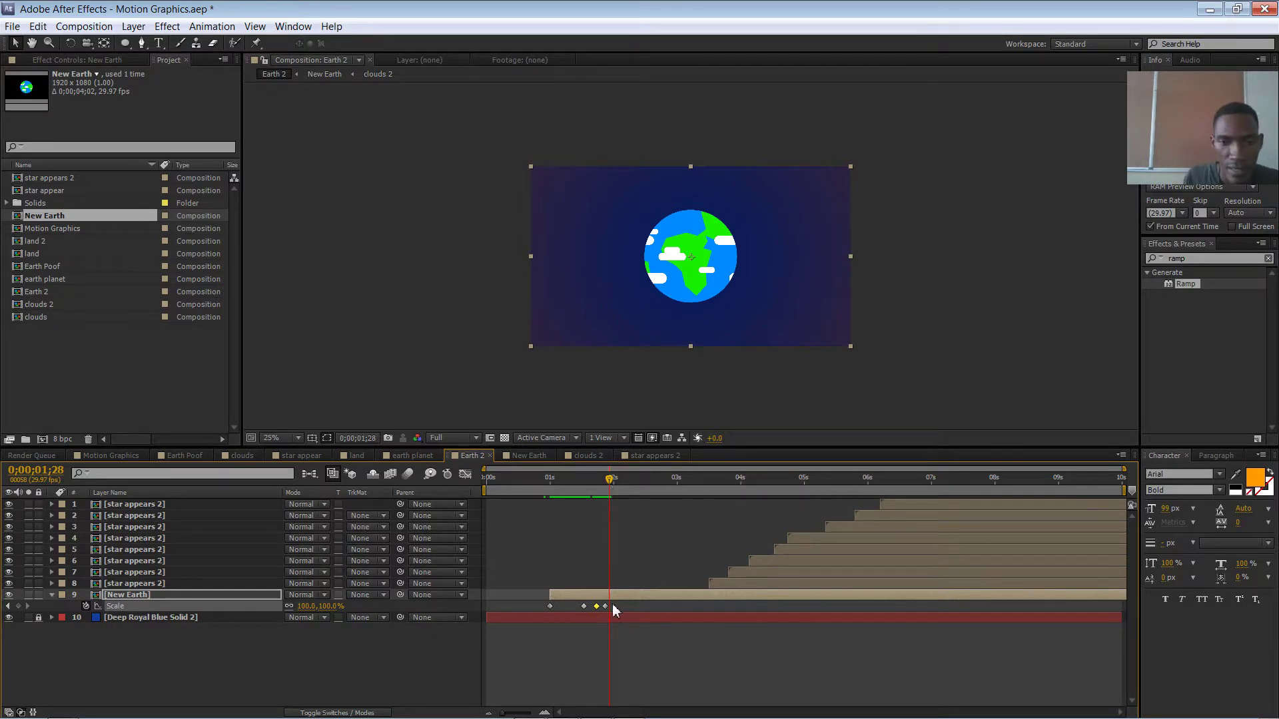
drag(614, 611, 537, 618)
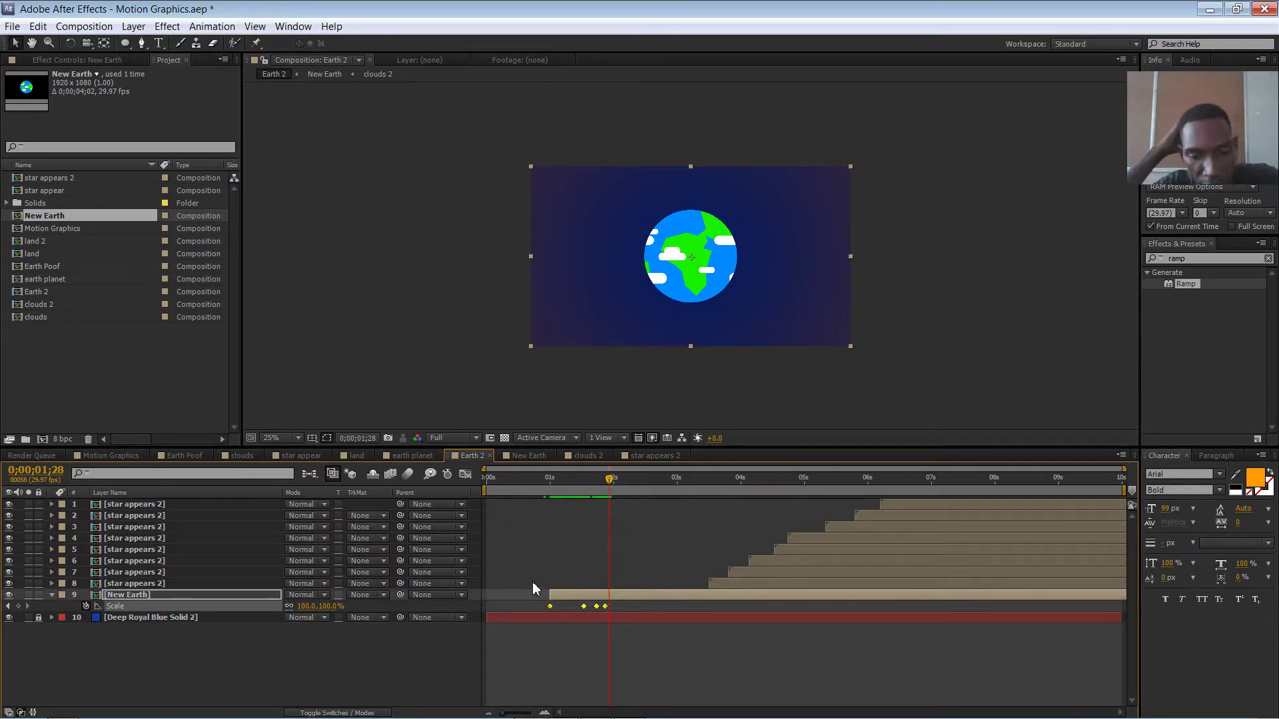
key(F9)
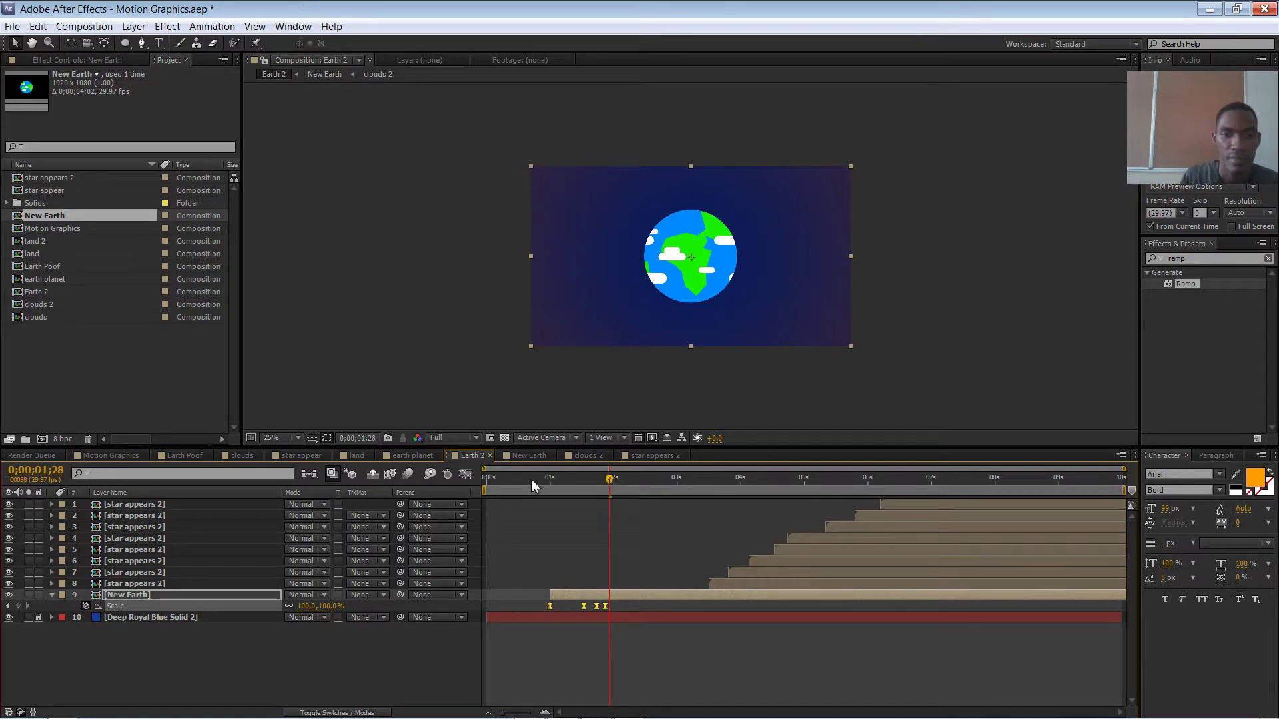
mouse_move(531, 478)
mouse_down()
mouse_move(625, 489)
mouse_move(540, 505)
mouse_move(622, 503)
mouse_up()
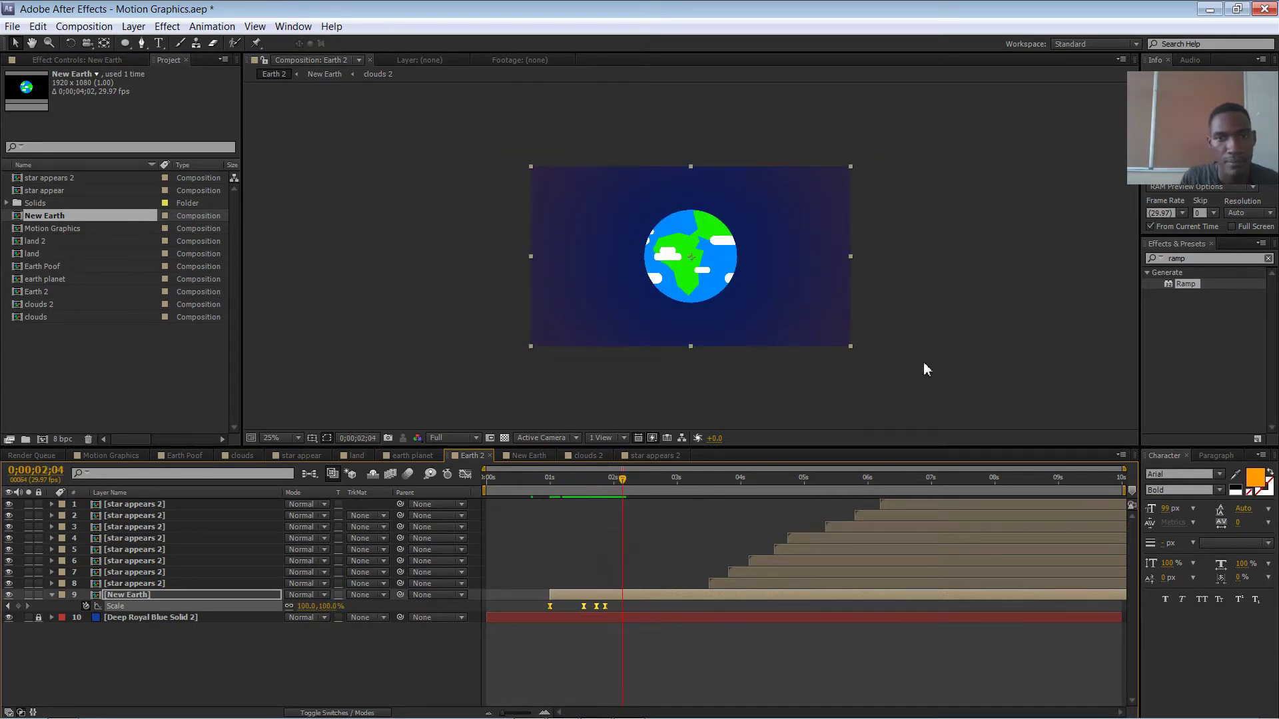
click(924, 363)
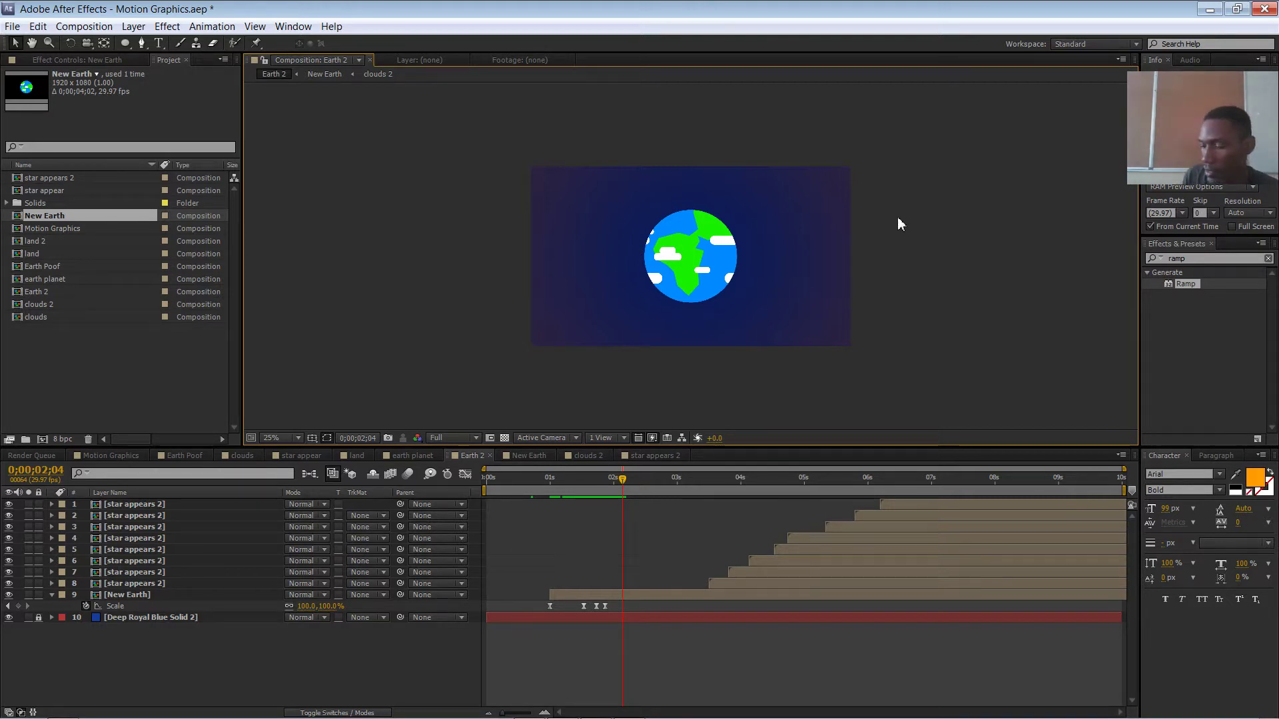
Create a new shape layer in Earth 2 and add an ellipse path to it.
right_click(976, 233)
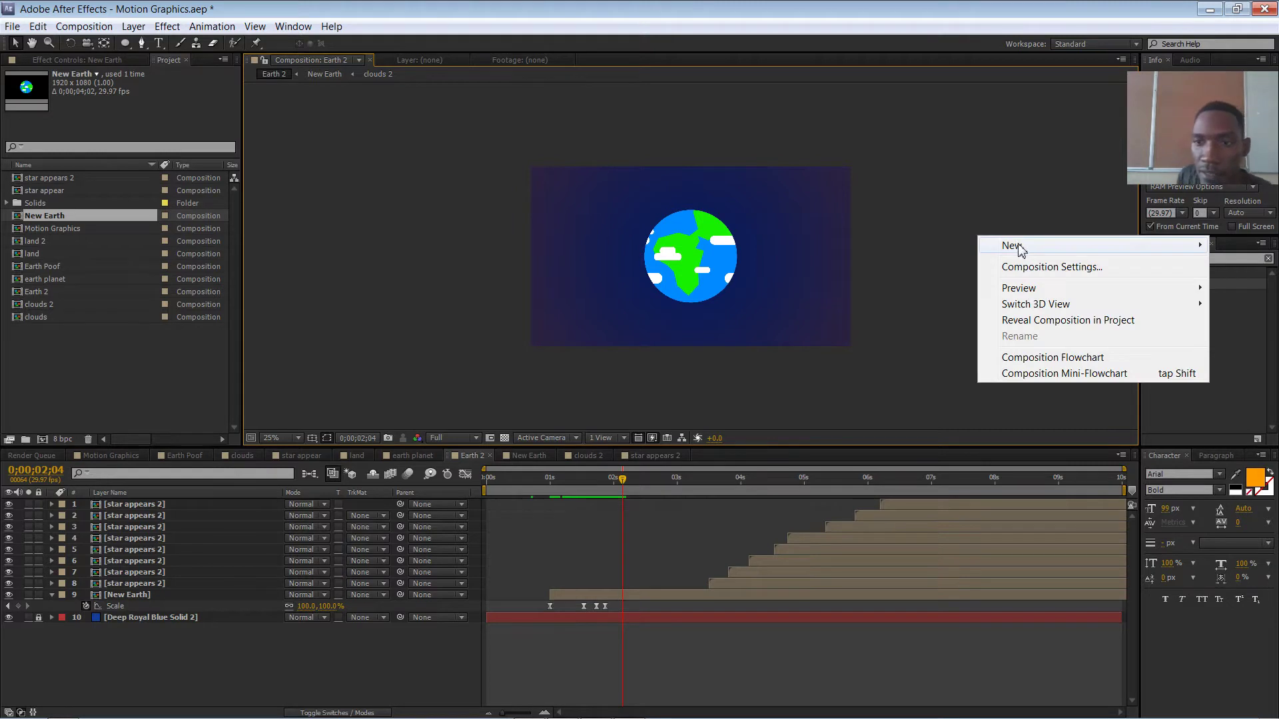
mouse_move(1008, 246)
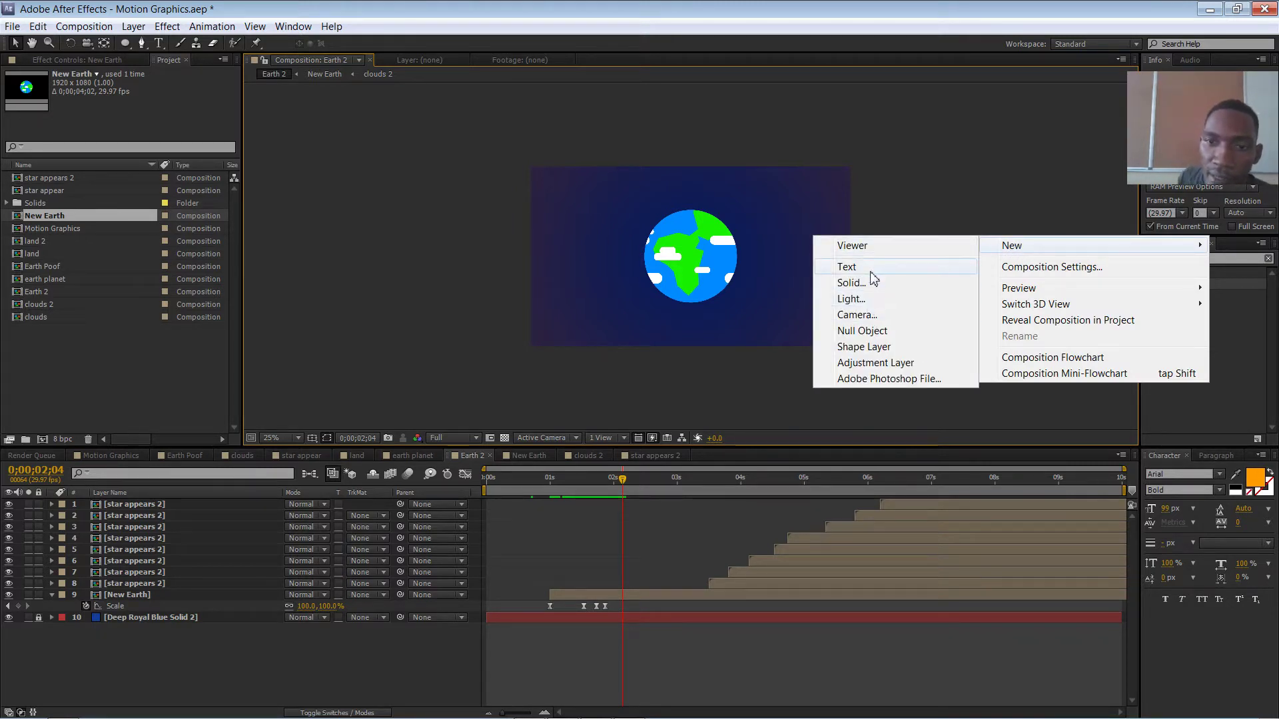
click(864, 346)
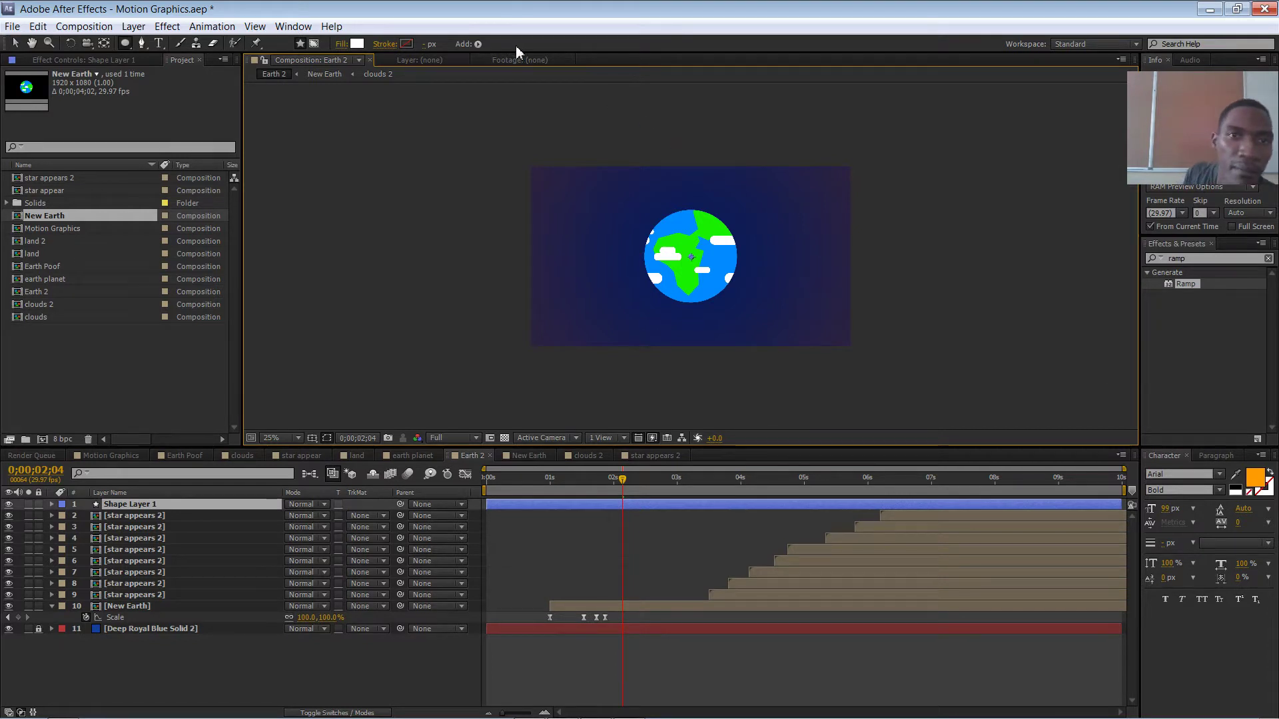
click(478, 44)
click(523, 85)
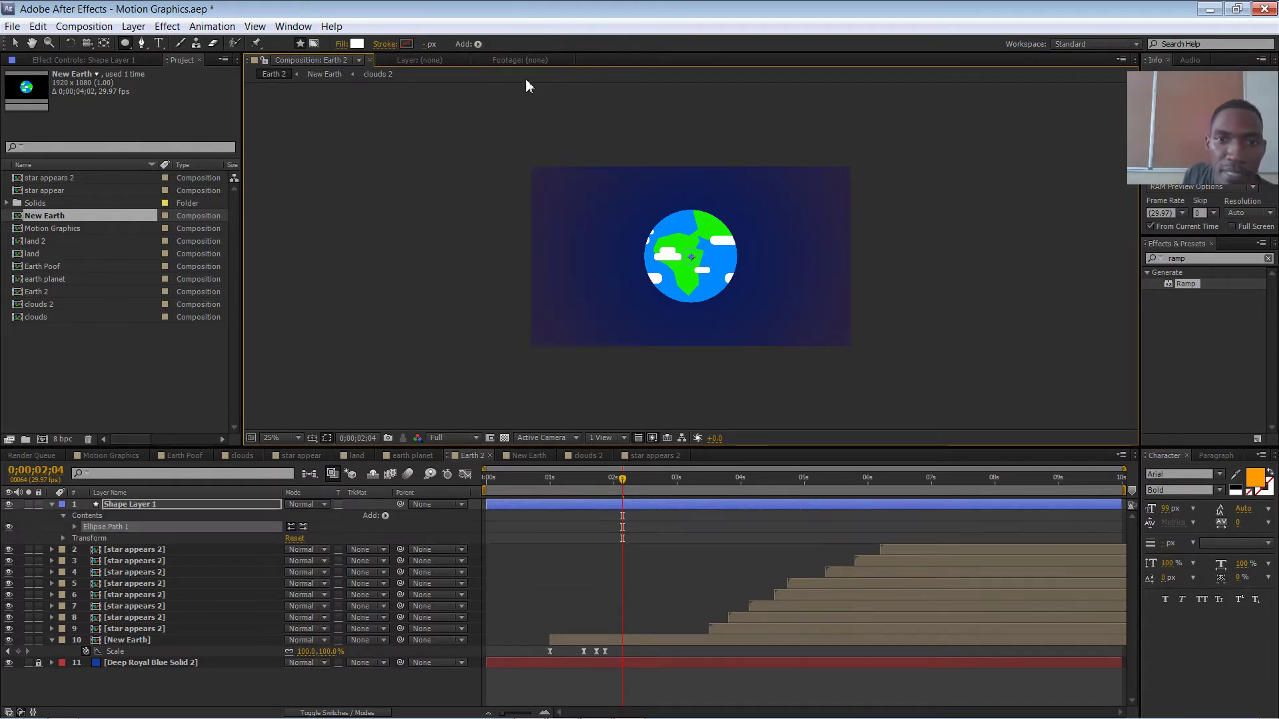
Add a fill to the ellipse on the shape layer and set its color to white.
click(357, 44)
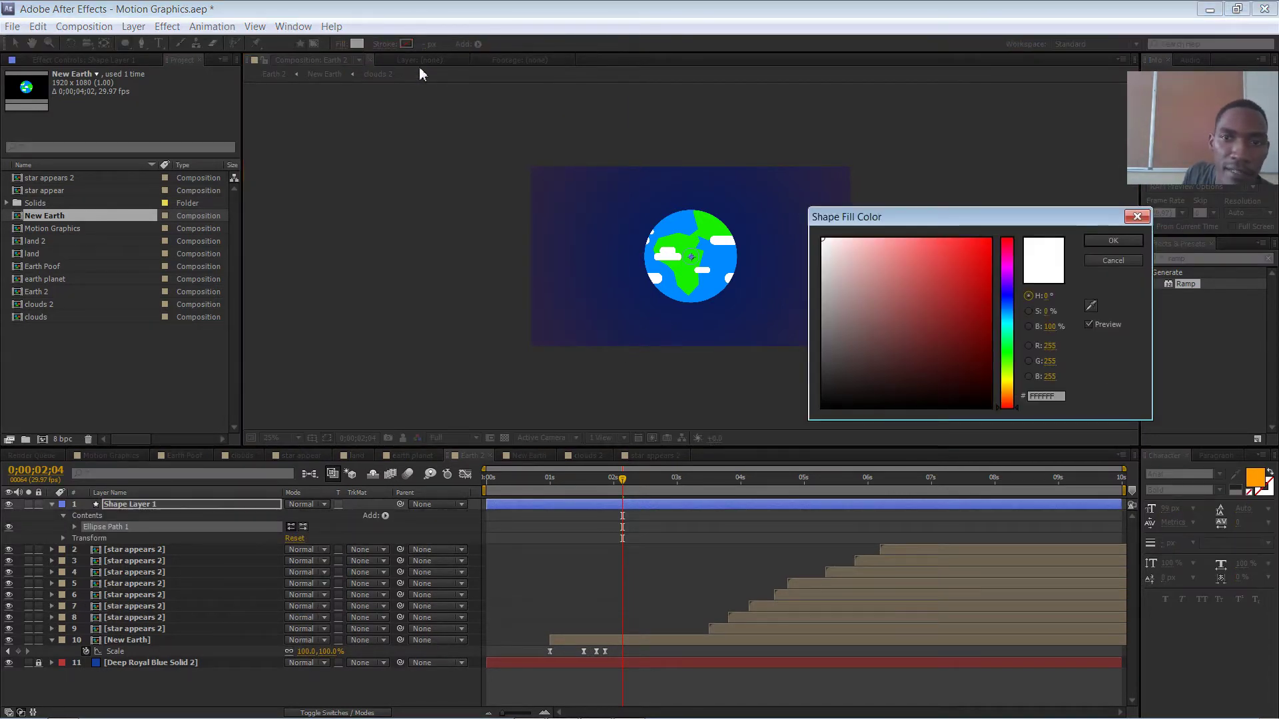
click(1111, 240)
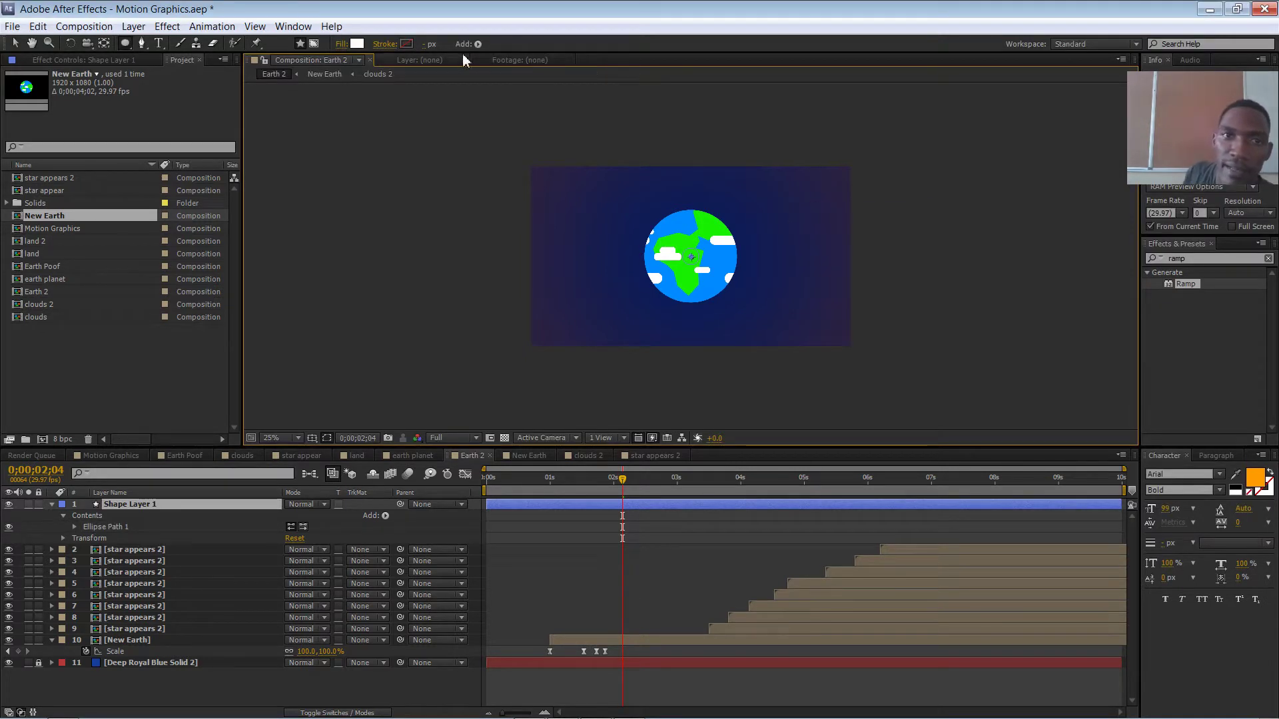
click(477, 45)
click(524, 141)
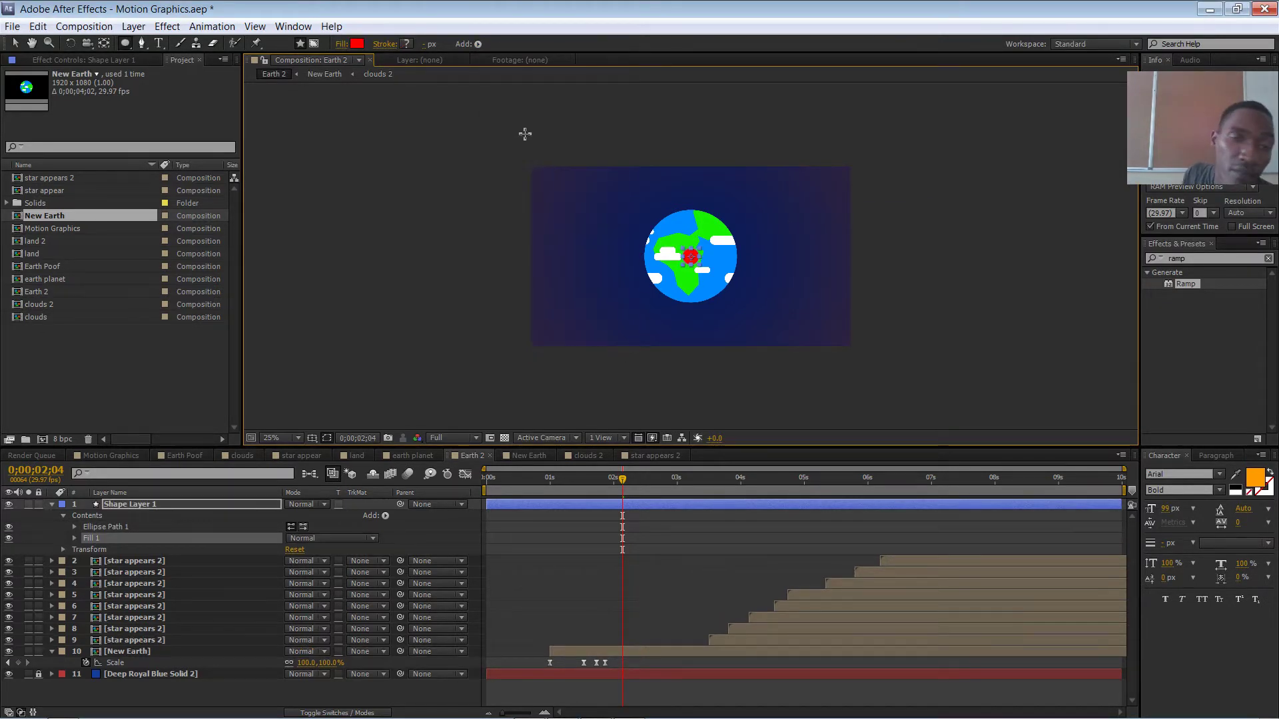
click(357, 44)
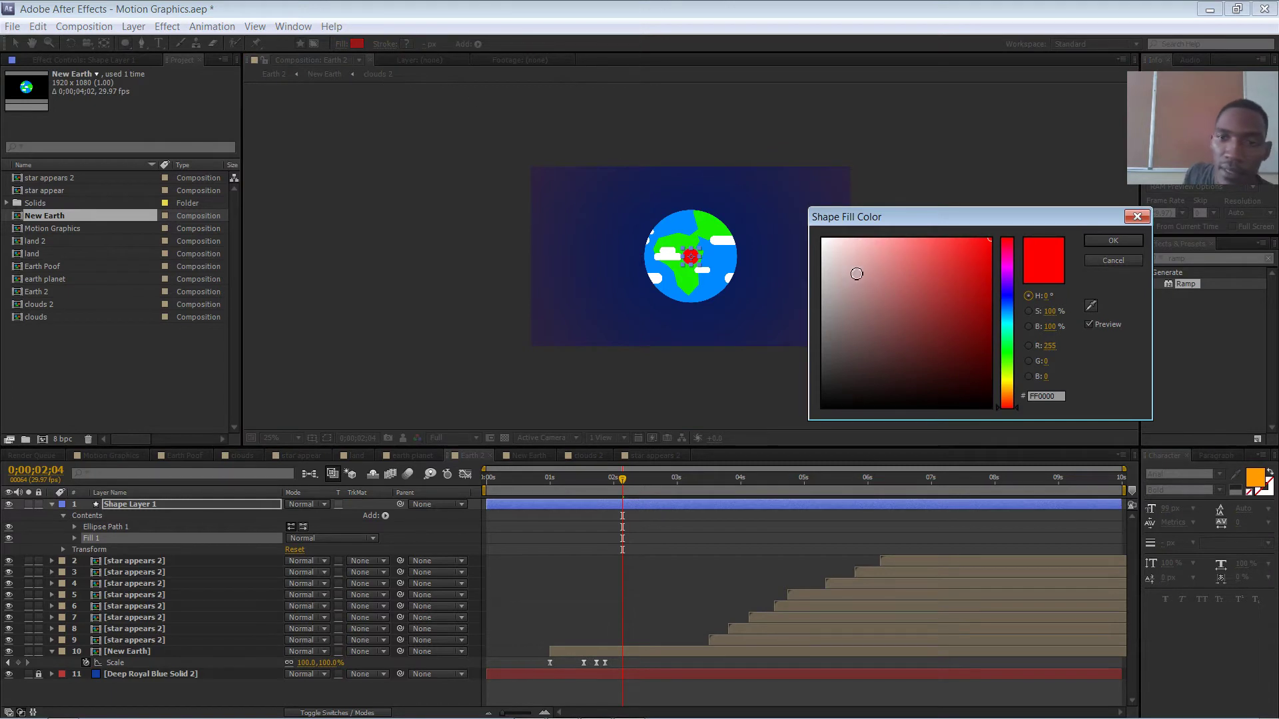
drag(856, 273, 814, 215)
click(1114, 239)
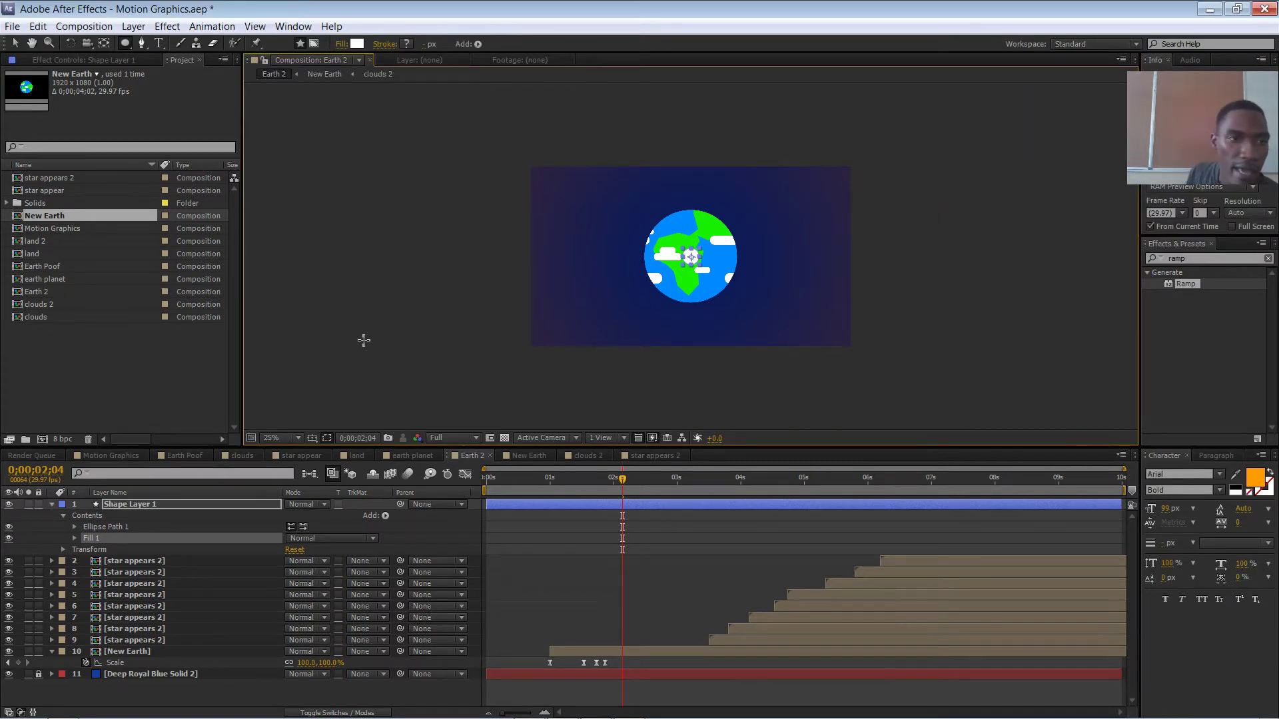
Enlarge the ellipse path to 718 by 718 and set the shape layer's blending mode to Overlay.
click(75, 527)
drag(328, 539, 675, 520)
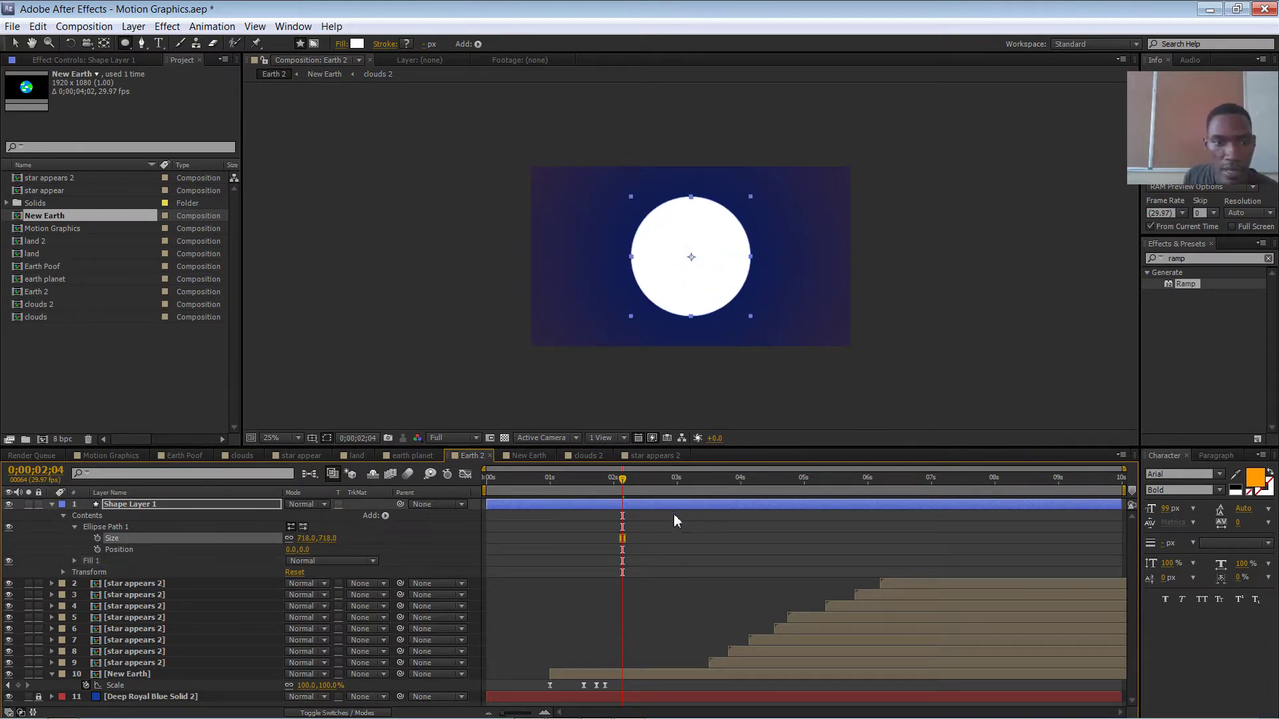
click(320, 506)
click(385, 405)
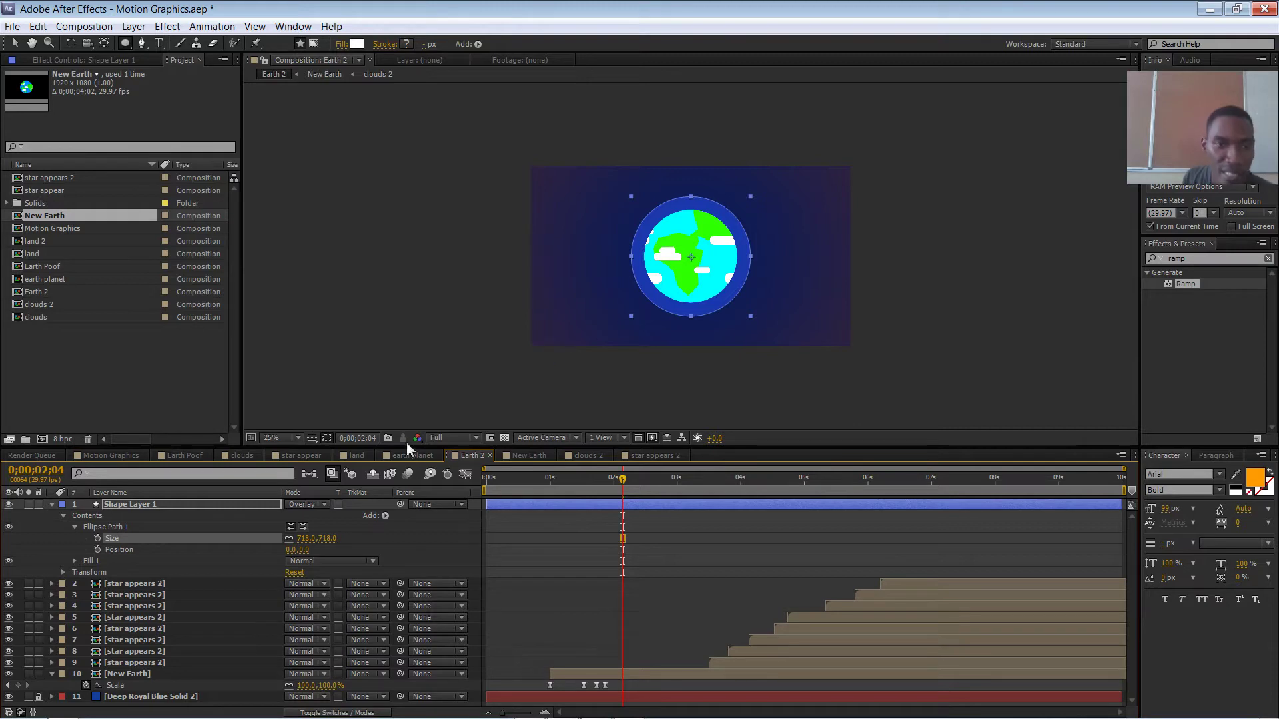
Compare the Screen and Overlay blending modes on Shape Layer 1 and set it to Soft Light.
click(304, 506)
click(365, 311)
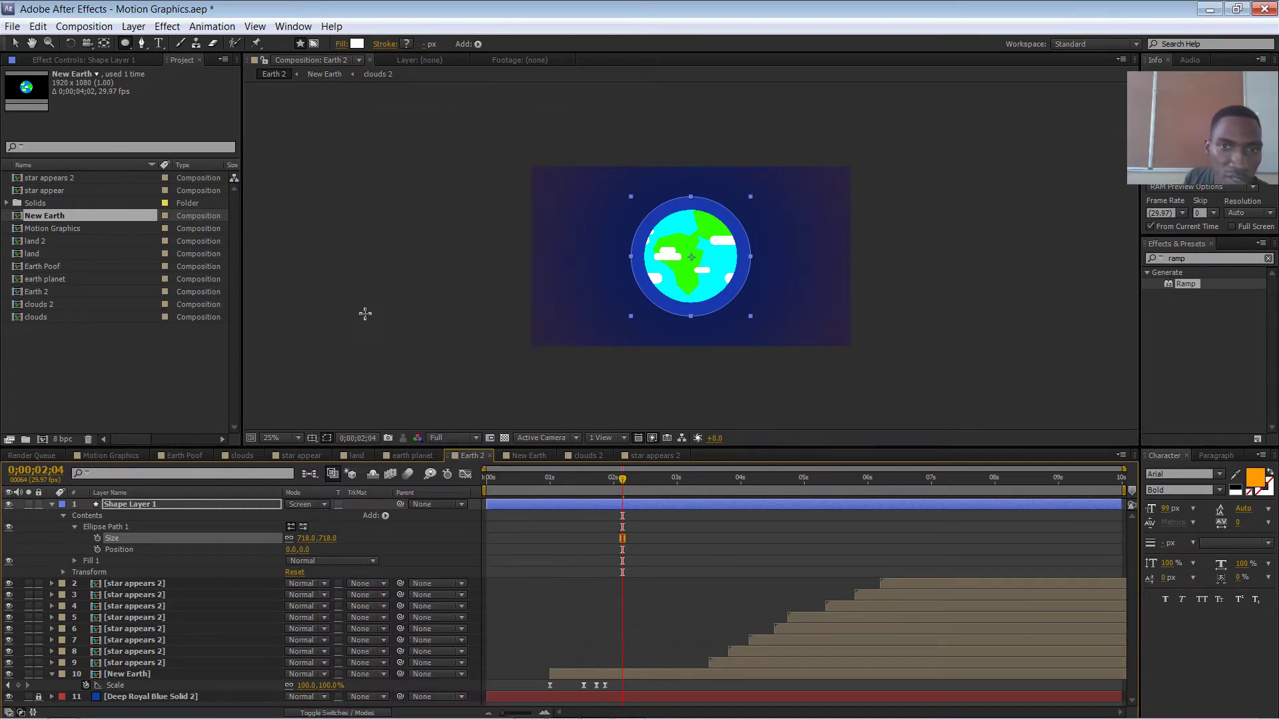
click(321, 508)
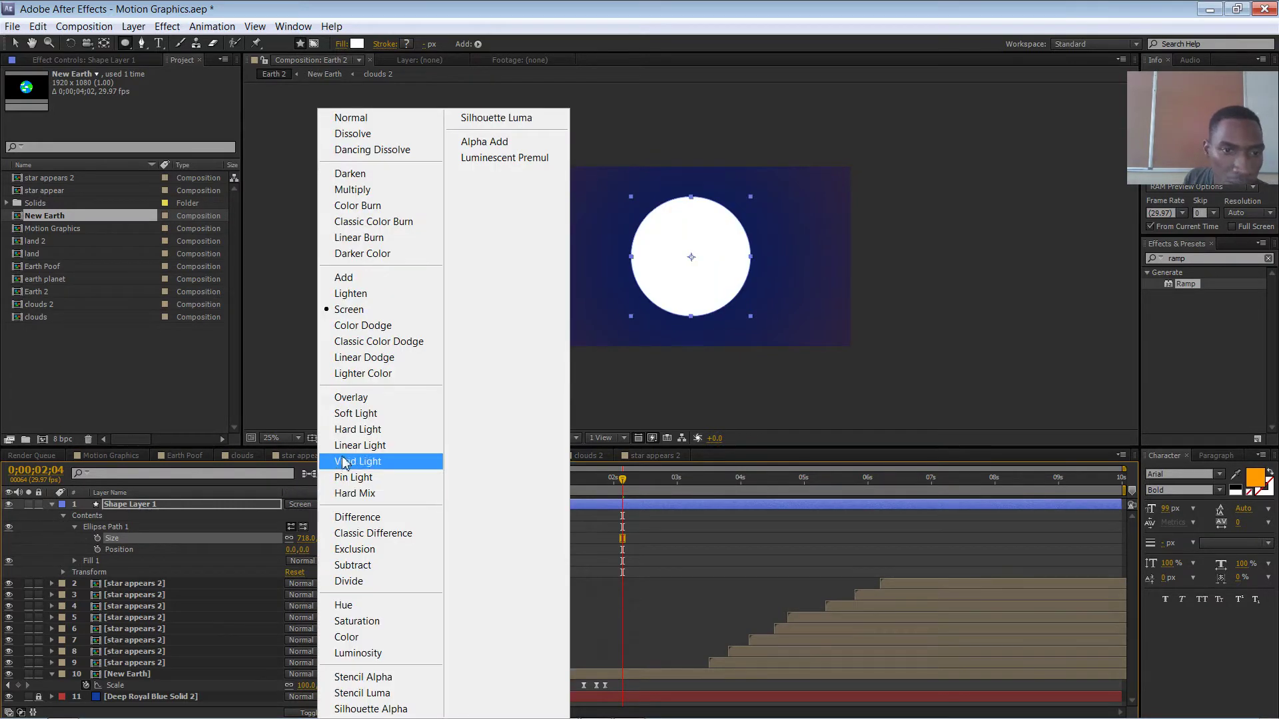
click(364, 408)
click(314, 503)
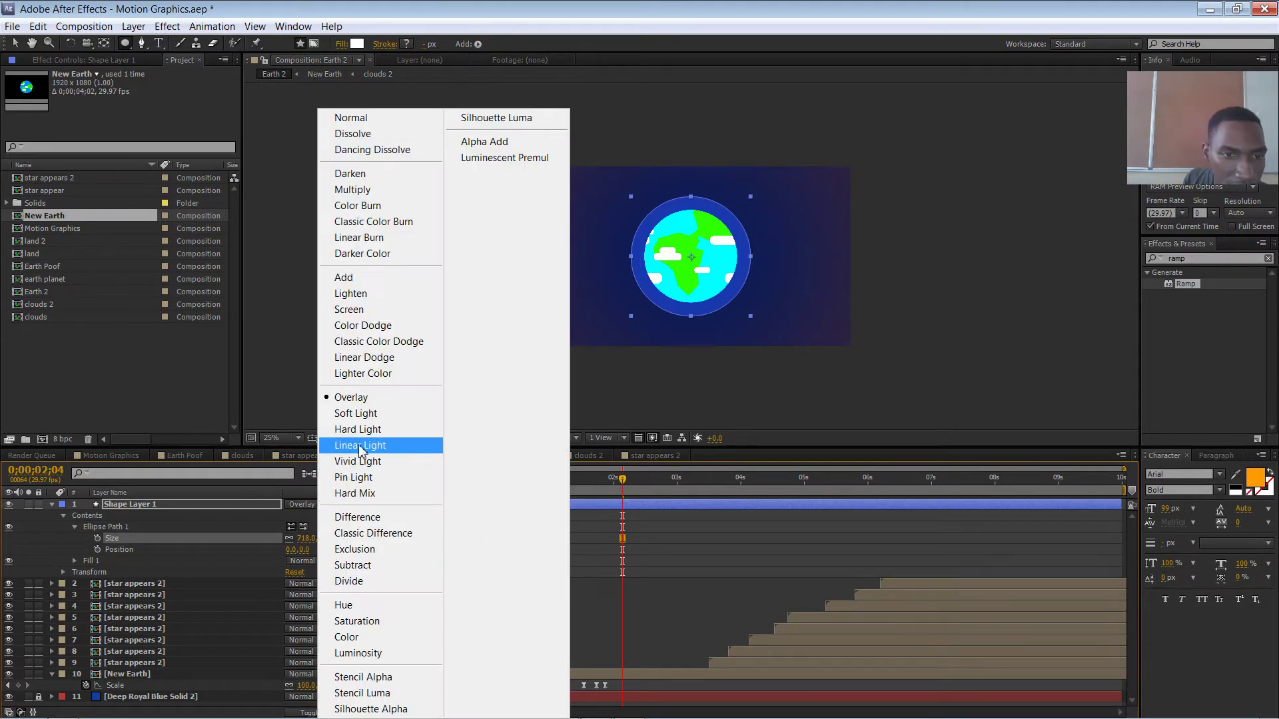
click(363, 411)
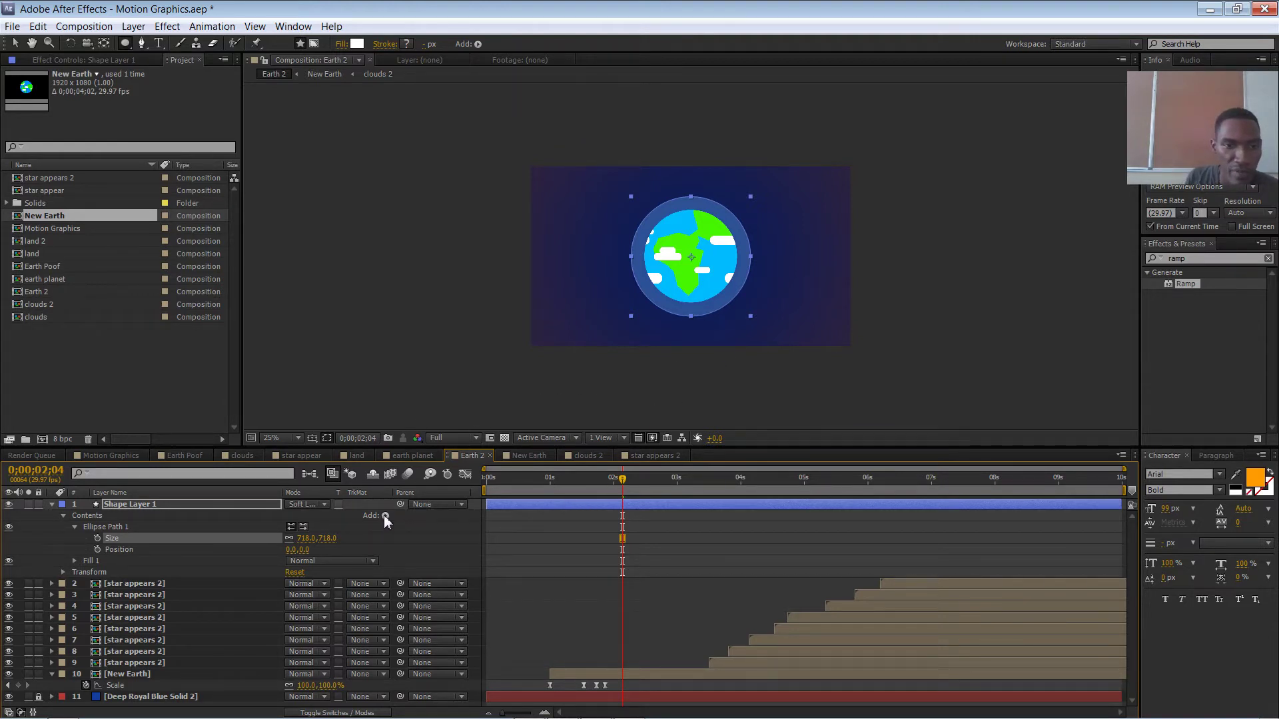
Reduce the ellipse path's size to 649 by 649, switch to the Selection tool and deselect the layer.
drag(308, 538, 252, 530)
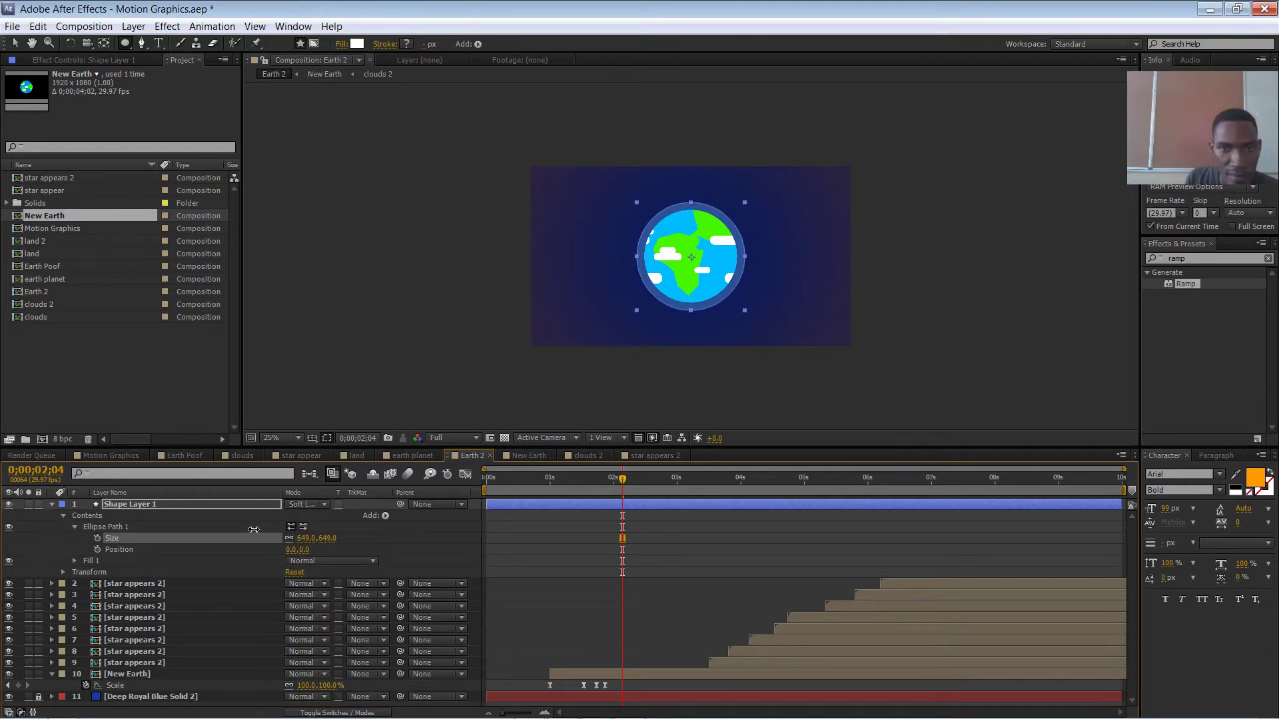
click(14, 42)
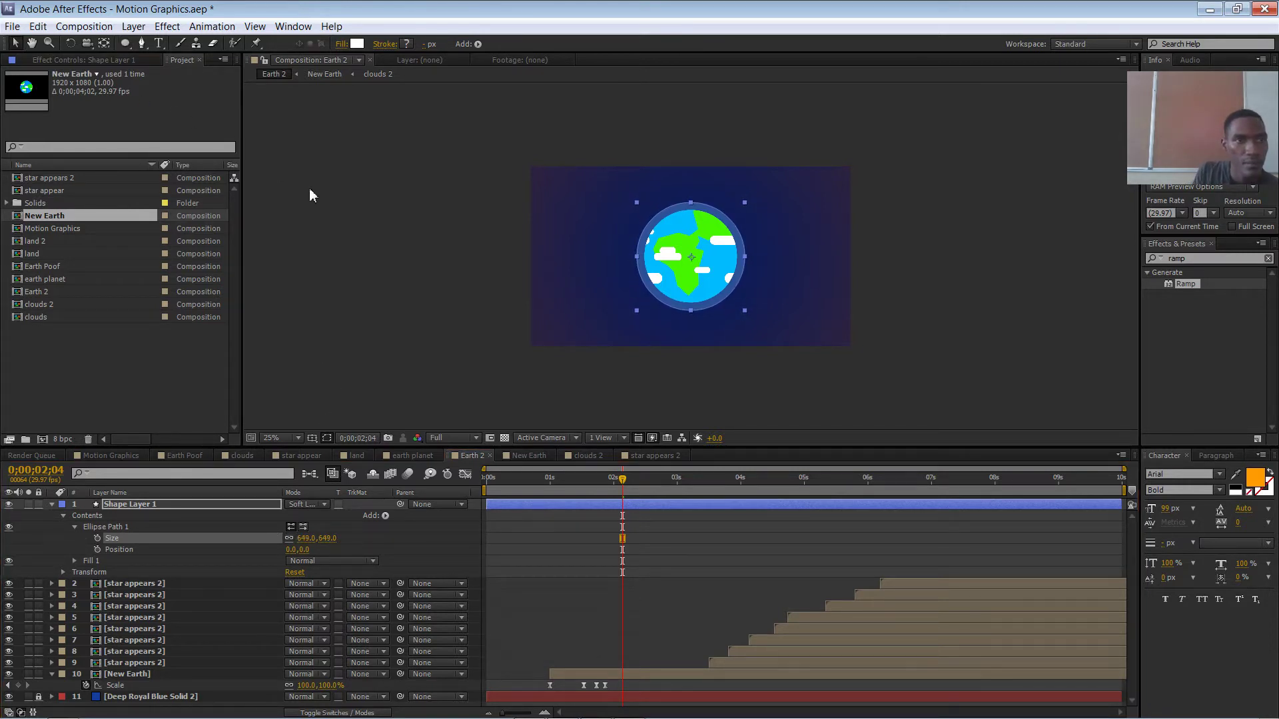
click(474, 283)
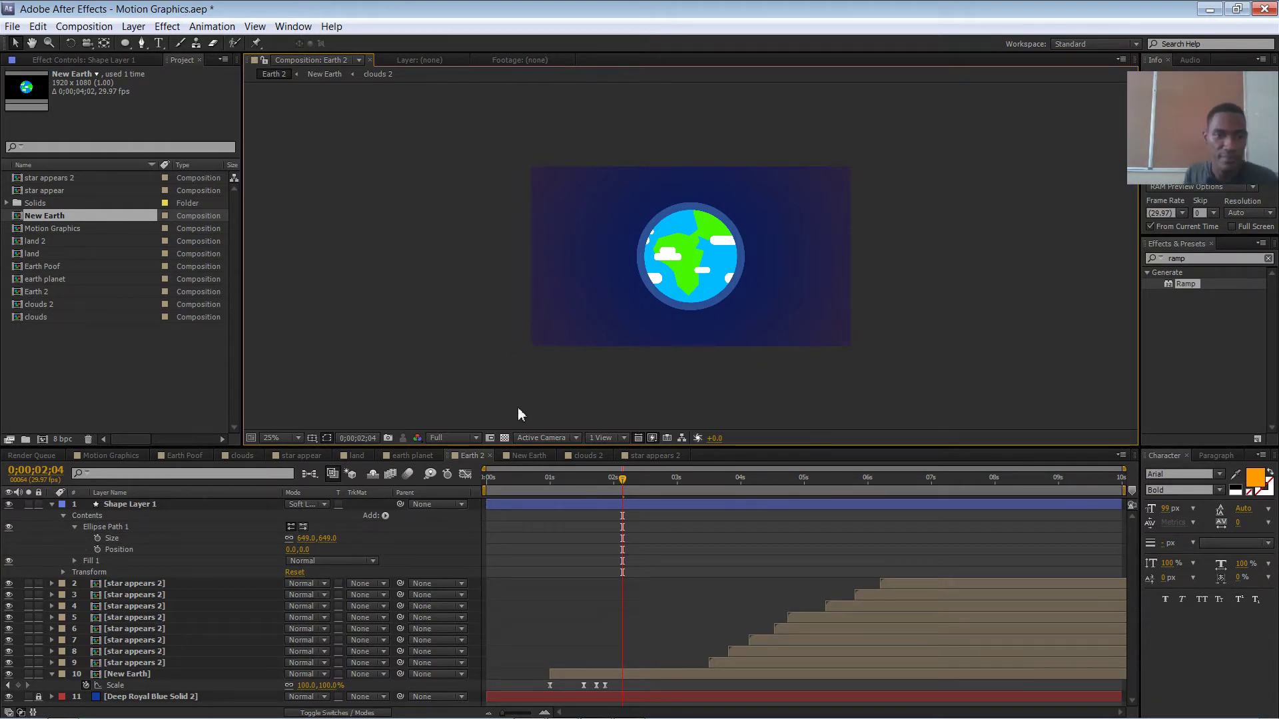
Toggle Shape Layer 1's visibility repeatedly to compare the Earth with and without the circle, leaving the layer hidden.
click(9, 504)
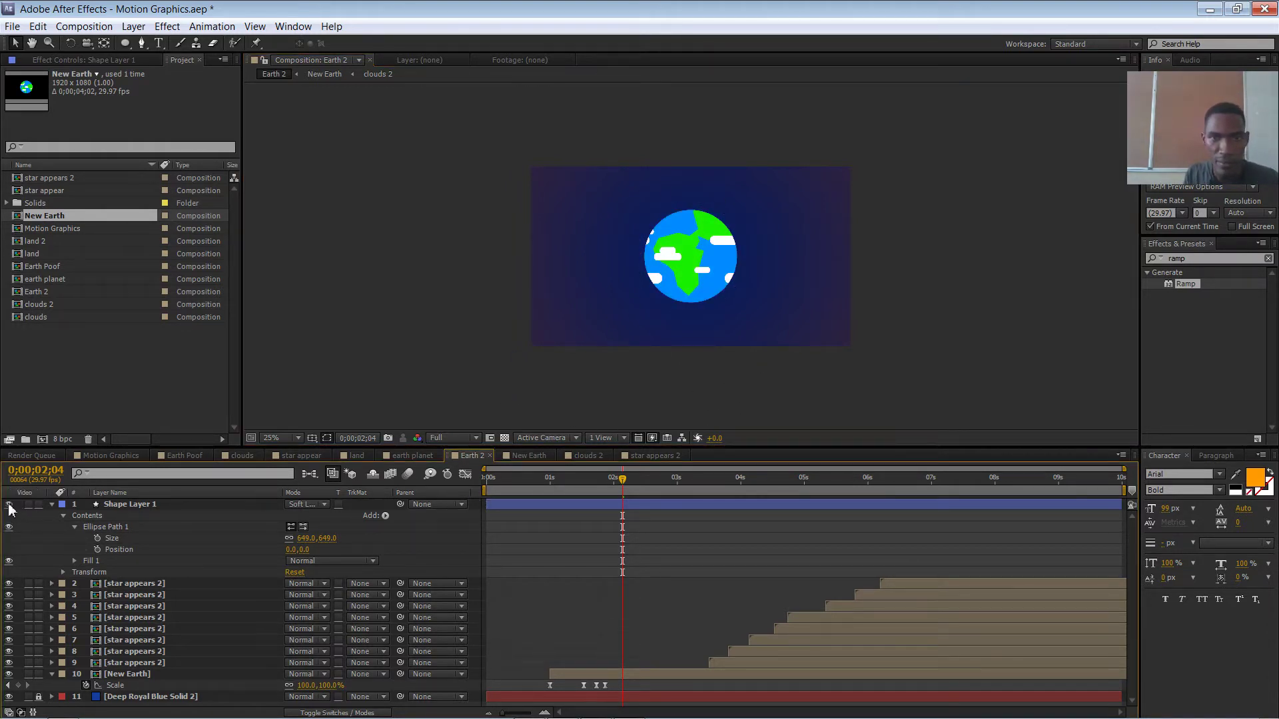
click(9, 504)
click(9, 504)
click(9, 504)
click(9, 504)
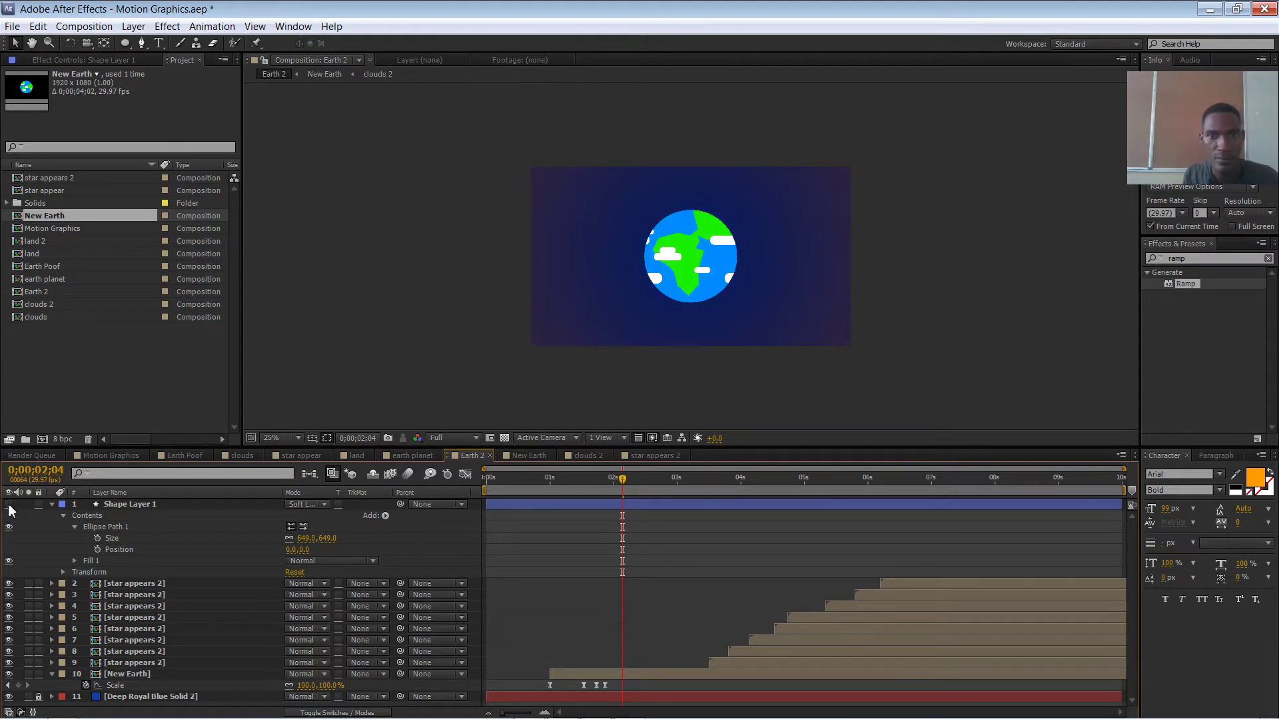
click(8, 504)
click(9, 505)
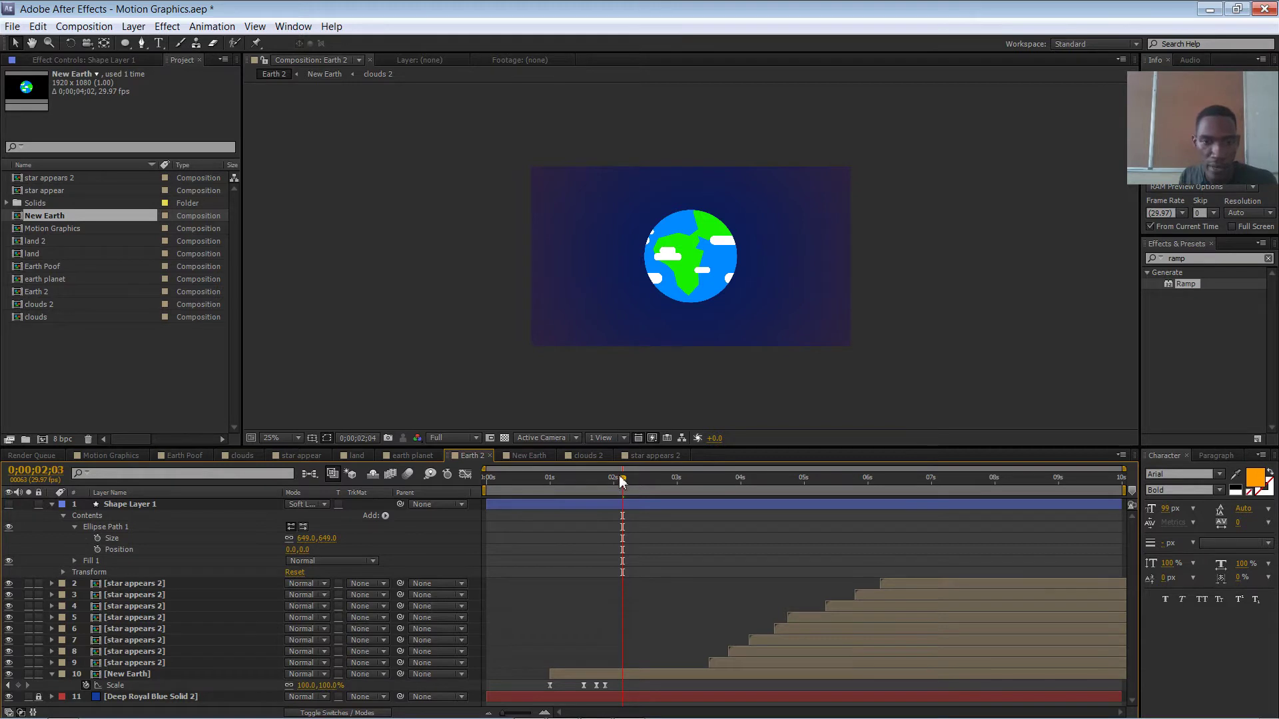
Trim Shape Layer 1 to start at 0;00;01;16 and keyframe its ellipse size from 0 there to 649 at 0;00;02;15.
drag(622, 481, 584, 484)
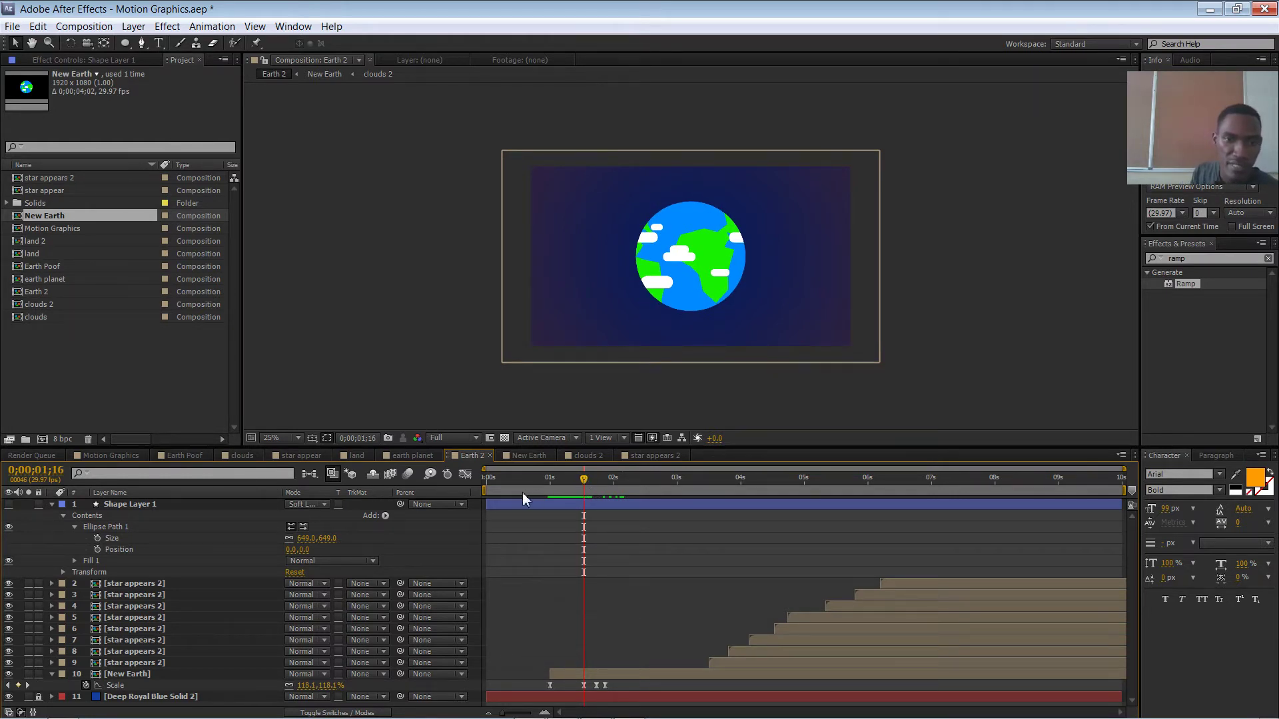
drag(488, 505, 581, 518)
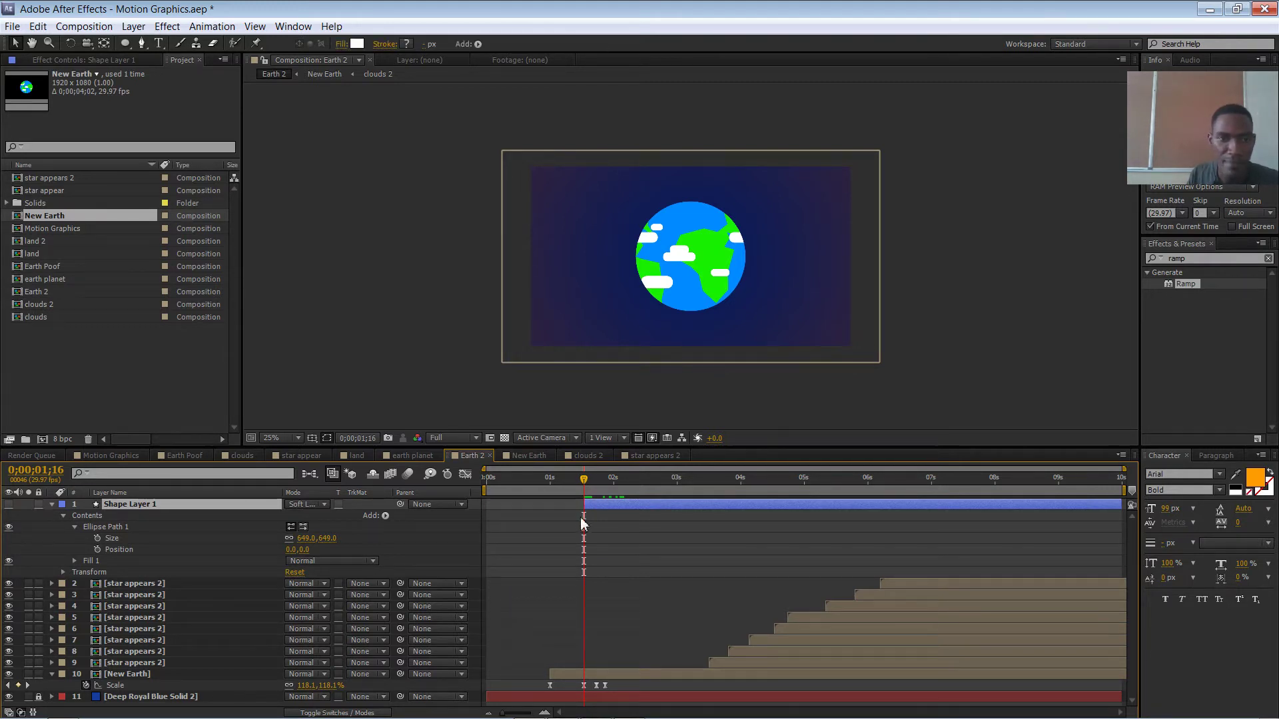
click(98, 538)
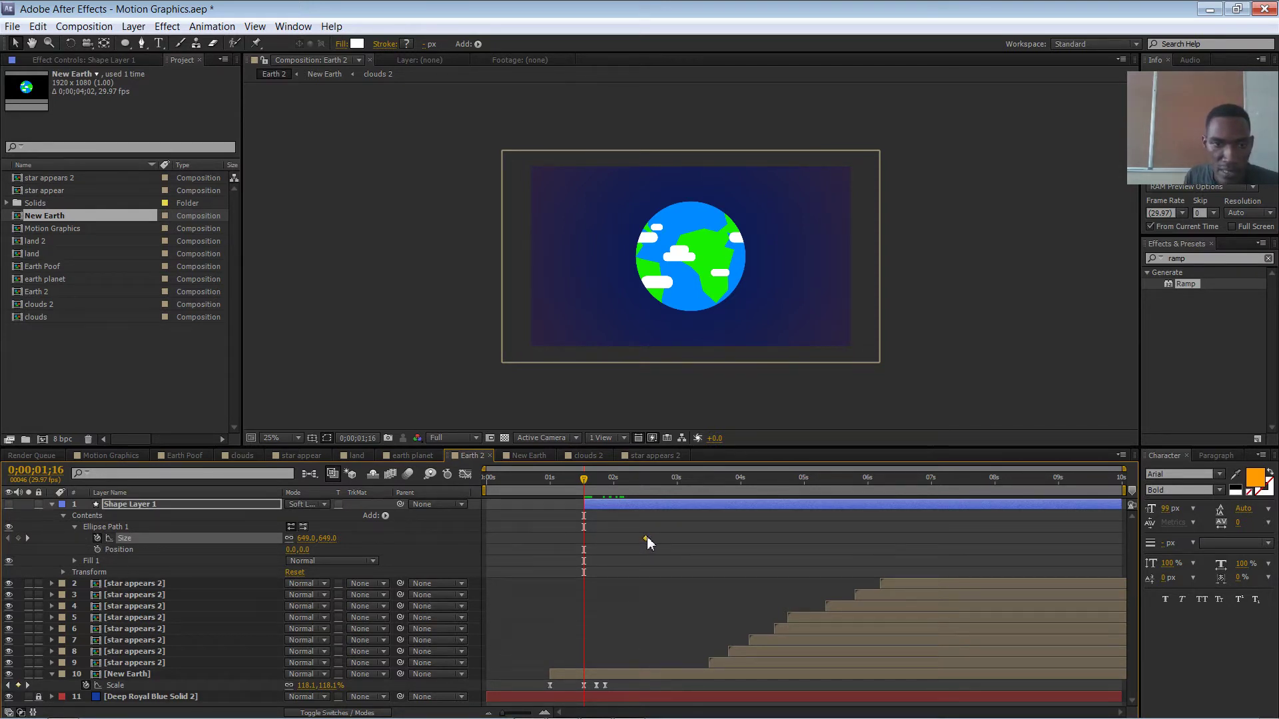
click(324, 538)
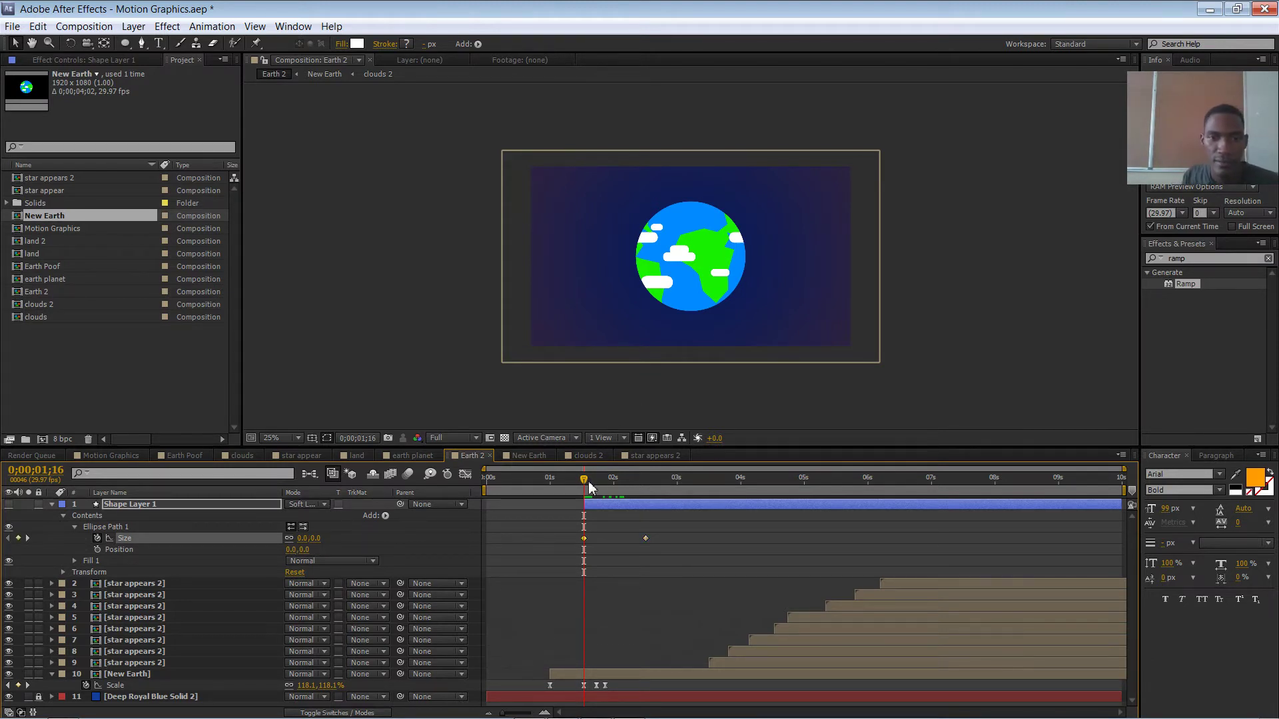
Make Shape Layer 1 visible again and preview the circle growing around the Earth up to 0;00;02;15.
drag(589, 486, 637, 486)
click(12, 505)
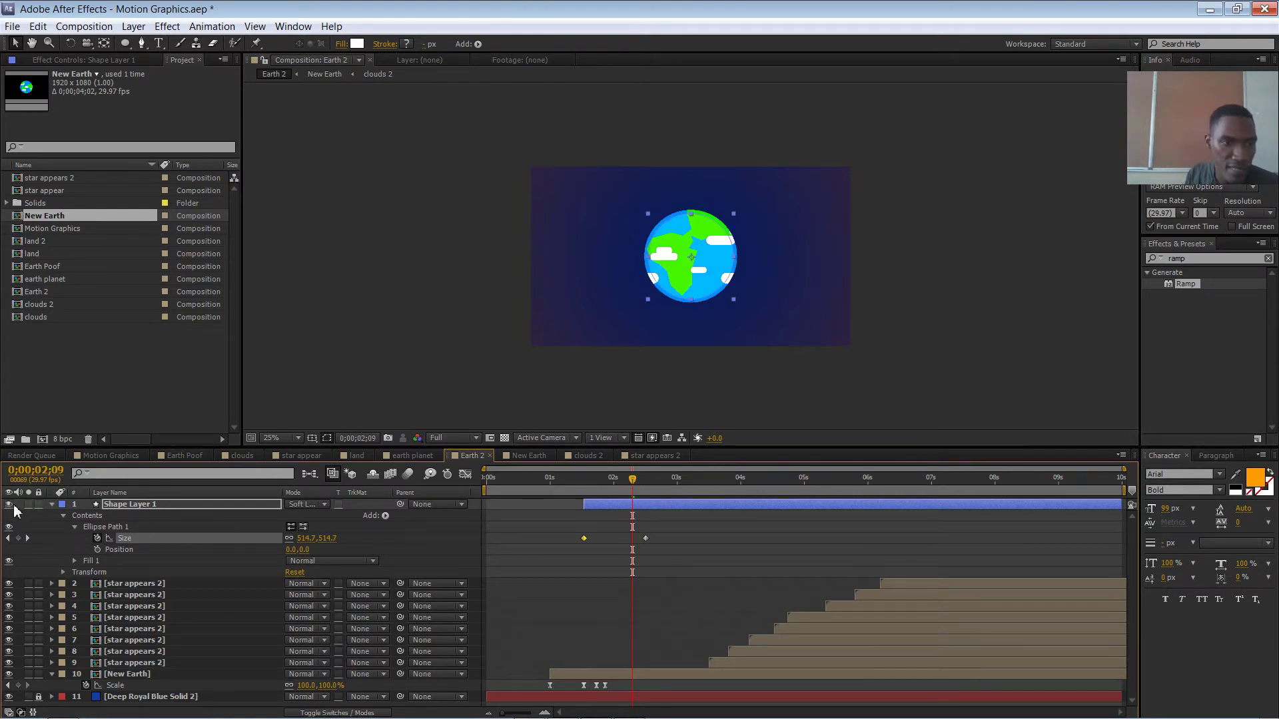
mouse_move(636, 490)
mouse_down()
mouse_move(573, 487)
mouse_move(674, 486)
mouse_move(650, 490)
mouse_up()
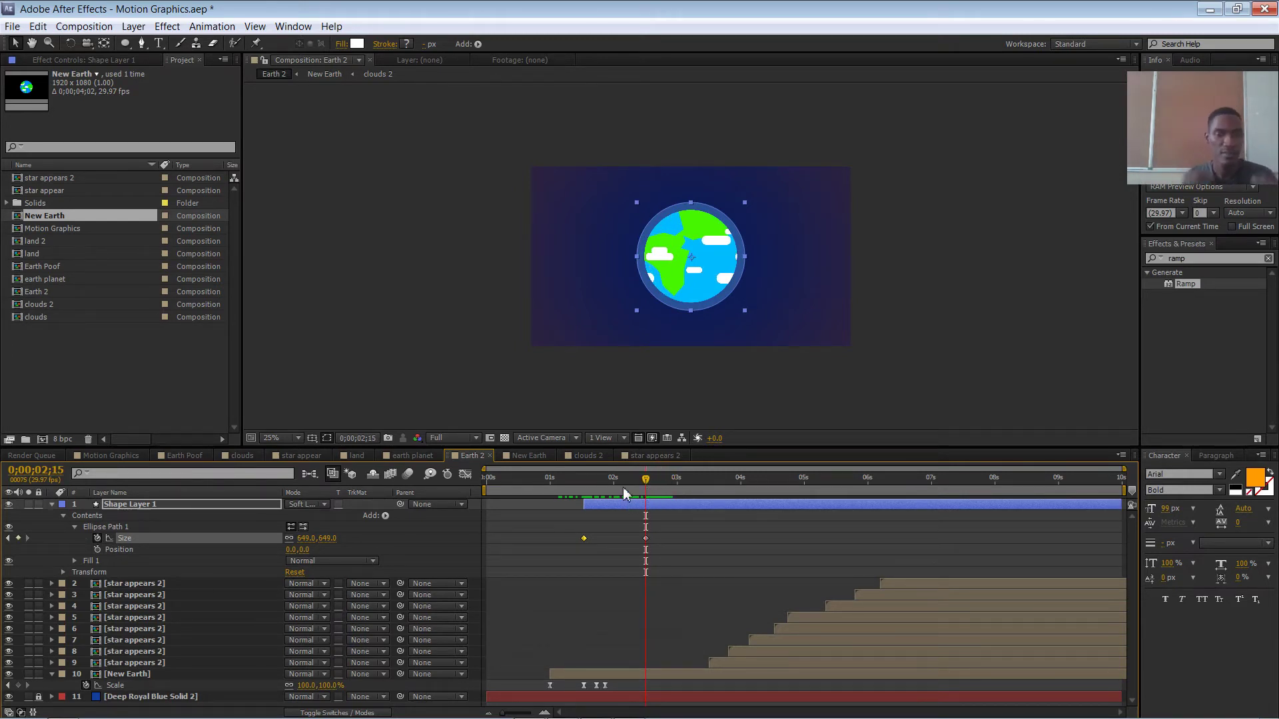
Add bounce keyframes to the ellipse size: 628.3 at 0;00;02;08 and 604.1 at 0;00;02;12.
click(635, 487)
drag(635, 487, 630, 487)
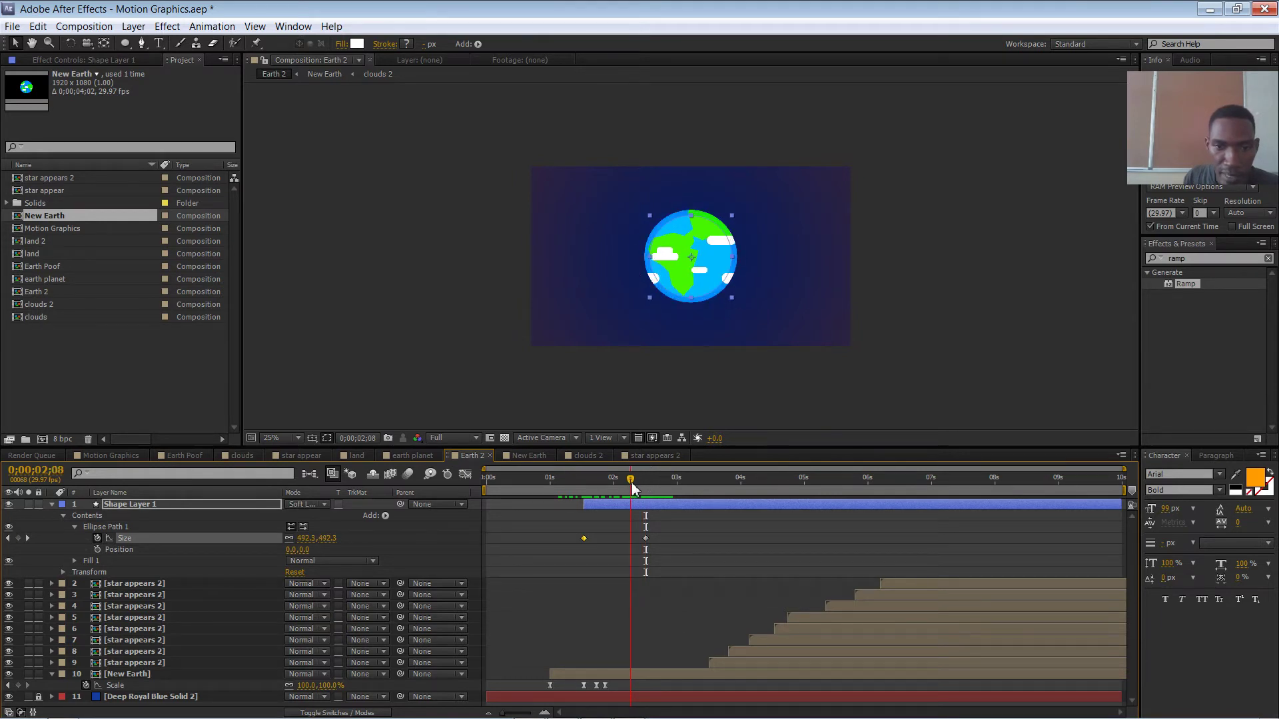
drag(334, 538, 420, 536)
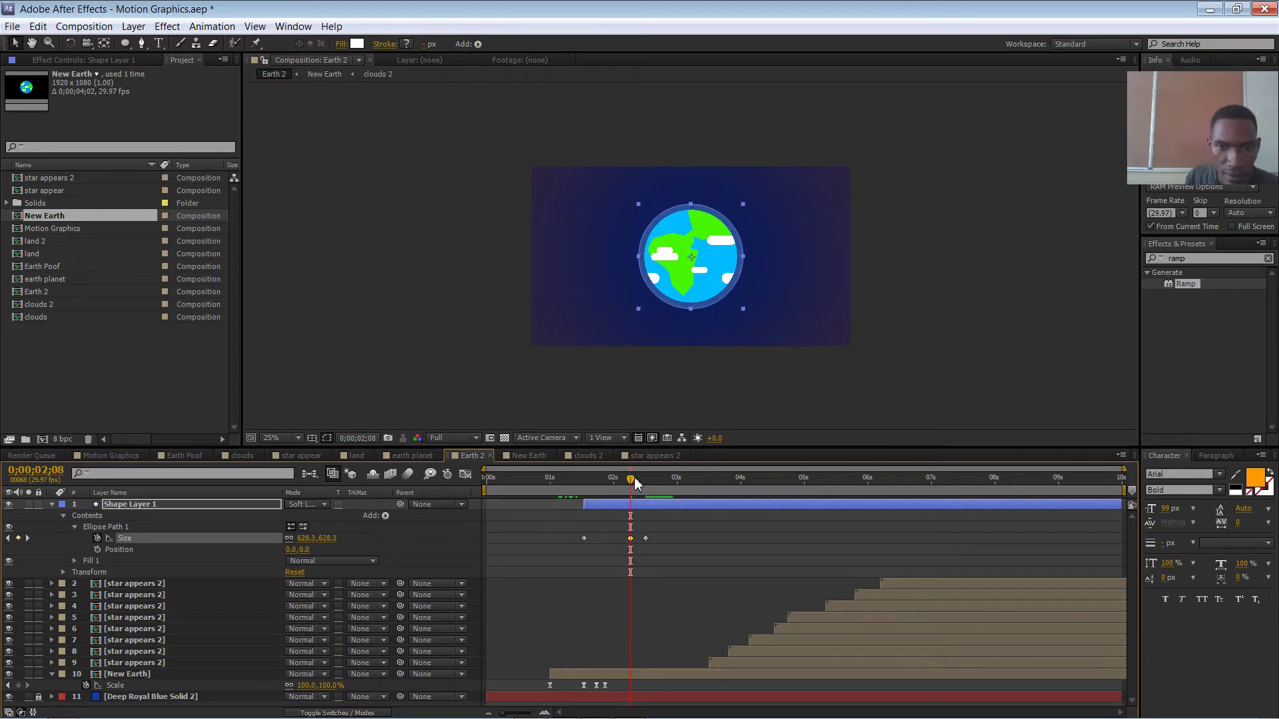
drag(633, 478, 643, 487)
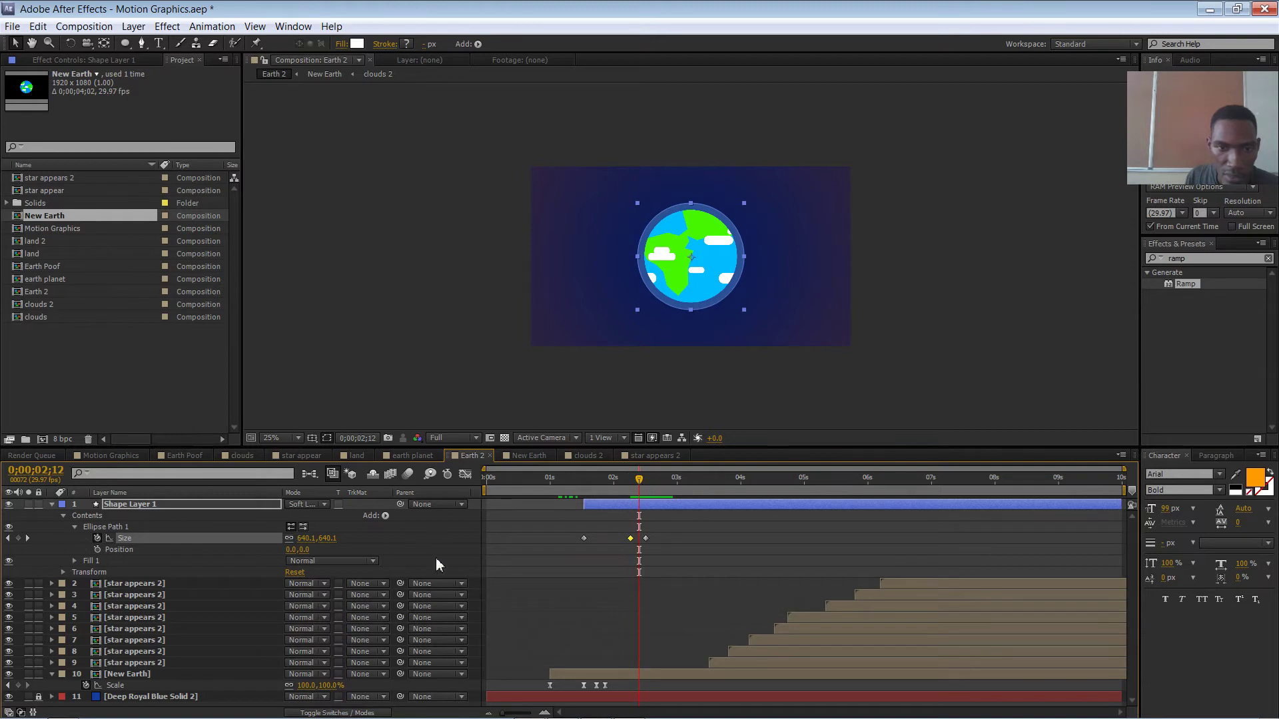
drag(333, 540, 311, 541)
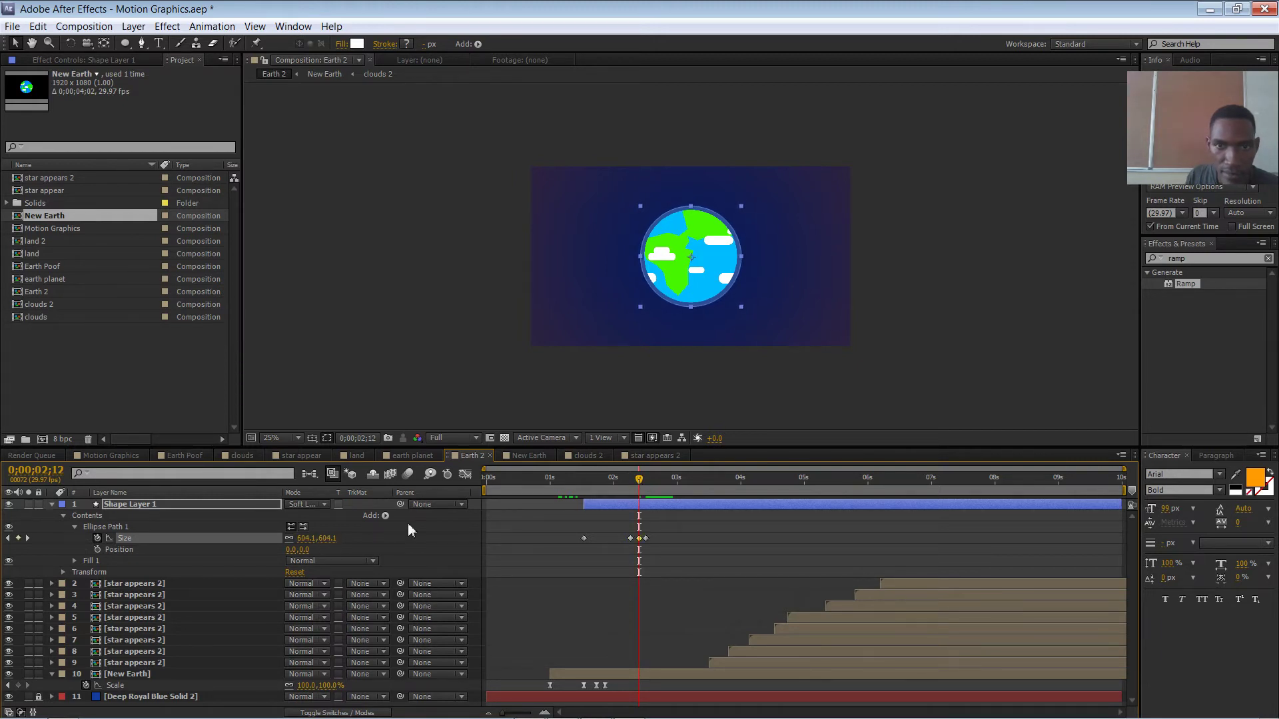
Apply Easy Ease to all four ellipse size keyframes and preview the circle's bounce.
drag(641, 481, 557, 548)
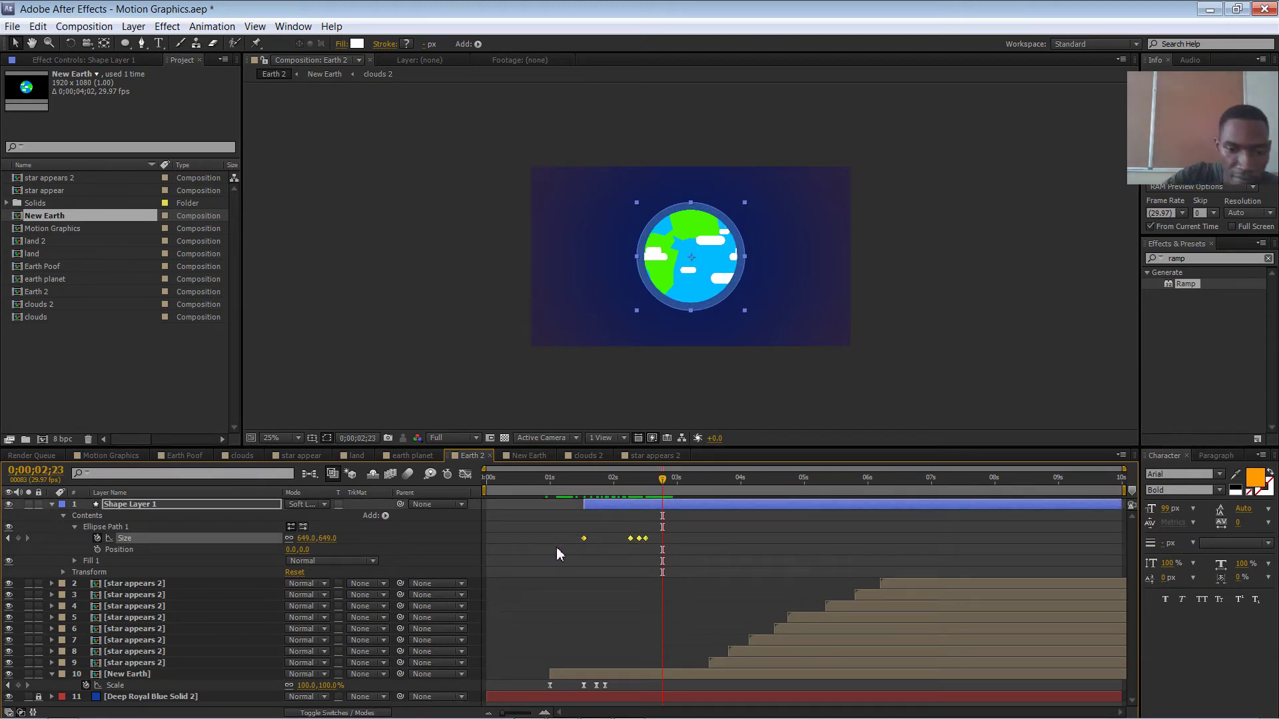
key(F9)
drag(561, 478, 657, 482)
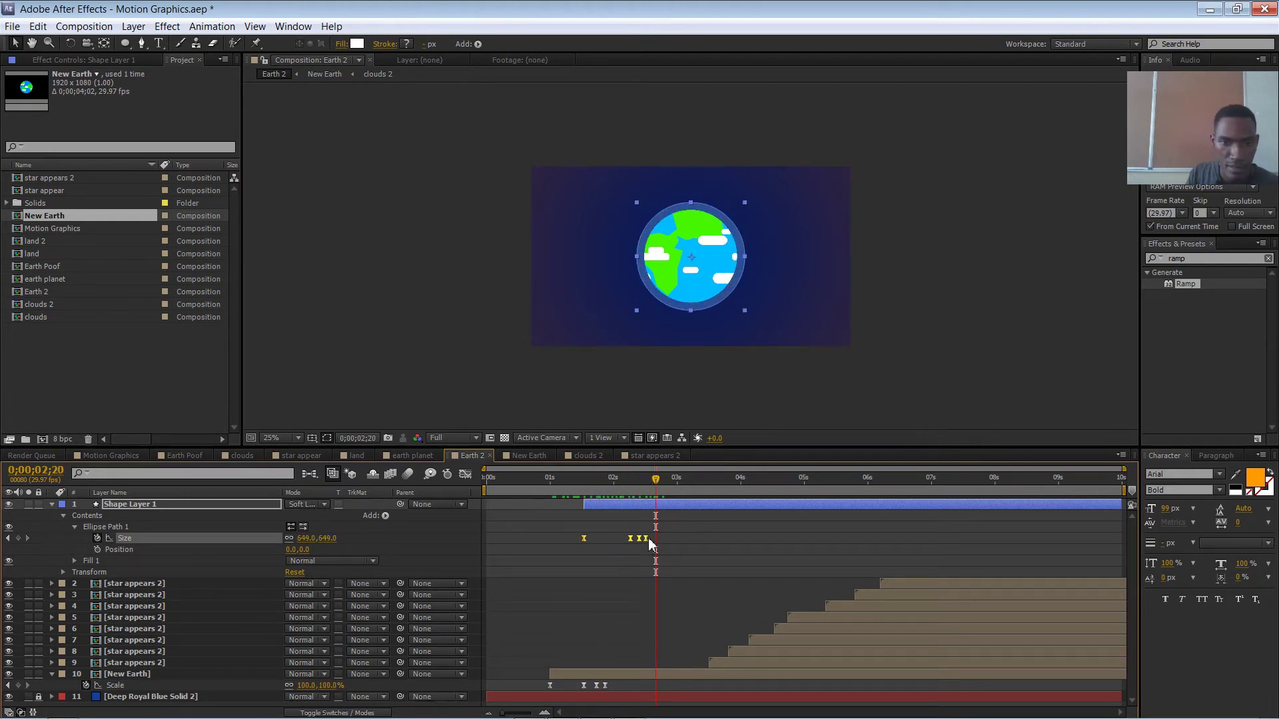
Space out the bounce by moving the last size keyframe slightly later and the second one slightly earlier.
mouse_move(646, 540)
mouse_down()
mouse_move(581, 541)
mouse_move(649, 539)
mouse_up()
click(670, 537)
click(621, 537)
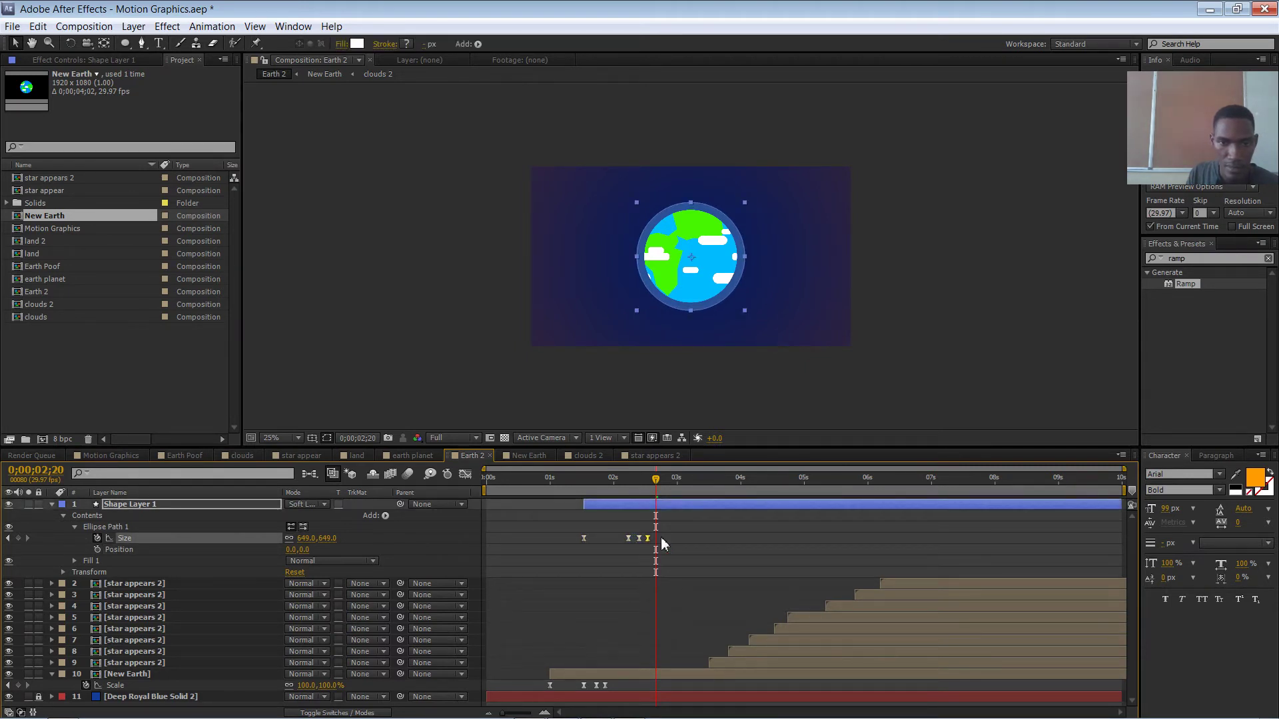
click(663, 545)
Duplicate Shape Layer 1 and shift the copy to start slightly later than the original.
click(116, 506)
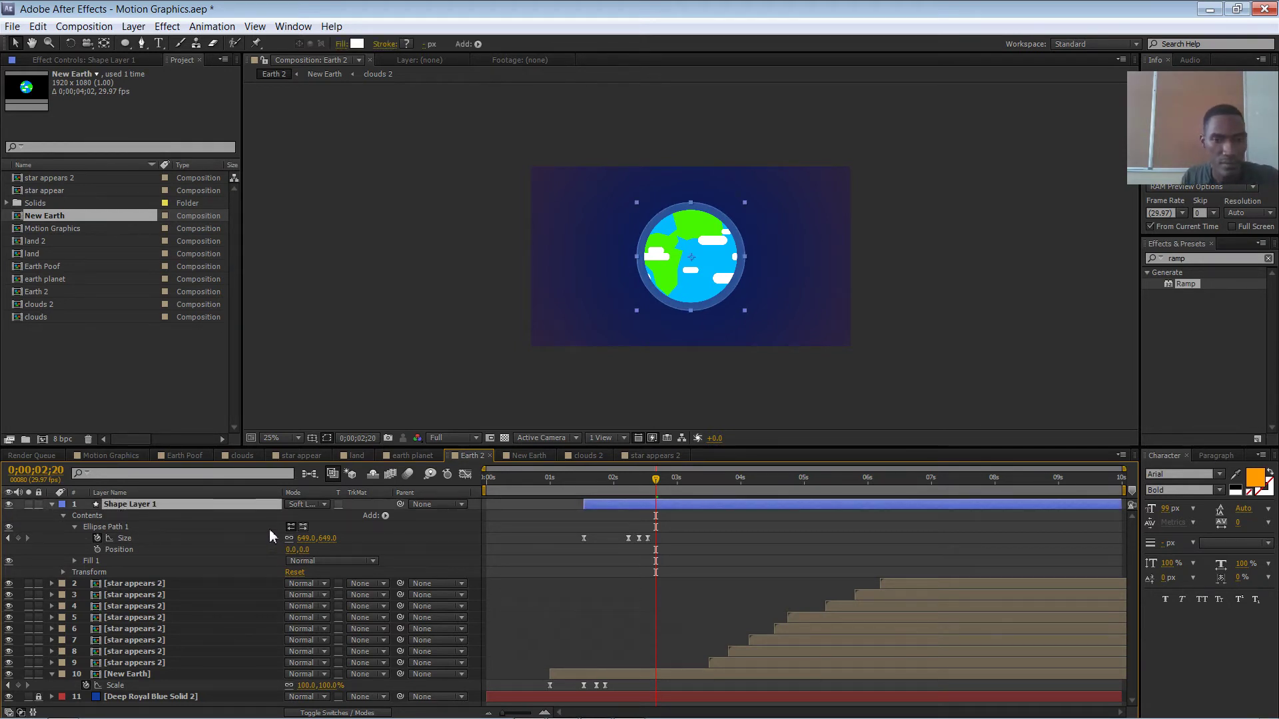
key(ctrl+d)
drag(608, 504, 622, 506)
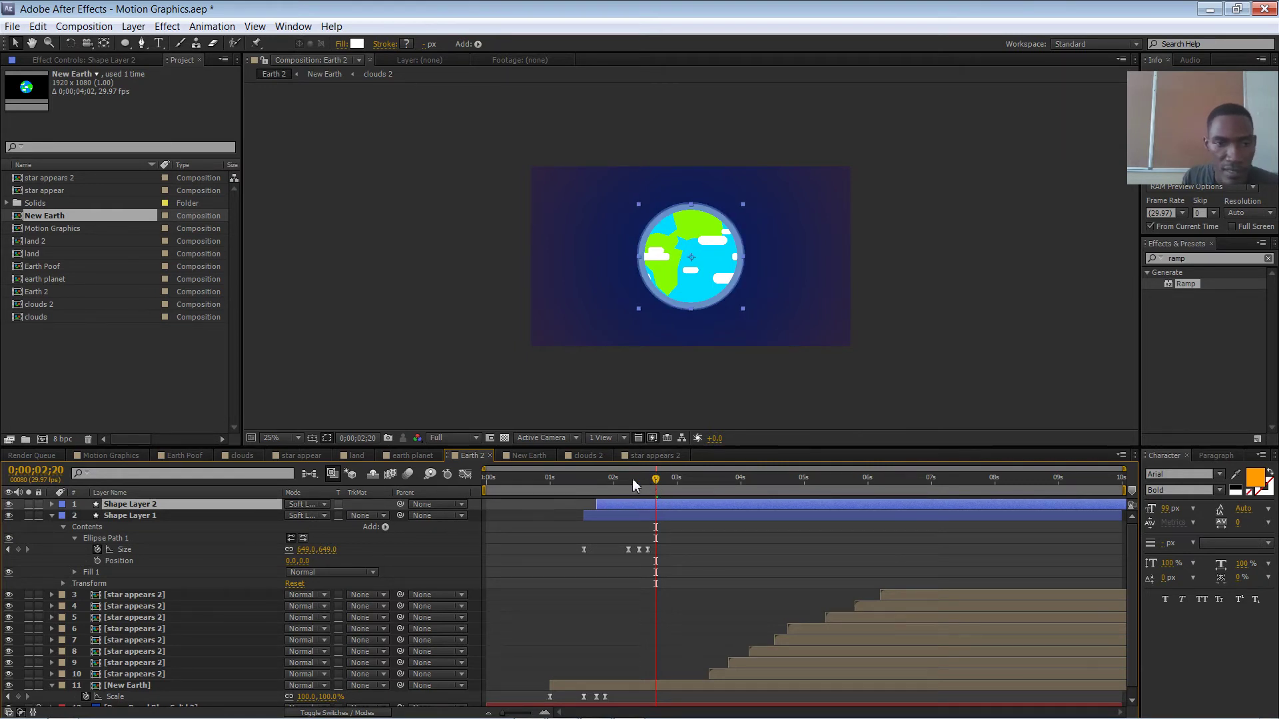
Lower the opacity of Shape Layer 2 to 46% and deselect it.
key(t)
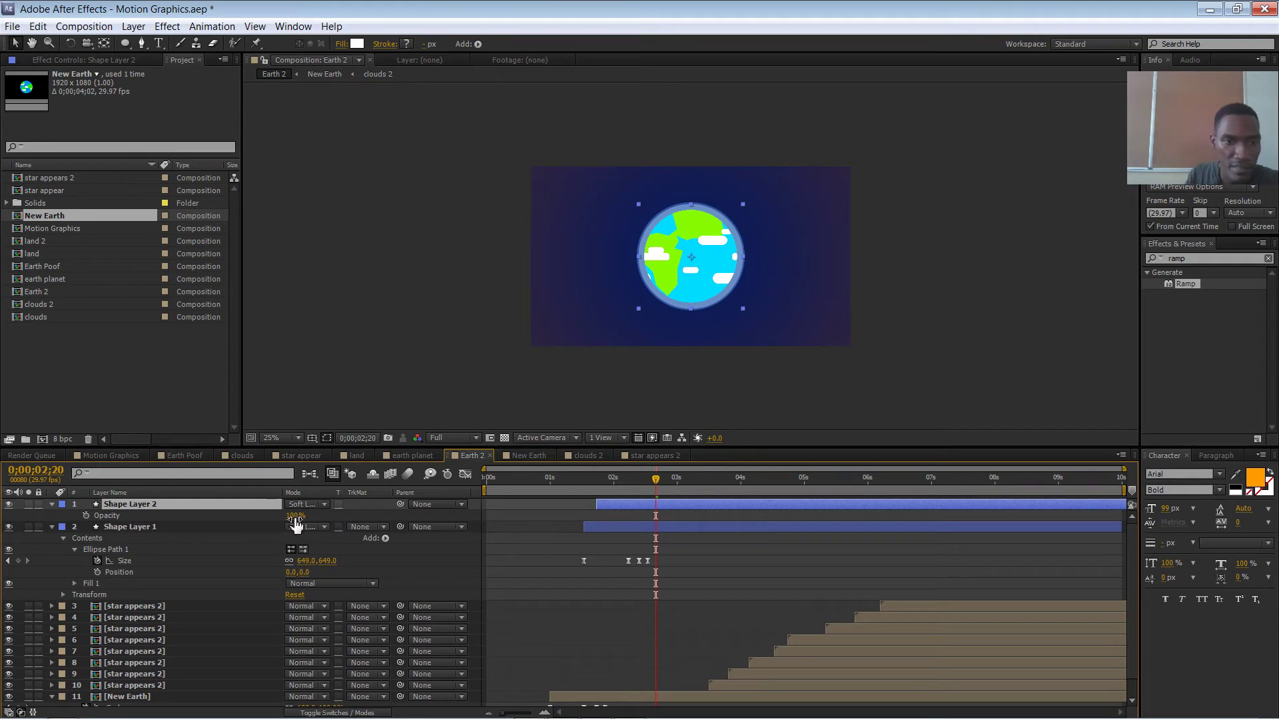
drag(295, 517, 251, 518)
click(406, 399)
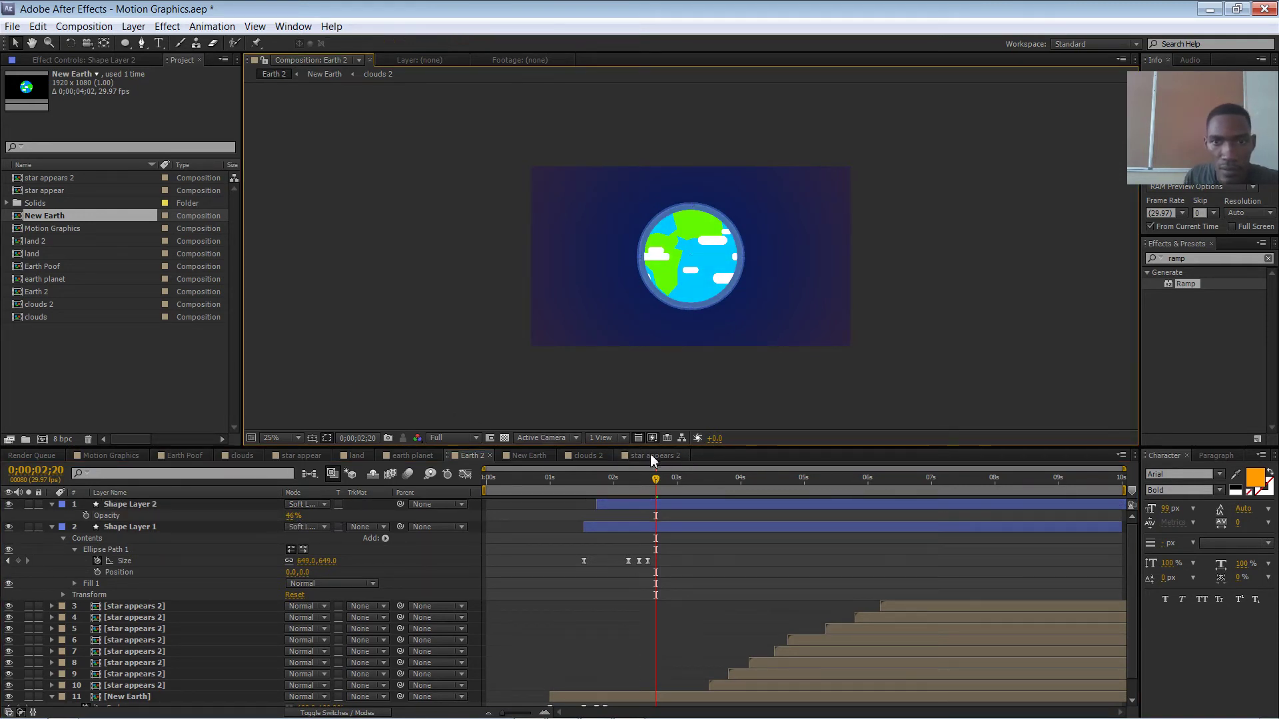
Reveal the layers' keyframes, delete Shape Layer 2's last size keyframe, and save the project.
mouse_move(655, 480)
mouse_down()
mouse_move(548, 482)
mouse_move(664, 480)
mouse_move(649, 481)
mouse_up()
key(u)
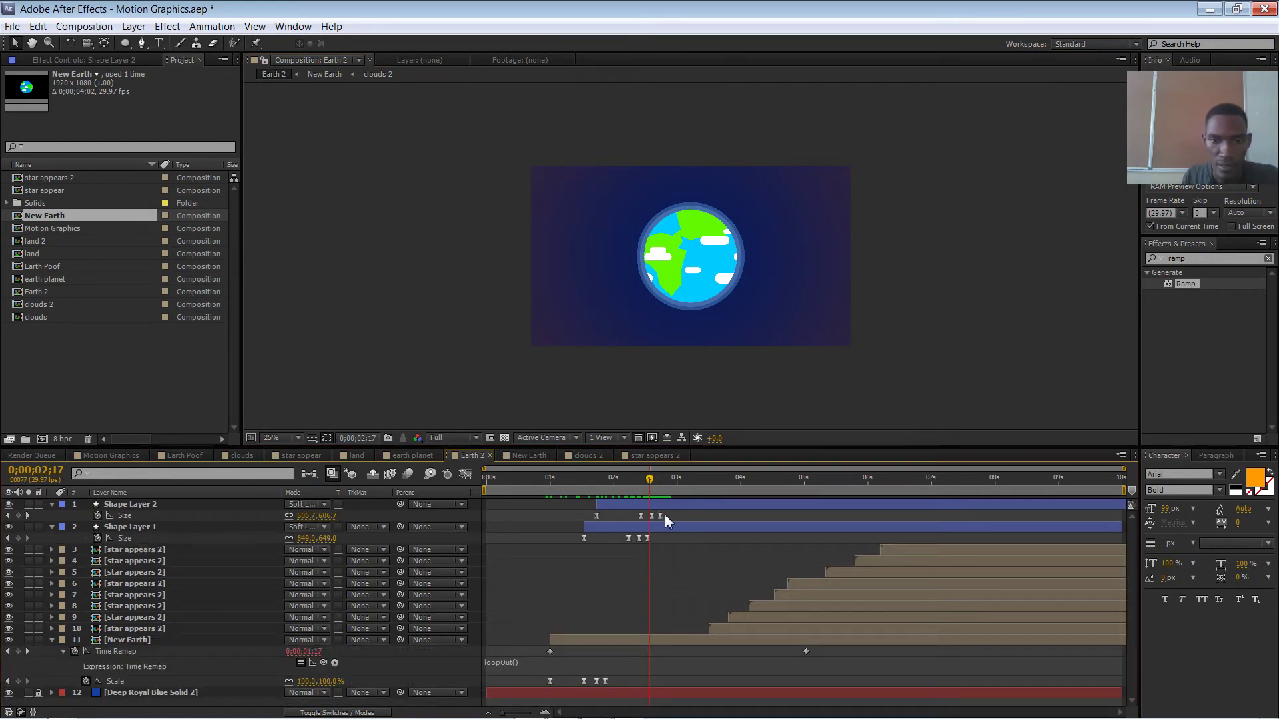
click(661, 515)
key(Delete)
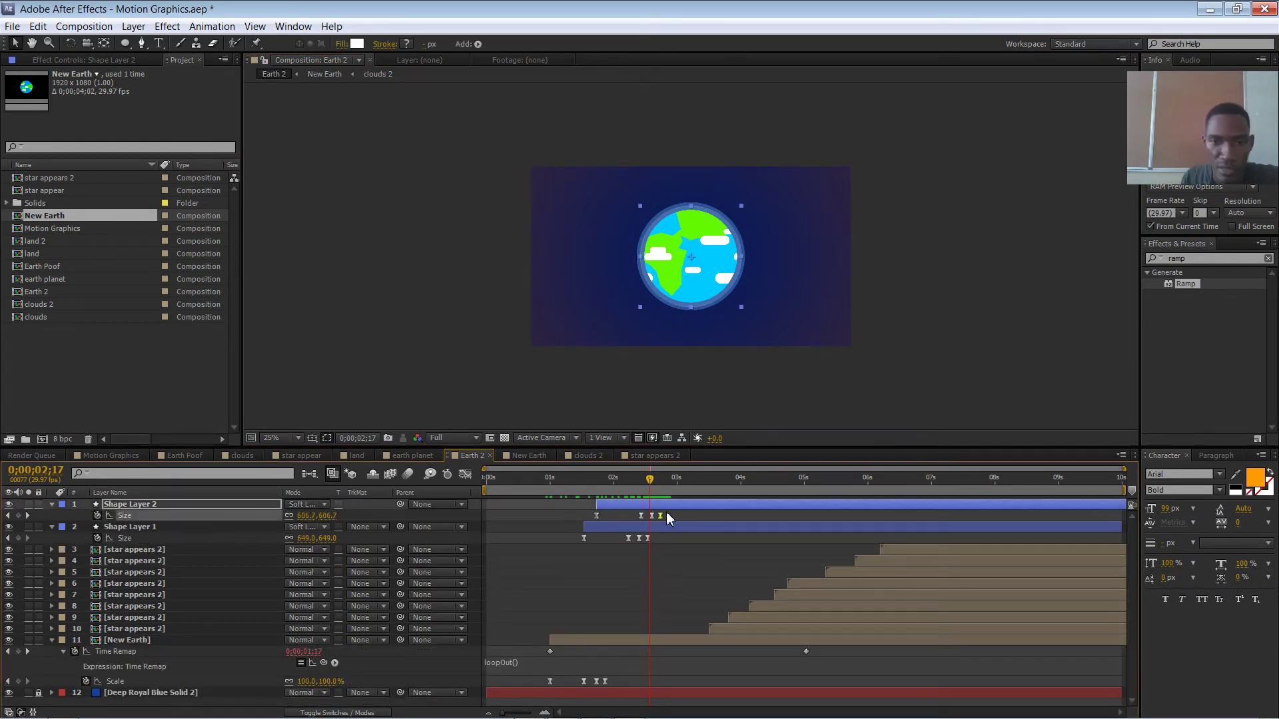
mouse_move(656, 481)
mouse_down()
mouse_move(626, 483)
mouse_move(658, 485)
mouse_up()
click(946, 353)
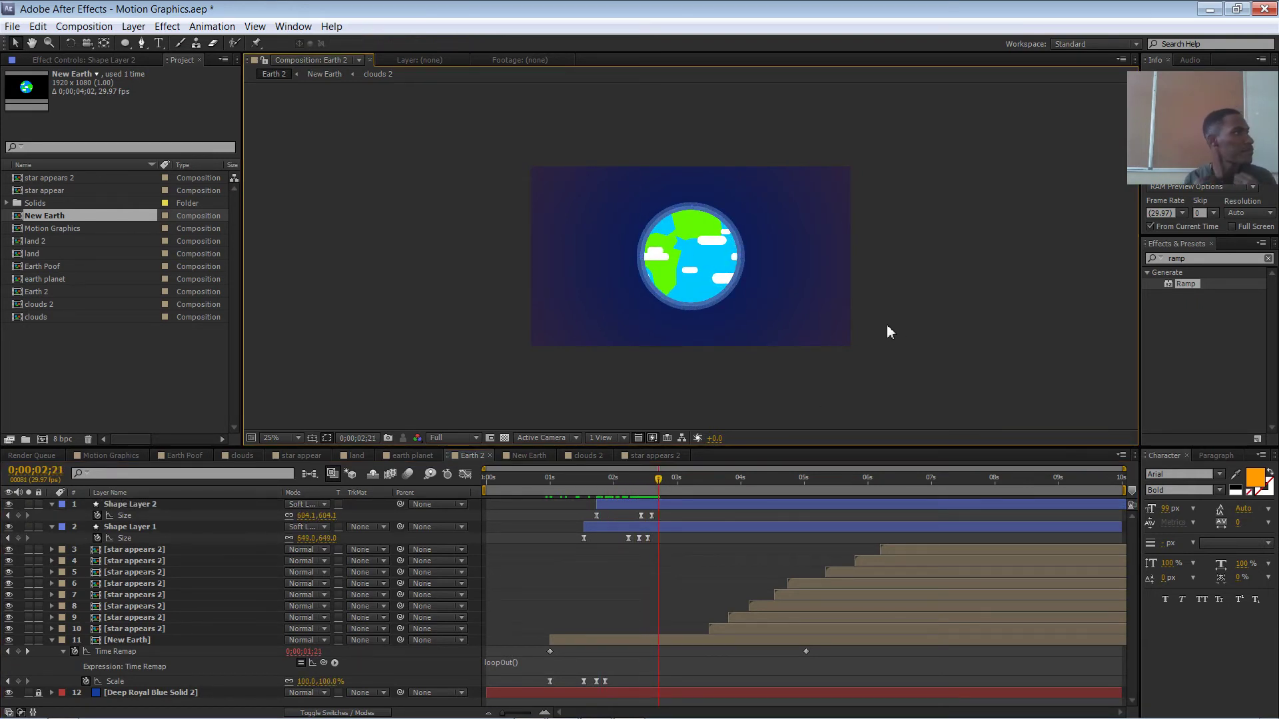
key(ctrl+s)
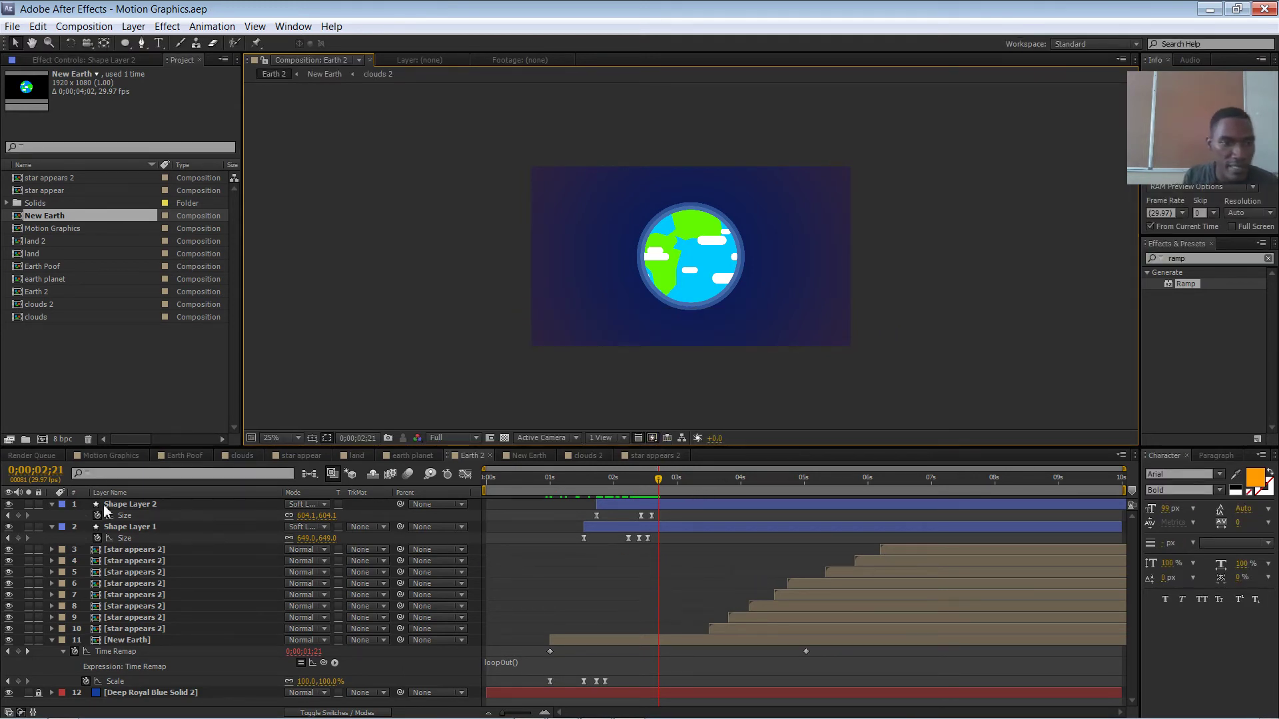
Collapse both shape layers and move all eight star layers earlier together so the first starts at 0;00;02;21.
click(52, 505)
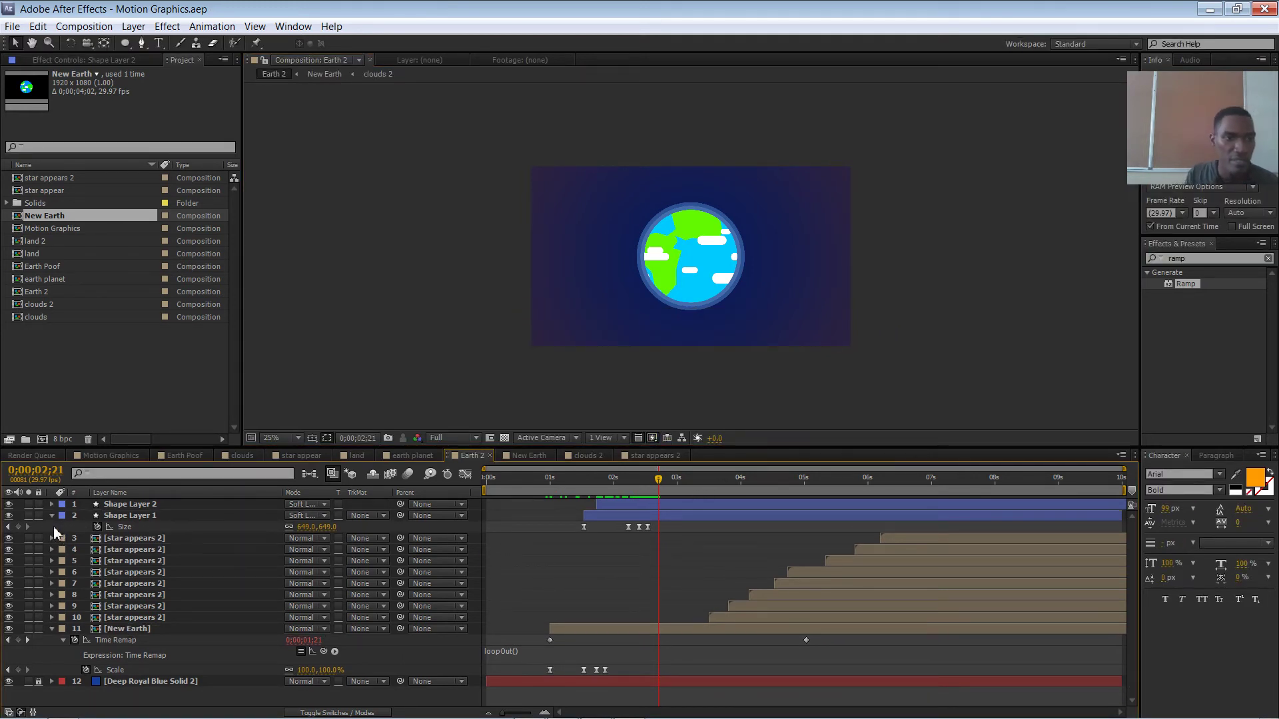
click(52, 515)
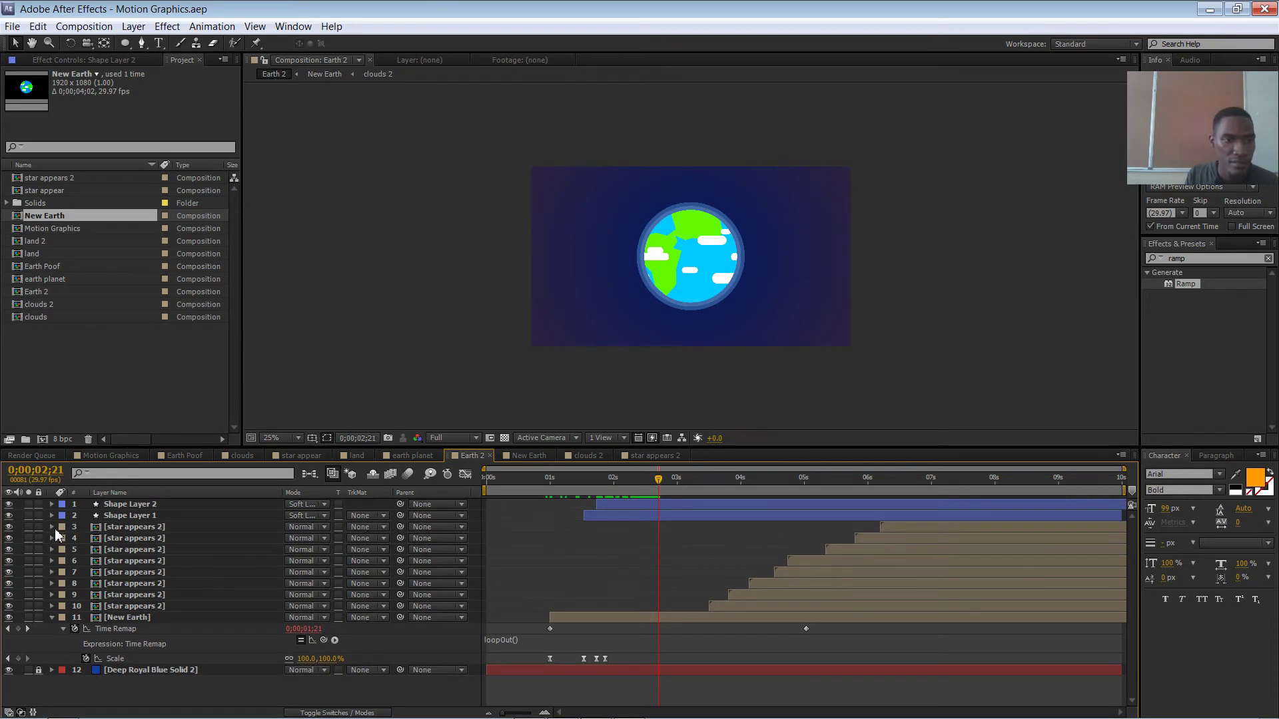
click(769, 608)
shift+click(927, 531)
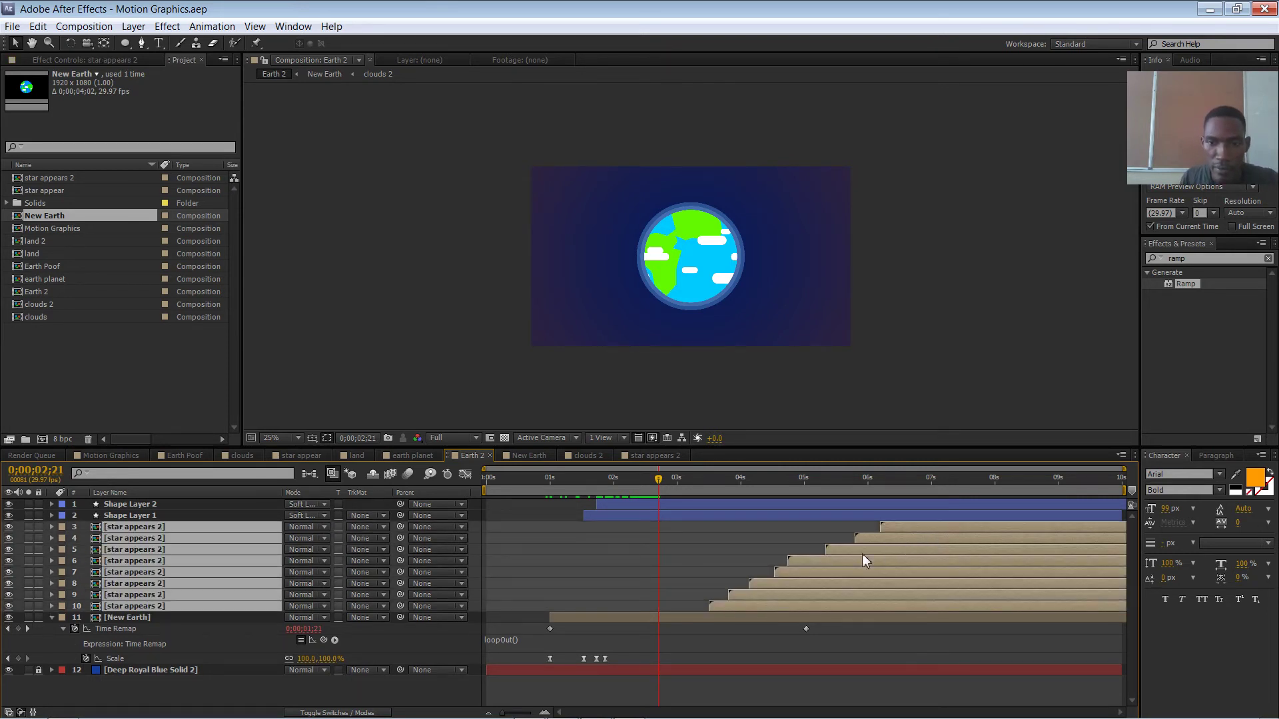
drag(734, 602, 682, 605)
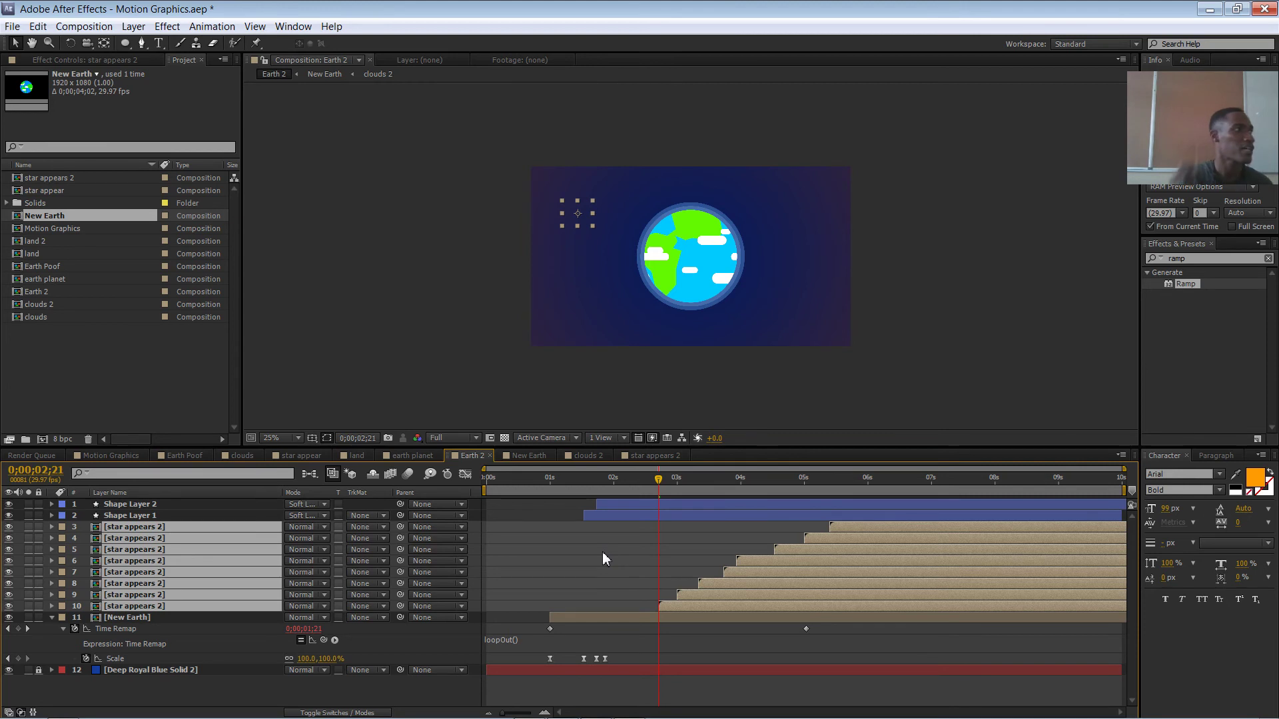
Preview the Earth 2 animation from 0;00;00;00 with a RAM preview, stop playback and save the project.
key(space)
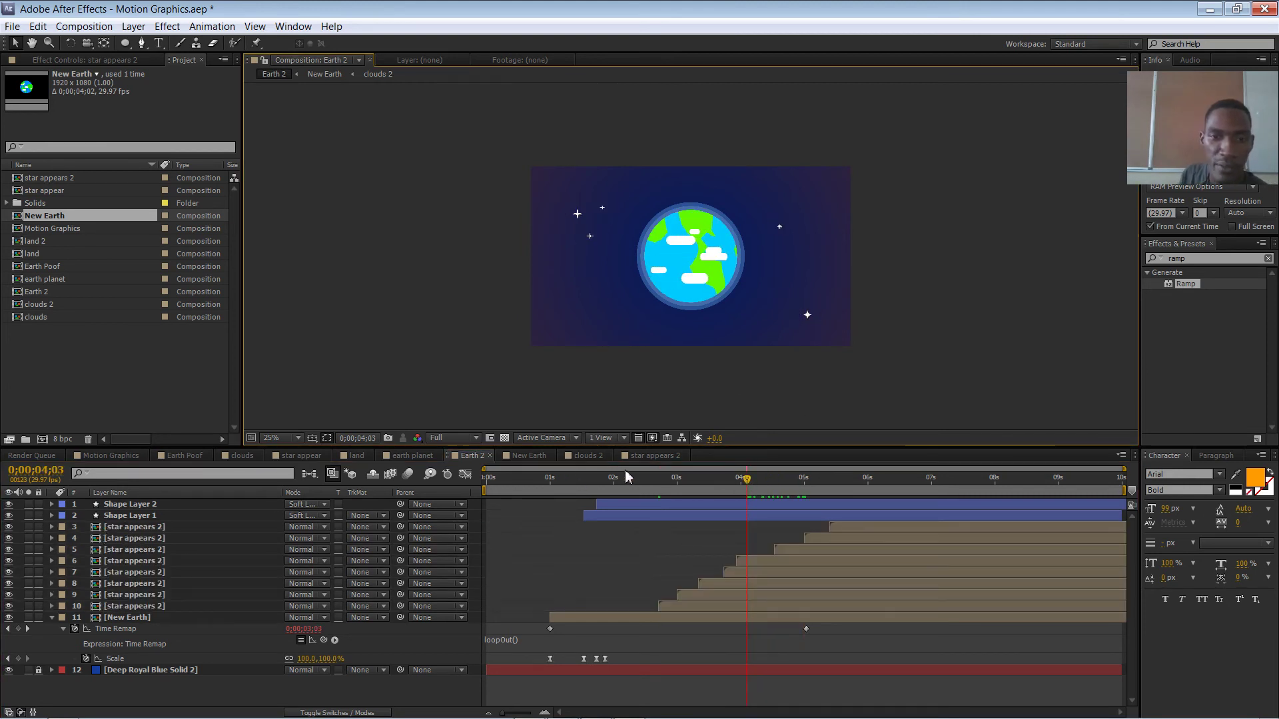
drag(626, 474, 462, 495)
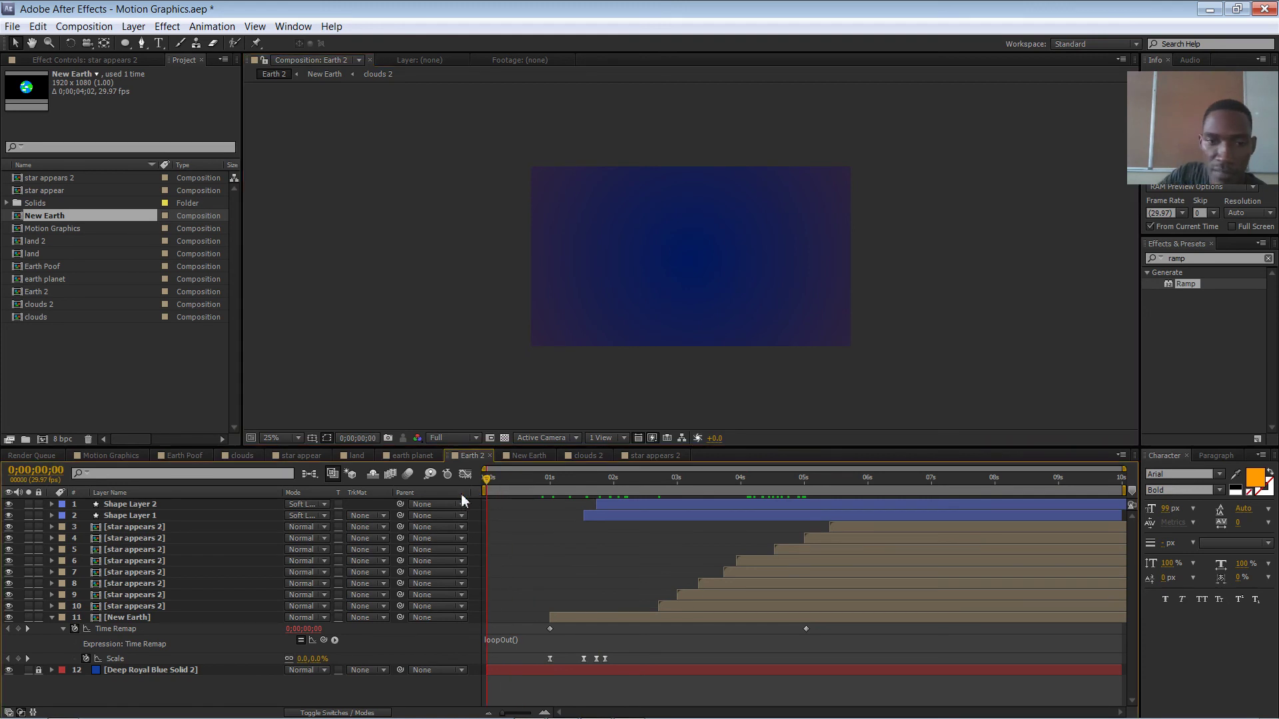
key(space)
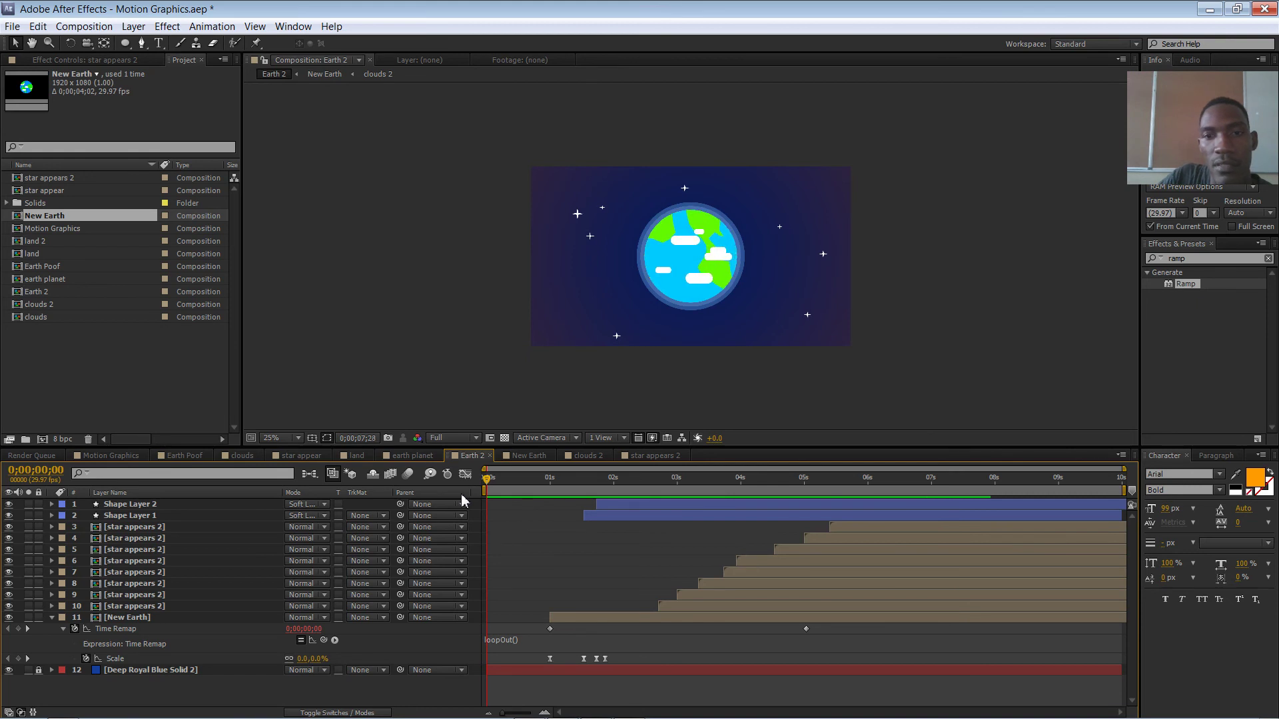
key(space)
key(KP_0)
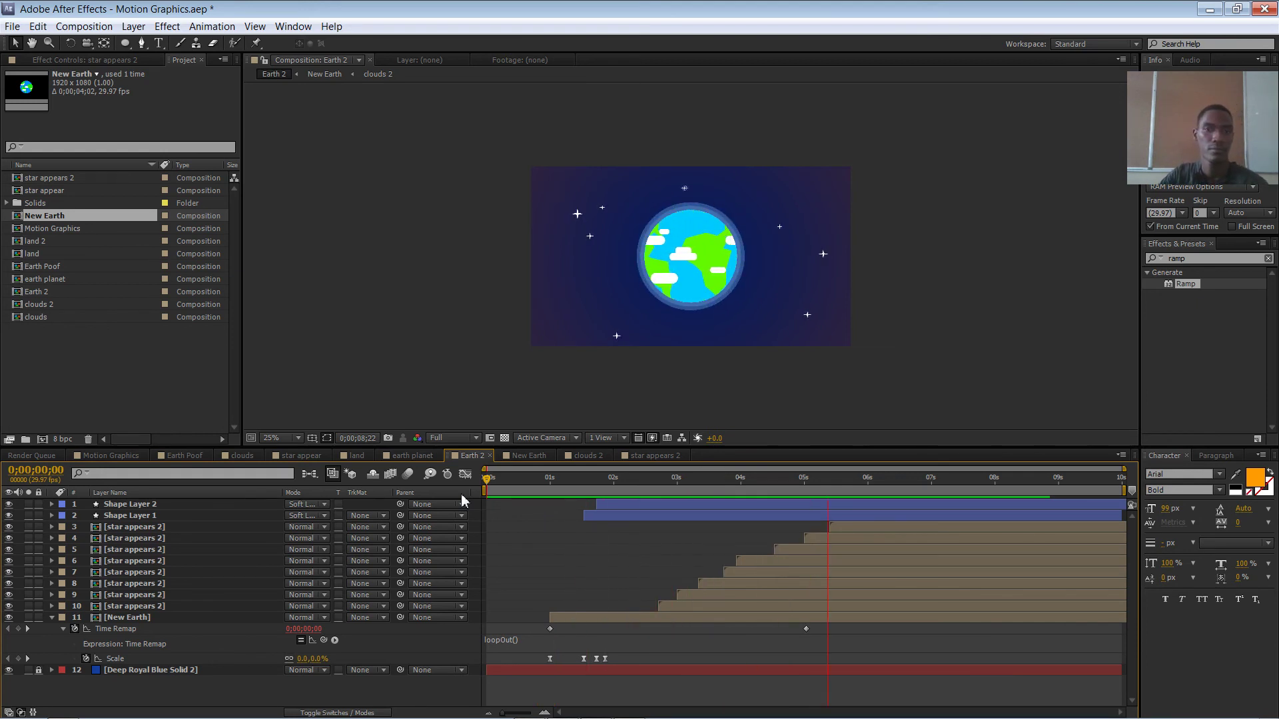
key(space)
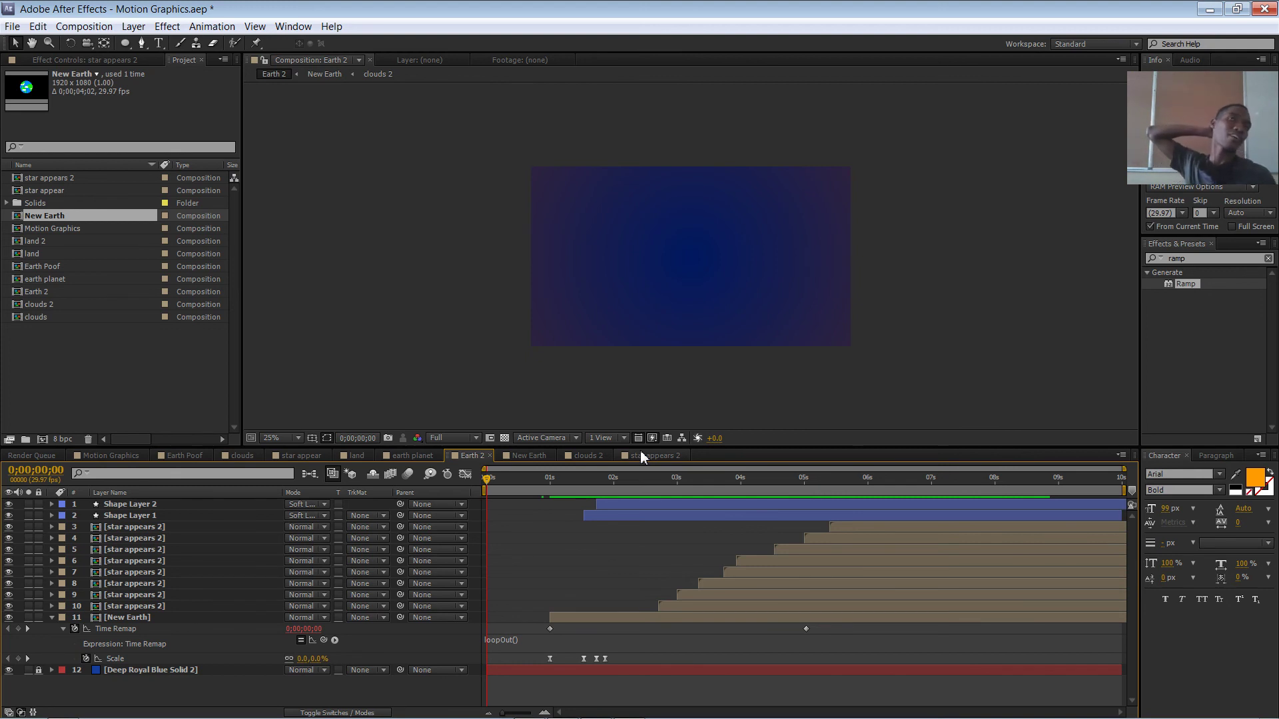
key(ctrl+s)
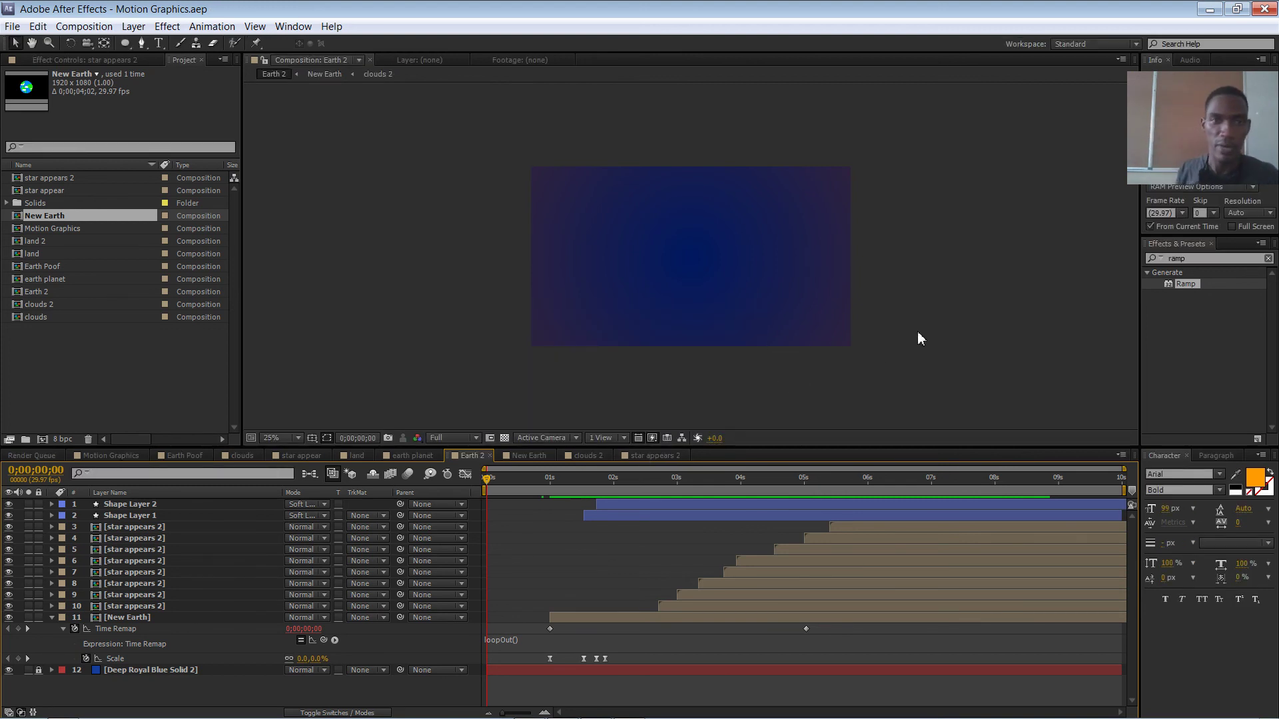